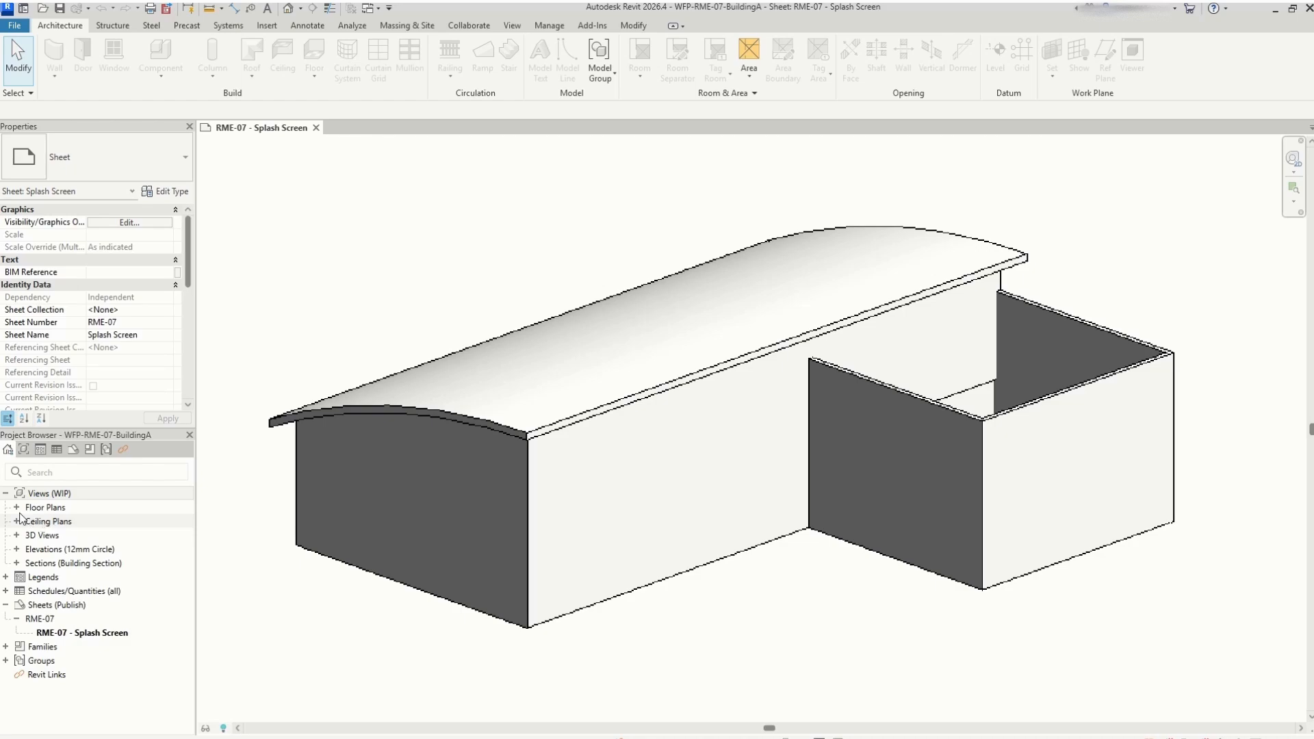
Open the Ground Floor plan and bring the northeast part of the building, around grids E, F and 6, into view
{"action": "left_click", "coordinate": [17, 508]}
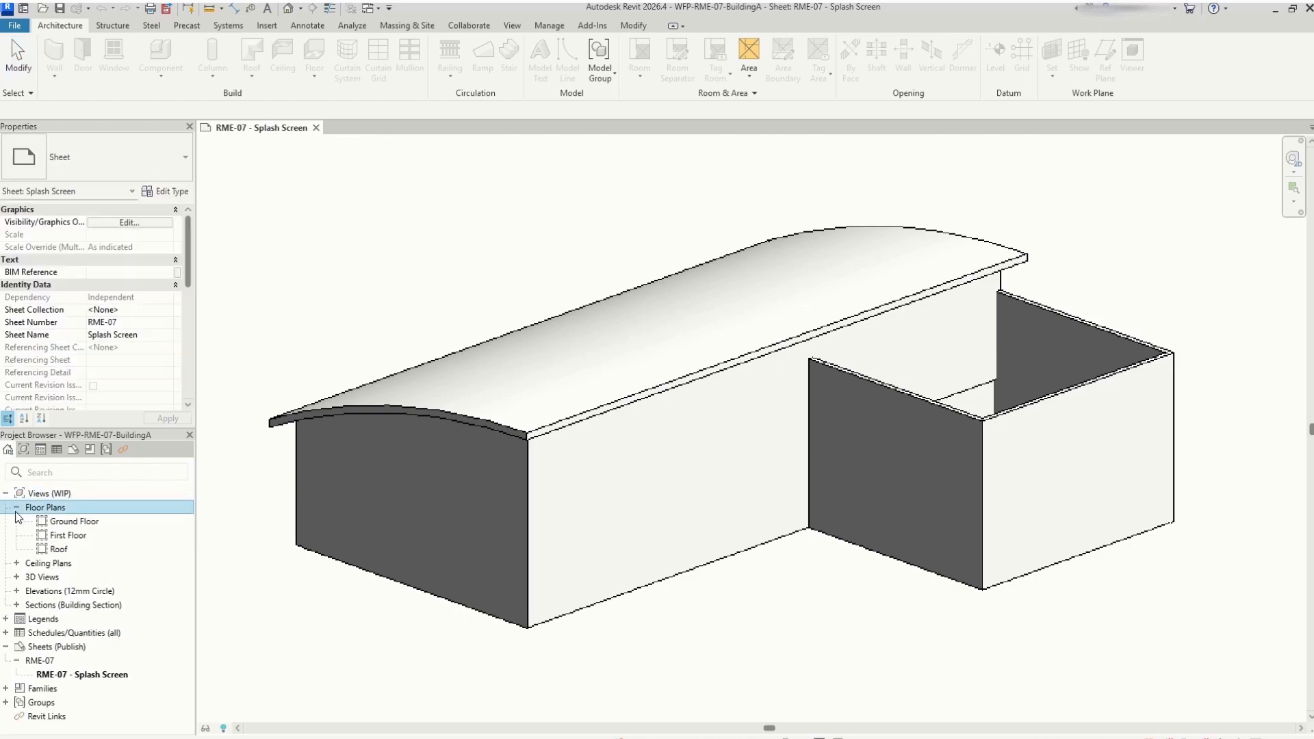
{"action": "double_click", "coordinate": [70, 522]}
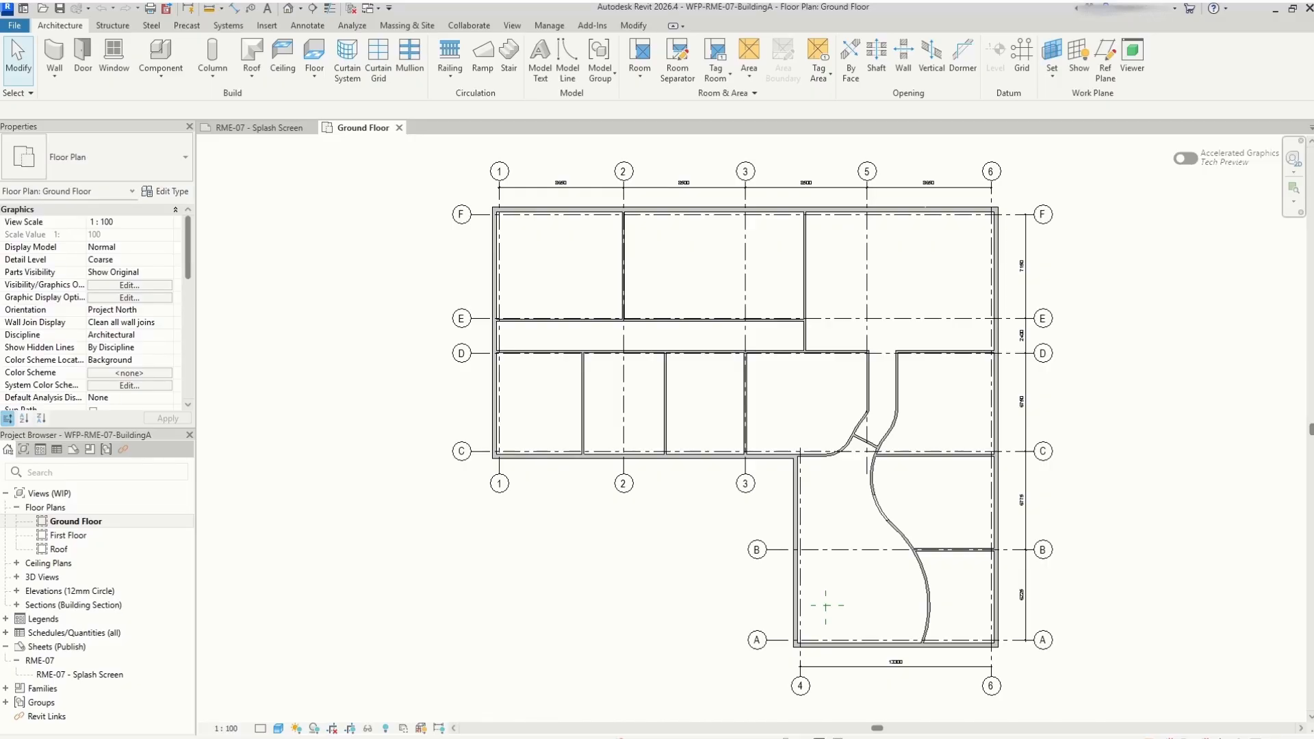
{"action": "scroll", "coordinate": [1123, 212], "scroll_direction": "up", "scroll_amount": 3}
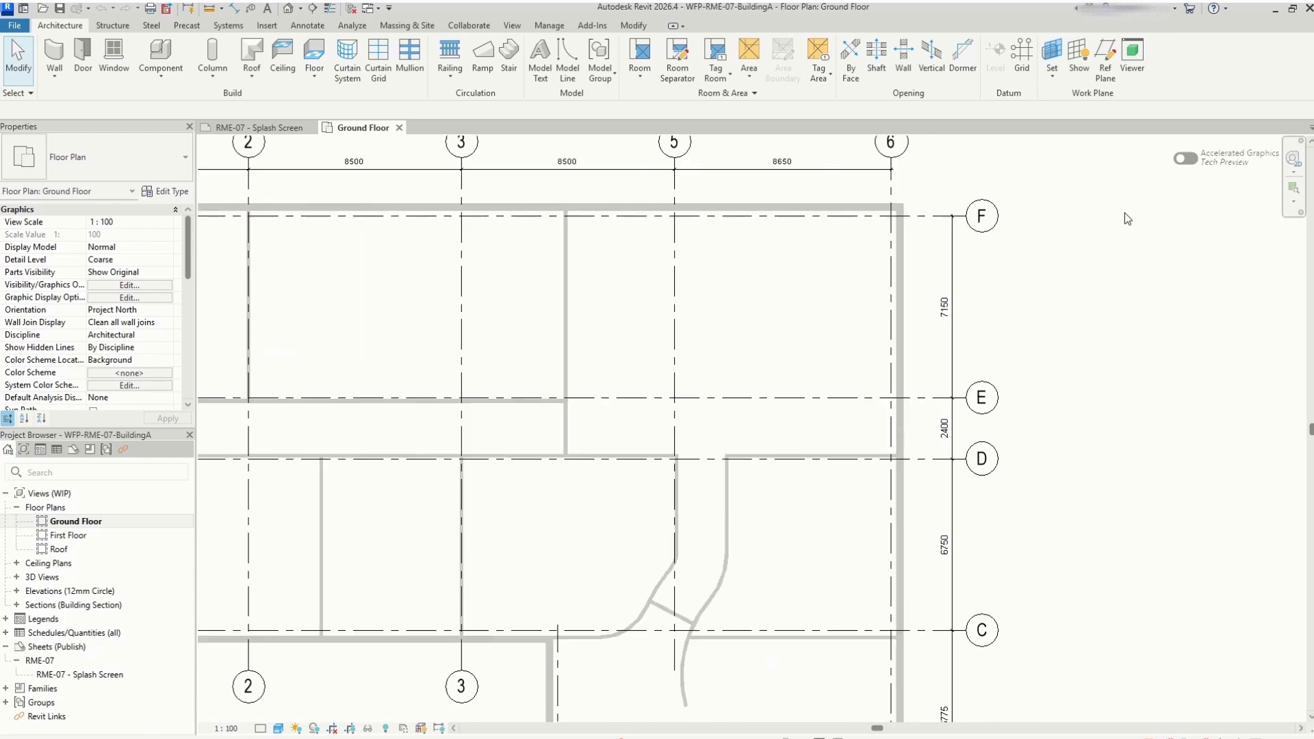
{"action": "middle_click_drag", "start_coordinate": [1017, 317], "coordinate": [1055, 504]}
{"action": "middle_click_drag", "start_coordinate": [1061, 570], "coordinate": [1037, 492]}
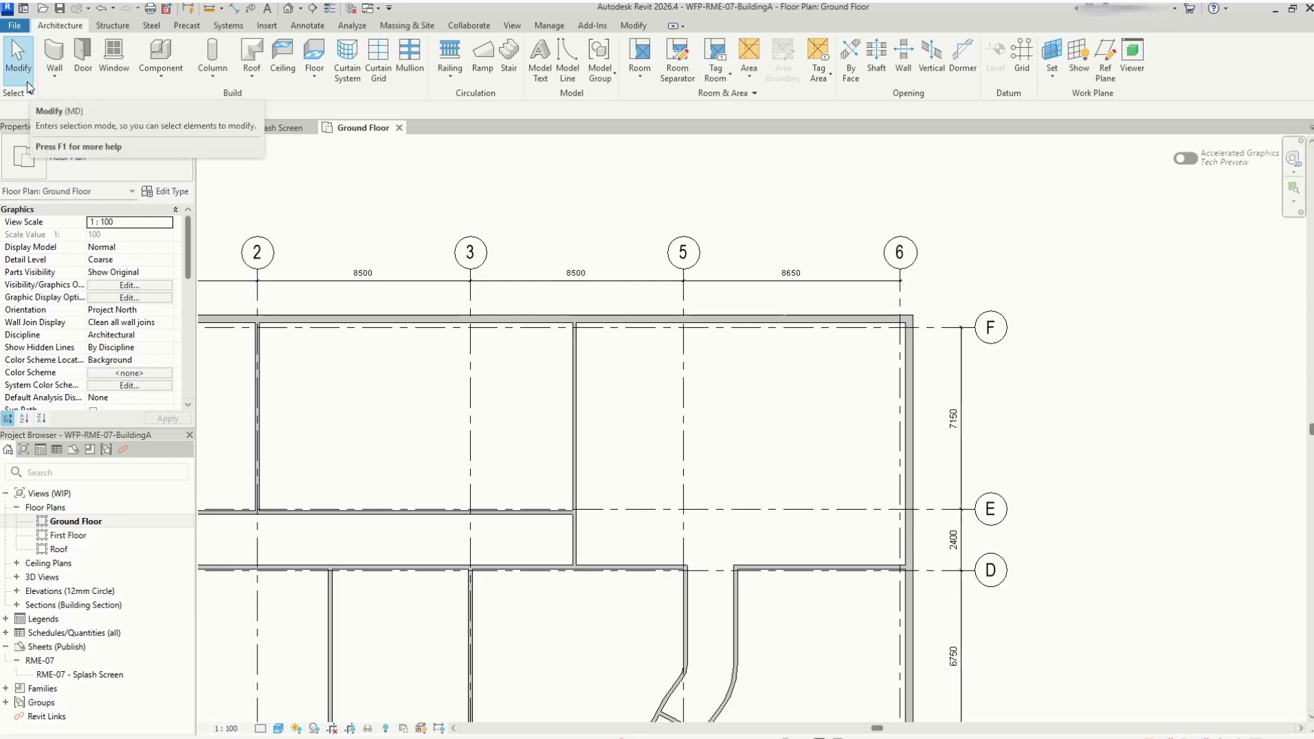
Start an architectural wall of type Concept - Int 150mm with its location line set to Wall Centerline
{"action": "left_click", "coordinate": [51, 78]}
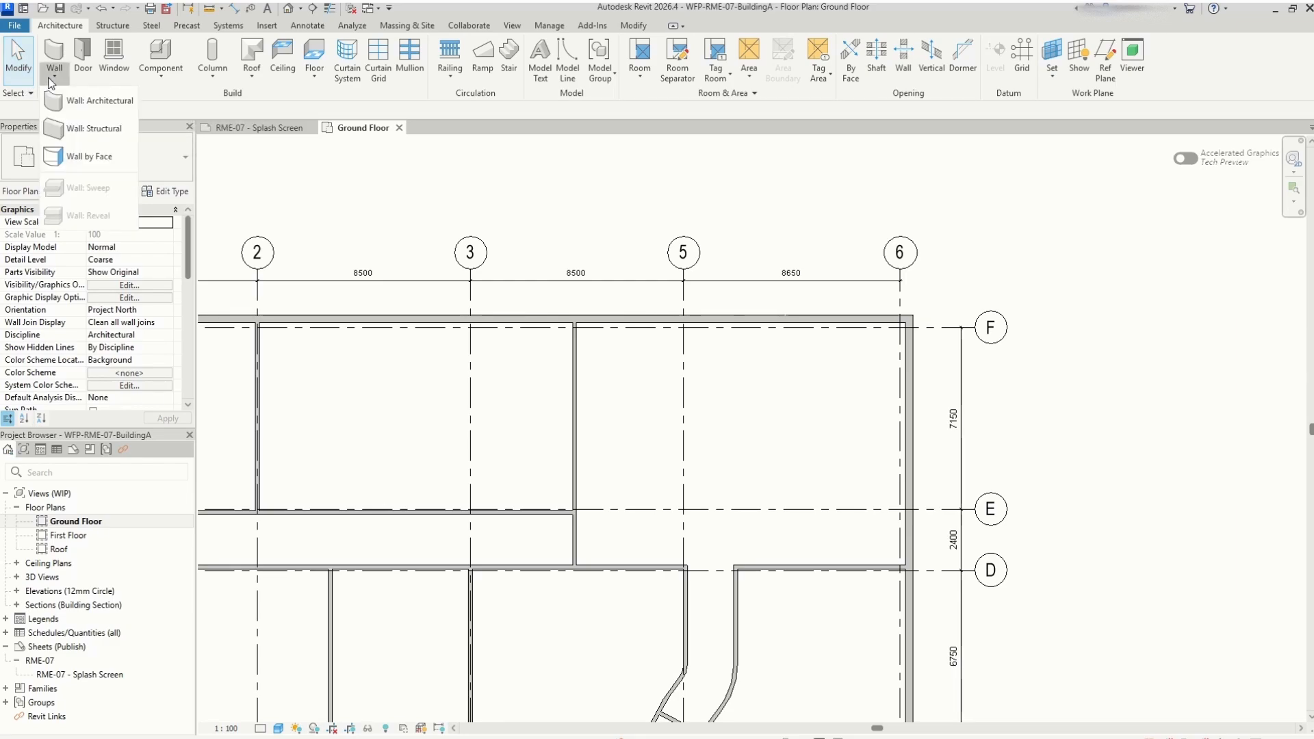
{"action": "left_click", "coordinate": [78, 100]}
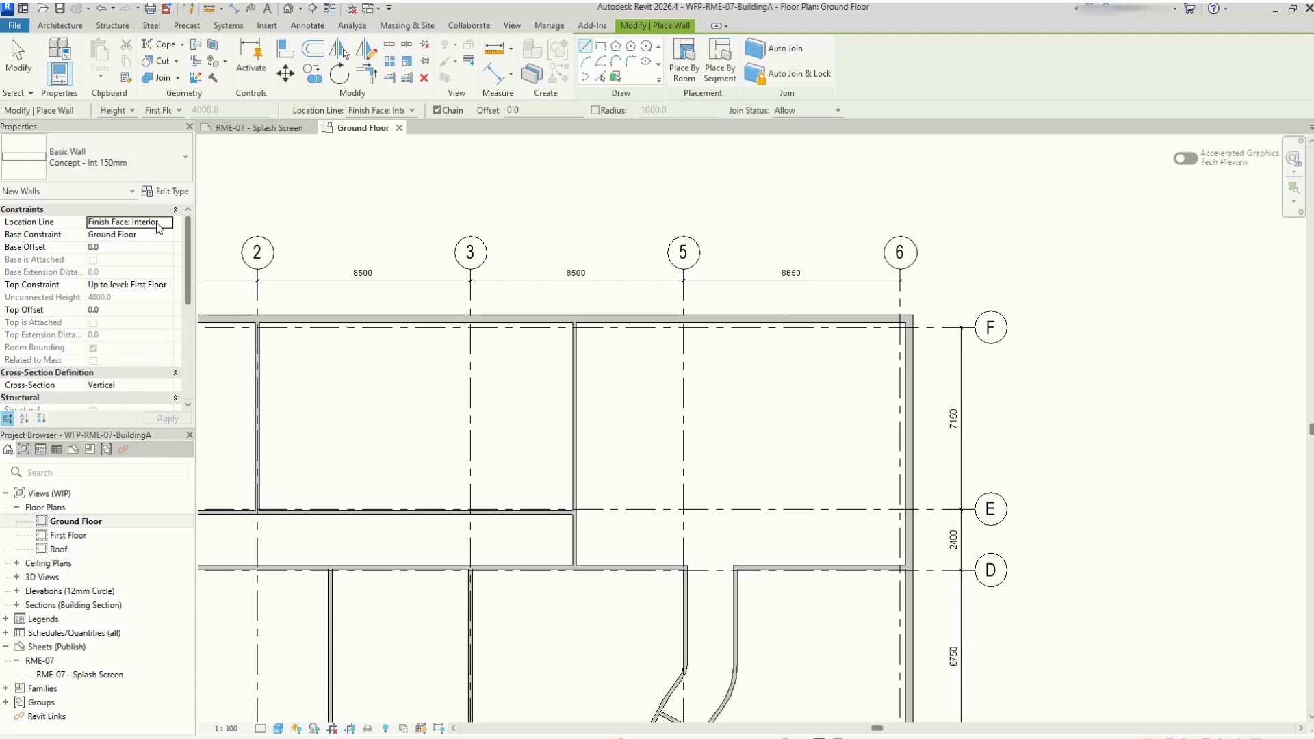
{"action": "left_click", "coordinate": [161, 228]}
{"action": "left_click", "coordinate": [167, 223]}
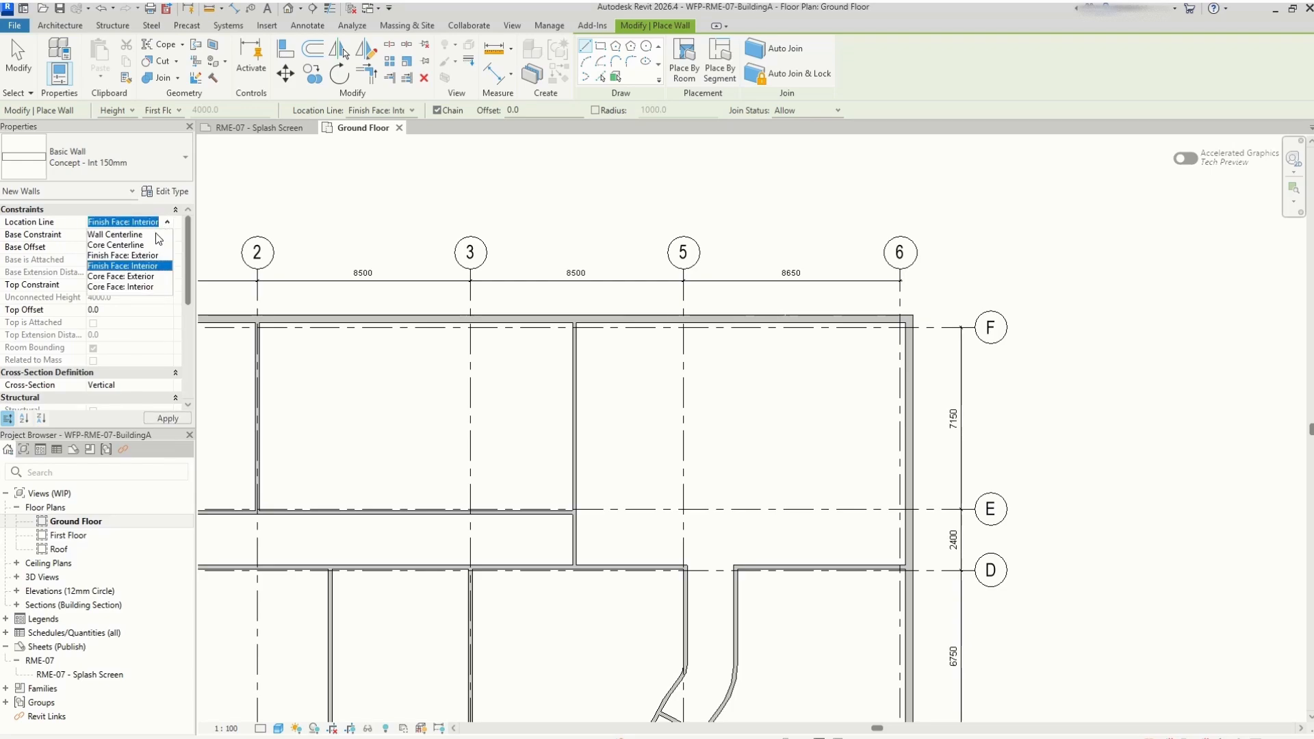
{"action": "left_click", "coordinate": [123, 235]}
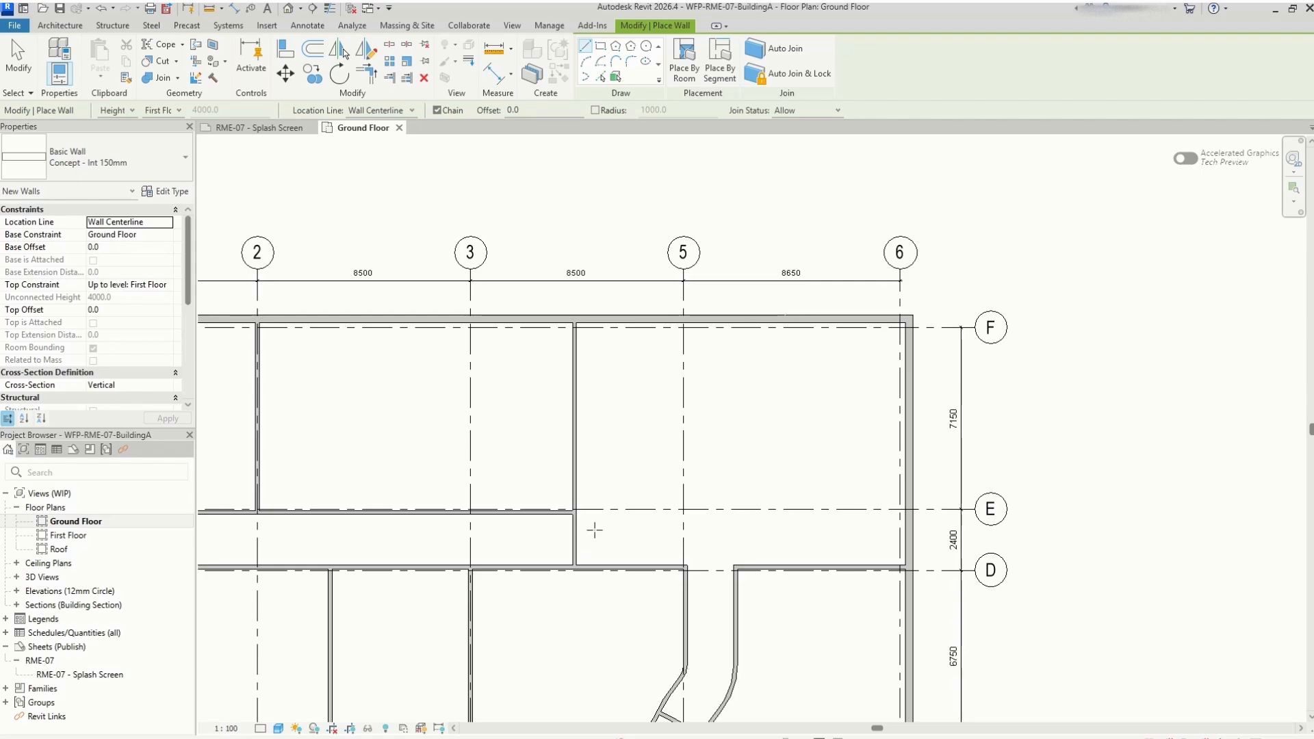
Draw a straight wall along grid E from the internal wall junction between grids 3 and 5 to the east exterior wall
{"action": "scroll", "coordinate": [594, 529], "scroll_direction": "up", "scroll_amount": 2}
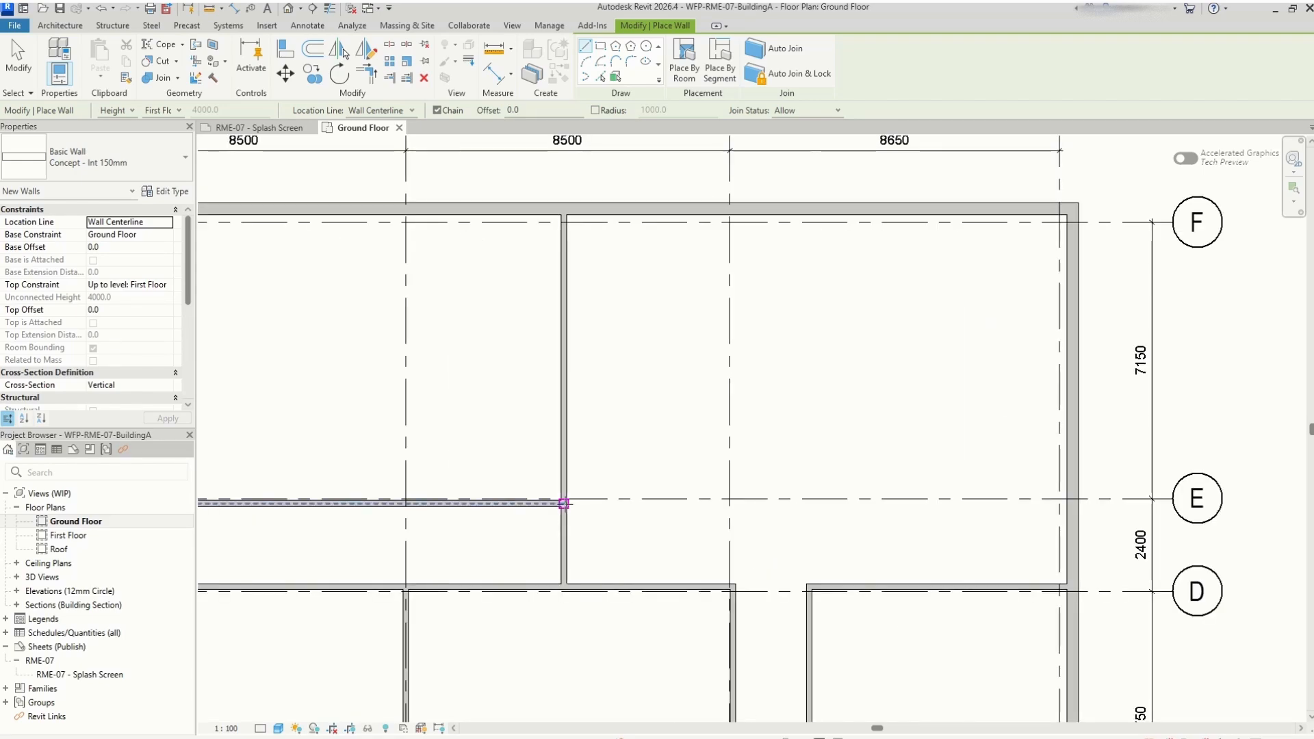
{"action": "scroll", "coordinate": [563, 503], "scroll_direction": "up", "scroll_amount": 2}
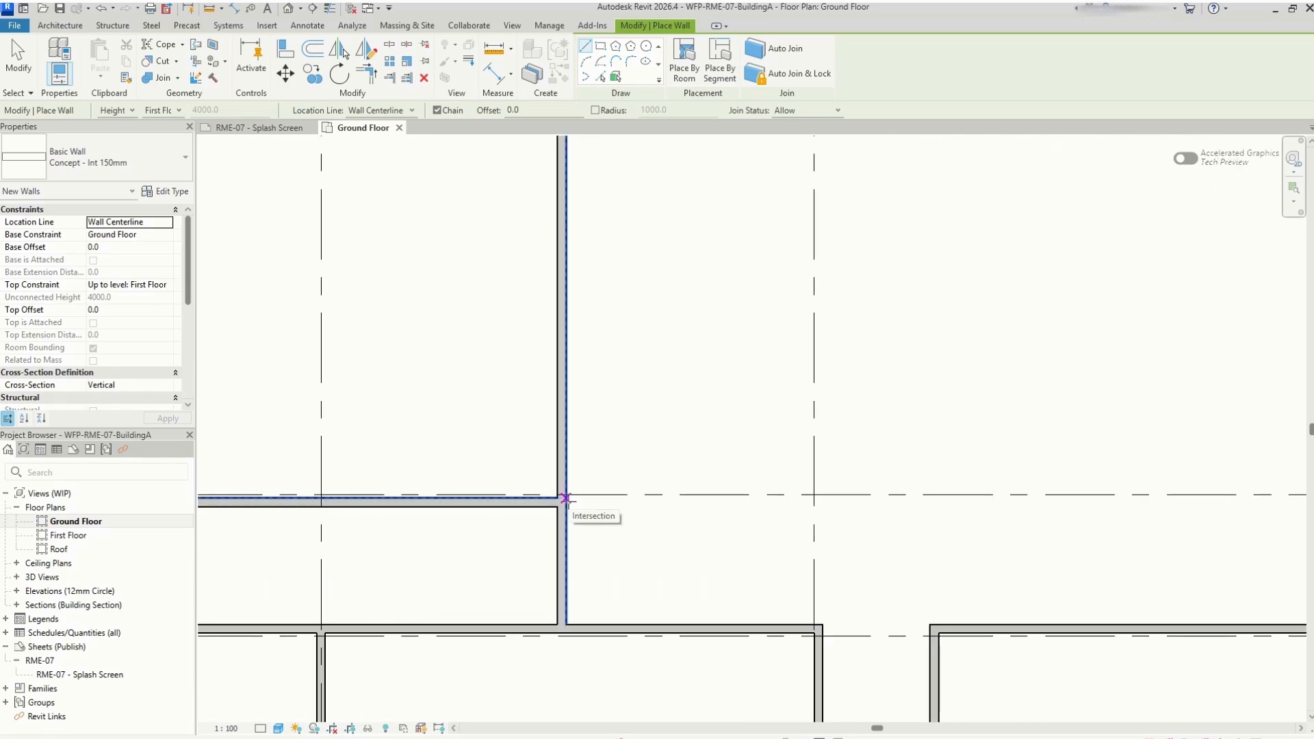
{"action": "left_click", "coordinate": [561, 503]}
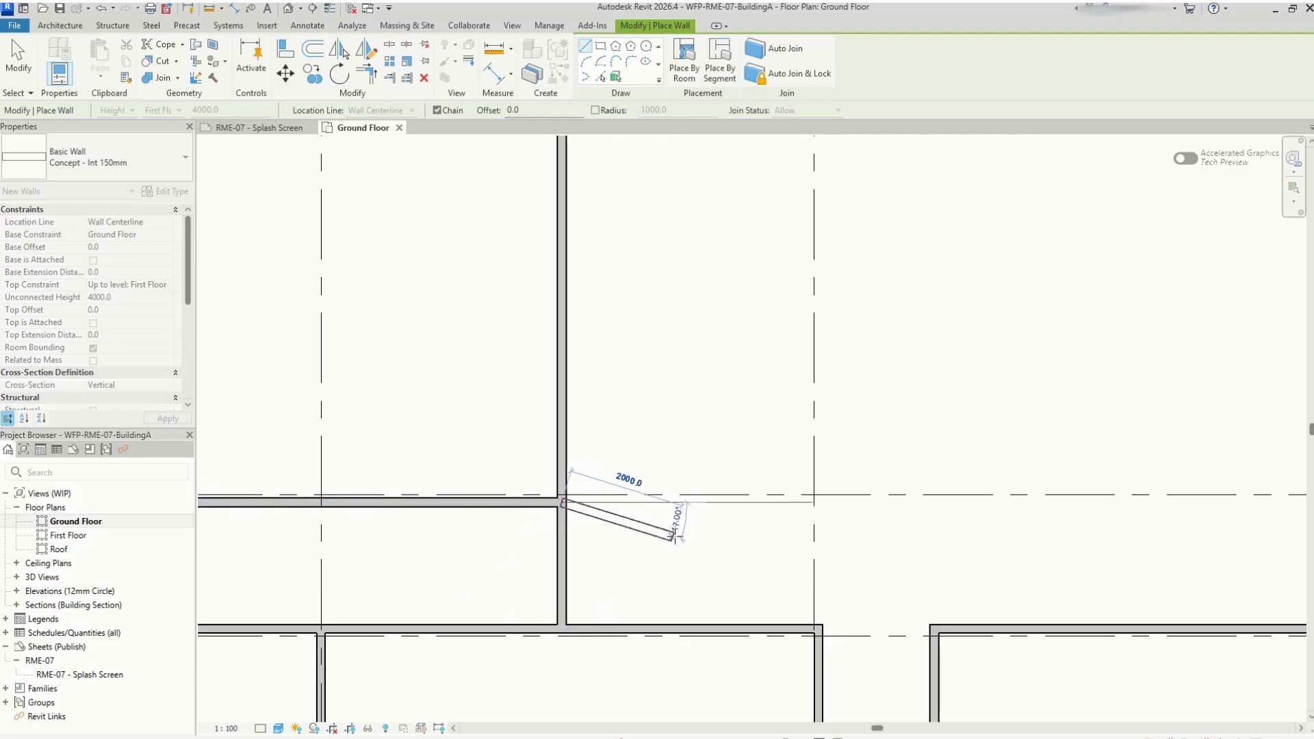
{"action": "scroll", "coordinate": [547, 533], "scroll_direction": "down", "scroll_amount": 2}
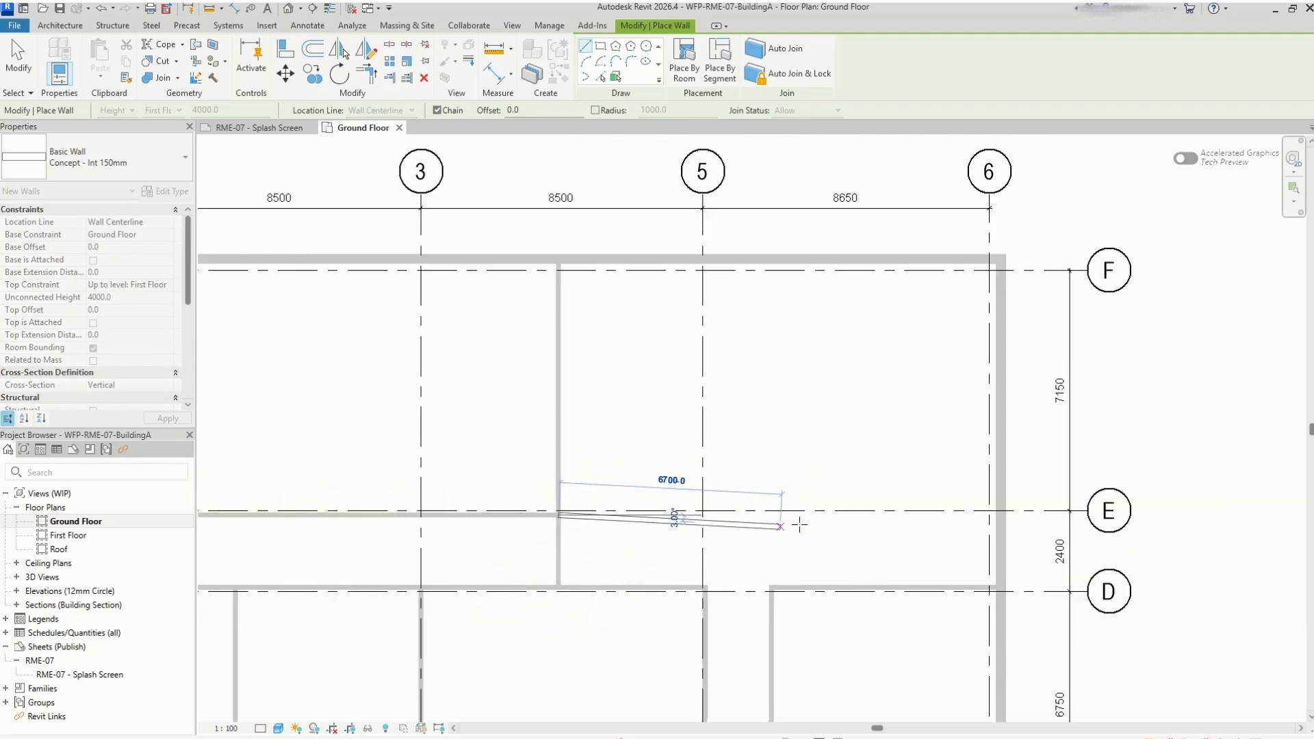
{"action": "scroll", "coordinate": [985, 540], "scroll_direction": "up", "scroll_amount": 2}
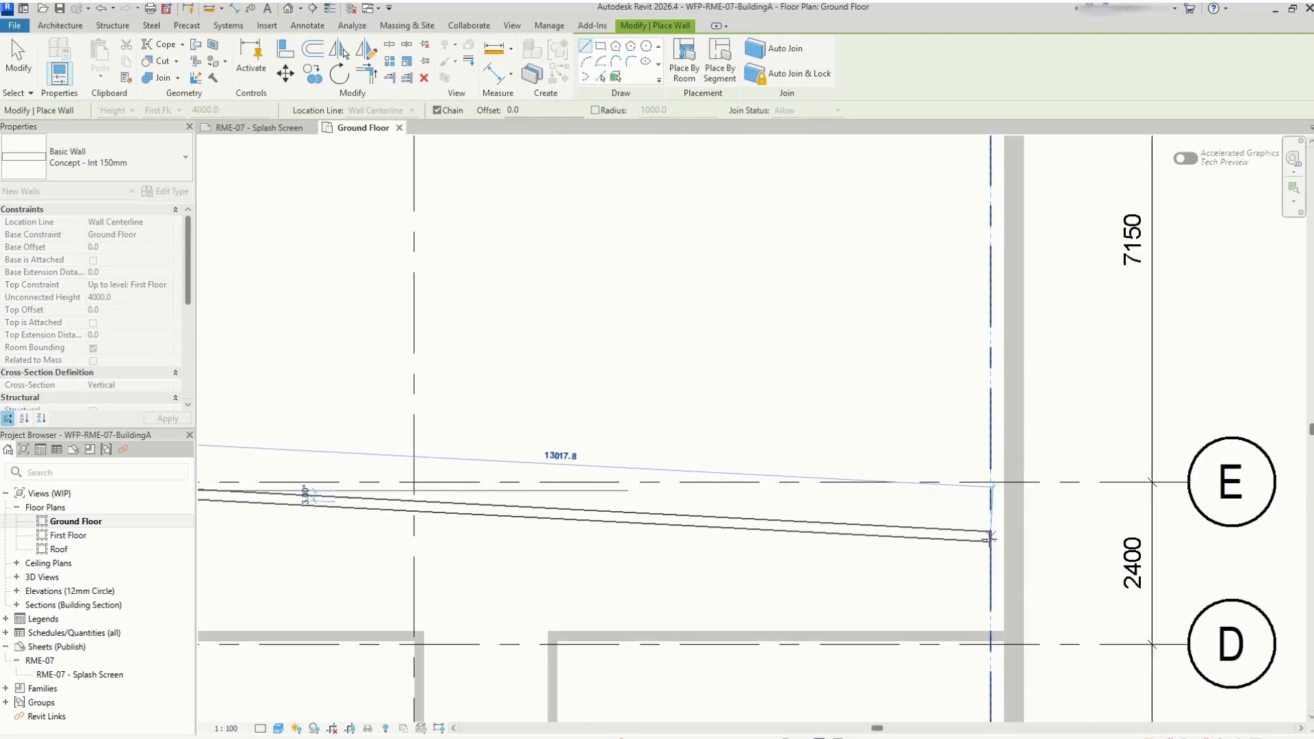
{"action": "left_click", "coordinate": [1003, 490]}
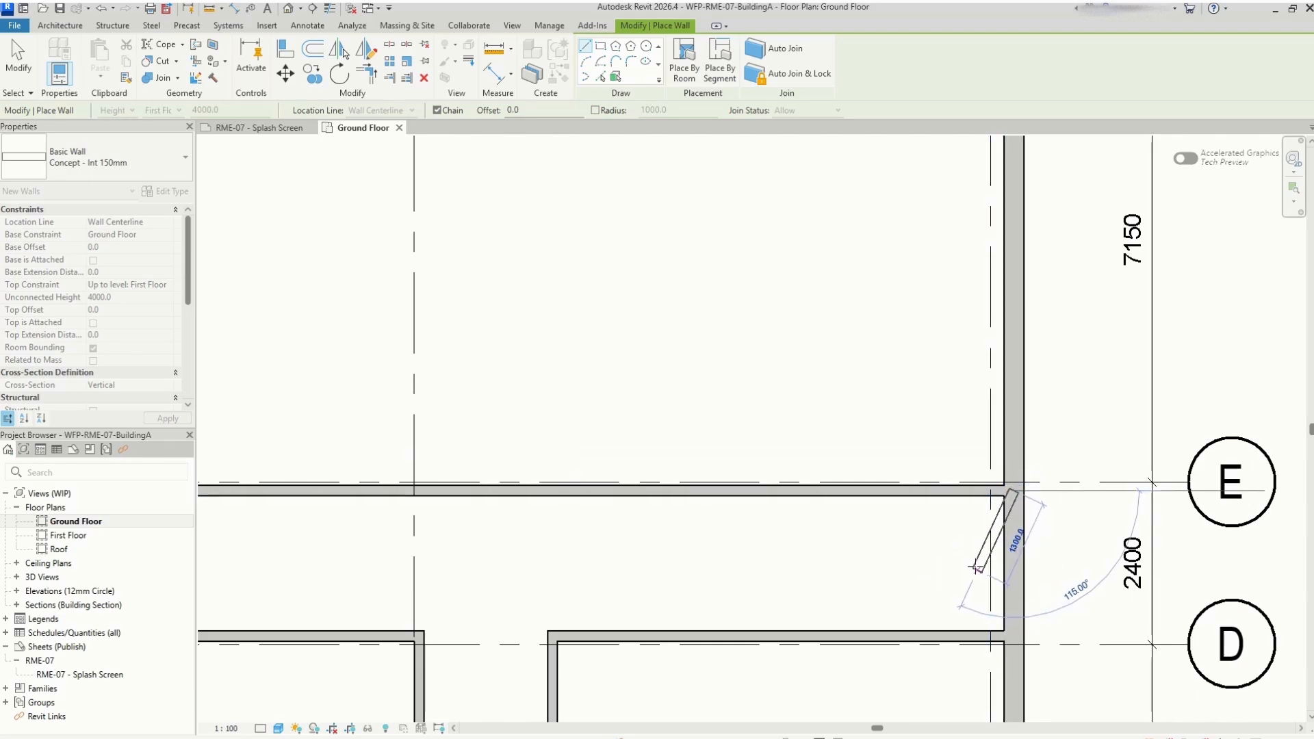
{"action": "key", "text": "Escape"}
{"action": "scroll", "coordinate": [922, 549], "scroll_direction": "down", "scroll_amount": 1}
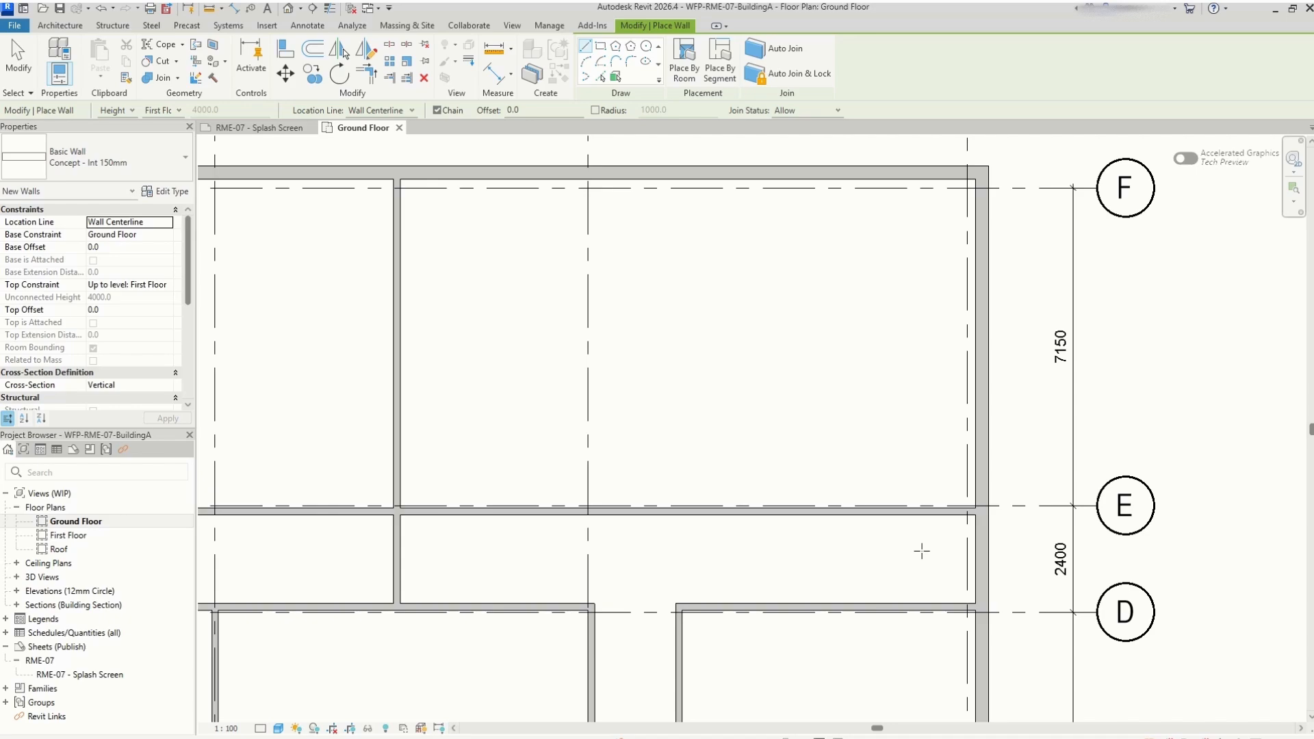
Draw a perpendicular wall from the north exterior wall, starting 4500 mm from the east wall, to the wall along grid E
{"action": "scroll", "coordinate": [741, 445], "scroll_direction": "down", "scroll_amount": 1}
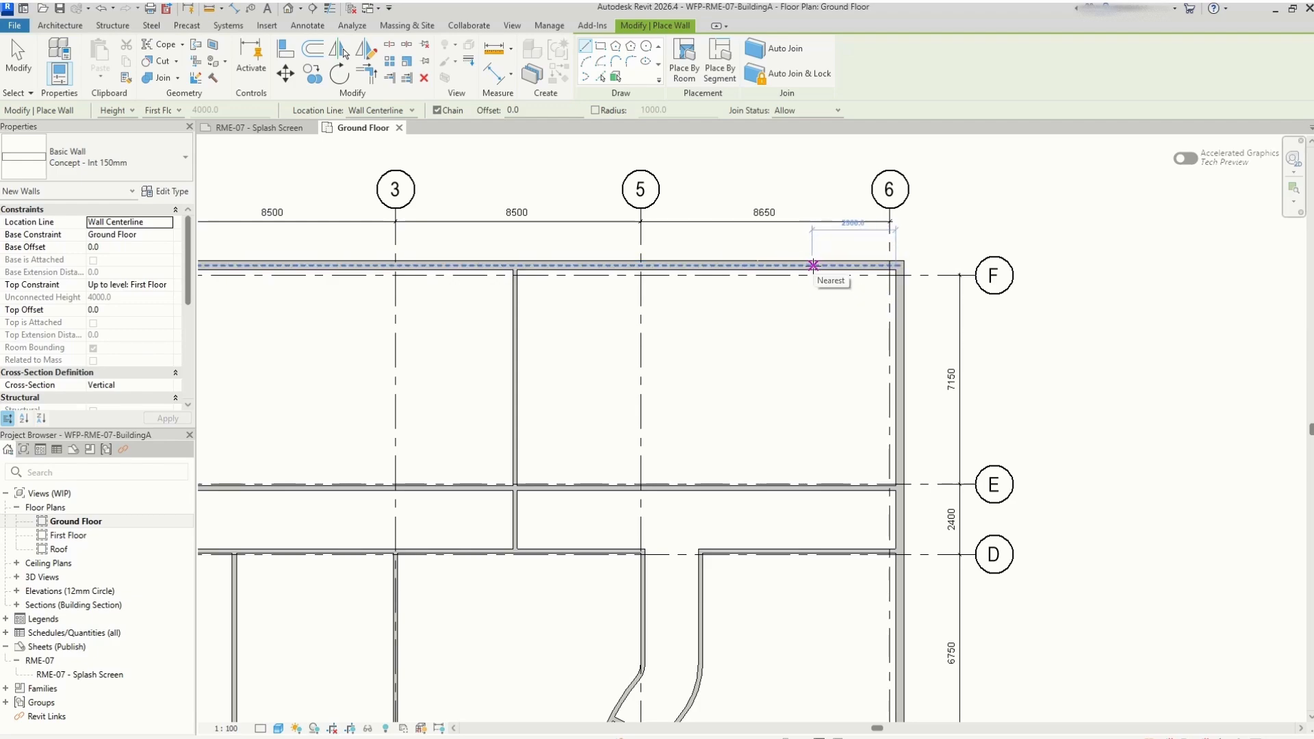
{"action": "type", "text": "4"}
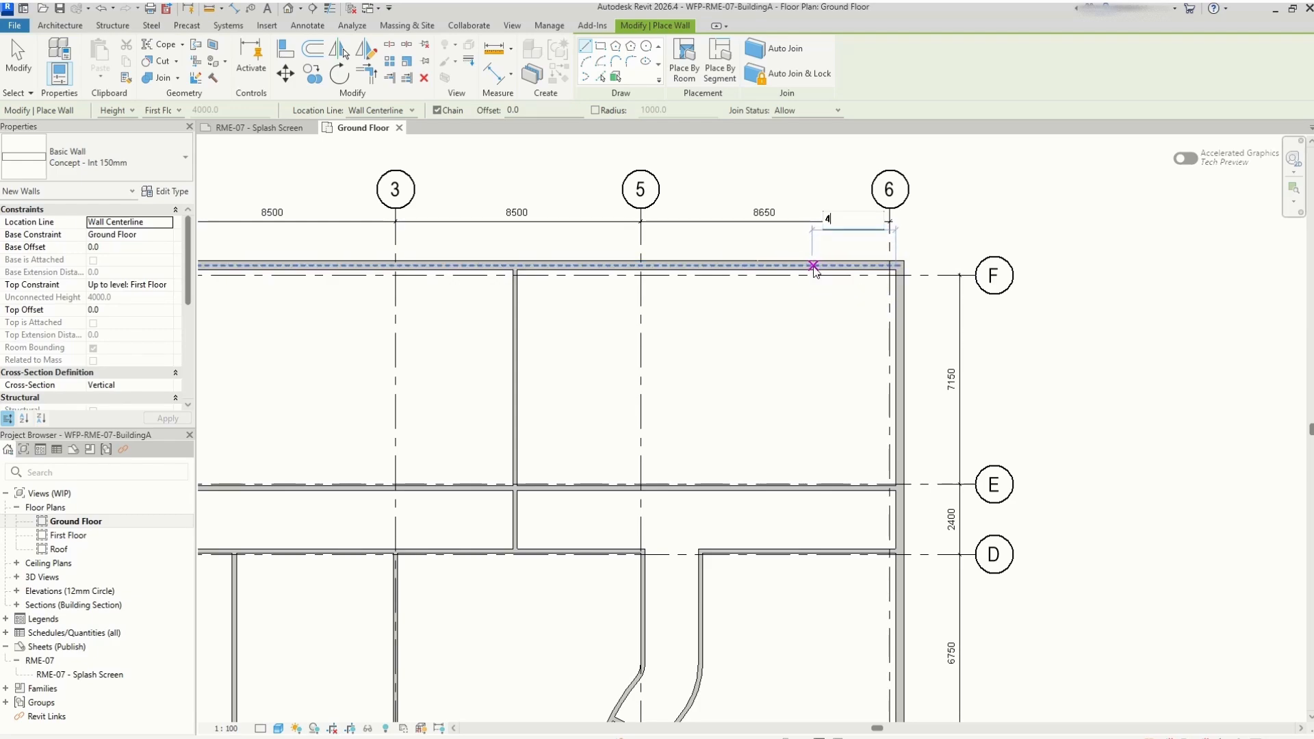
{"action": "type", "text": "500"}
{"action": "key", "text": "Return"}
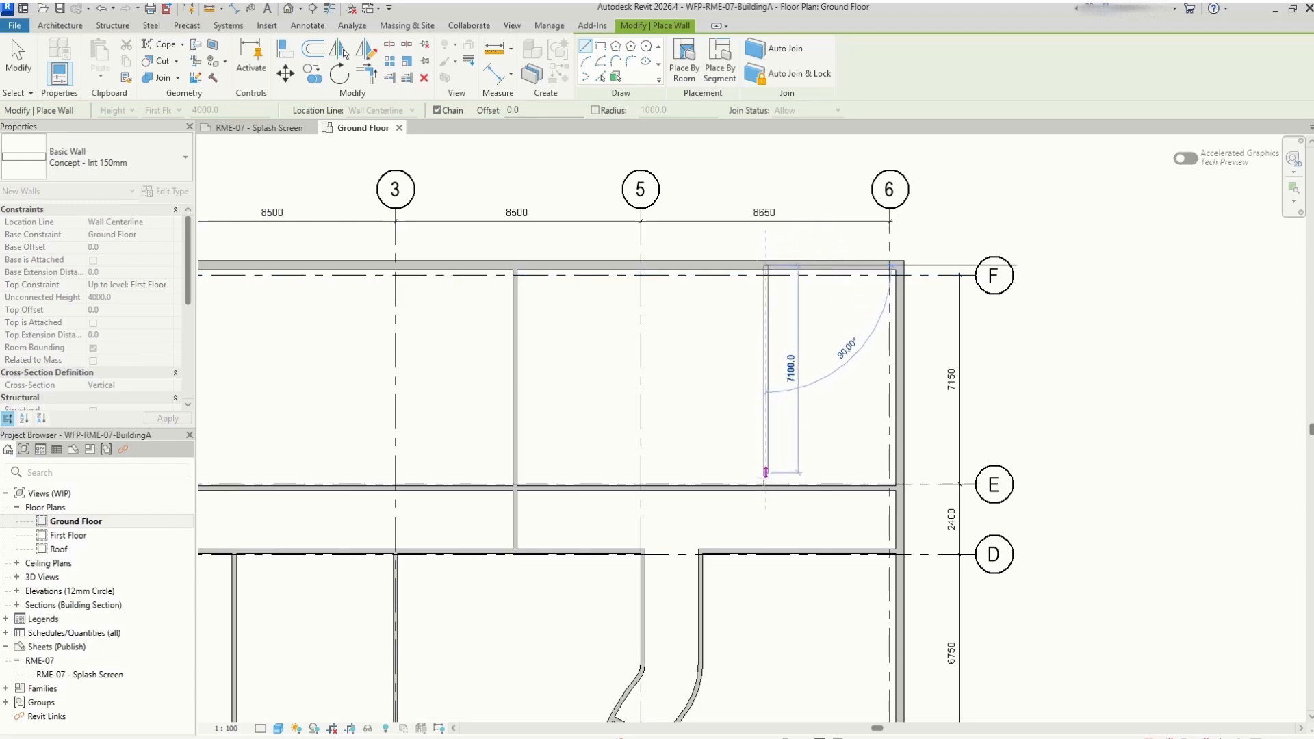
{"action": "left_click", "coordinate": [766, 486]}
{"action": "key", "text": "Escape"}
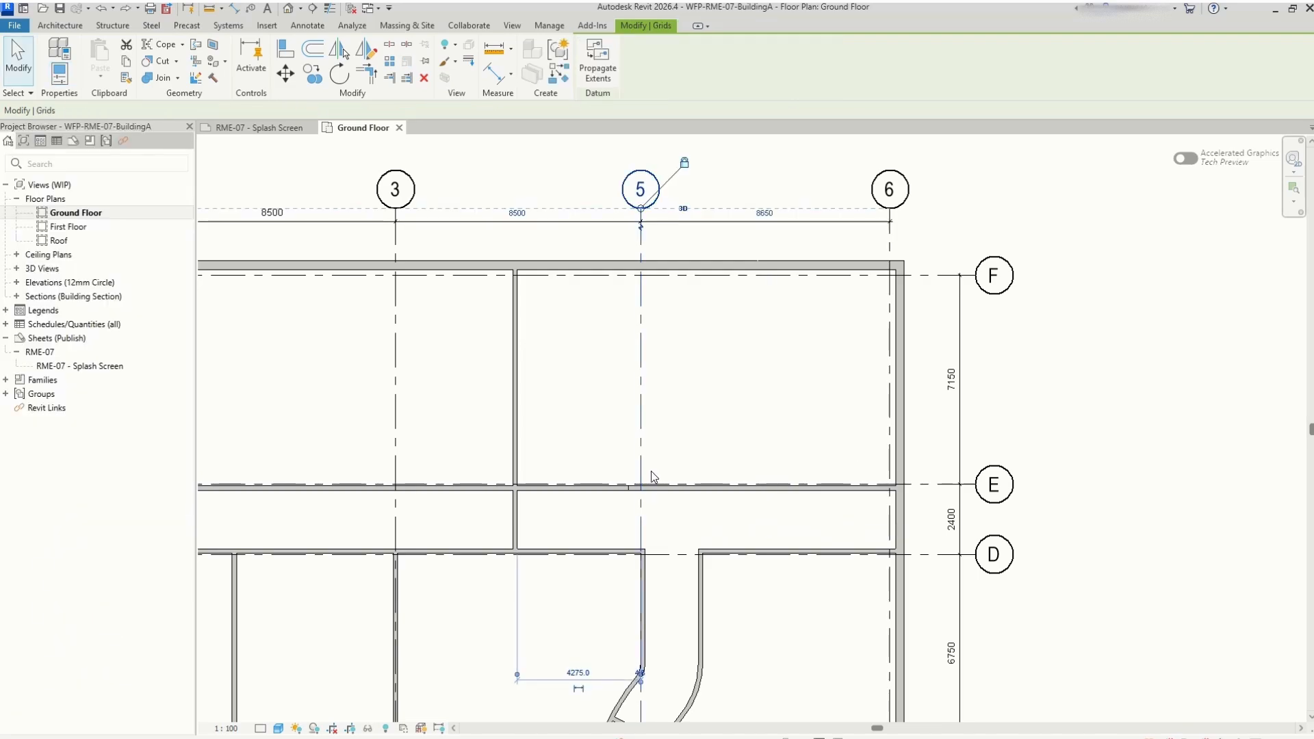
Split the grid E wall again about 1600 mm east of the existing split and delete the short segment across grid 5
{"action": "left_click", "coordinate": [675, 462]}
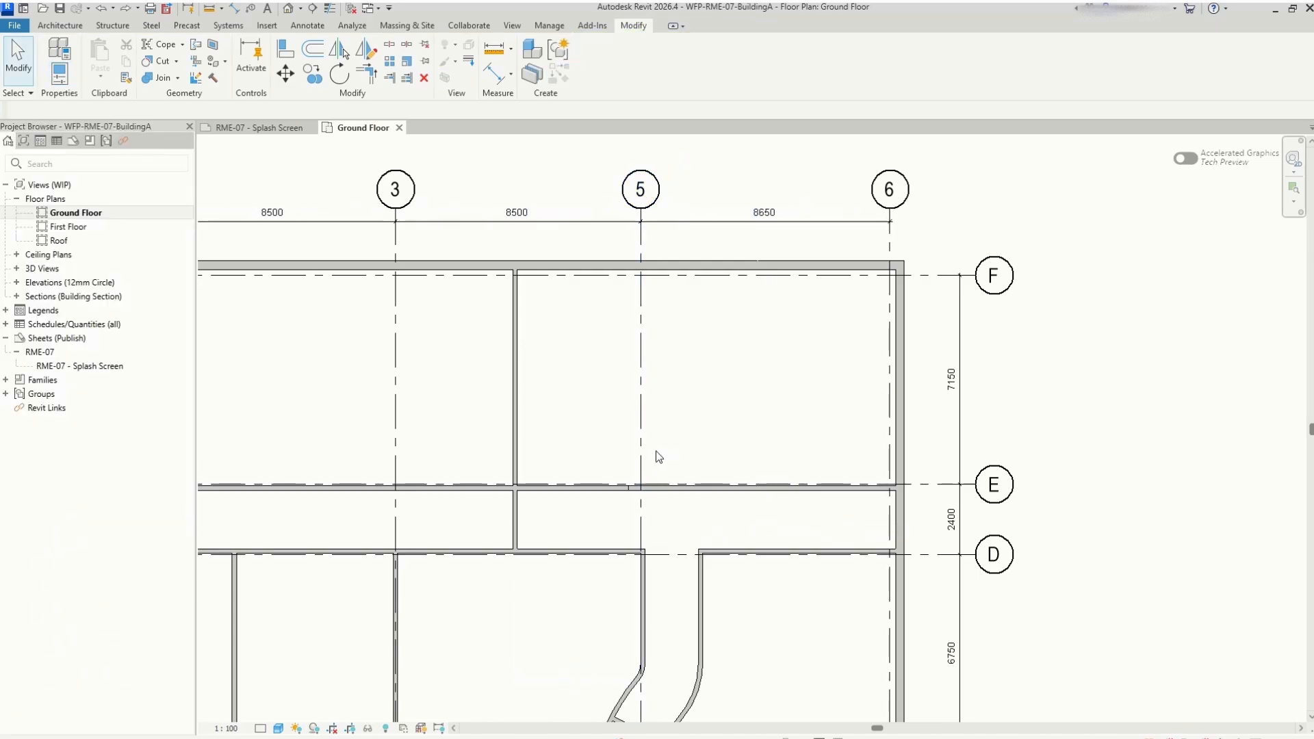
{"action": "left_click", "coordinate": [389, 45]}
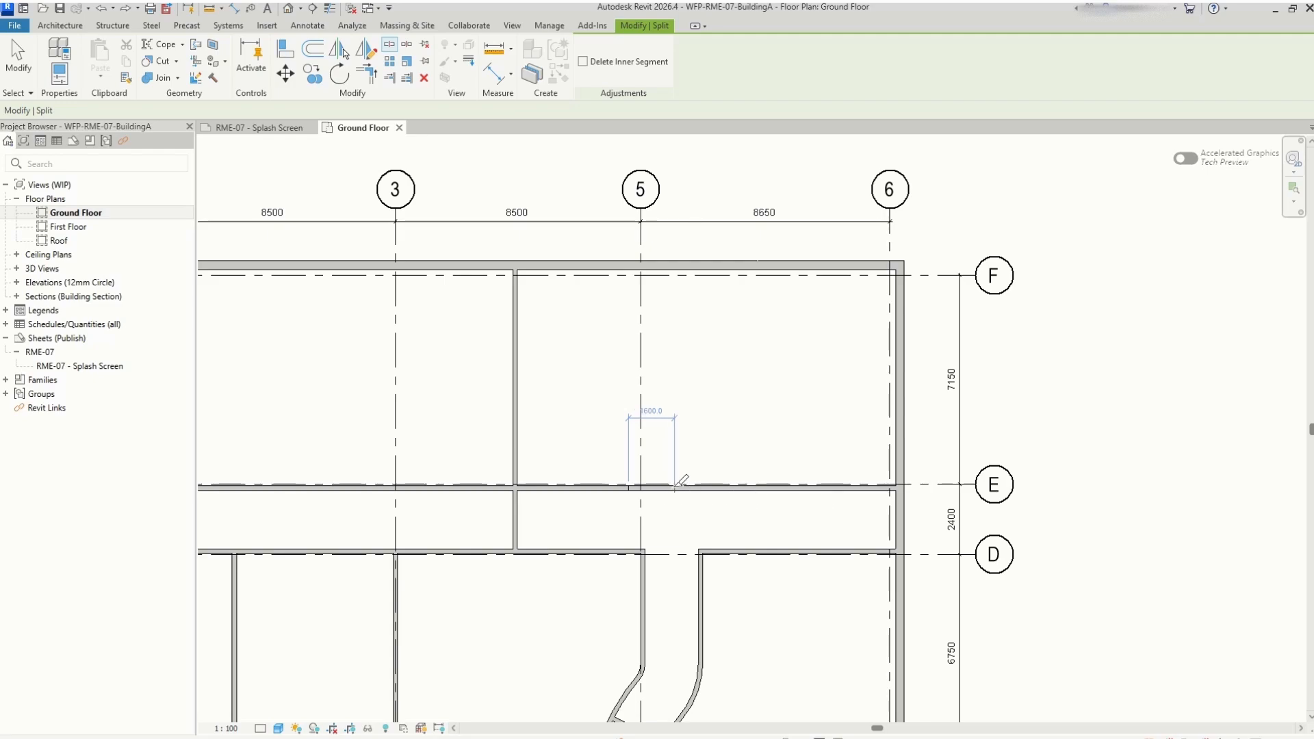
{"action": "left_click", "coordinate": [682, 471]}
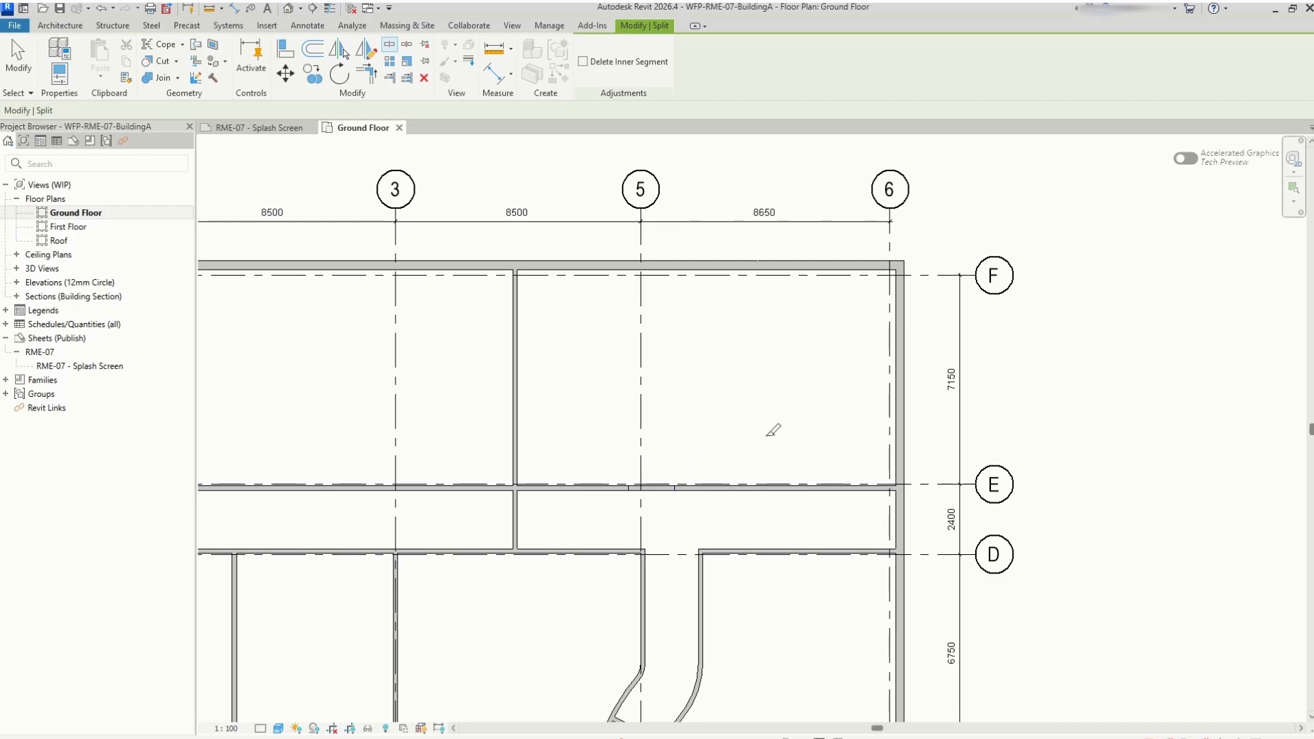
{"action": "key", "text": "Escape"}
{"action": "left_click", "coordinate": [662, 489]}
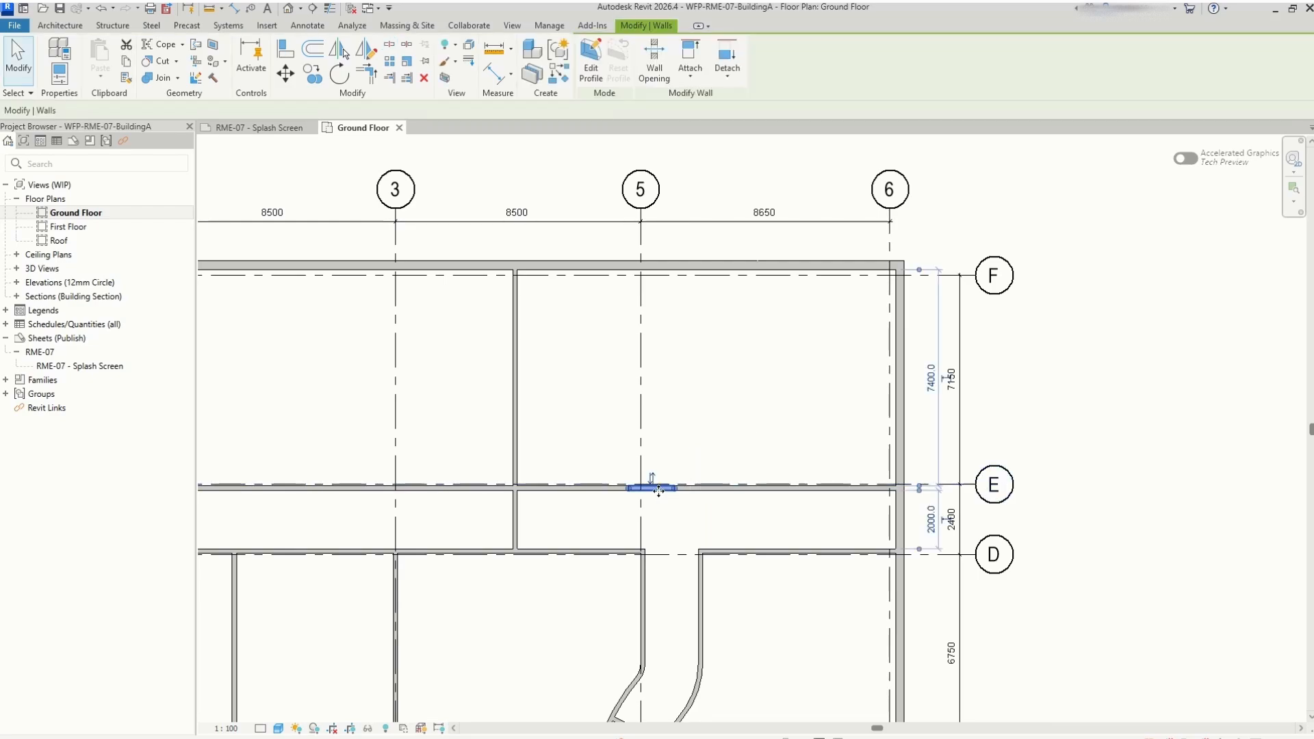
{"action": "key", "text": "Delete"}
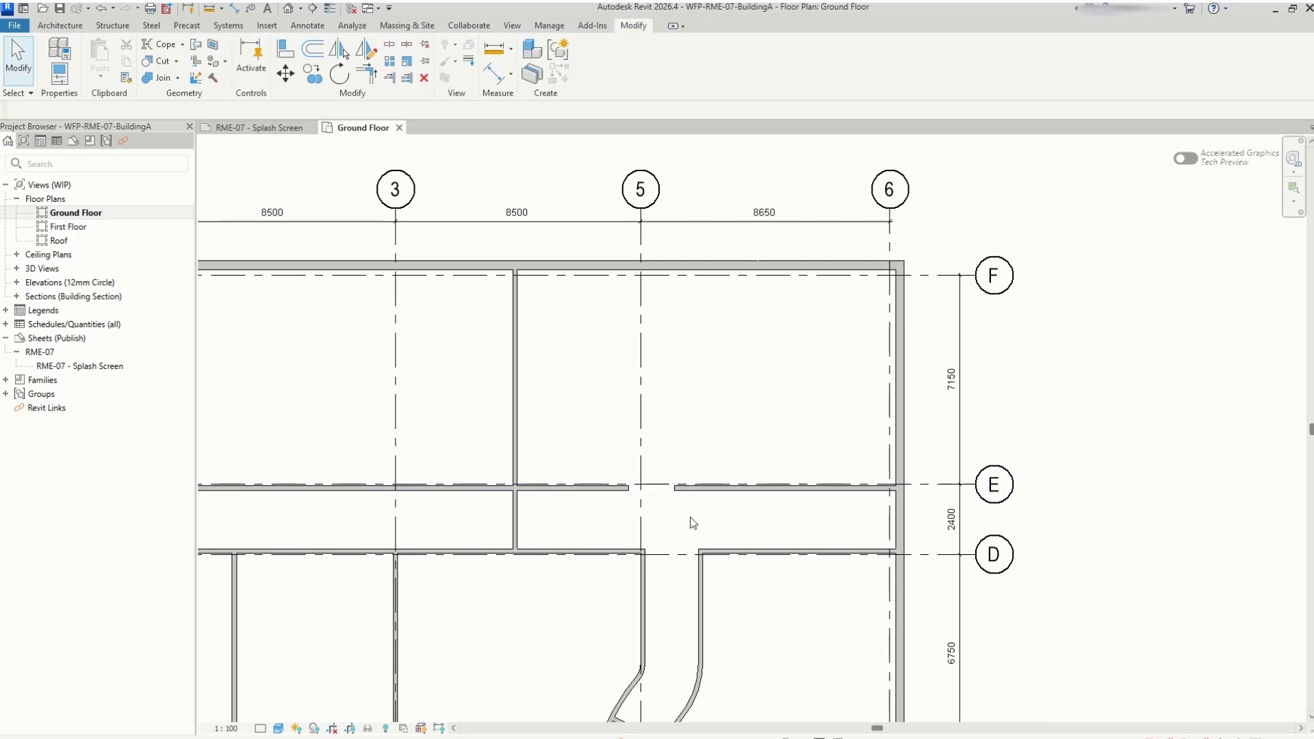
Add aligned dimensions from grid 5 to the wall end on each side of the opening
{"action": "key", "text": "d"}
{"action": "key", "text": "i"}
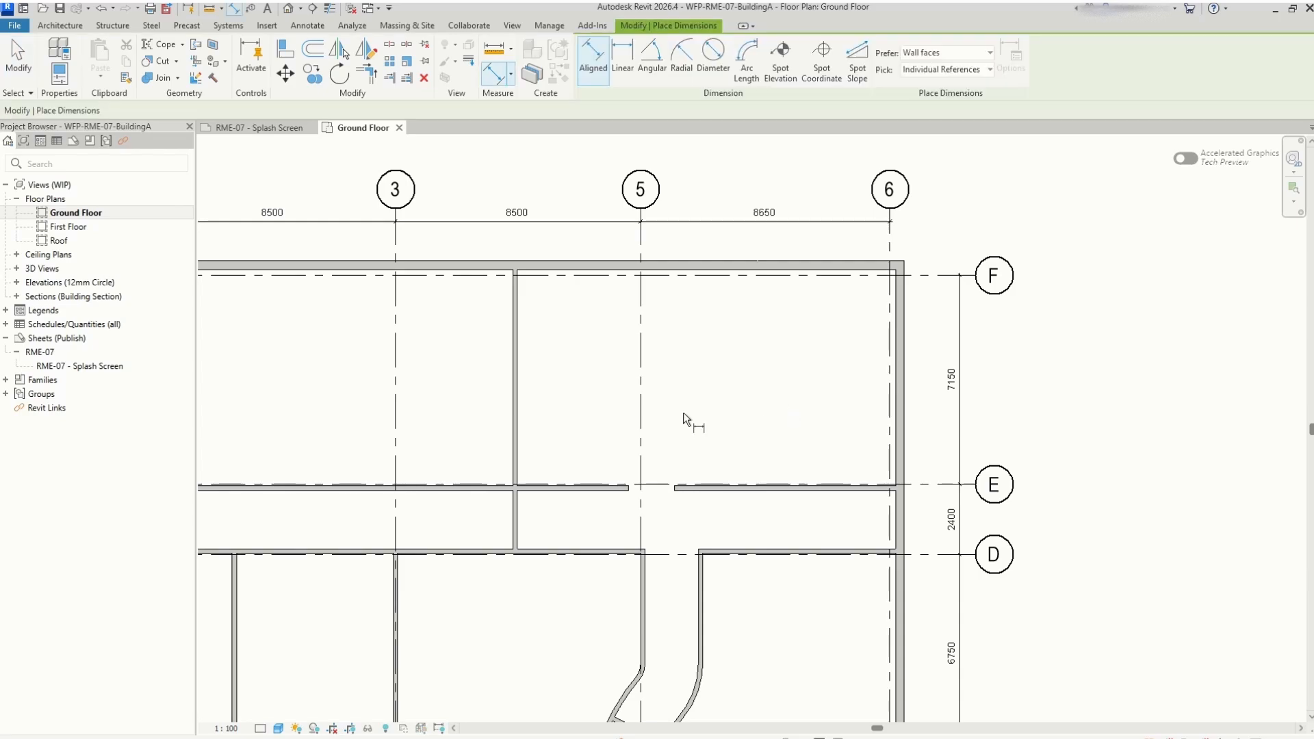
{"action": "left_click", "coordinate": [641, 456]}
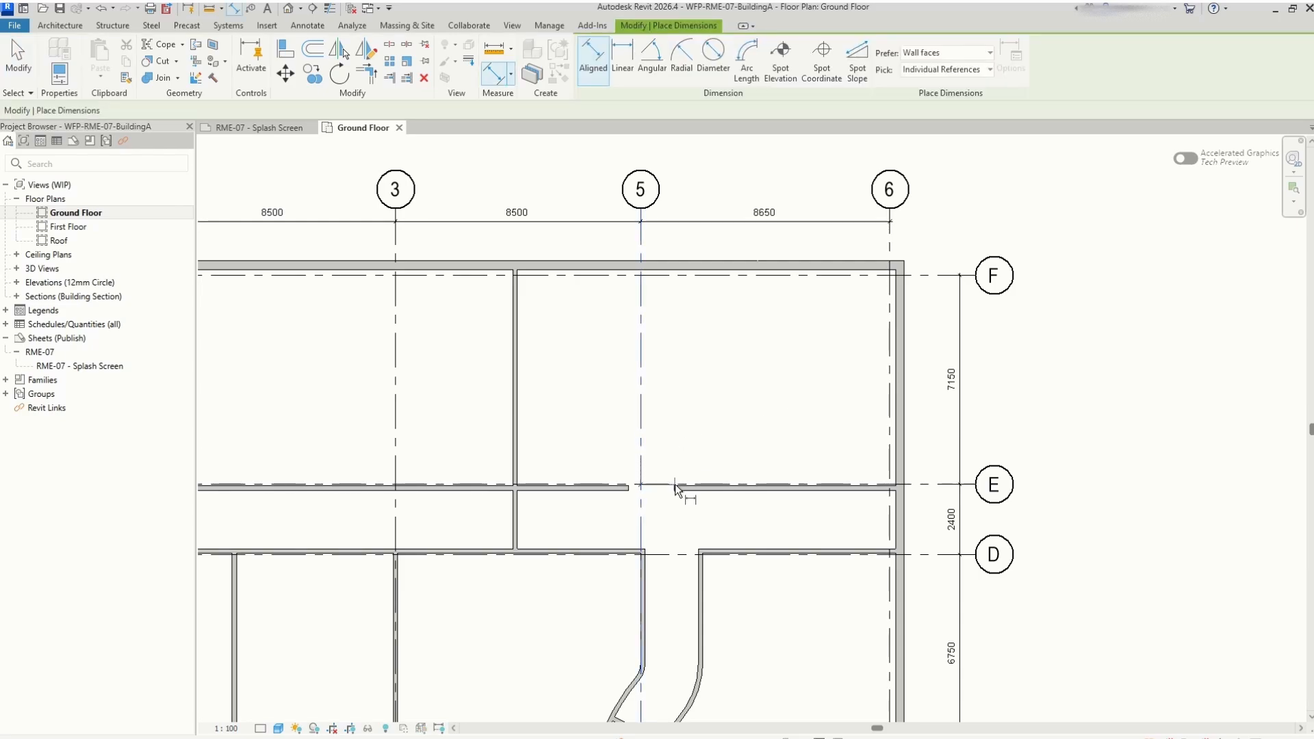
{"action": "scroll", "coordinate": [673, 486], "scroll_direction": "up", "scroll_amount": 3}
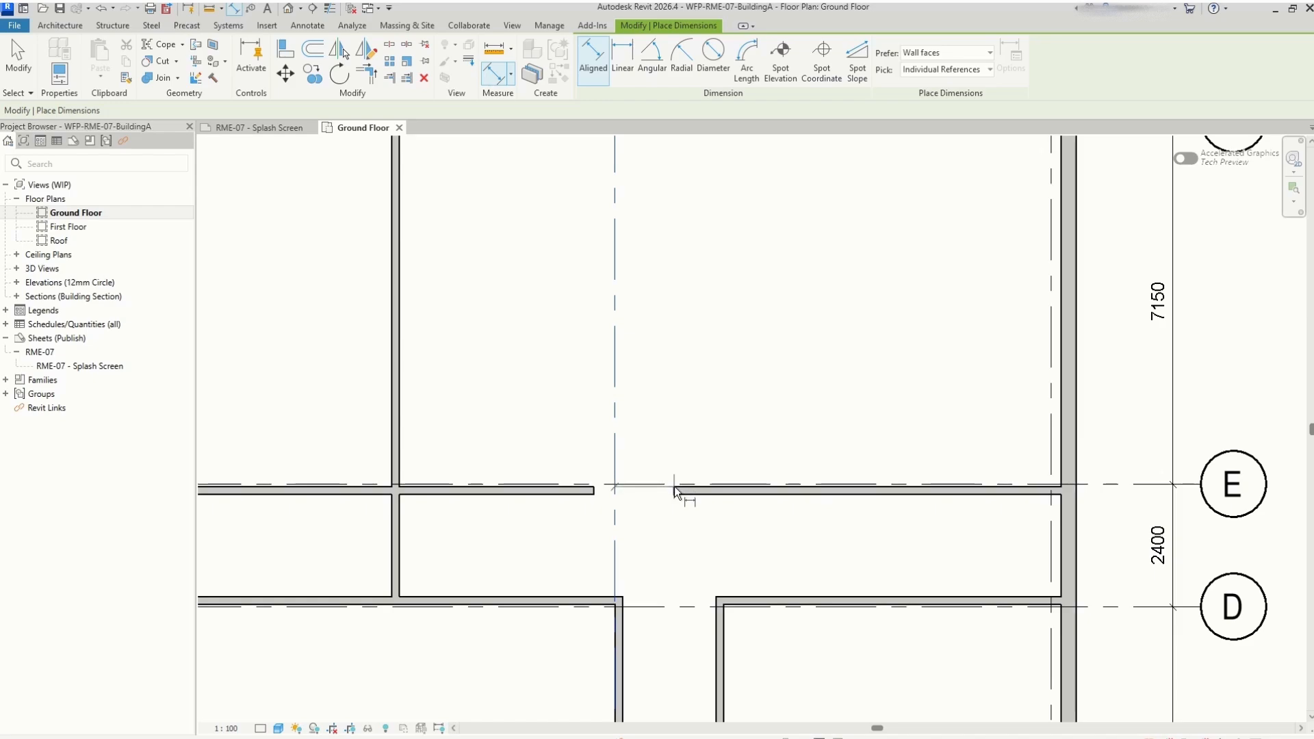
{"action": "left_click", "coordinate": [675, 486]}
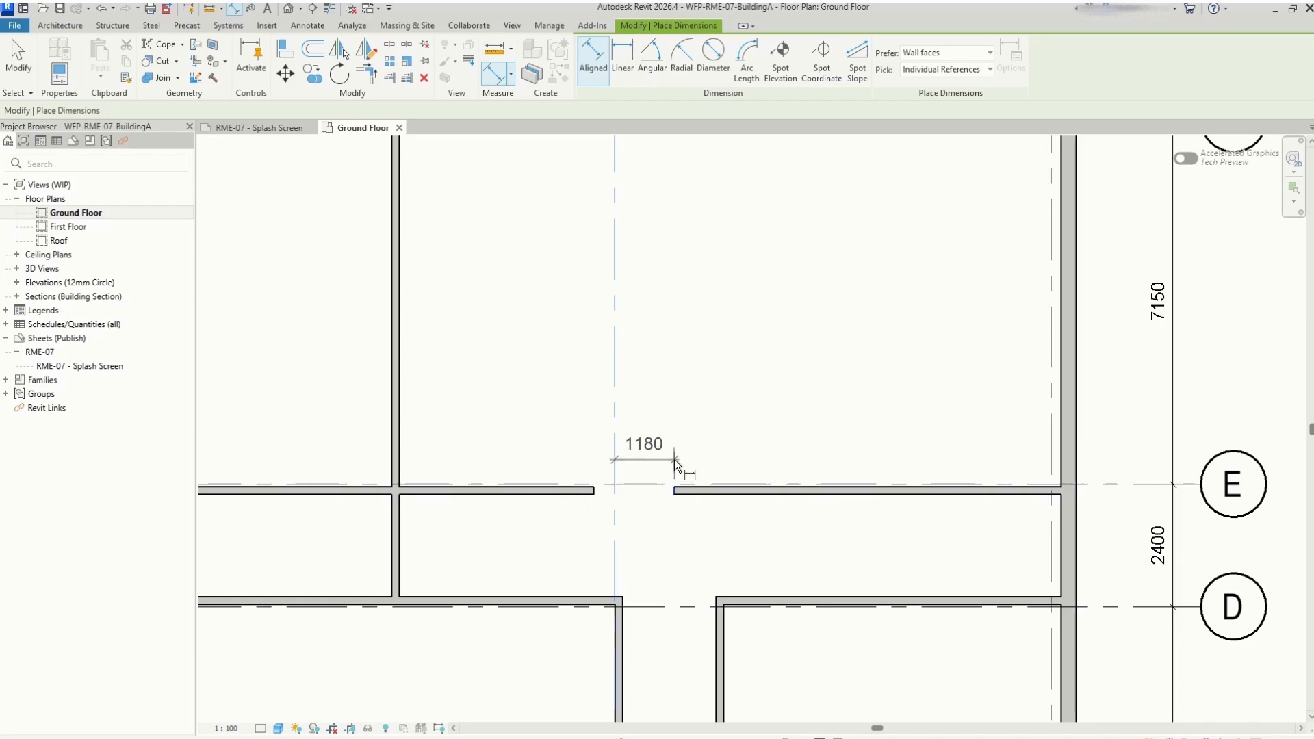
{"action": "left_click", "coordinate": [675, 462]}
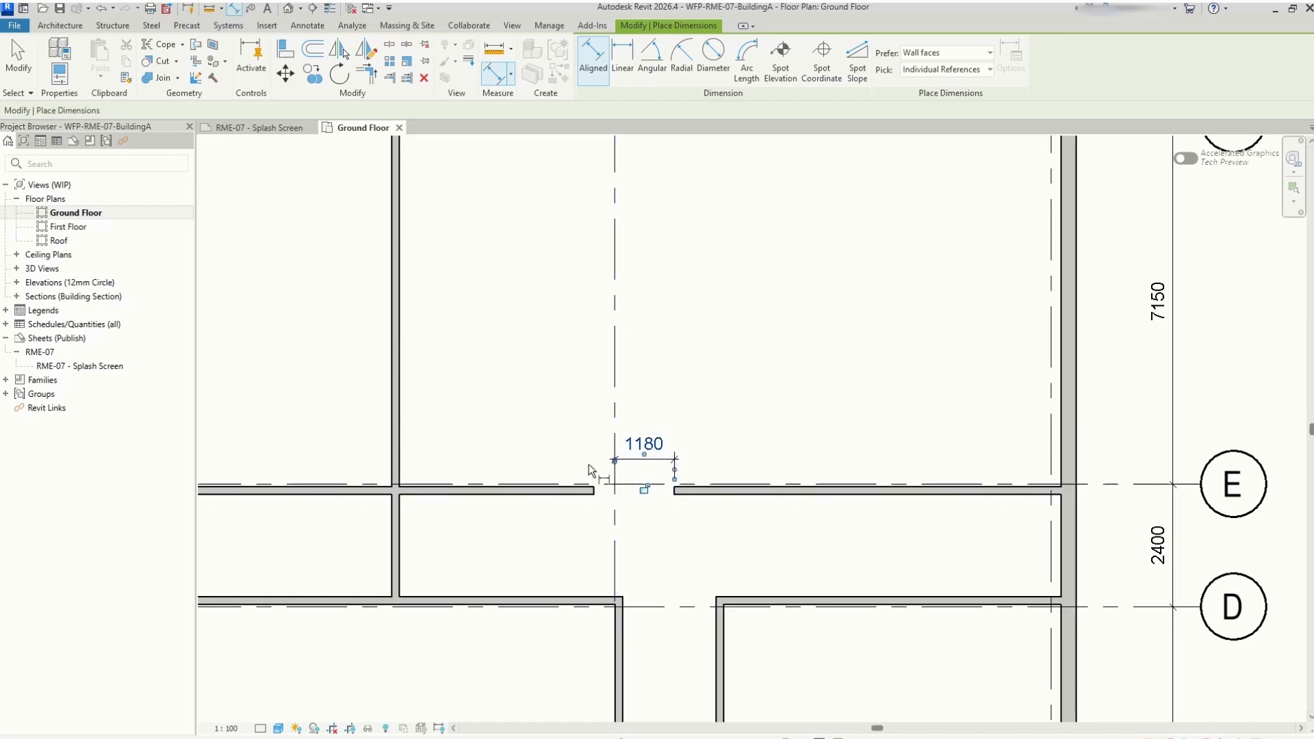
{"action": "left_click", "coordinate": [593, 489]}
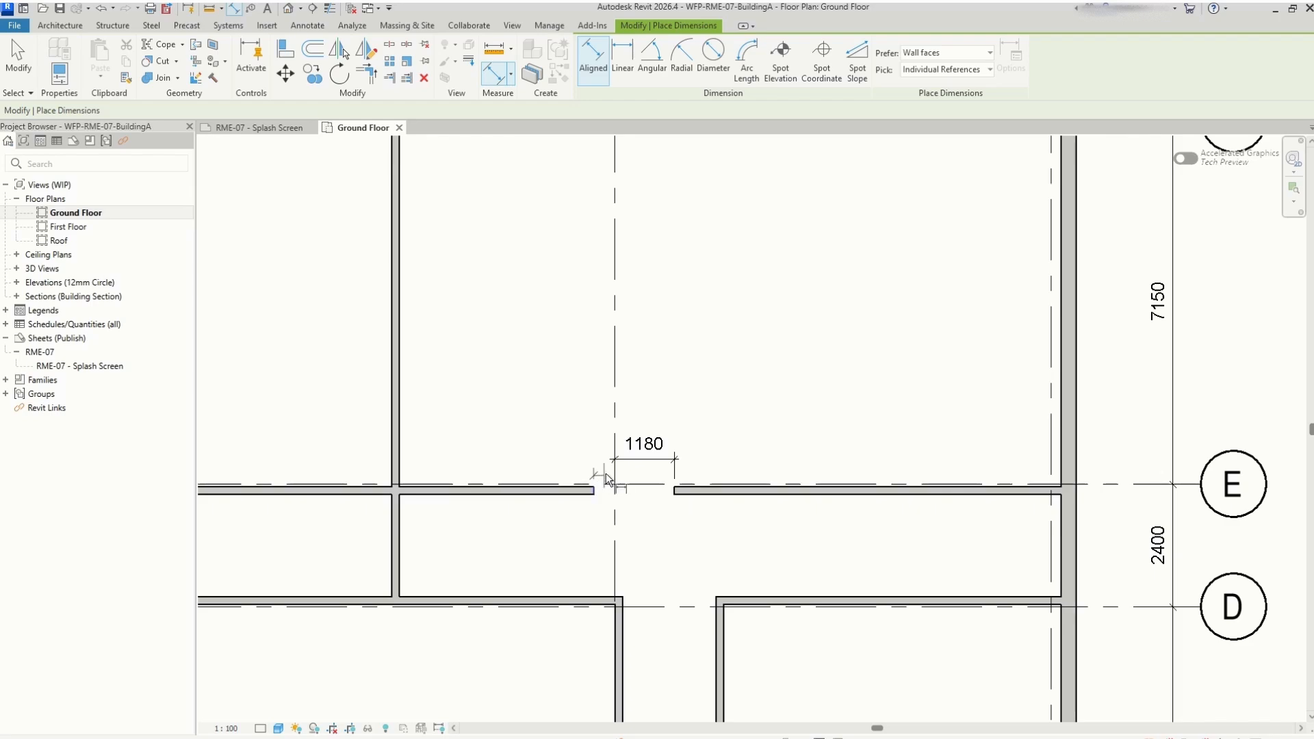
{"action": "left_click", "coordinate": [614, 472]}
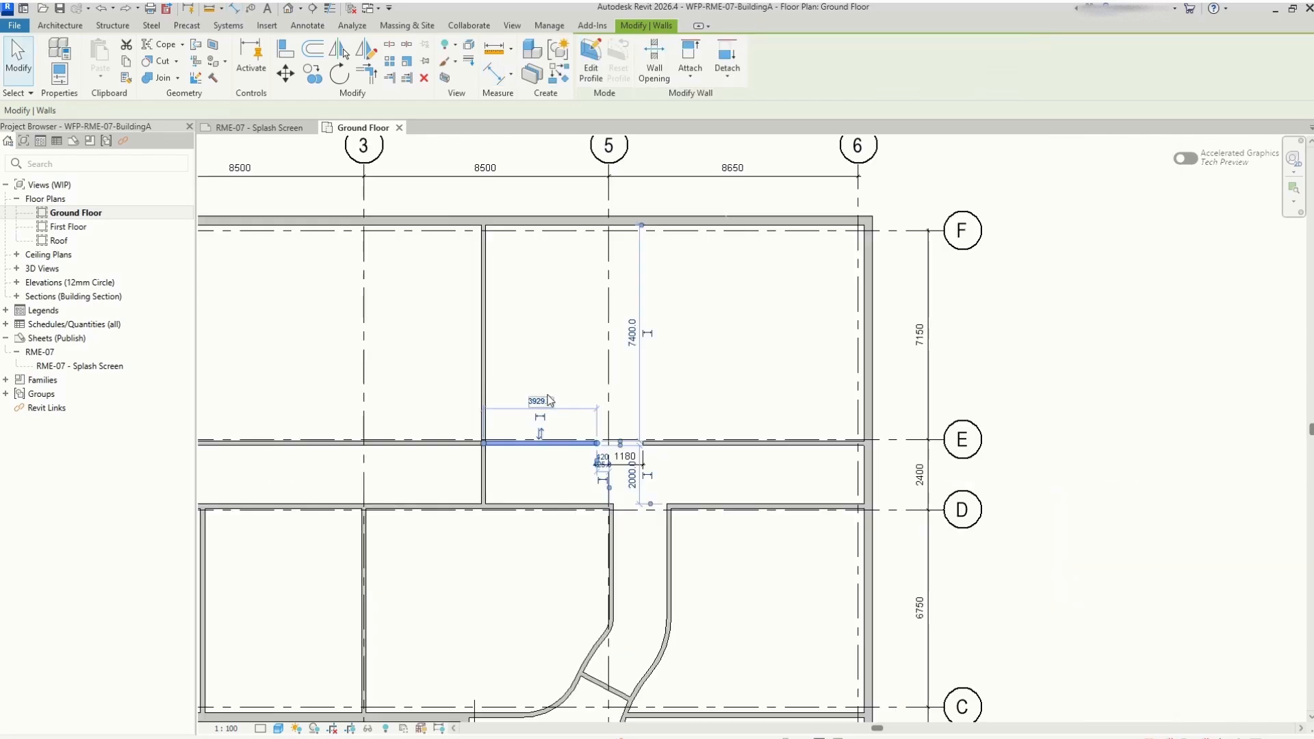
Set the length of the wall segment west of the opening to 3600 mm
{"action": "left_click", "coordinate": [548, 395]}
{"action": "type", "text": "3600"}
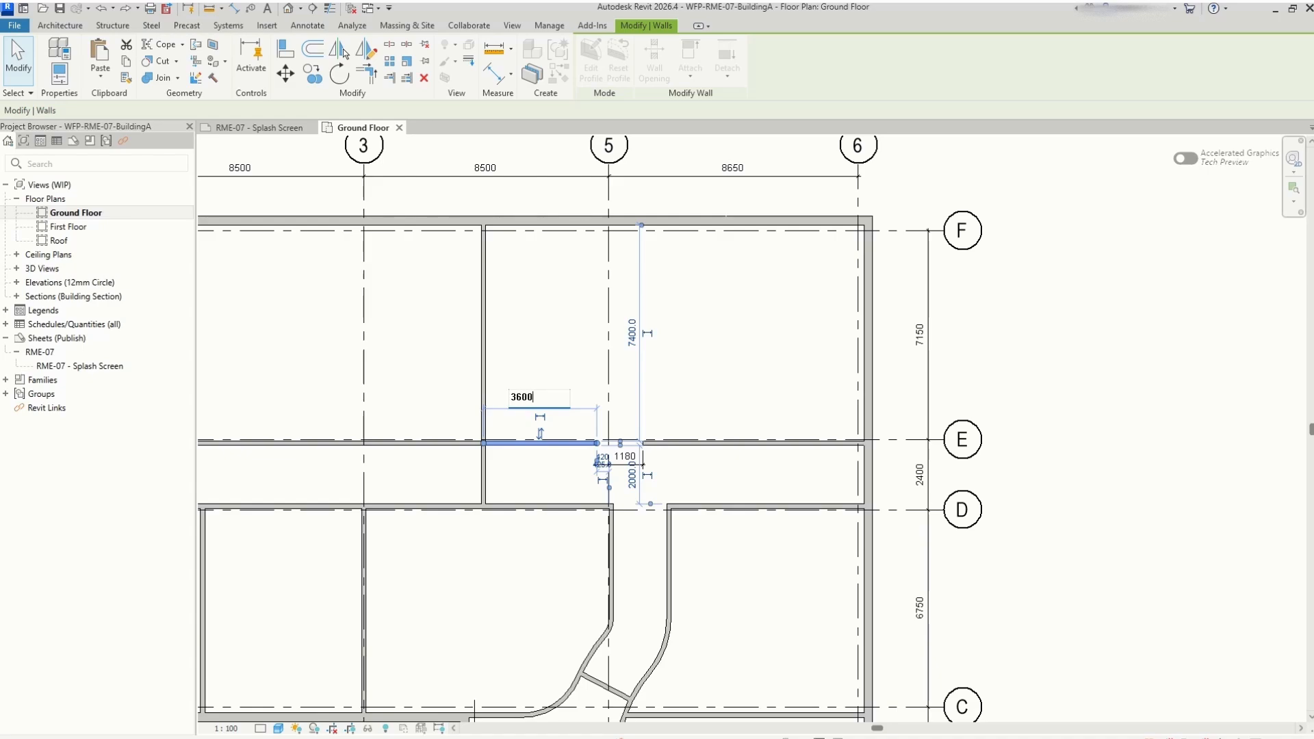
{"action": "key", "text": "Return"}
{"action": "left_click", "coordinate": [575, 382]}
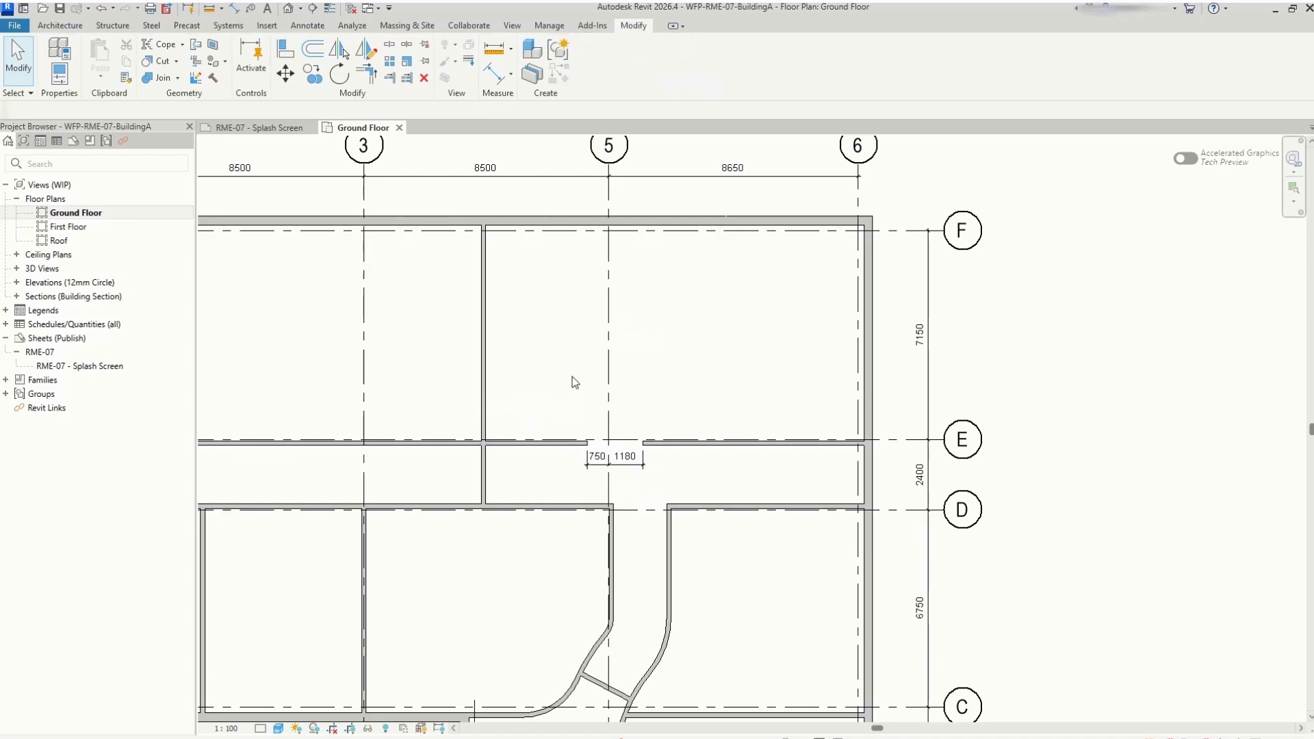
Set the length of the grid E wall segment east of the opening to 8250 mm
{"action": "left_click", "coordinate": [686, 443]}
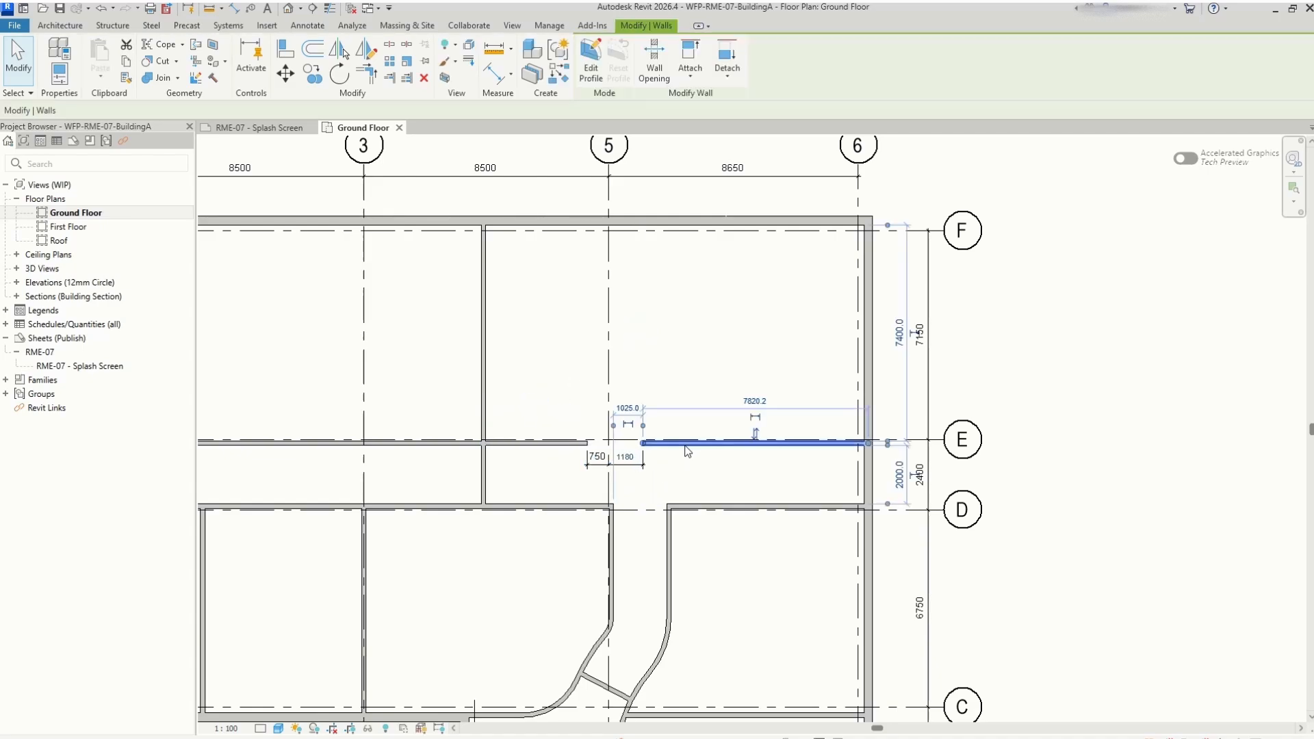
{"action": "left_click", "coordinate": [755, 401]}
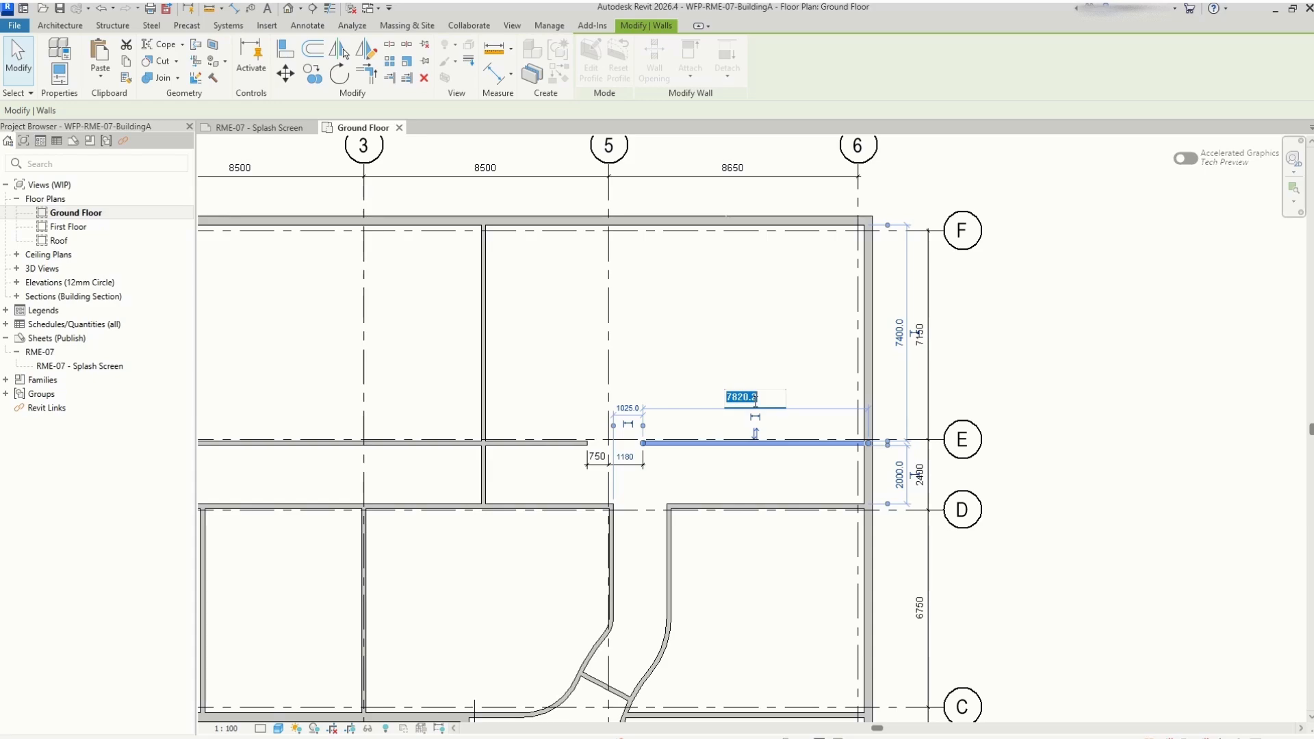
{"action": "type", "text": "8"}
{"action": "key", "text": "Return"}
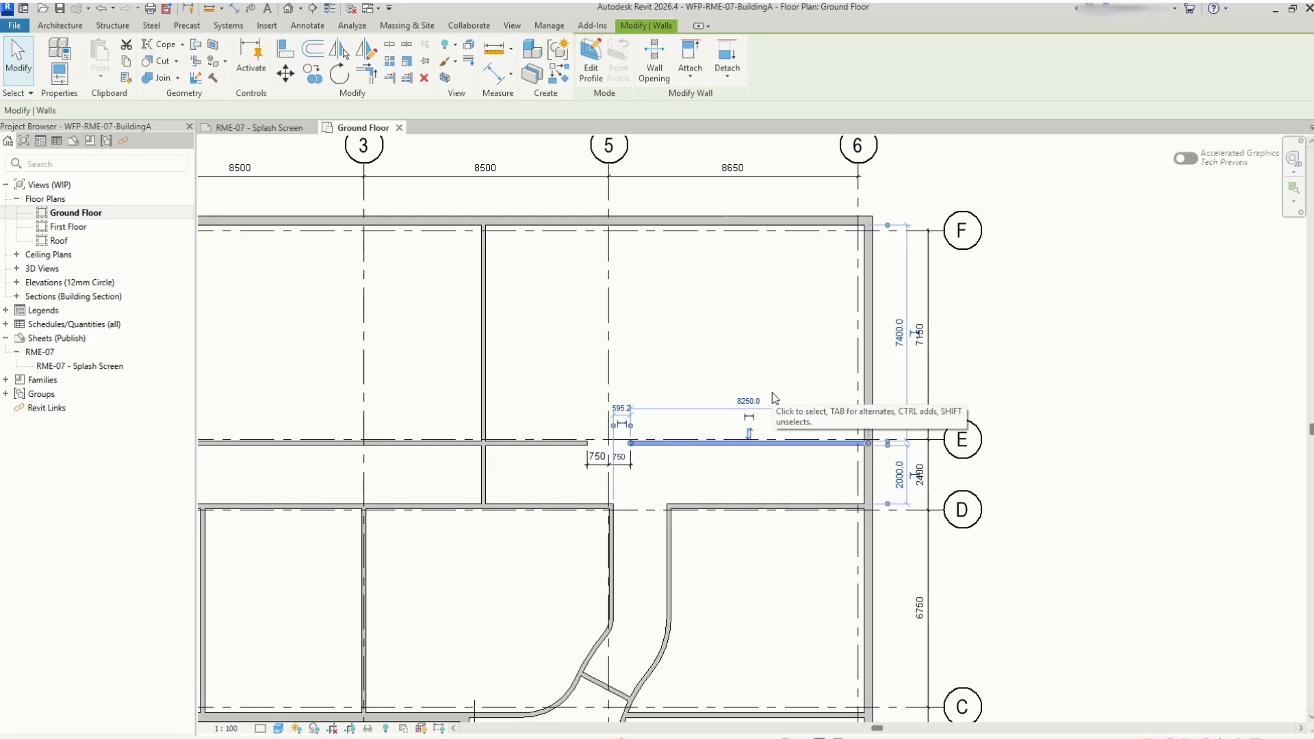
{"action": "left_click", "coordinate": [769, 367]}
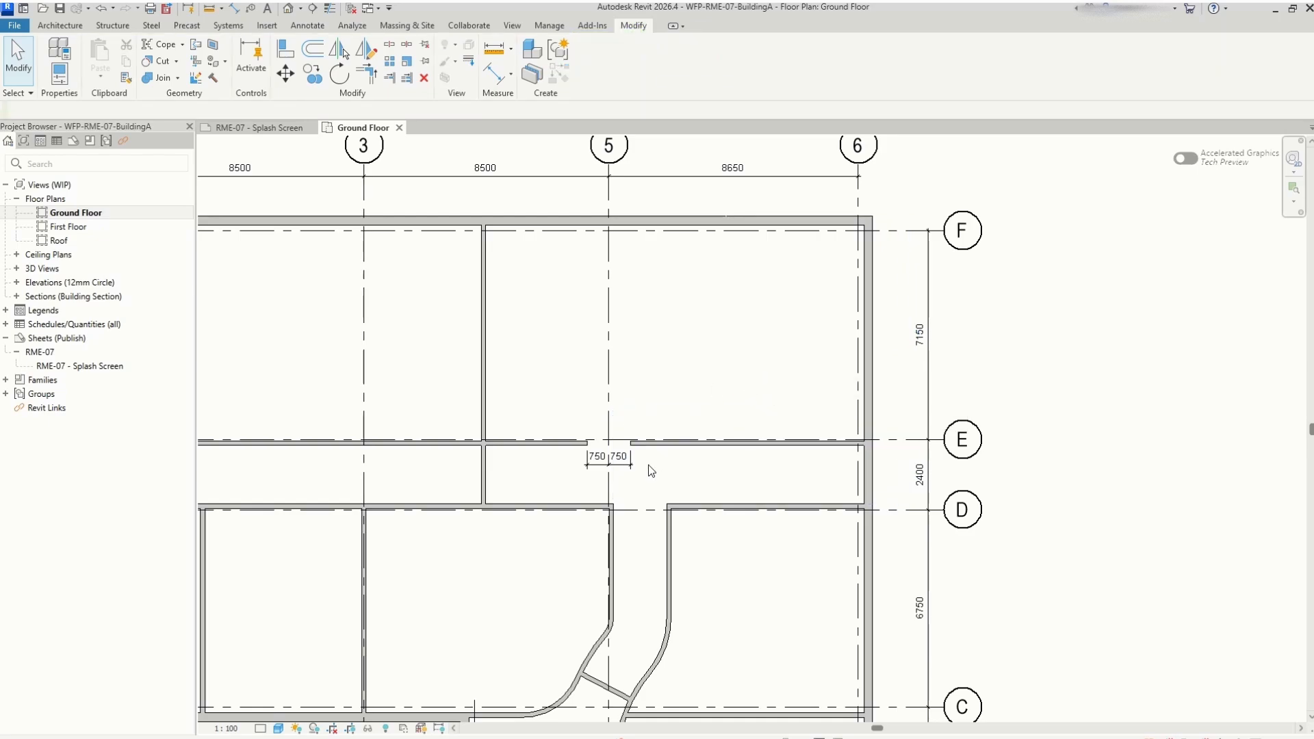
{"action": "scroll", "coordinate": [639, 468], "scroll_direction": "up", "scroll_amount": 3}
{"action": "scroll", "coordinate": [605, 482], "scroll_direction": "down", "scroll_amount": 3}
{"action": "scroll", "coordinate": [605, 483], "scroll_direction": "down", "scroll_amount": 1}
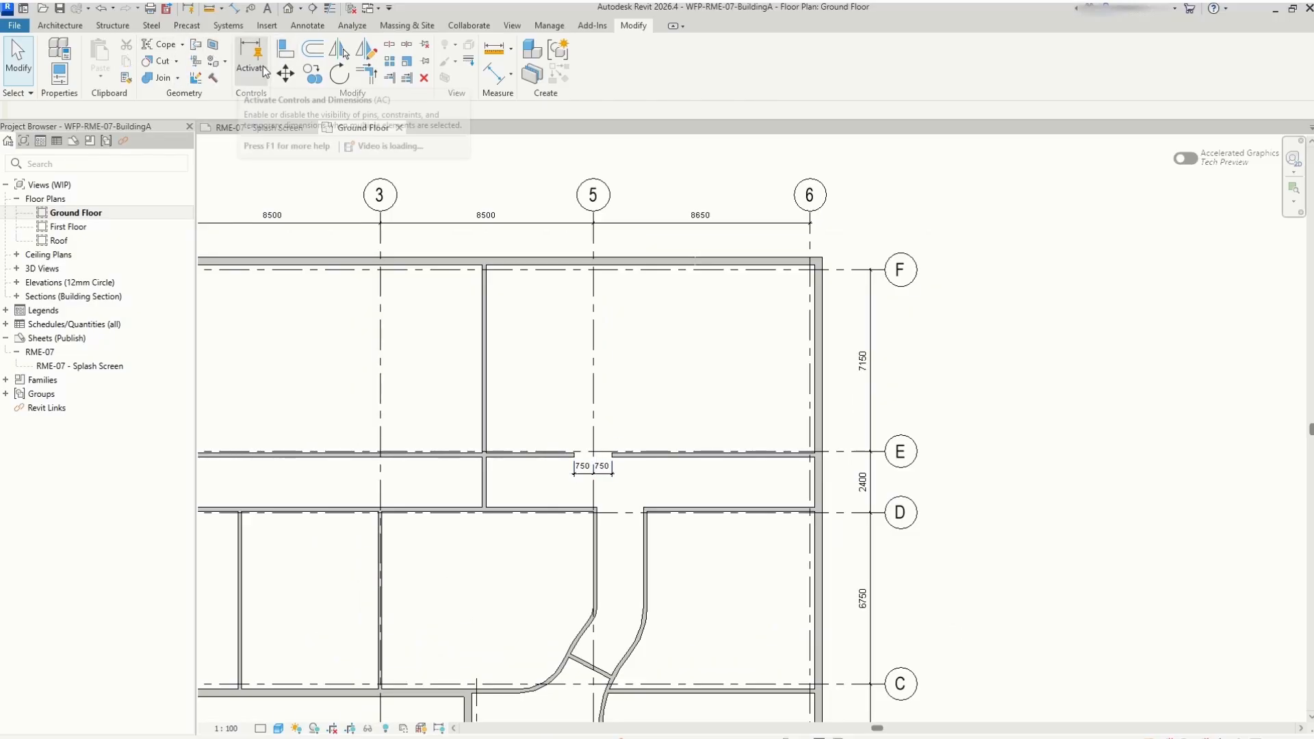
Draw an architectural wall about 13200 mm long, north of and parallel to grid E, from the internal cross wall to the east exterior wall
{"action": "left_click", "coordinate": [60, 26]}
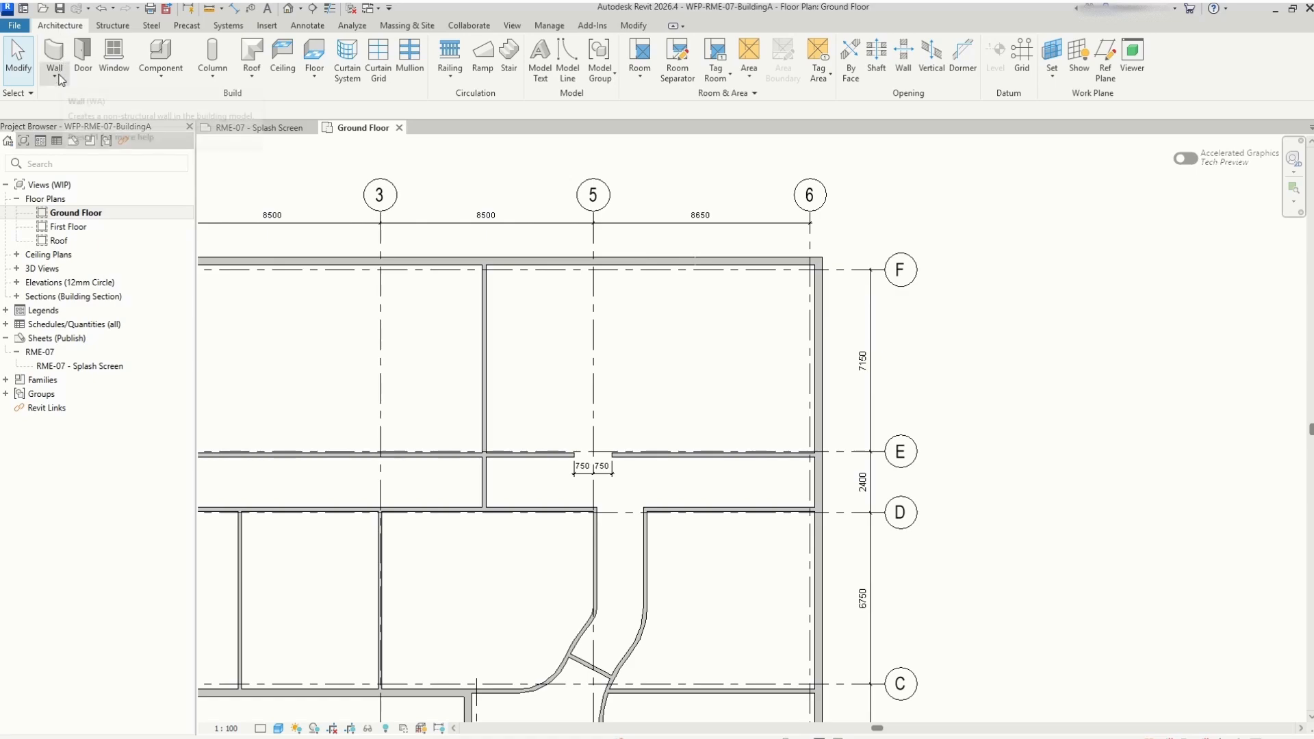
{"action": "left_click", "coordinate": [55, 72]}
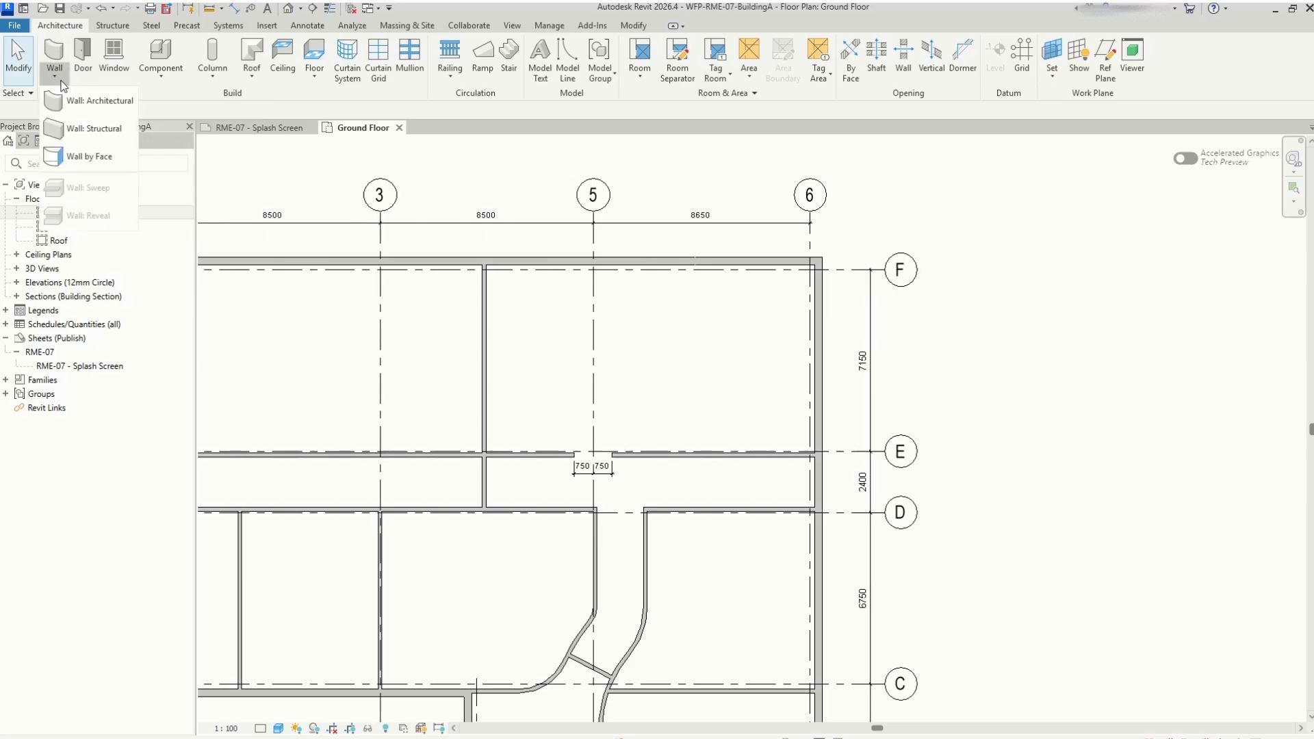
{"action": "left_click", "coordinate": [97, 104]}
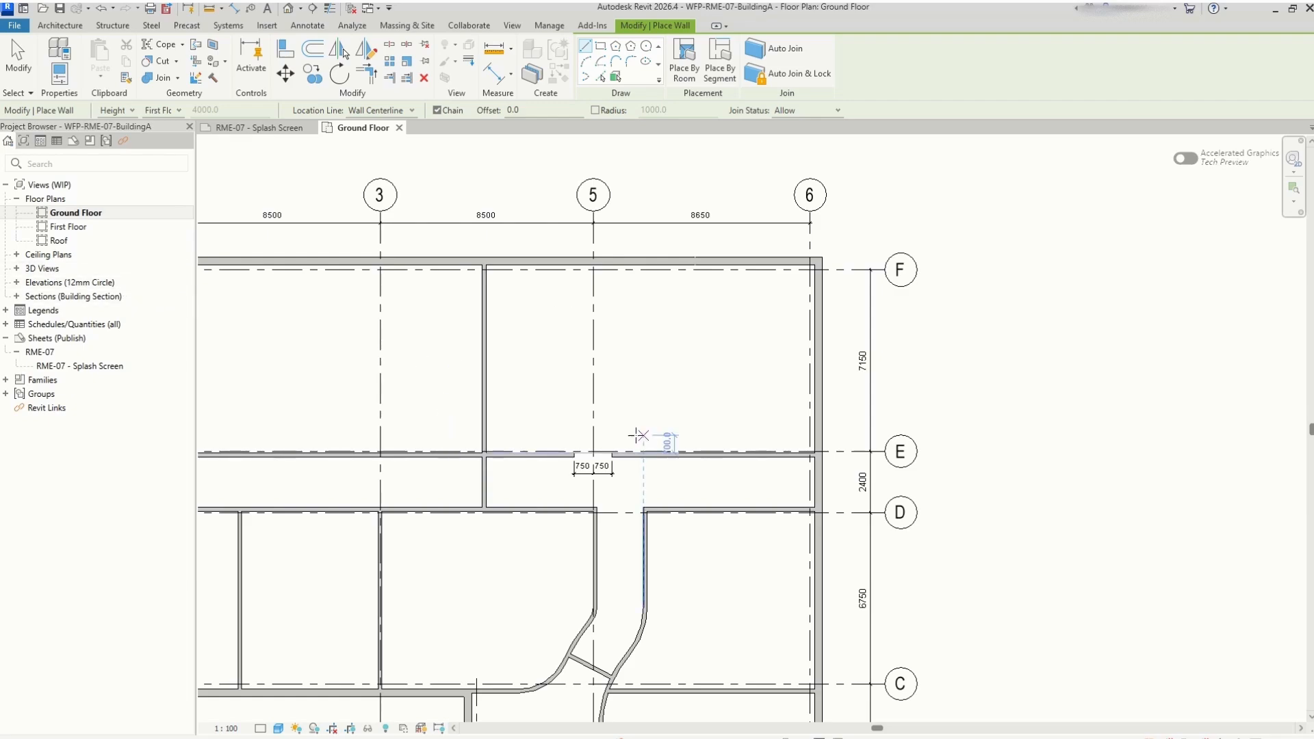
{"action": "left_click", "coordinate": [484, 415]}
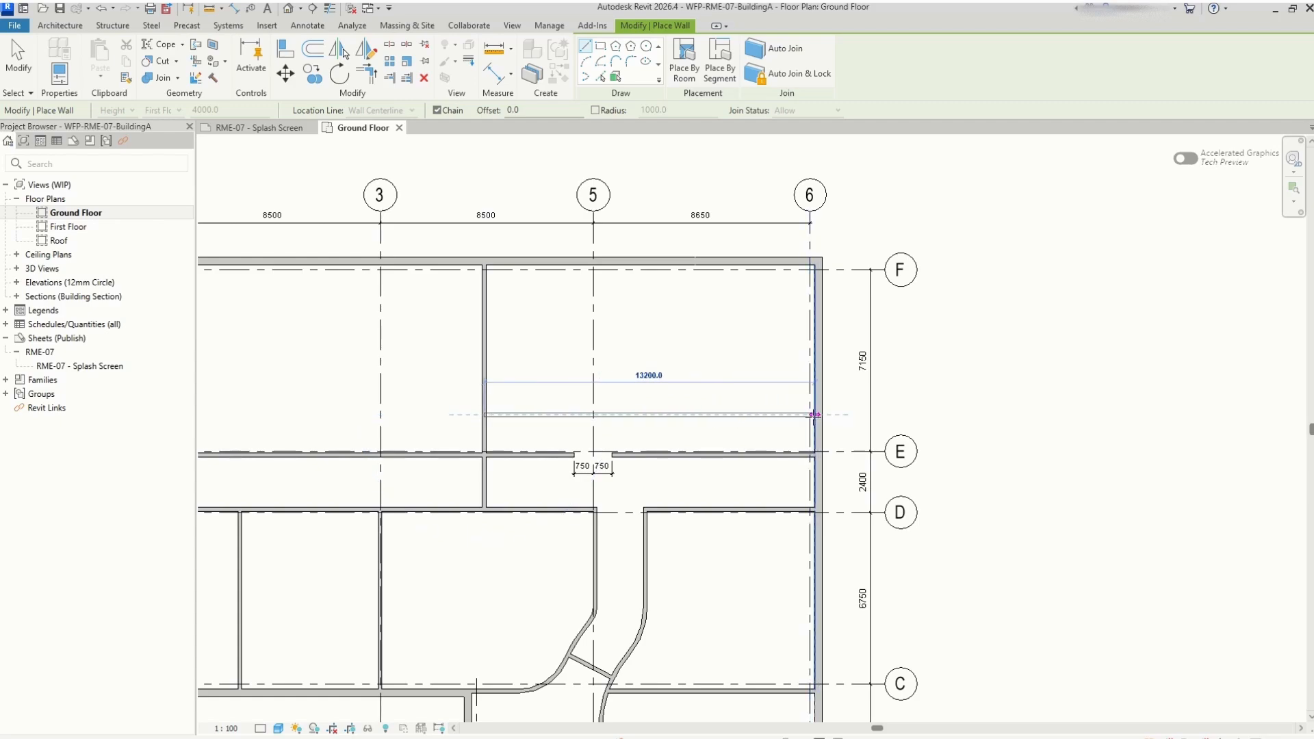
{"action": "left_click", "coordinate": [809, 415]}
{"action": "key", "text": "Escape"}
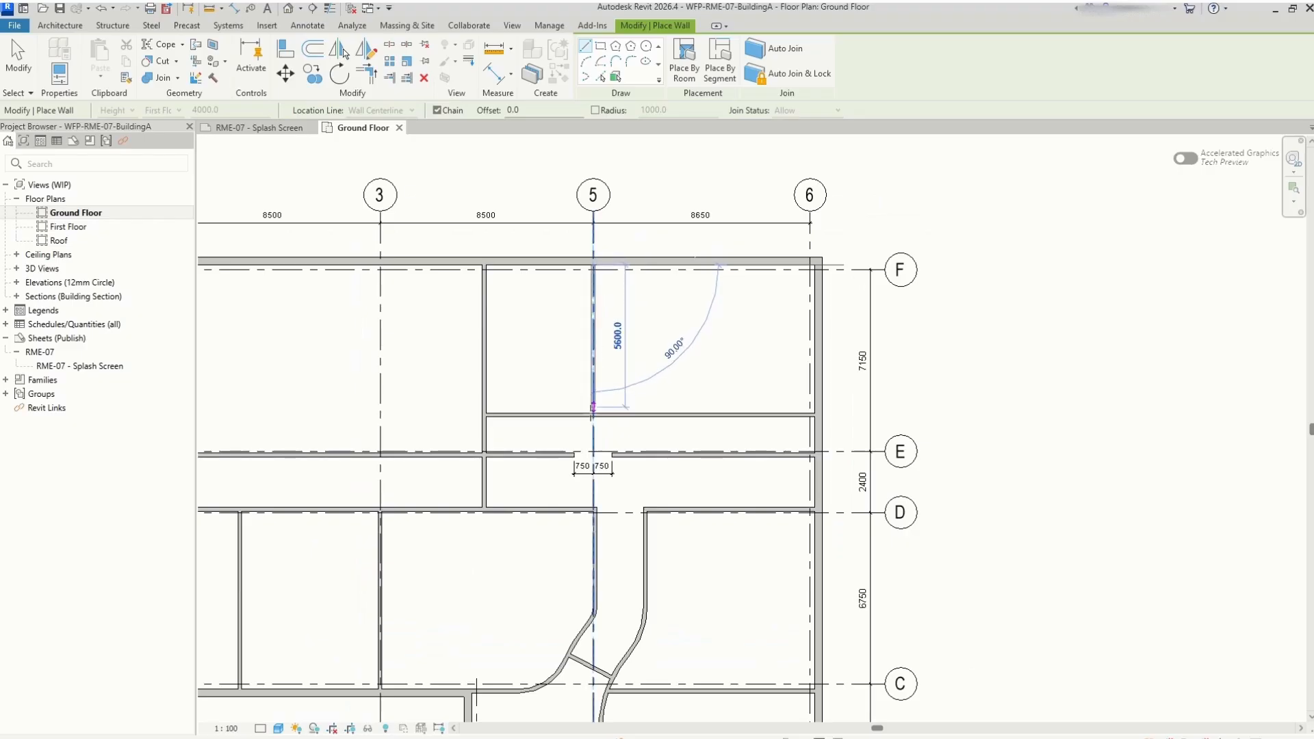
Draw a wall along grid 5 from the north exterior wall down to the new horizontal wall
{"action": "left_click", "coordinate": [594, 414]}
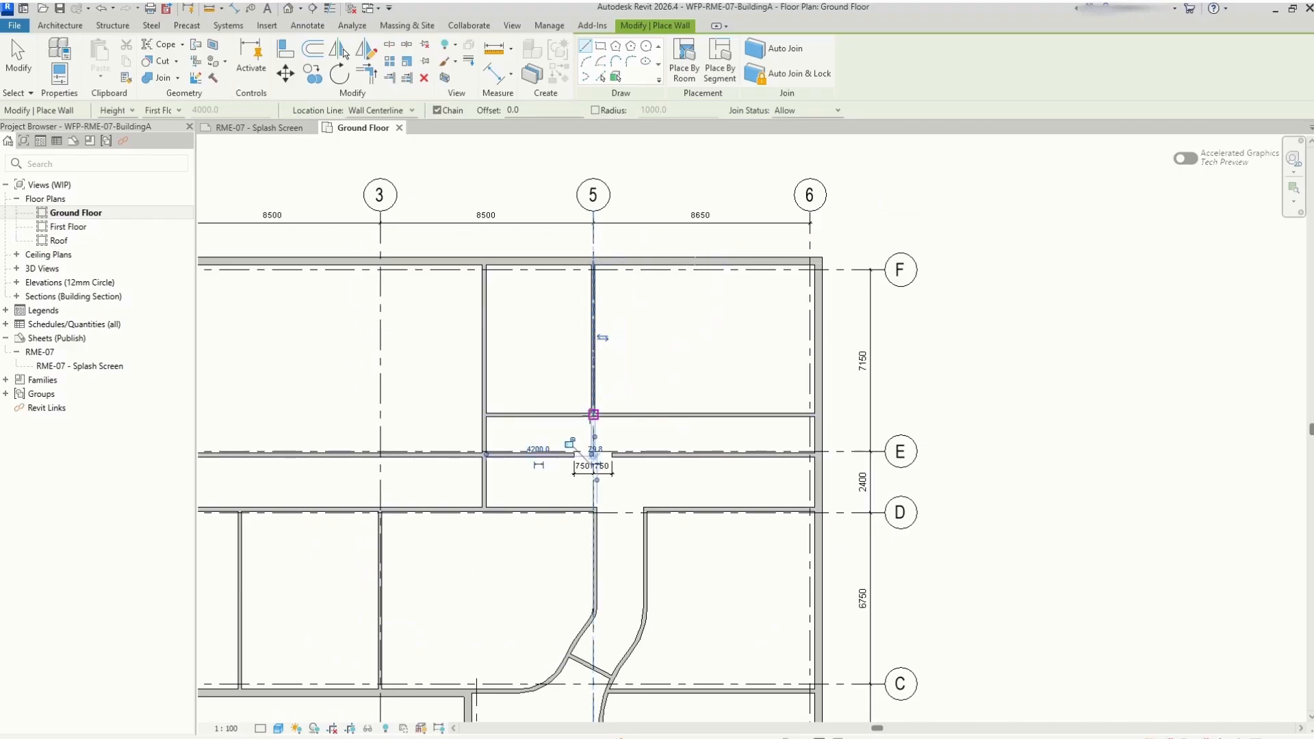
{"action": "key", "text": "Escape"}
{"action": "scroll", "coordinate": [636, 275], "scroll_direction": "up", "scroll_amount": 2}
{"action": "scroll", "coordinate": [610, 290], "scroll_direction": "up", "scroll_amount": 4}
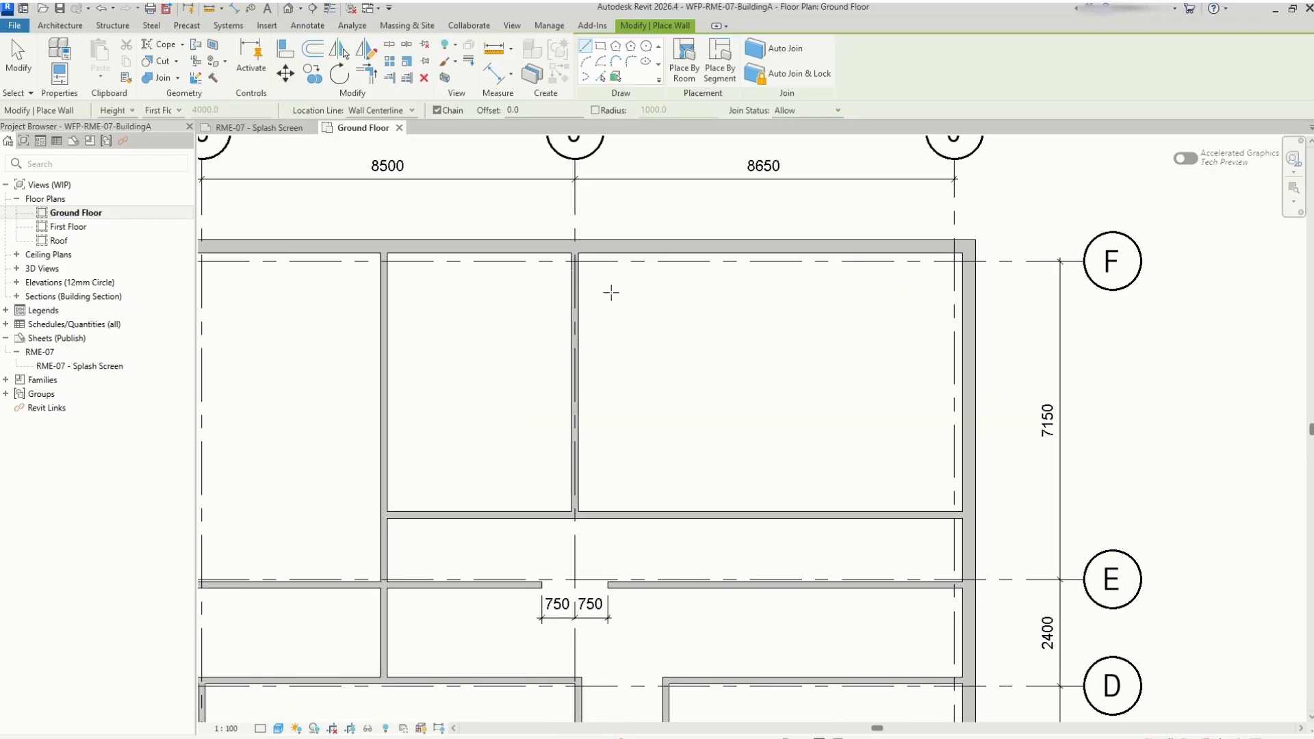
{"action": "scroll", "coordinate": [613, 258], "scroll_direction": "down", "scroll_amount": 4}
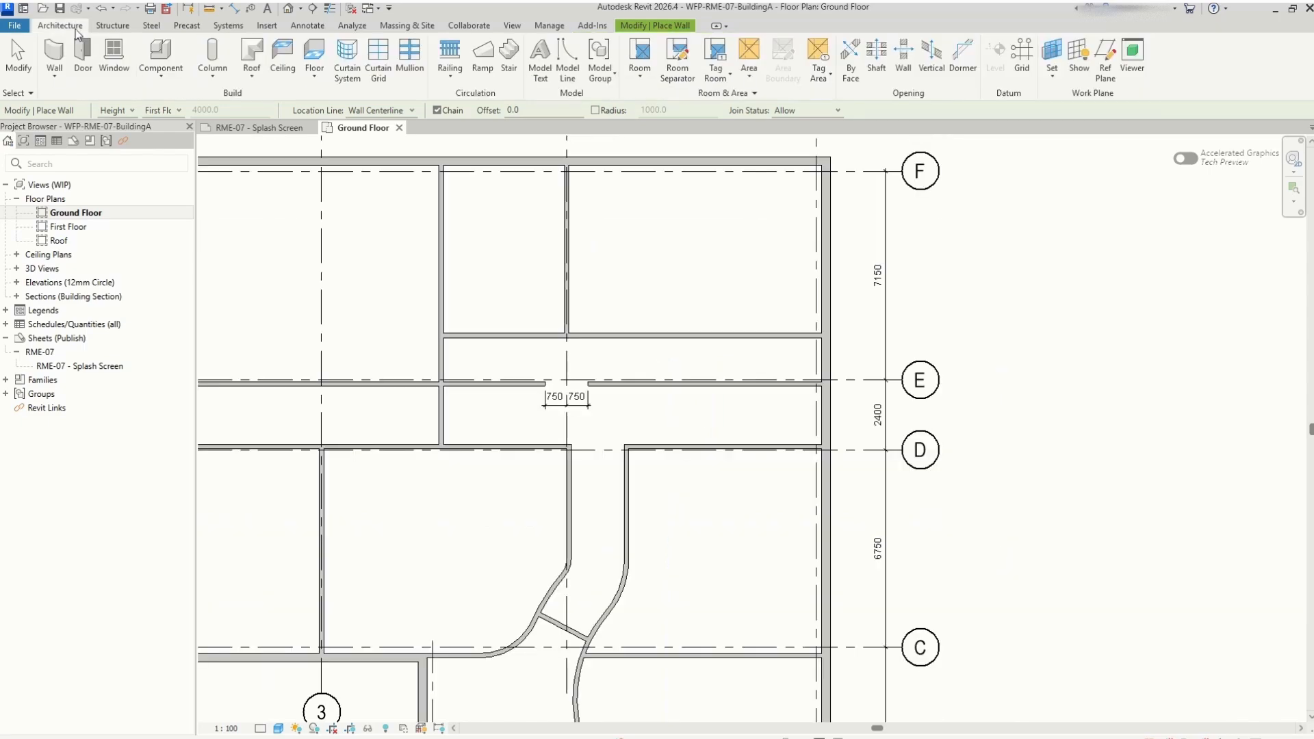
Draw a 2200 mm wall eastward from the grid 5 wall, offset 1350 mm north of the horizontal wall
{"action": "left_click", "coordinate": [55, 81]}
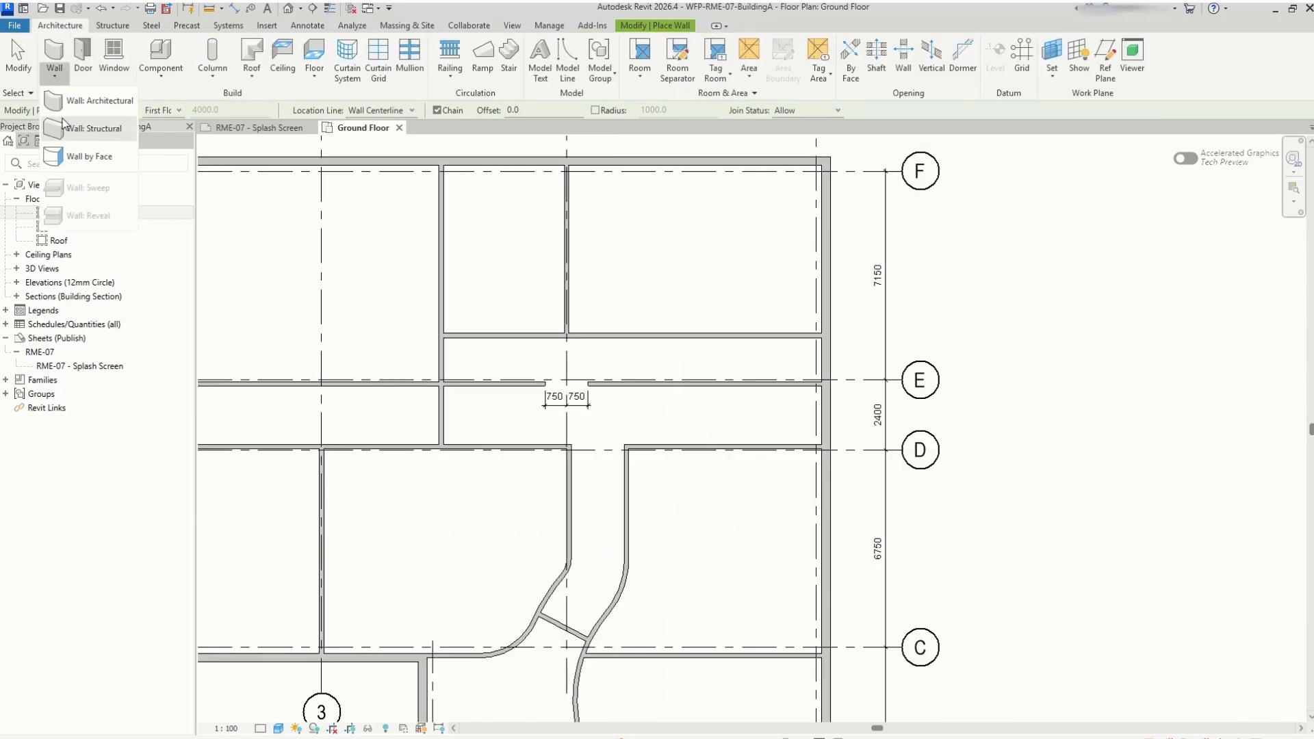
{"action": "left_click", "coordinate": [80, 104]}
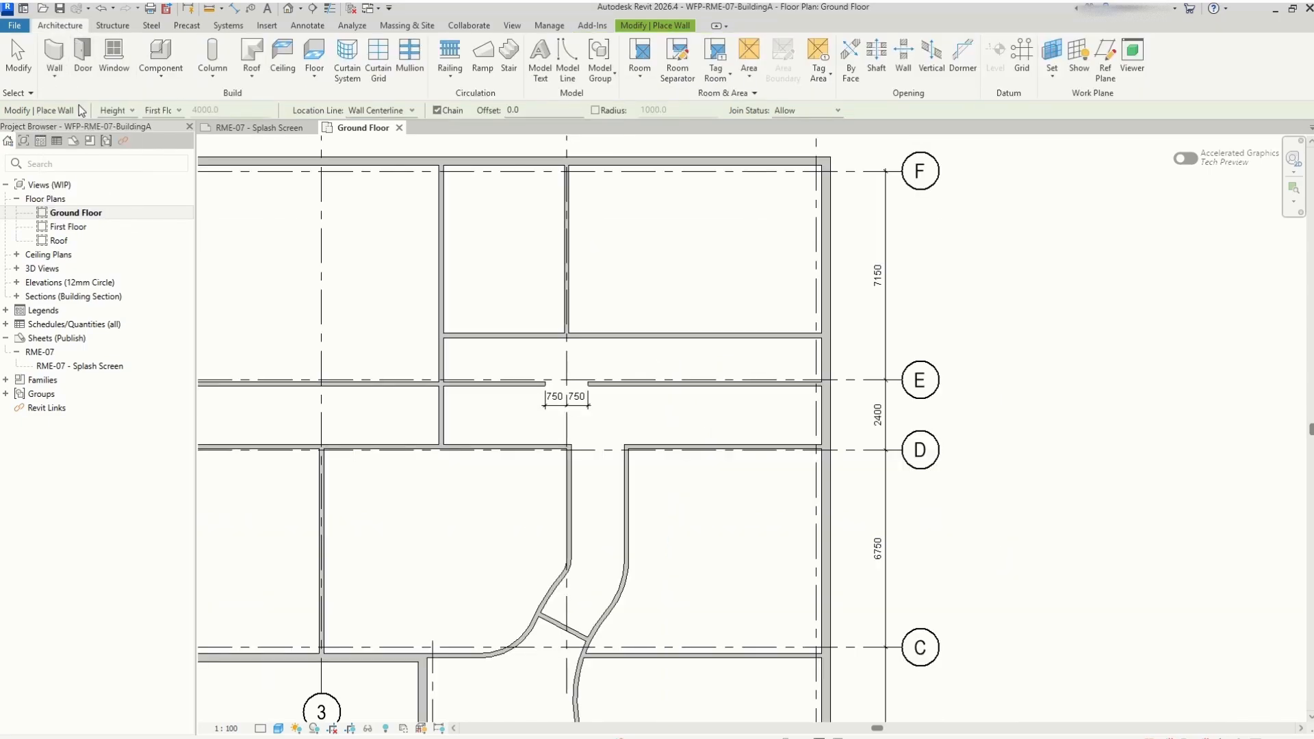
{"action": "double_click", "coordinate": [513, 110]}
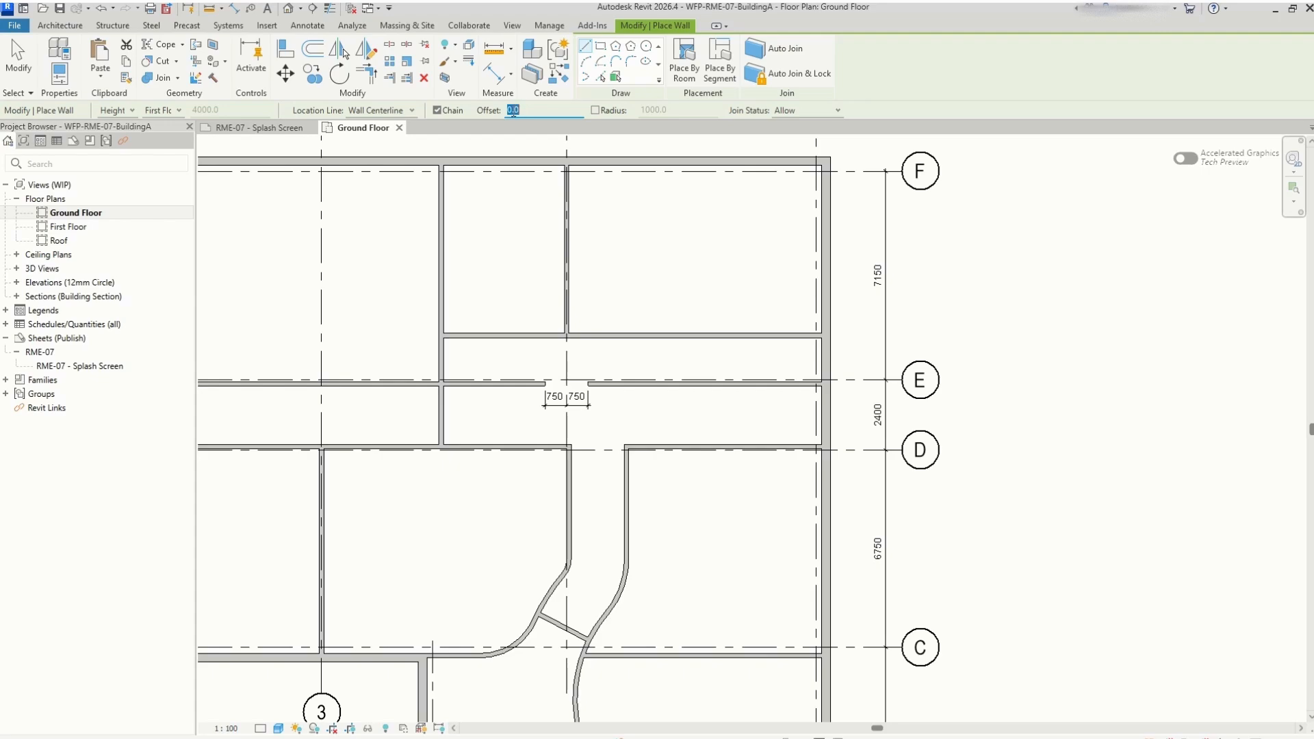
{"action": "type", "text": "1350"}
{"action": "scroll", "coordinate": [513, 216], "scroll_direction": "up", "scroll_amount": 5}
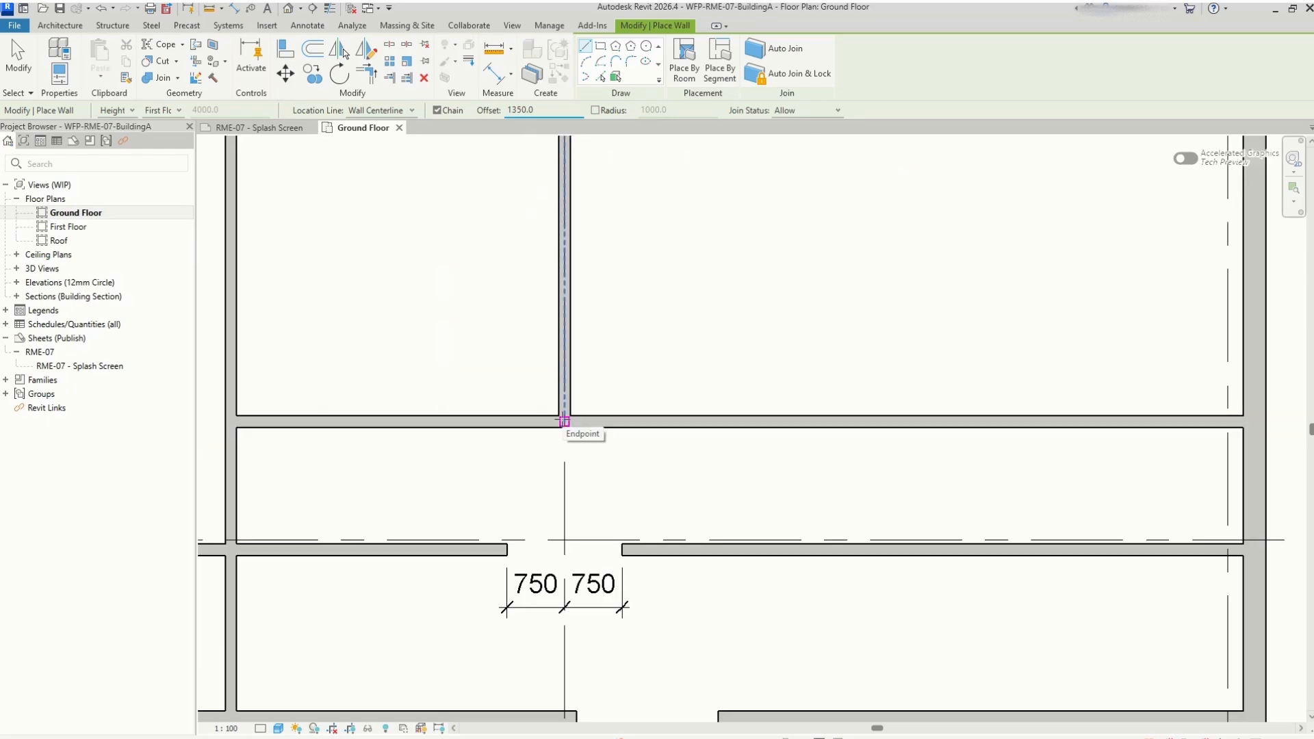
{"action": "left_click", "coordinate": [564, 420]}
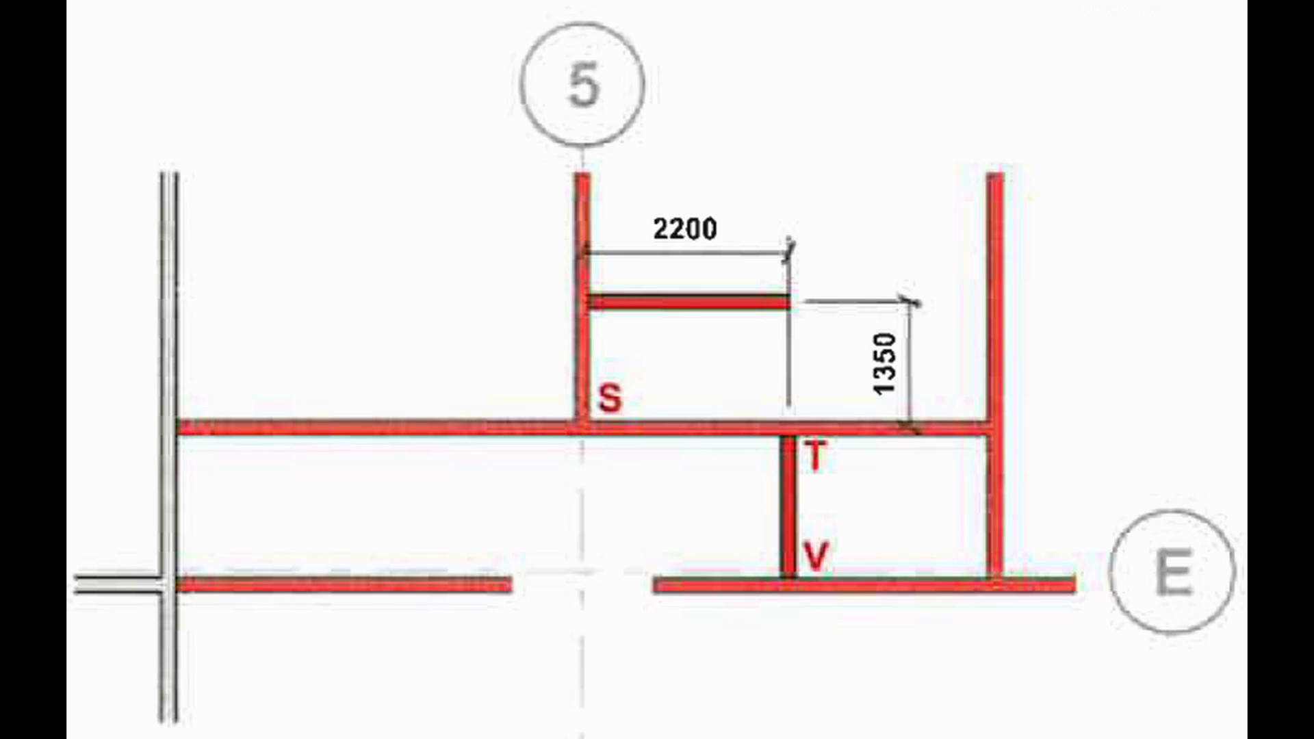
{"action": "type", "text": "2200"}
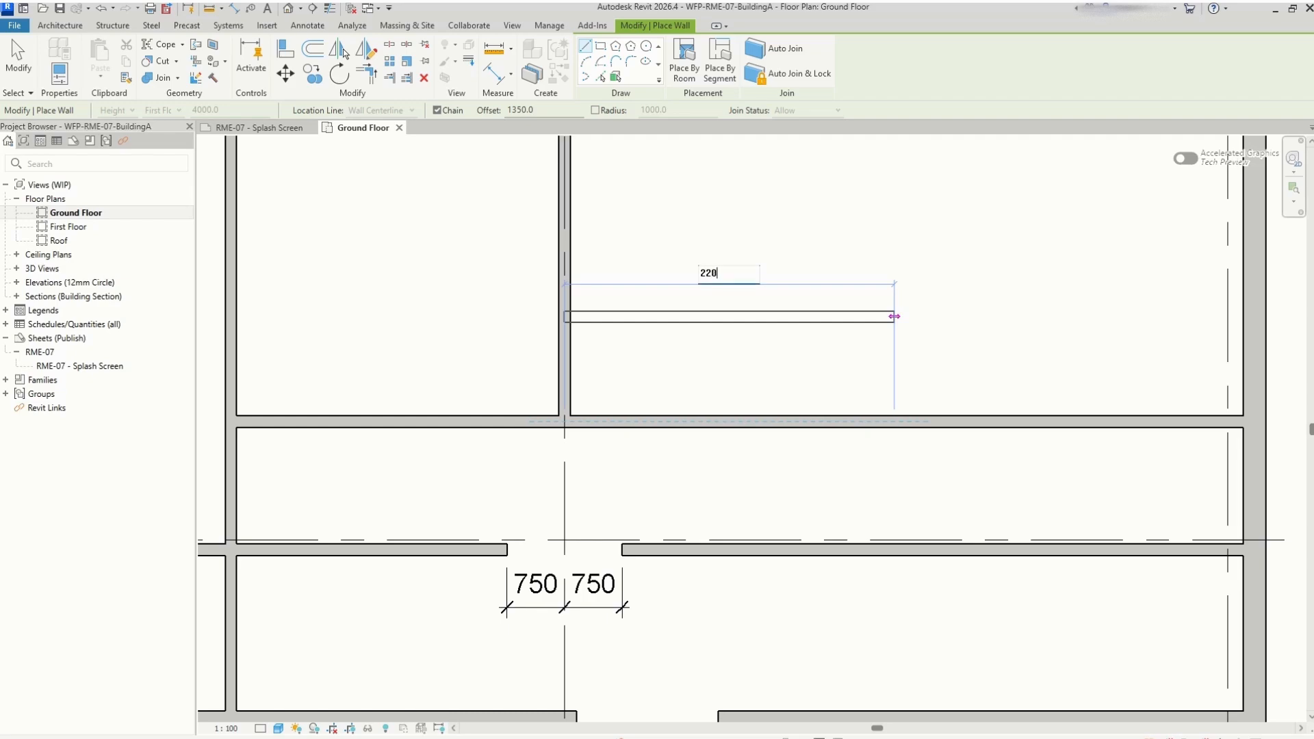
{"action": "key", "text": "Return"}
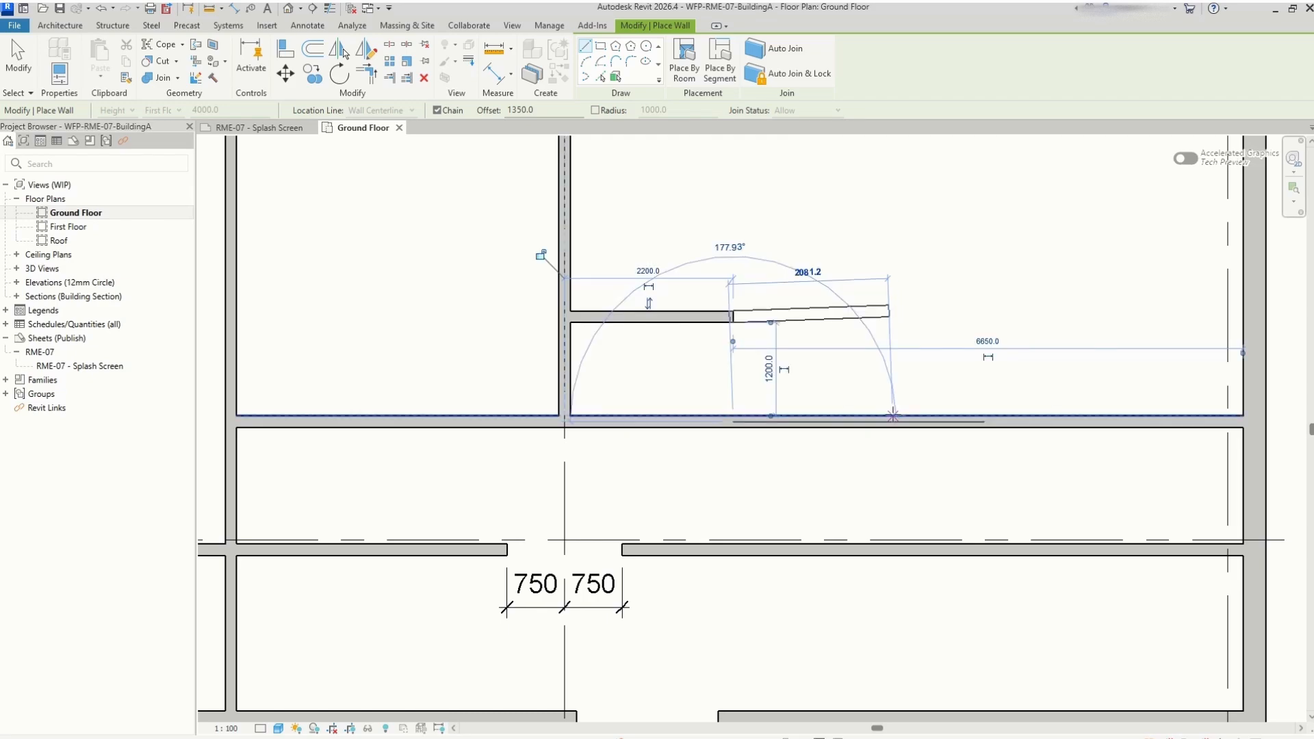
Reset the wall offset to 0 and end the current wall chain
{"action": "scroll", "coordinate": [898, 510], "scroll_direction": "down", "scroll_amount": 2}
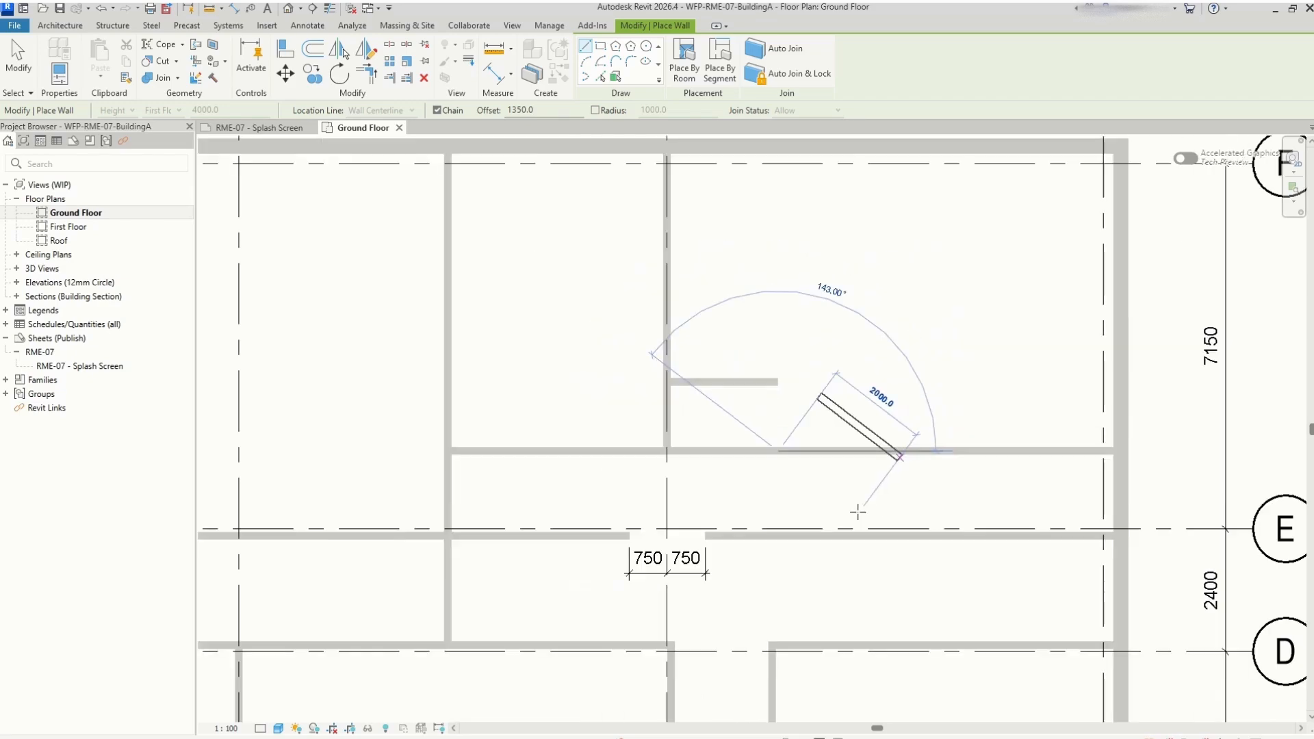
{"action": "scroll", "coordinate": [948, 514], "scroll_direction": "down", "scroll_amount": 1}
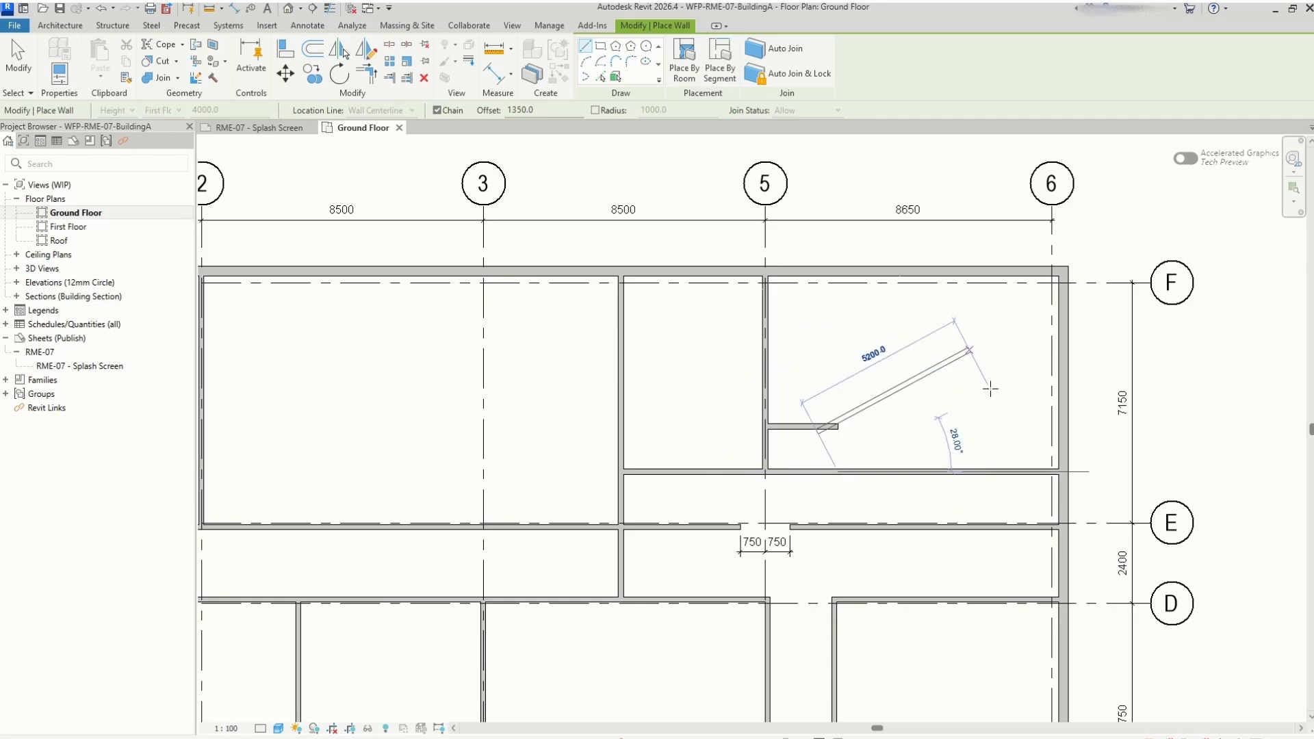
{"action": "scroll", "coordinate": [1073, 426], "scroll_direction": "up", "scroll_amount": 2}
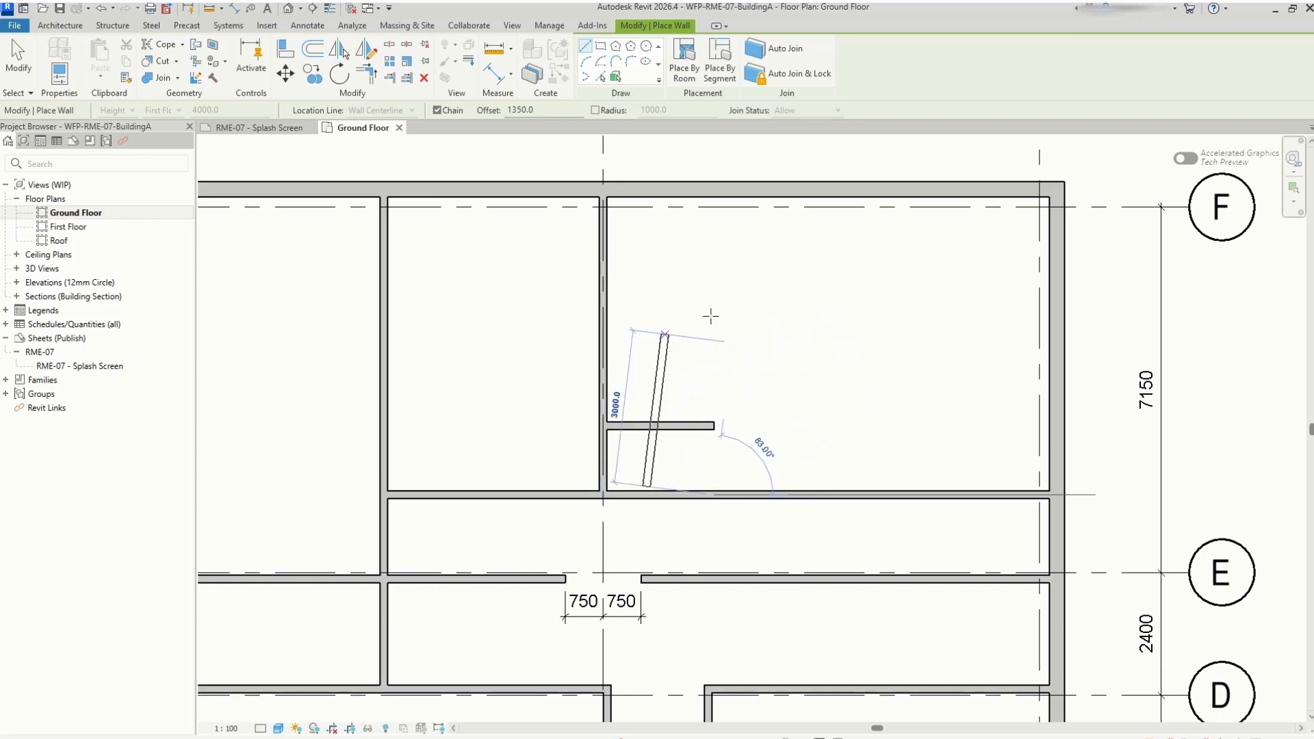
{"action": "left_click_drag", "start_coordinate": [537, 110], "coordinate": [498, 111]}
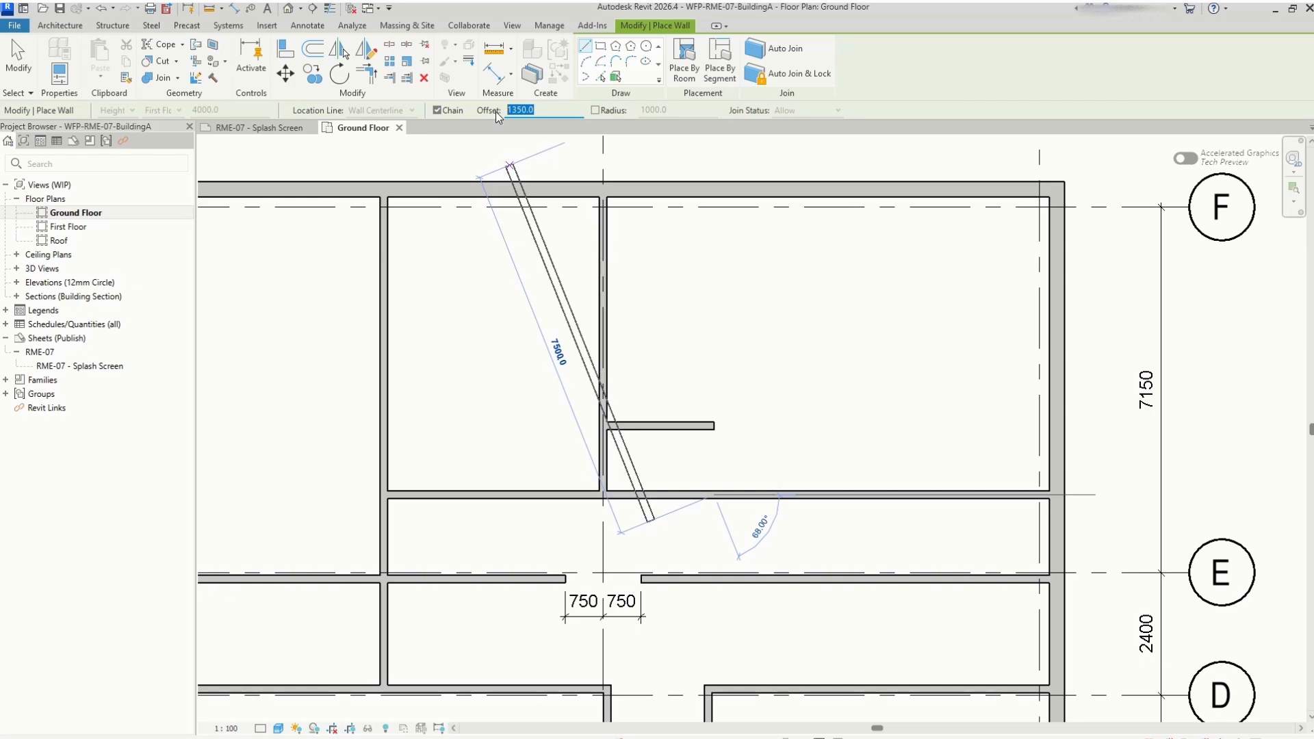
{"action": "type", "text": "0"}
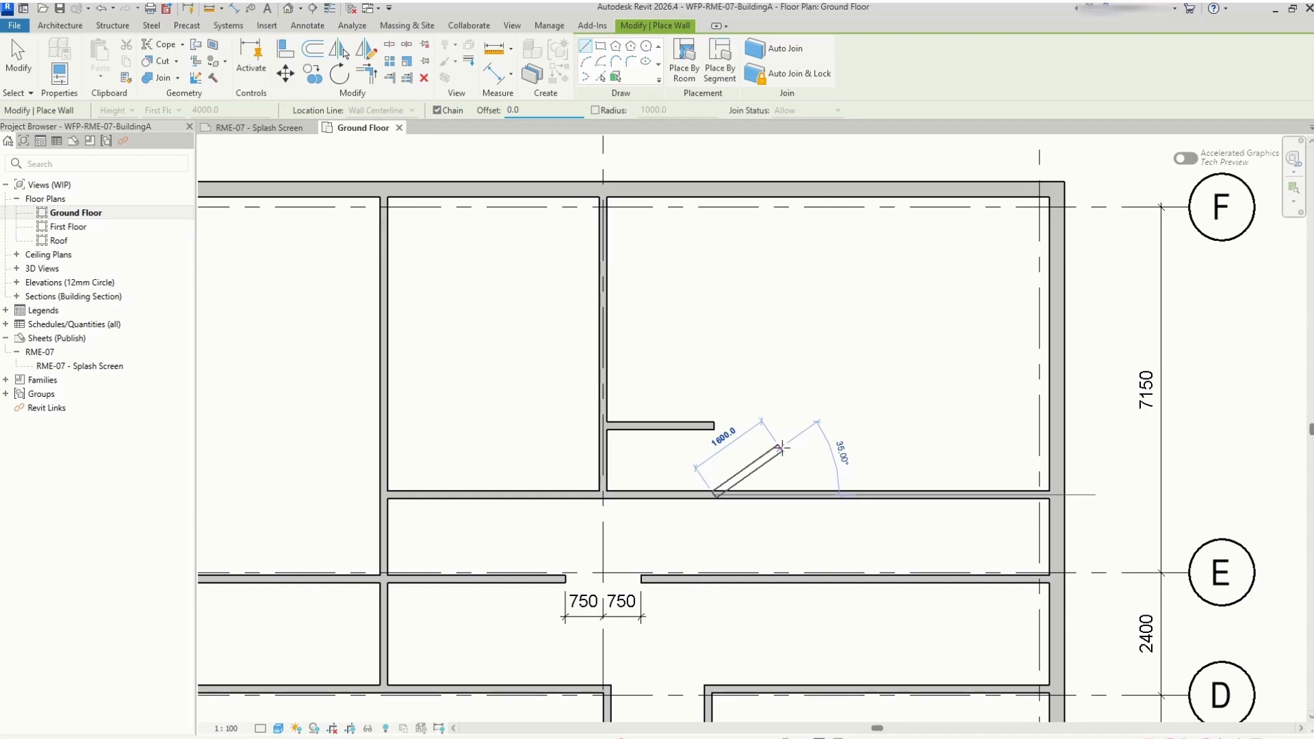
{"action": "key", "text": "Escape"}
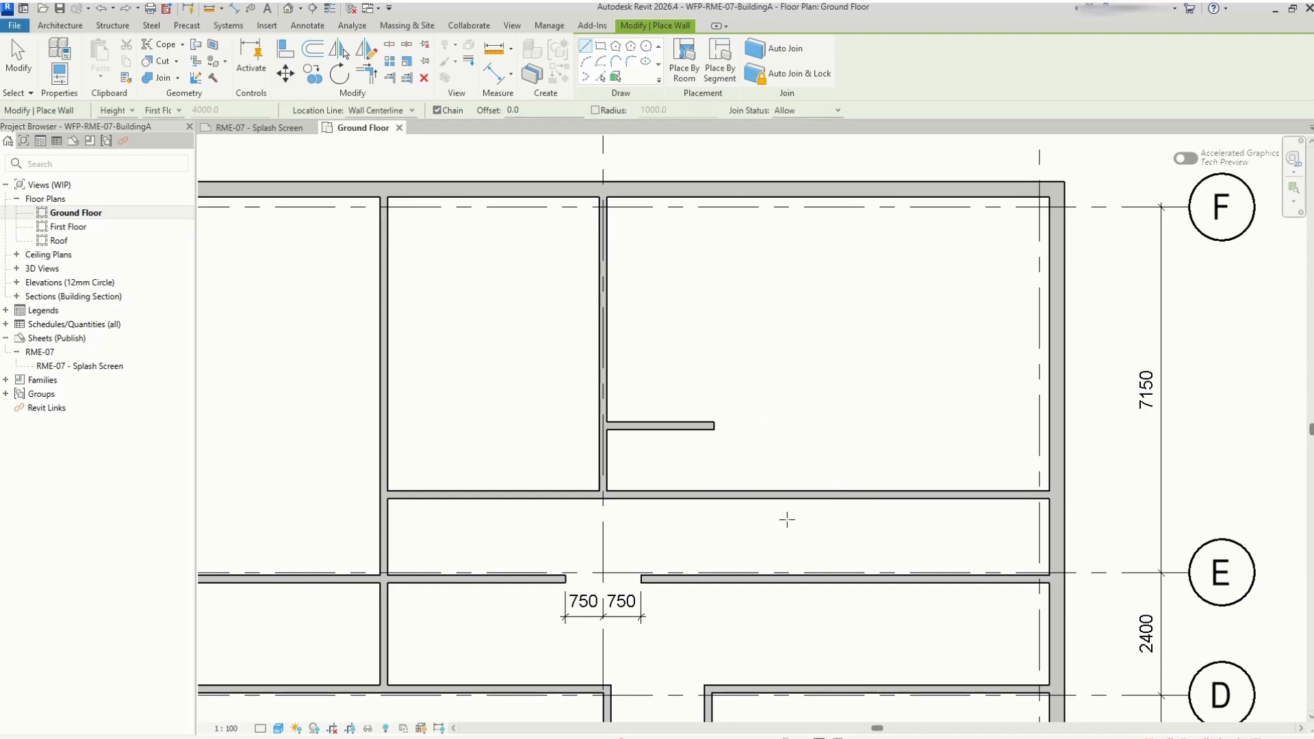
Try to draw a short wall from the horizontal wall south to the grid E line, aligned with the 2200 mm wall's end
{"action": "left_click", "coordinate": [714, 499]}
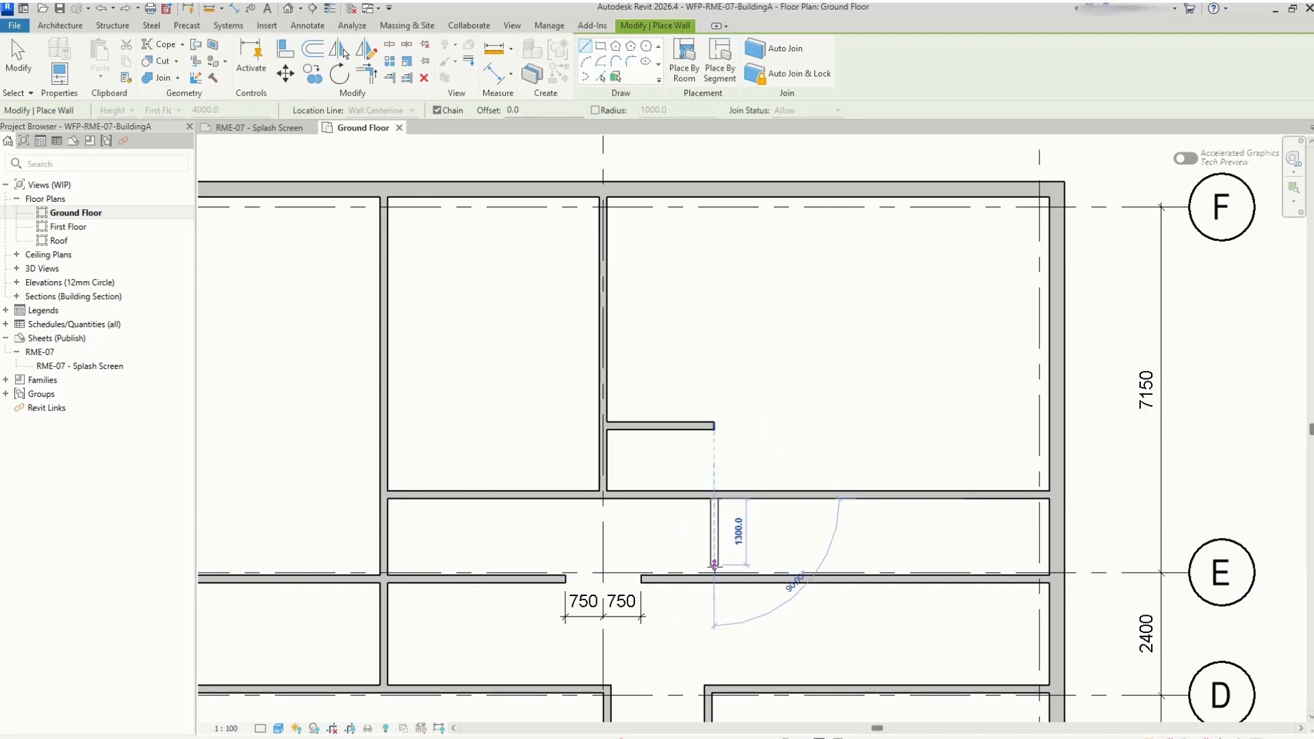
{"action": "left_click", "coordinate": [713, 571]}
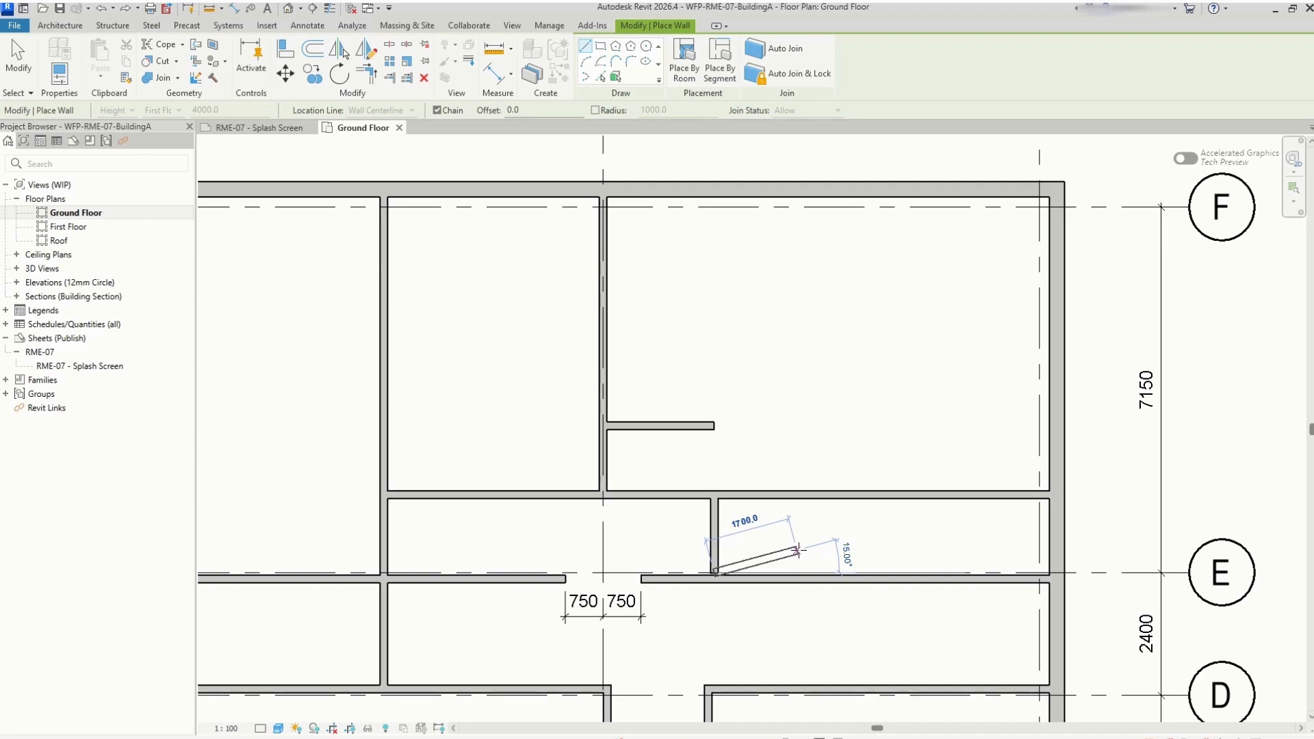
{"action": "key", "text": "Escape"}
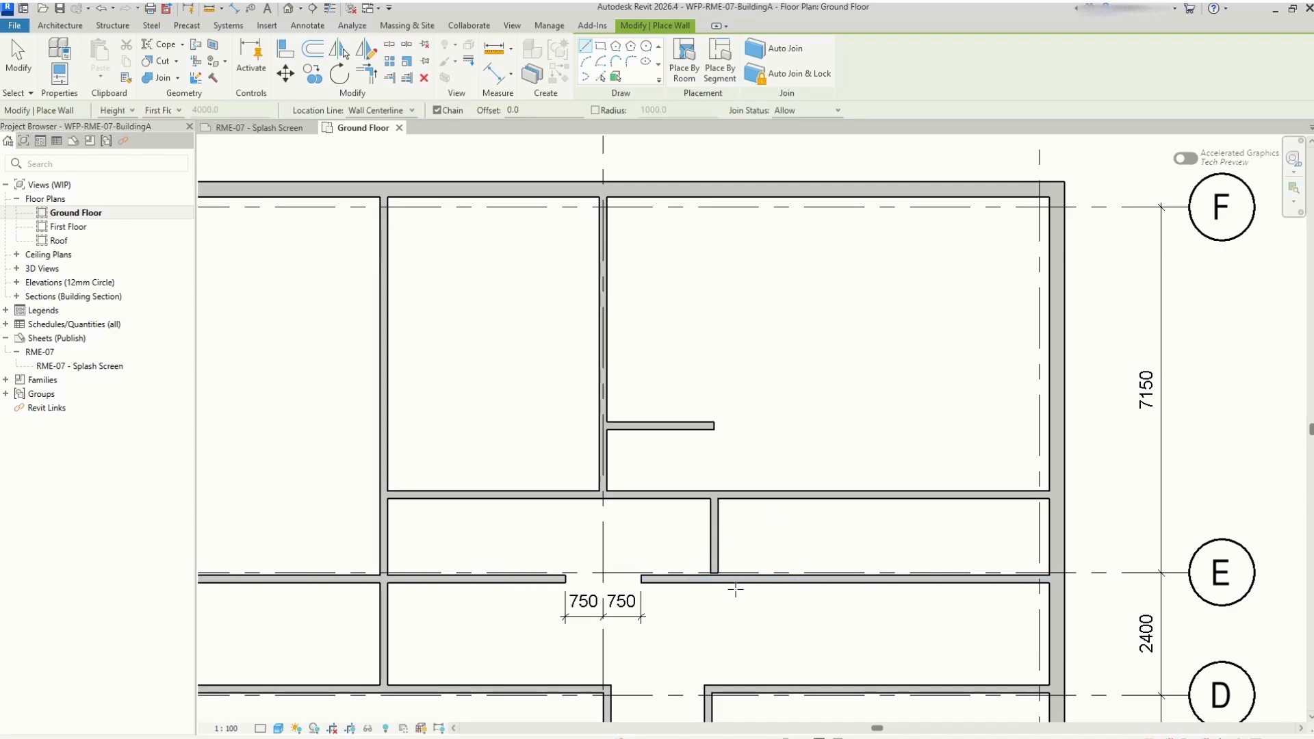
{"action": "scroll", "coordinate": [735, 590], "scroll_direction": "up", "scroll_amount": 4}
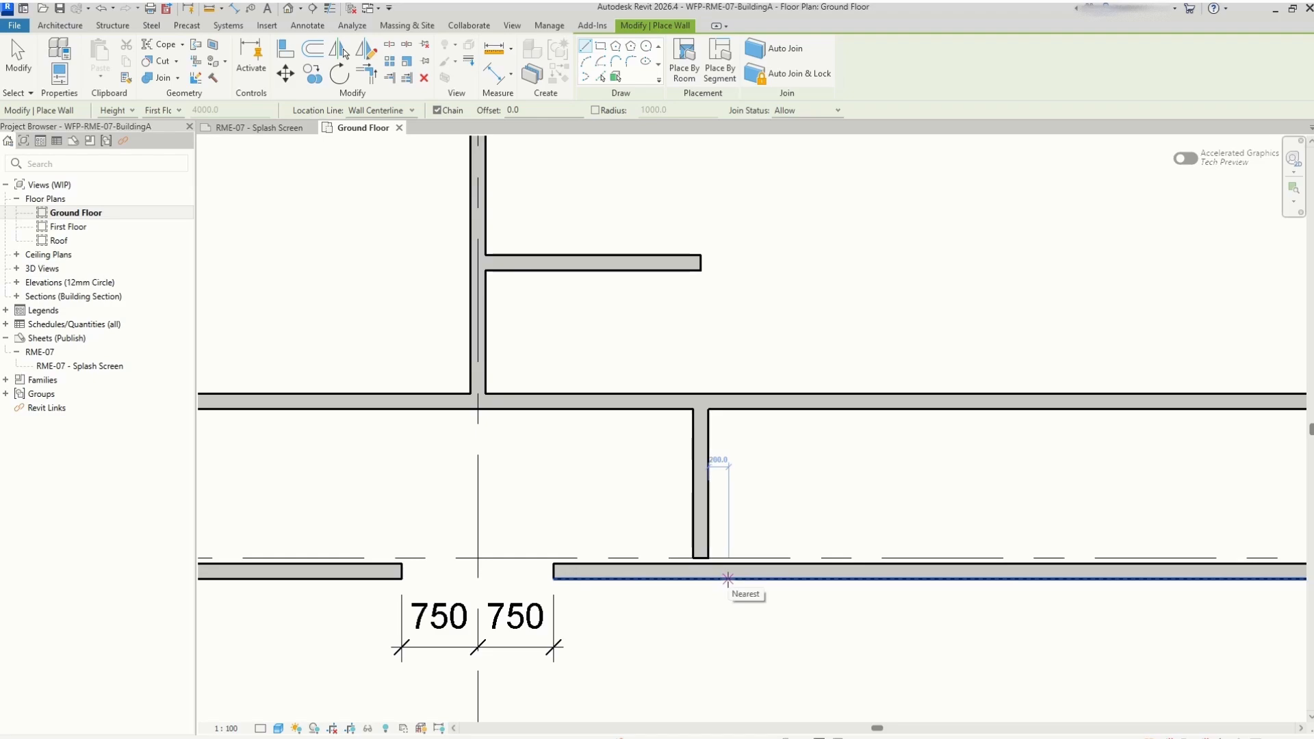
{"action": "scroll", "coordinate": [727, 579], "scroll_direction": "down", "scroll_amount": 4}
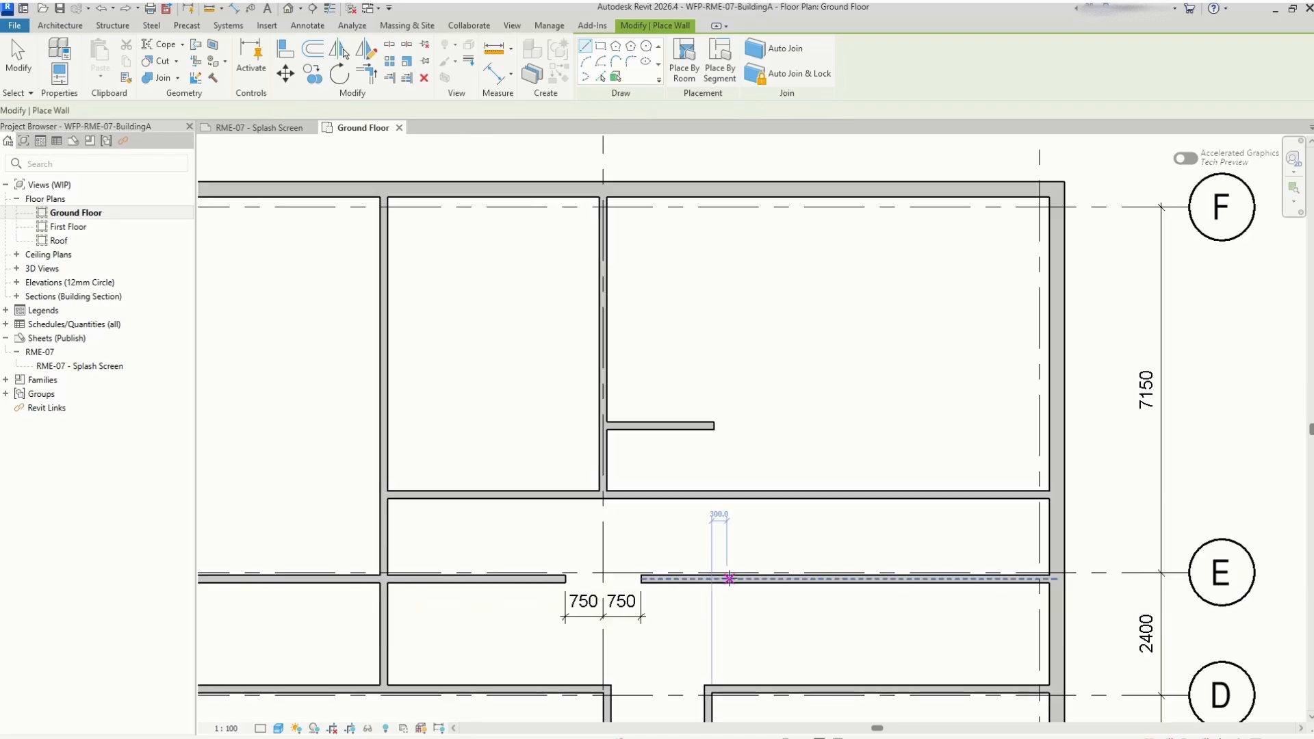
Draw a wall from the horizontal wall south to the centre of the grid E wall, aligned with the 2200 mm wall's east end
{"action": "left_click", "coordinate": [714, 494]}
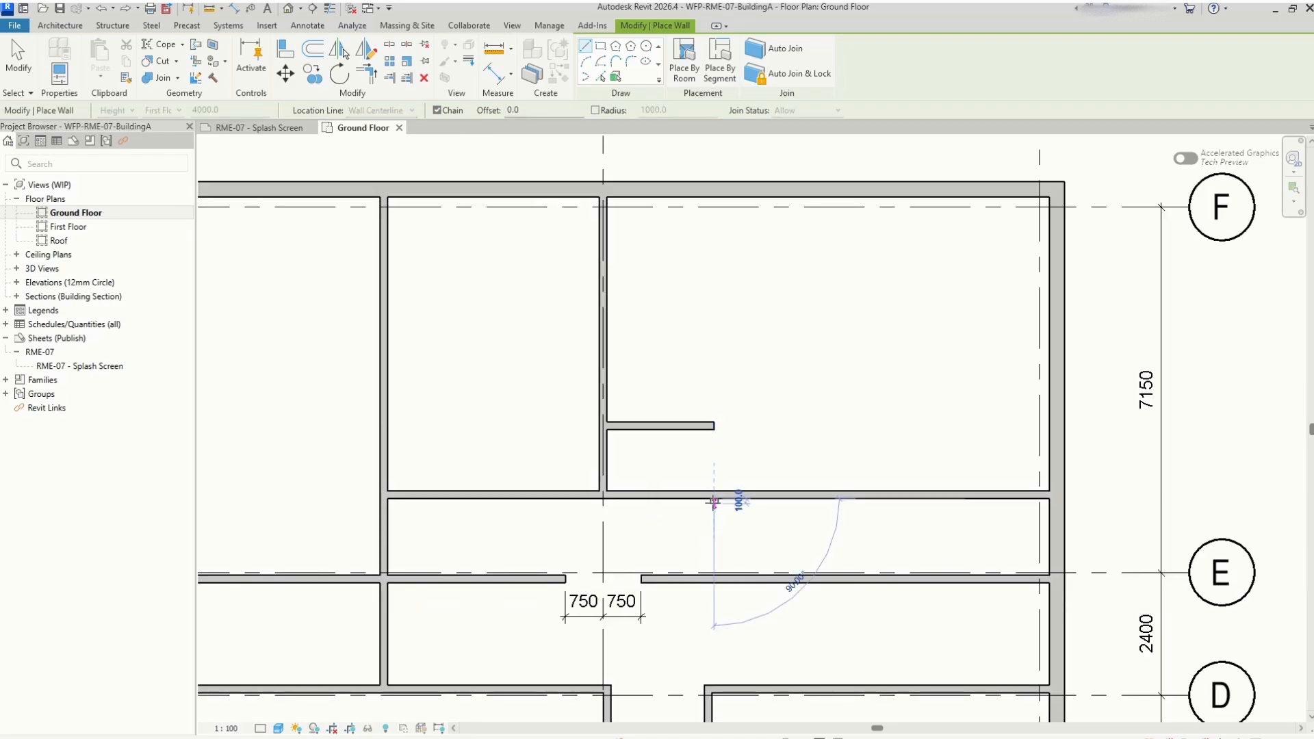
{"action": "scroll", "coordinate": [715, 586], "scroll_direction": "up", "scroll_amount": 4}
{"action": "left_click", "coordinate": [709, 567]}
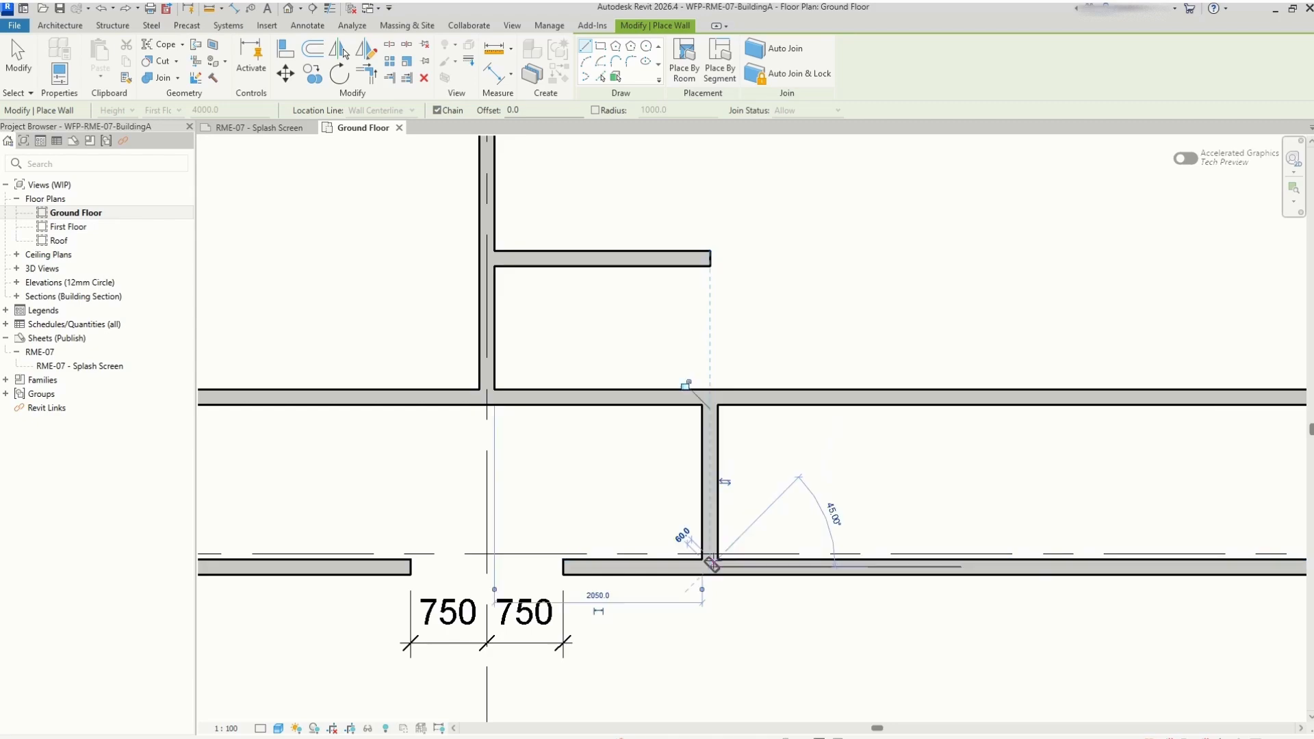
{"action": "key", "text": "Escape"}
{"action": "scroll", "coordinate": [548, 523], "scroll_direction": "down", "scroll_amount": 3}
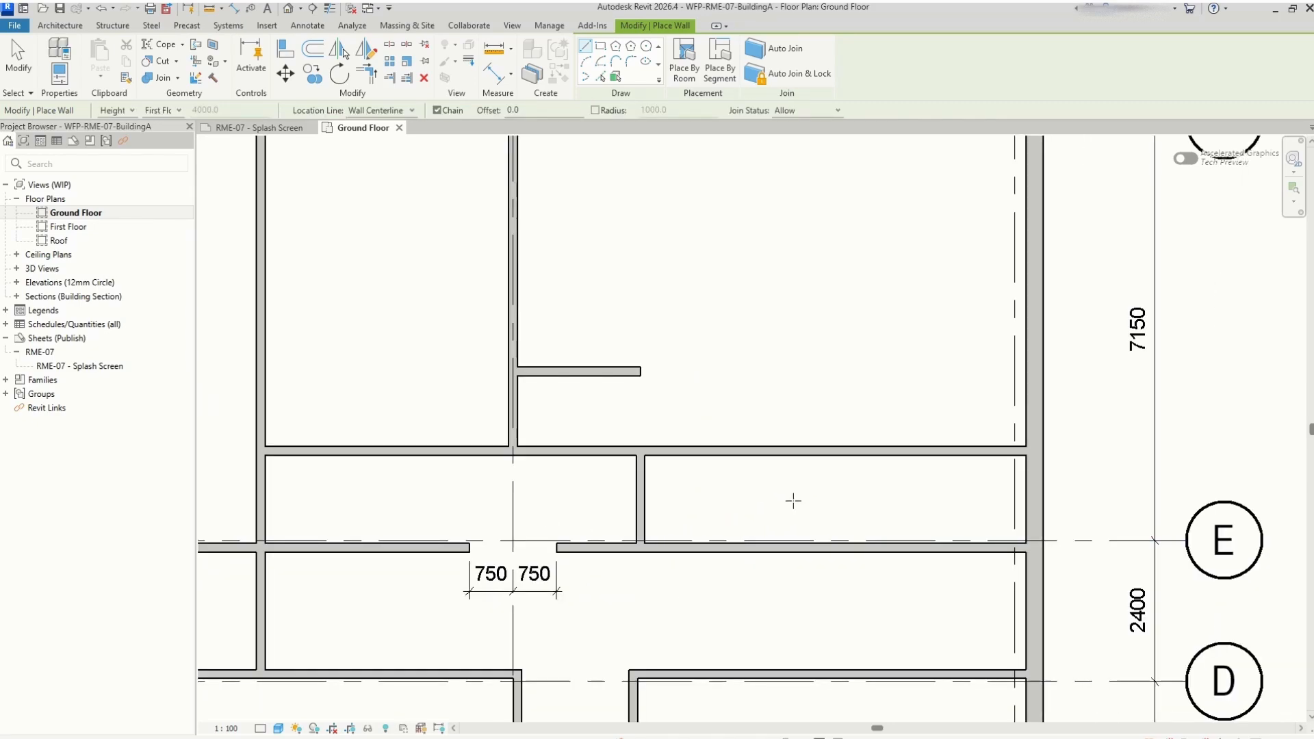
{"action": "key", "text": "Escape"}
{"action": "scroll", "coordinate": [793, 501], "scroll_direction": "down", "scroll_amount": 1}
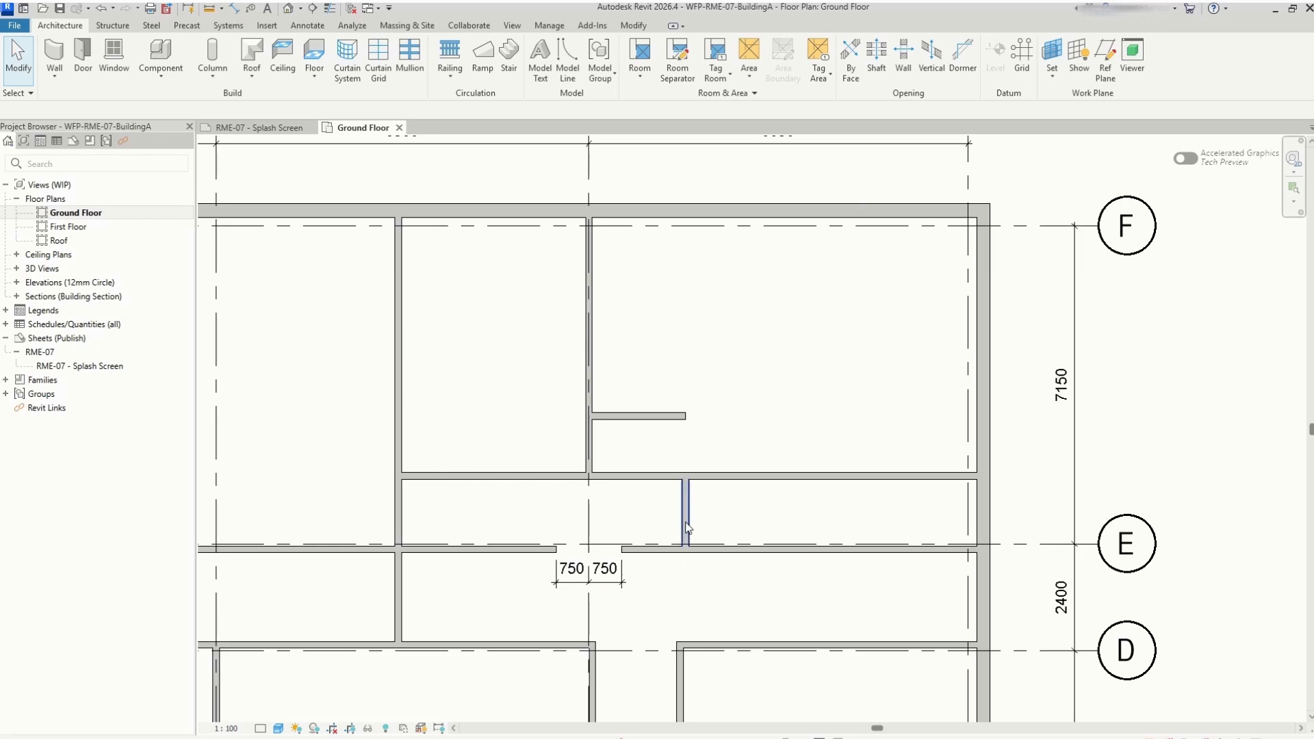
{"action": "left_click", "coordinate": [661, 417]}
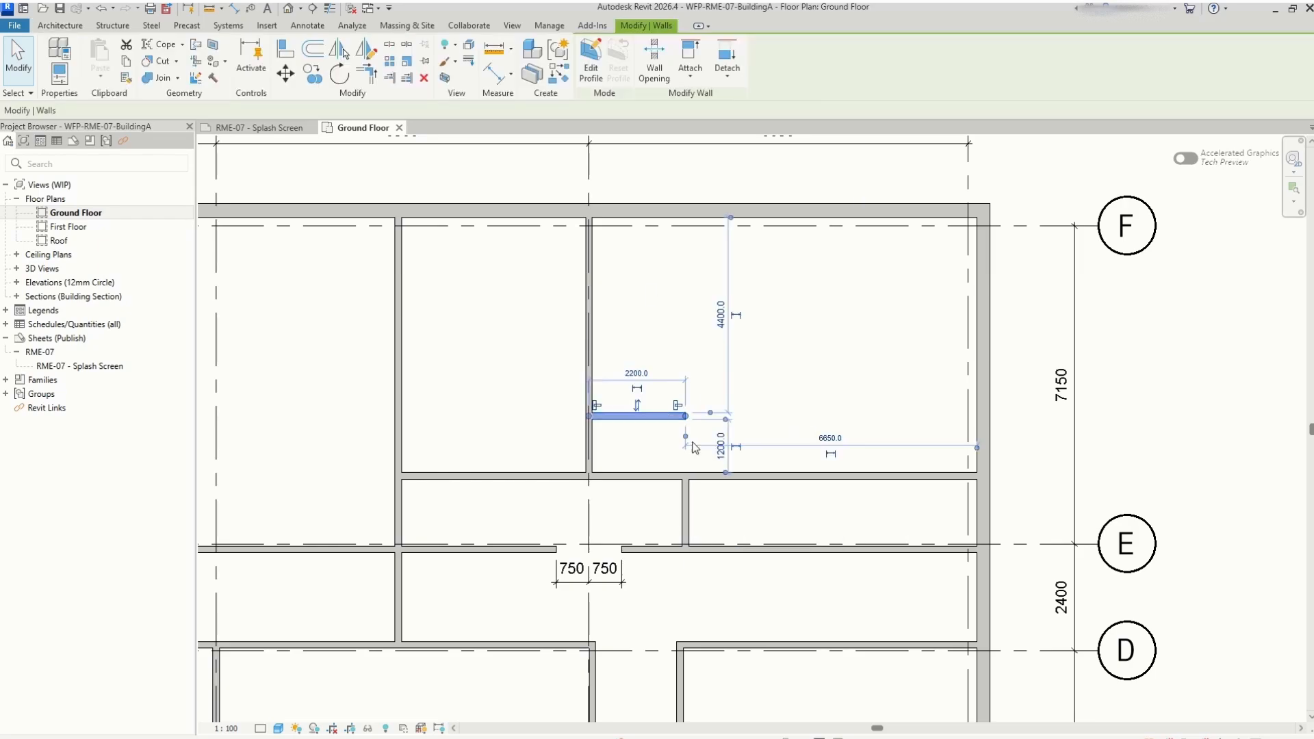
{"action": "left_click", "coordinate": [687, 511], "text": "ctrl"}
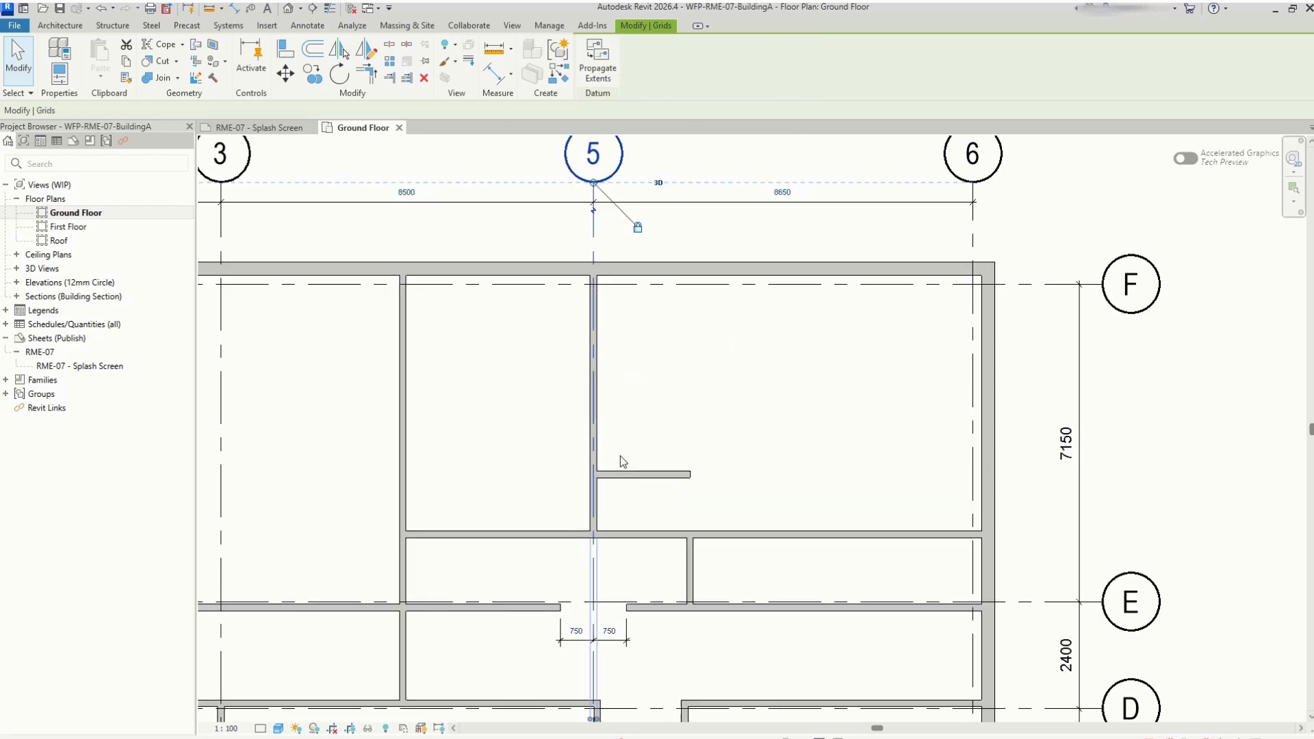
{"action": "key", "text": "Escape"}
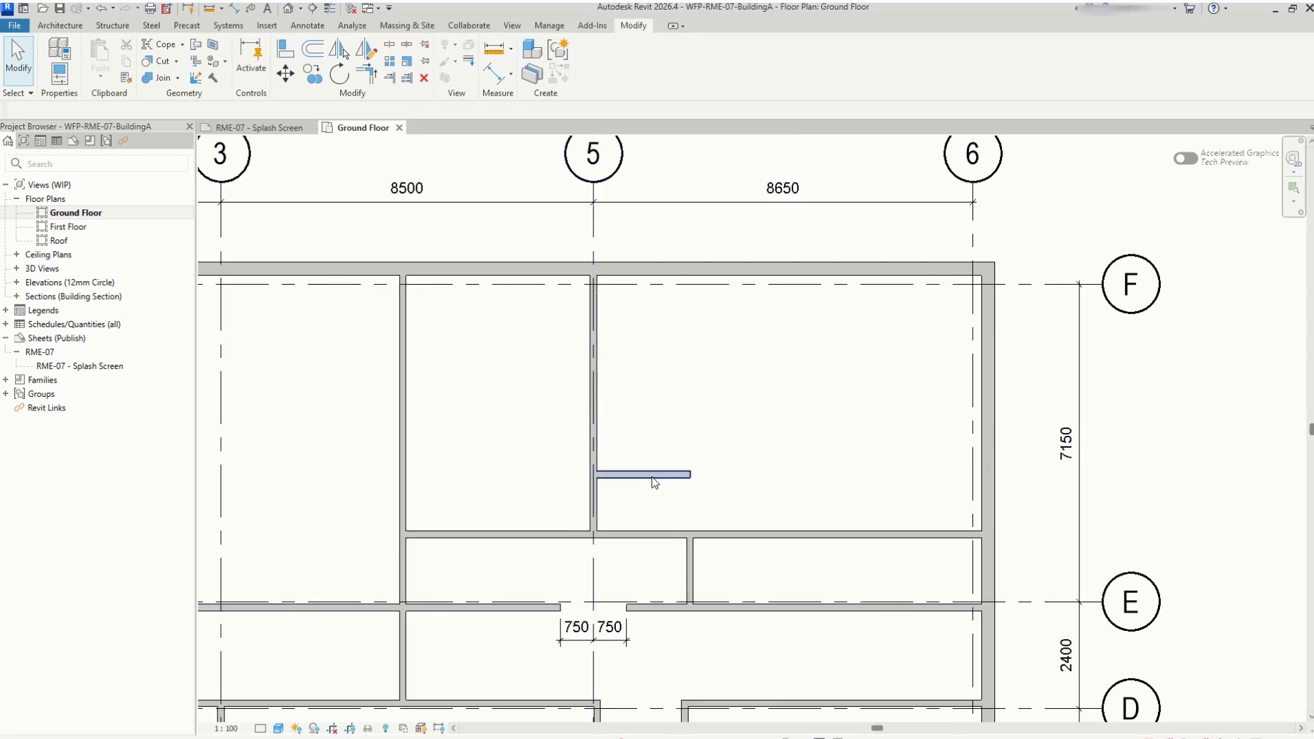
Mirror the 2200 mm wall and the short wall between the horizontal wall and grid E about grid 5
{"action": "left_click", "coordinate": [654, 475]}
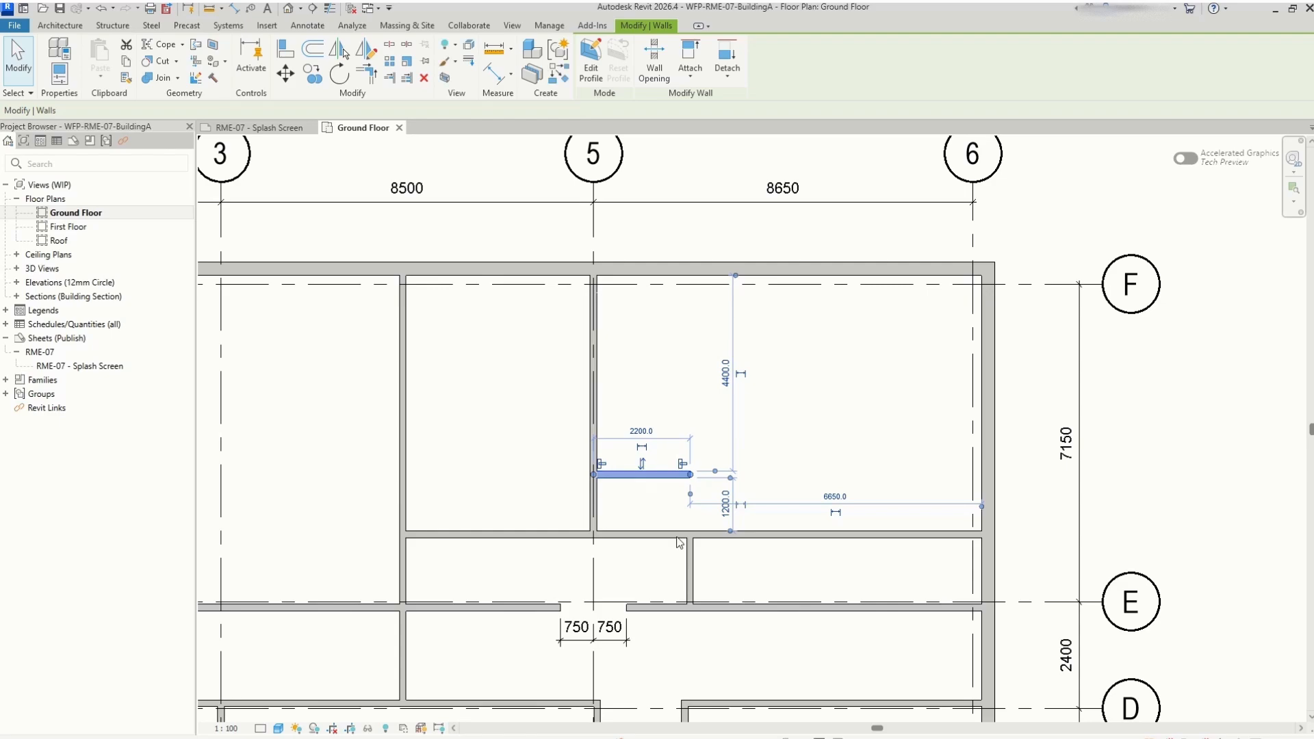
{"action": "left_click", "coordinate": [690, 563], "text": "ctrl"}
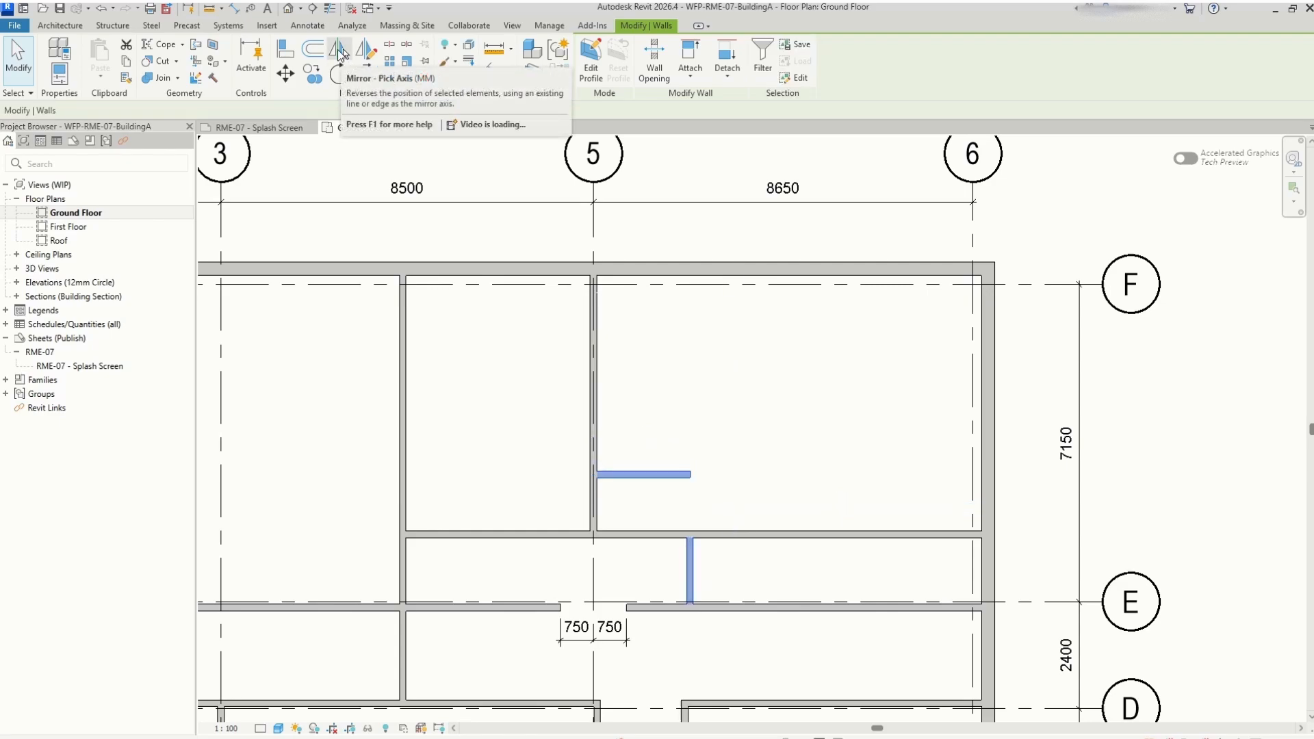
{"action": "left_click", "coordinate": [340, 49]}
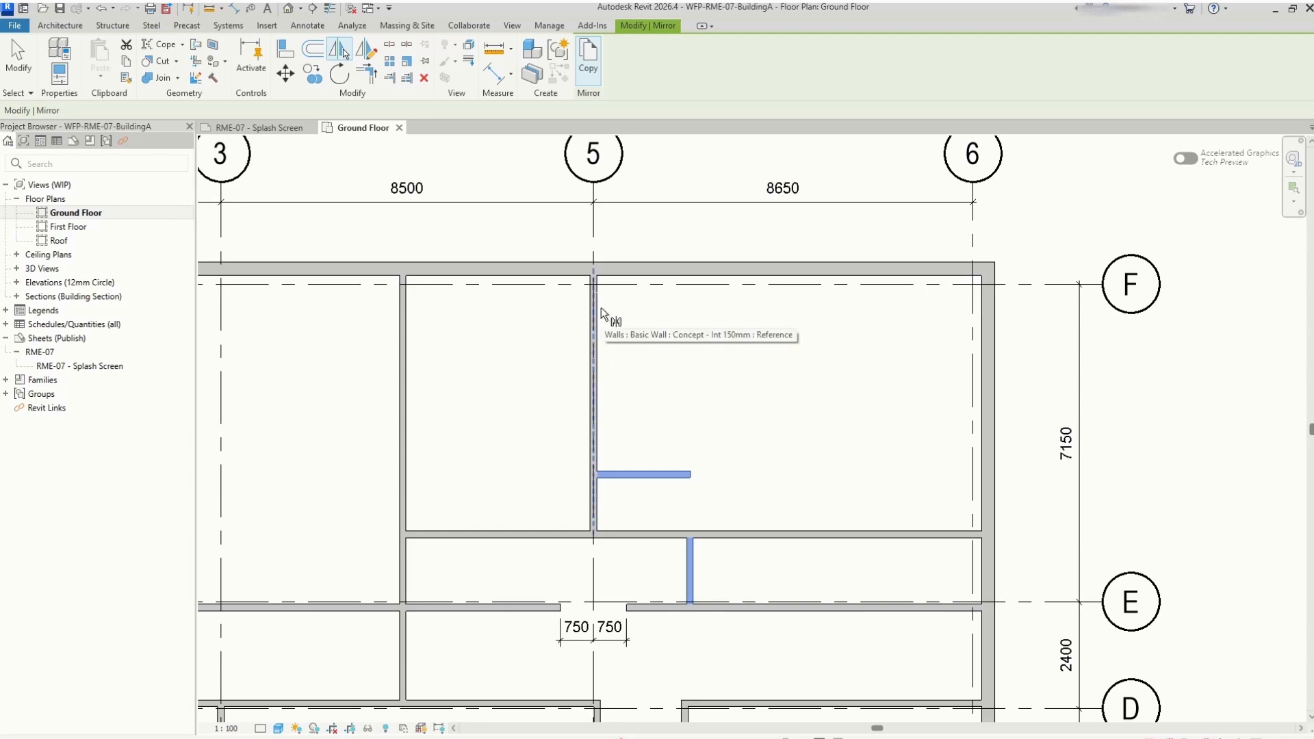
{"action": "left_click", "coordinate": [594, 241]}
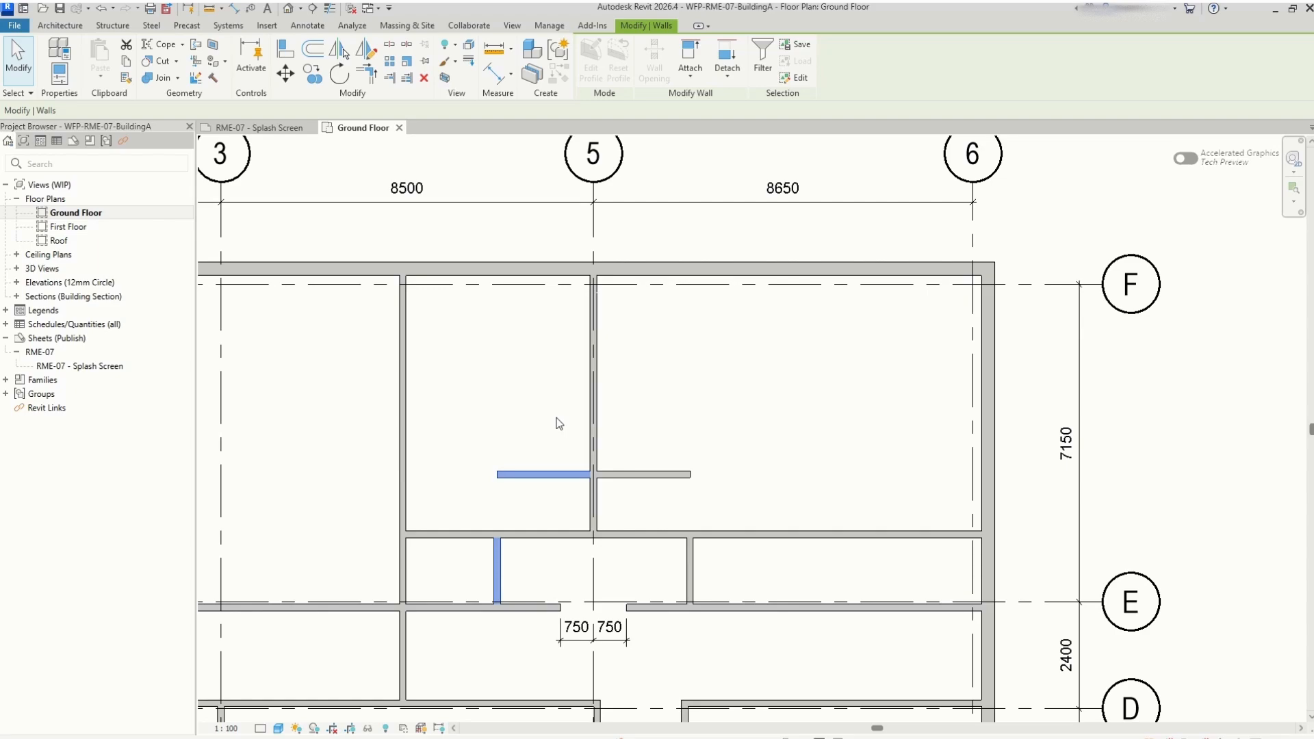
{"action": "key", "text": "m"}
{"action": "key", "text": "m"}
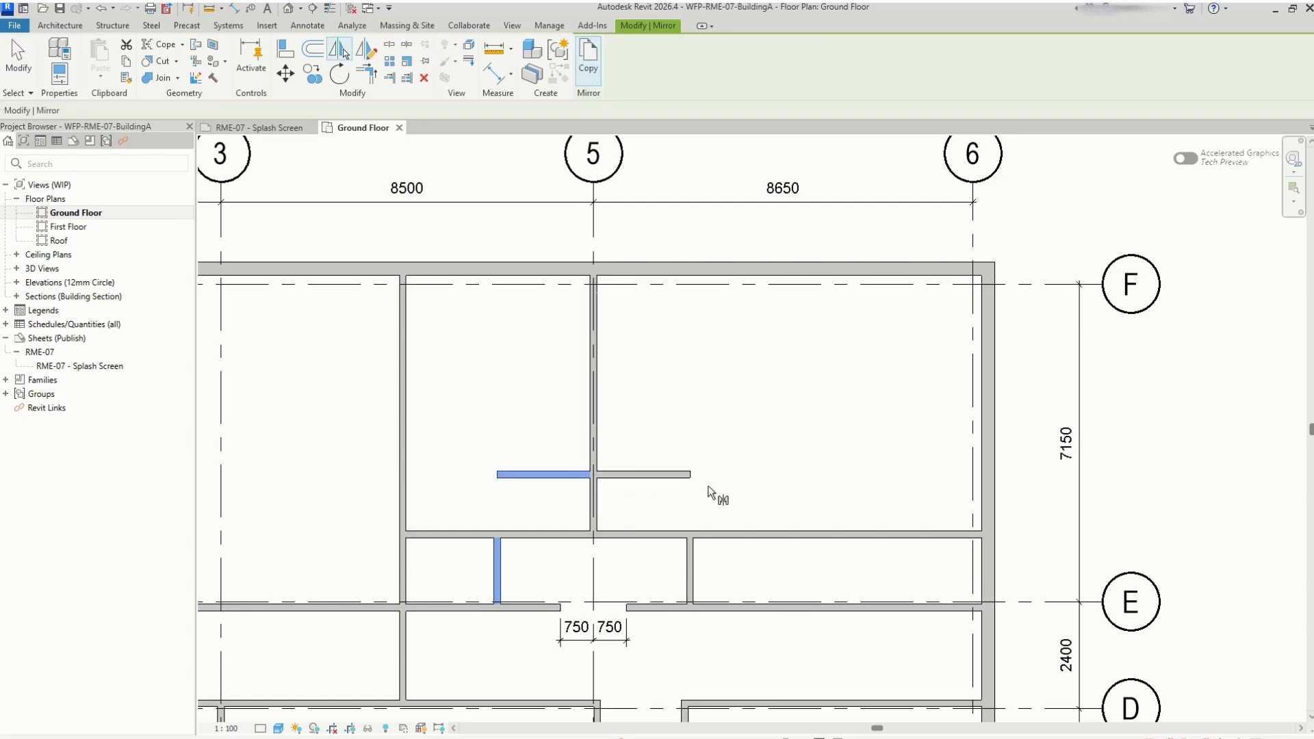
{"action": "key", "text": "Escape"}
{"action": "key", "text": "Escape"}
Fit the Ground Floor plan to the view and open the First Floor plan
{"action": "key", "text": "z"}
{"action": "key", "text": "f"}
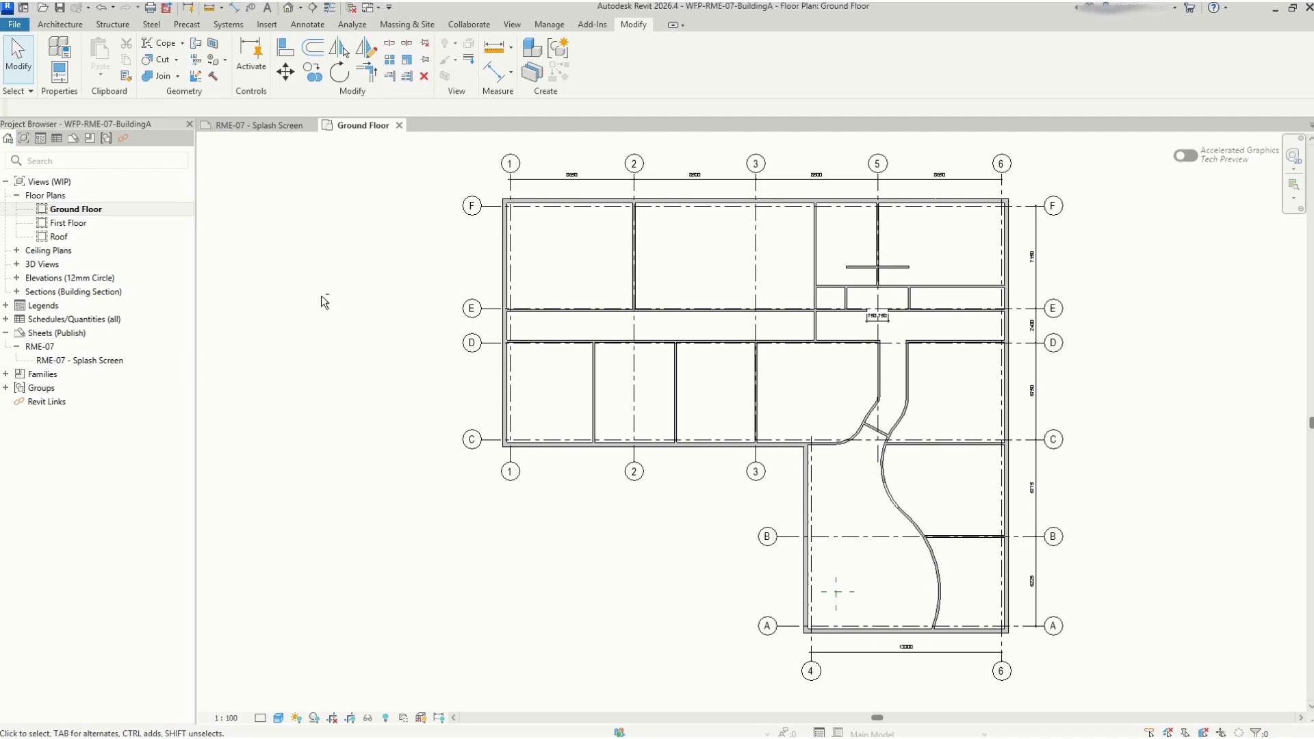
{"action": "double_click", "coordinate": [59, 225]}
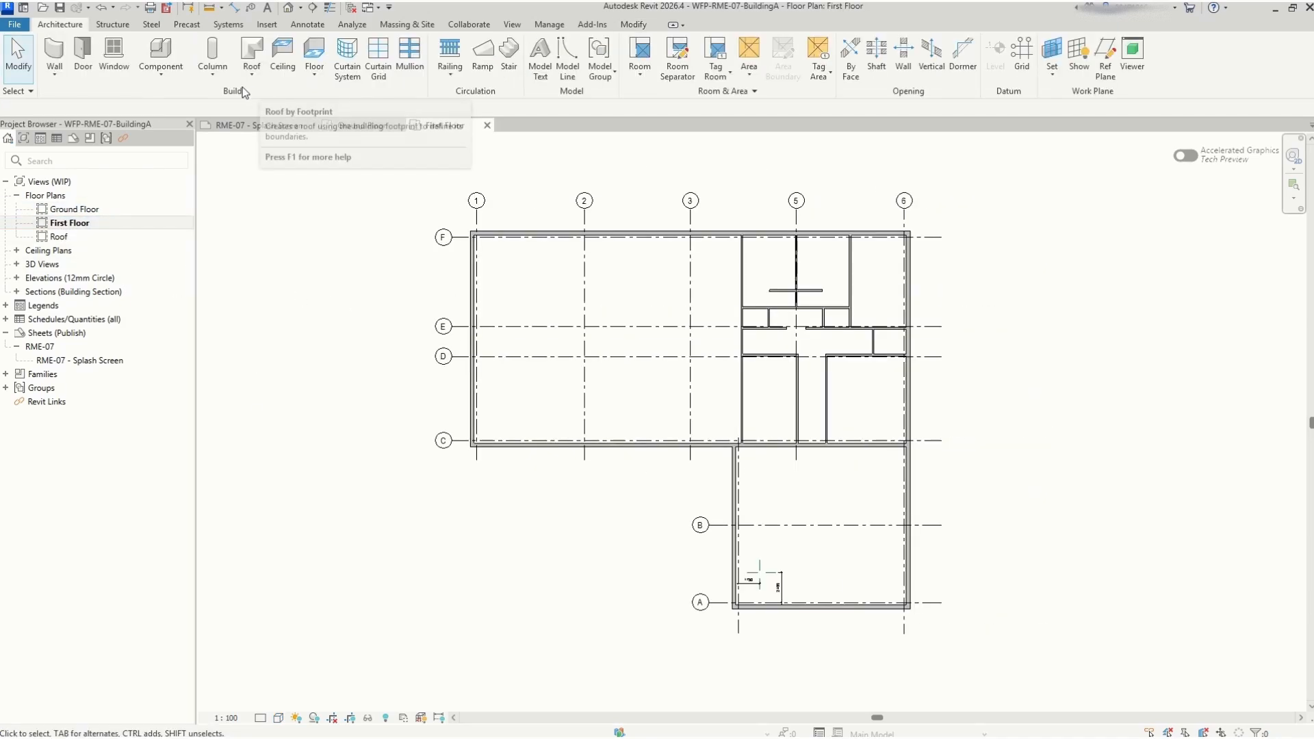
Start an architectural floor and sketch its L-shaped boundary by picking the external walls, with the lines on their outer faces
{"action": "left_click", "coordinate": [313, 75]}
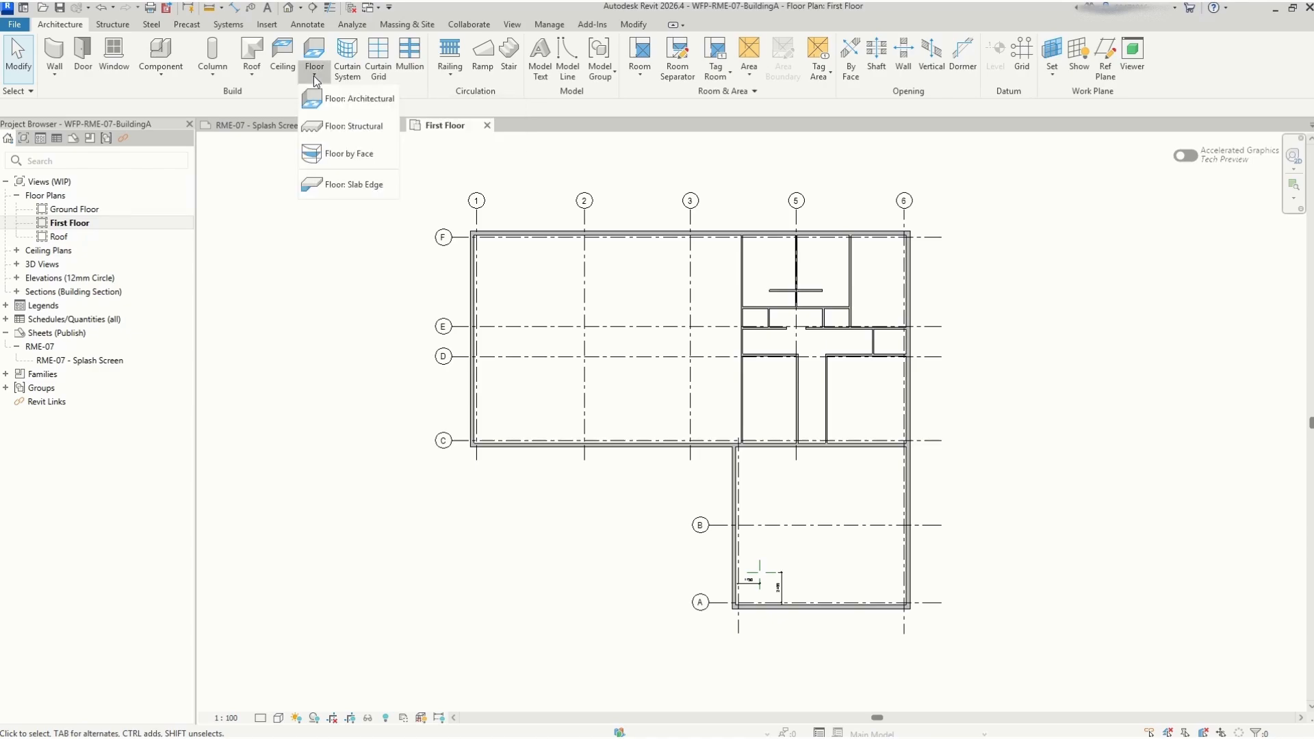
{"action": "left_click", "coordinate": [362, 101]}
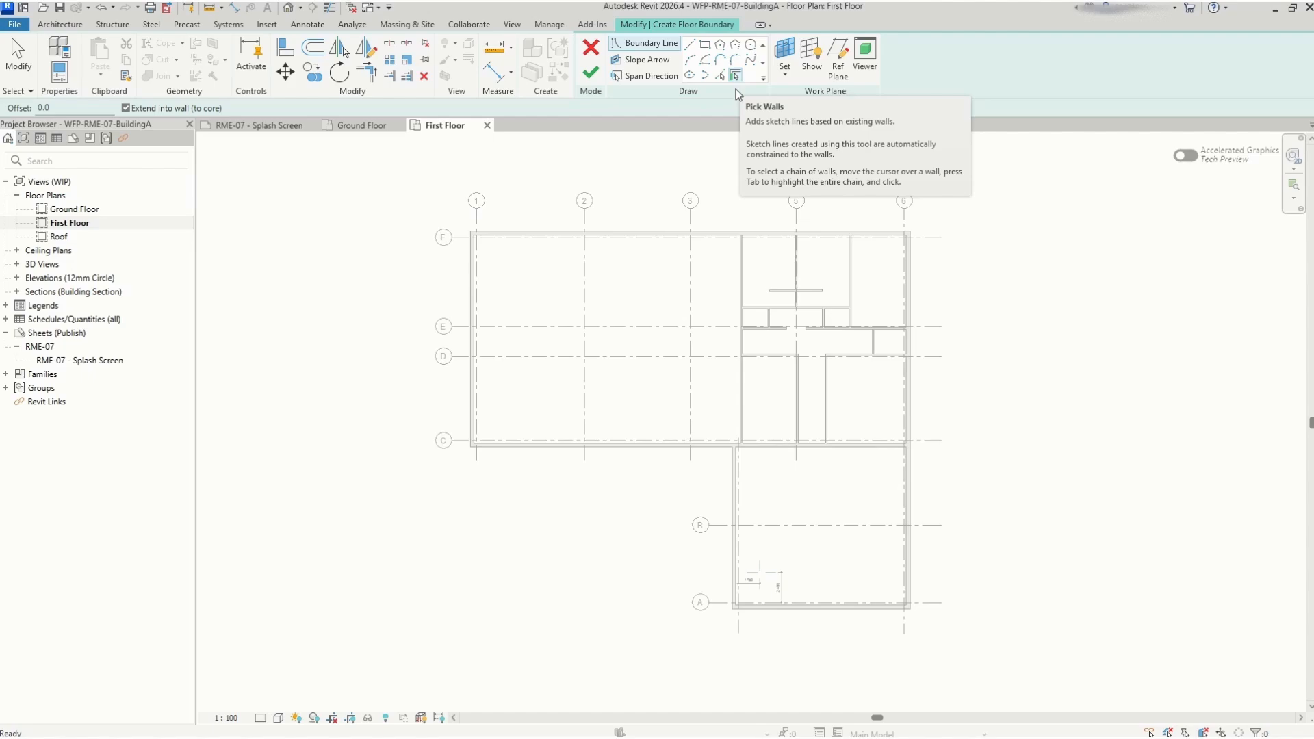
{"action": "left_click", "coordinate": [736, 87]}
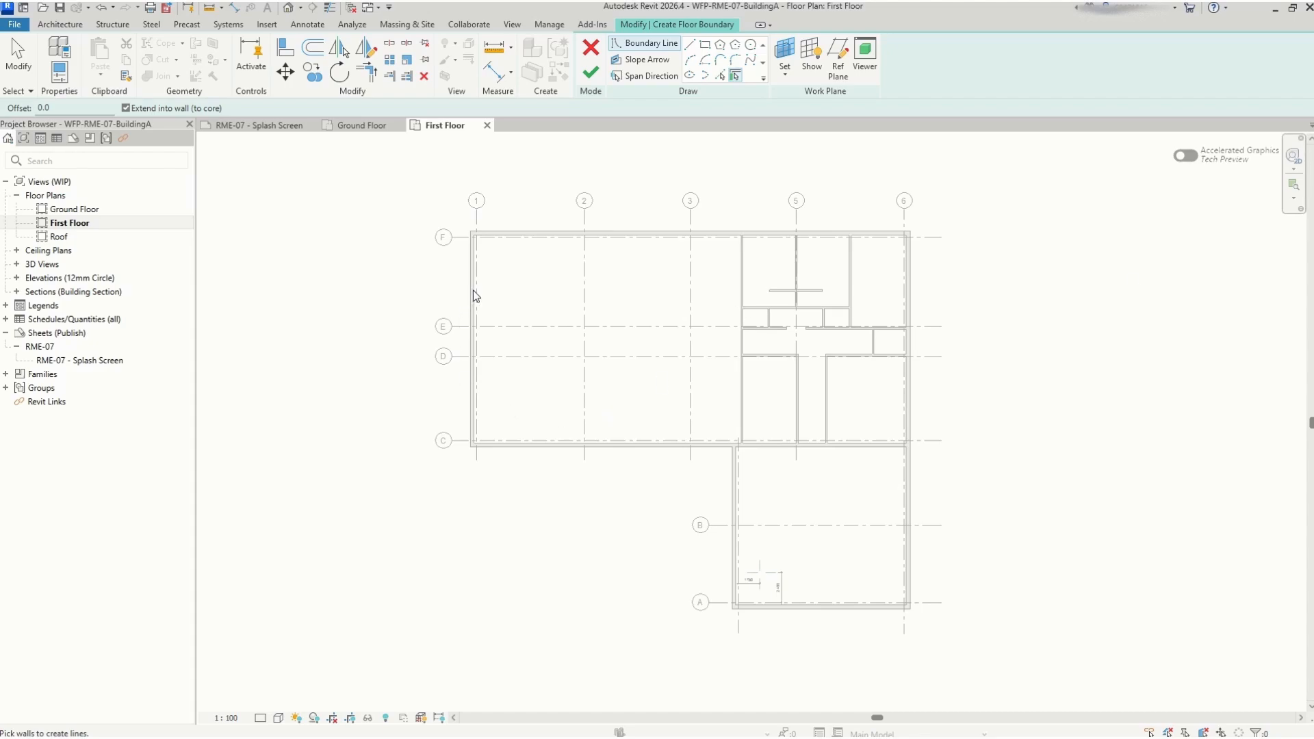
{"action": "left_click", "coordinate": [529, 238]}
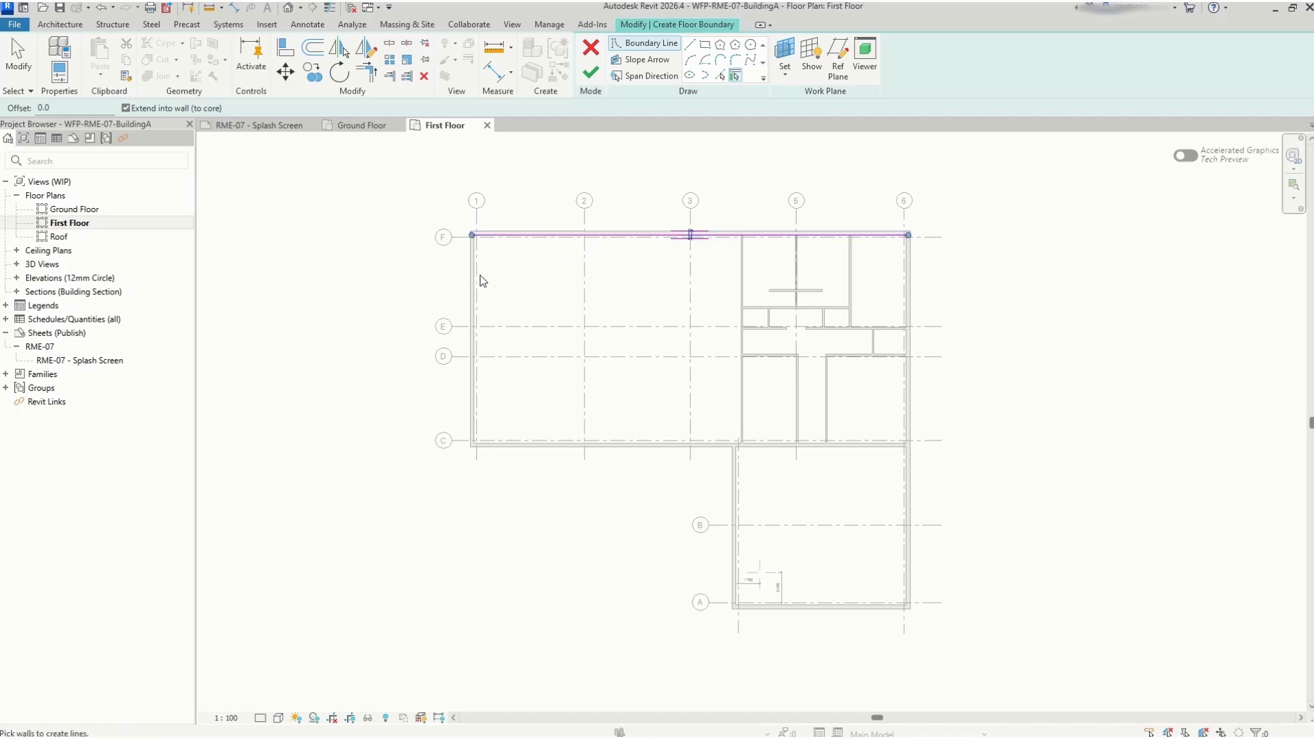
{"action": "left_click", "coordinate": [546, 446]}
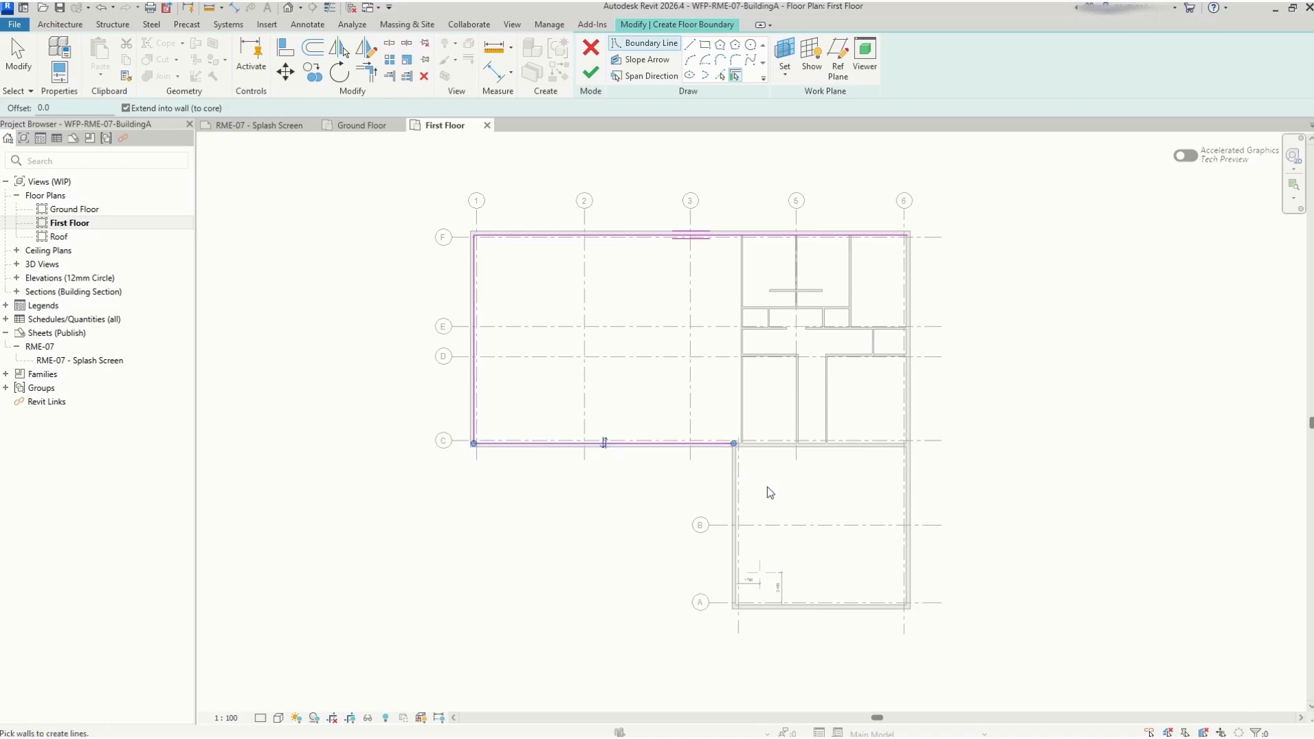
{"action": "left_click", "coordinate": [734, 503]}
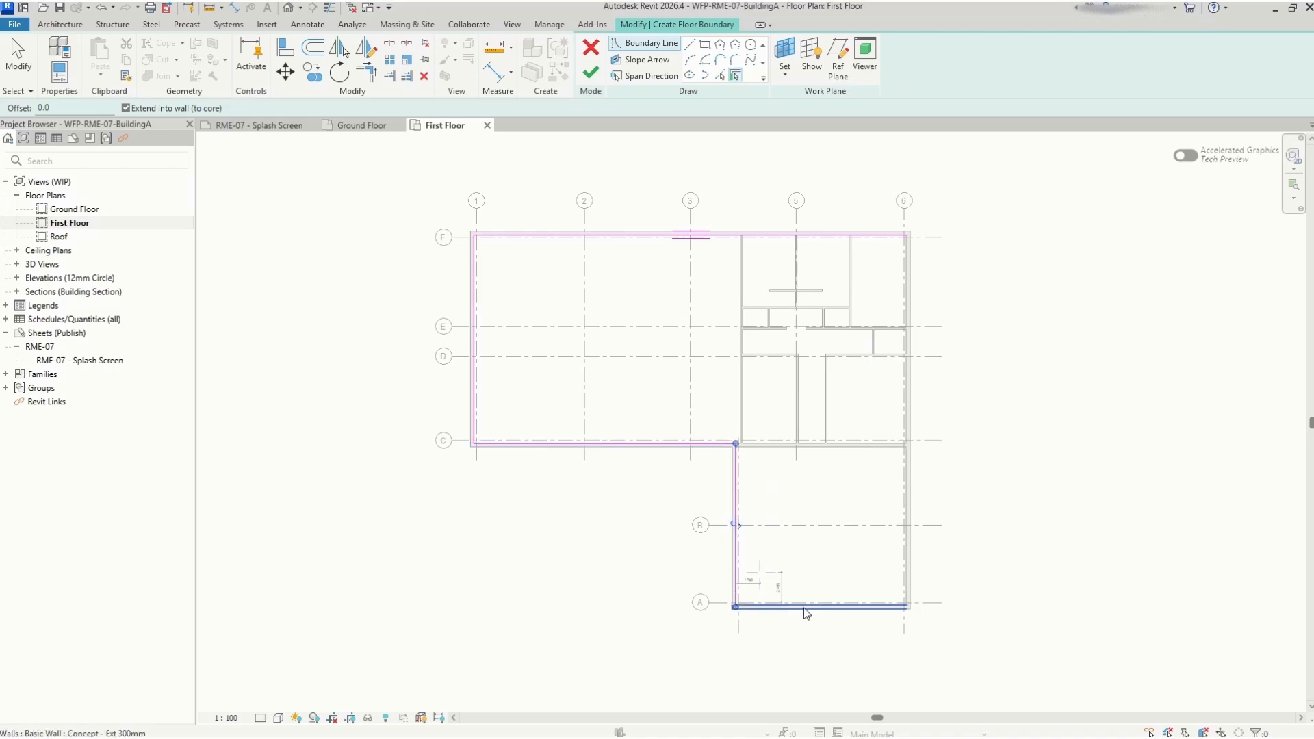
{"action": "left_click", "coordinate": [855, 605]}
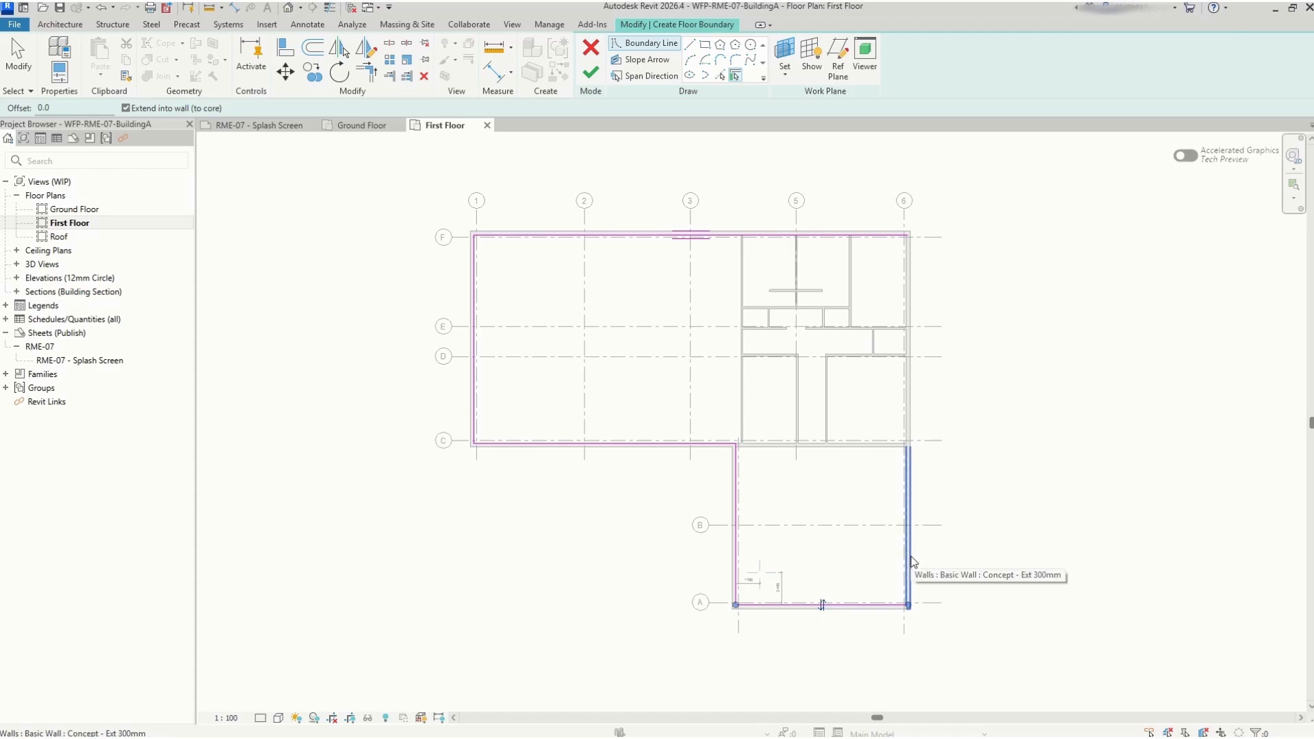
{"action": "left_click", "coordinate": [910, 532]}
{"action": "left_click", "coordinate": [913, 419]}
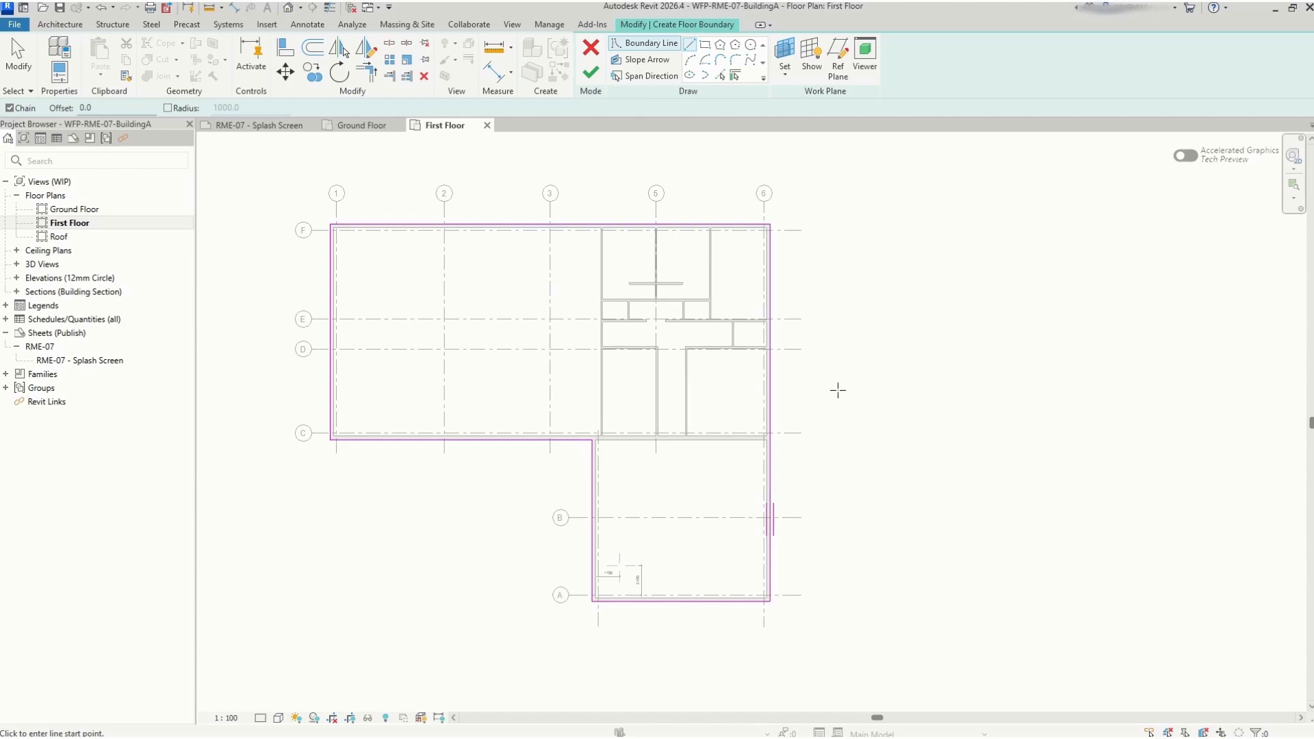
Draw a boundary arc from the southern wing's west edge, about 2300 mm below the inner corner, curving to a point just north of grid B
{"action": "left_click", "coordinate": [695, 63]}
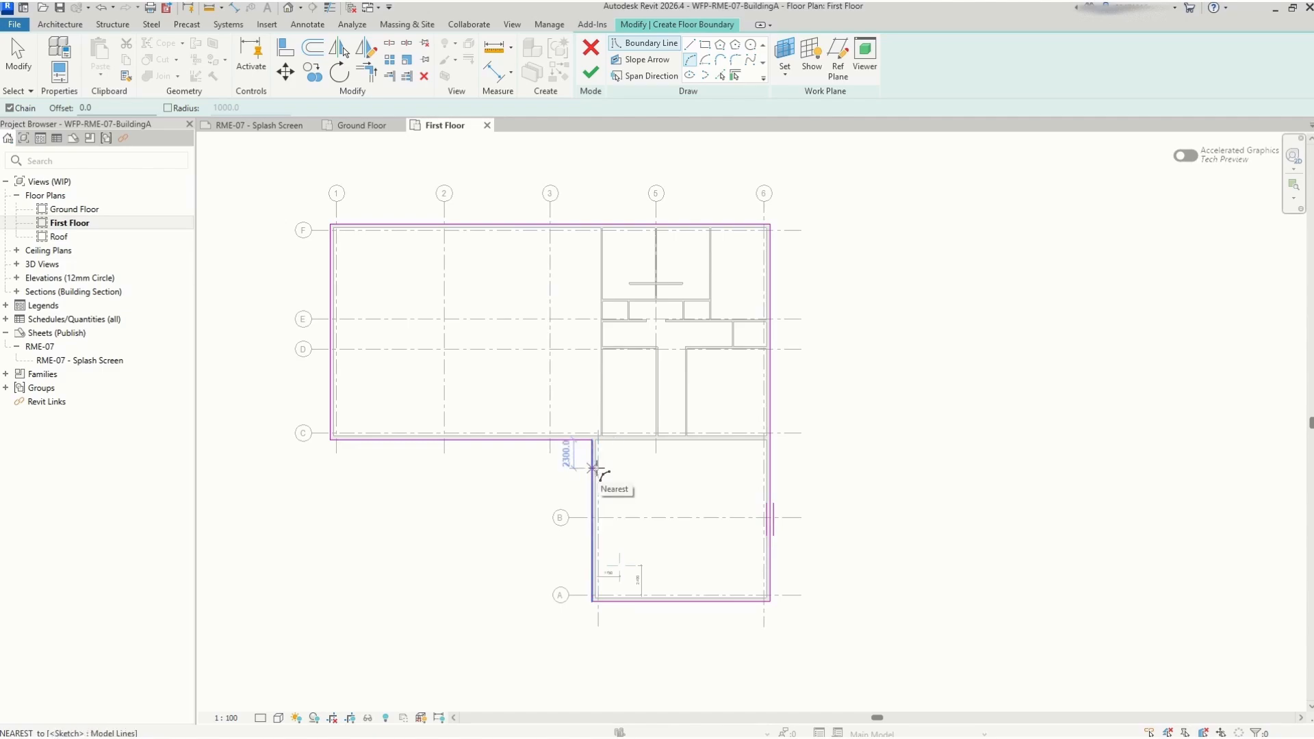
{"action": "scroll", "coordinate": [599, 471], "scroll_direction": "up", "scroll_amount": 1}
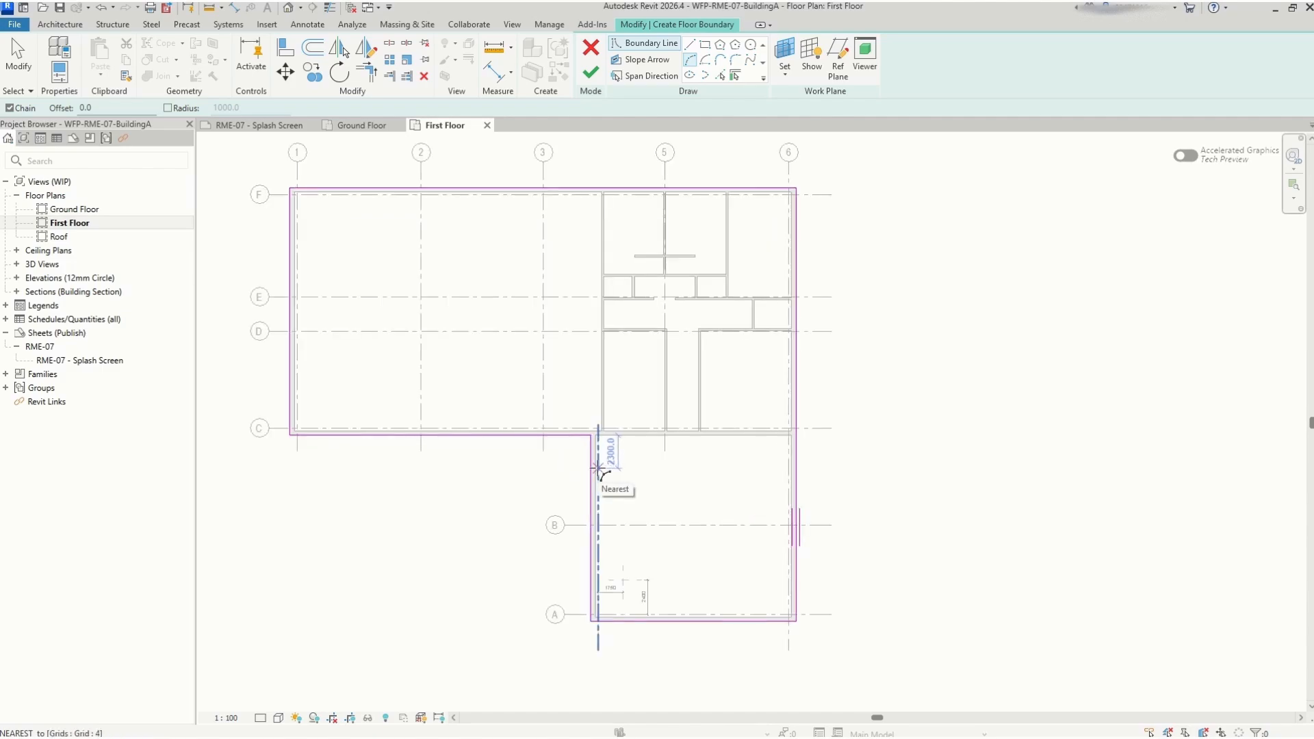
{"action": "scroll", "coordinate": [599, 471], "scroll_direction": "up", "scroll_amount": 2}
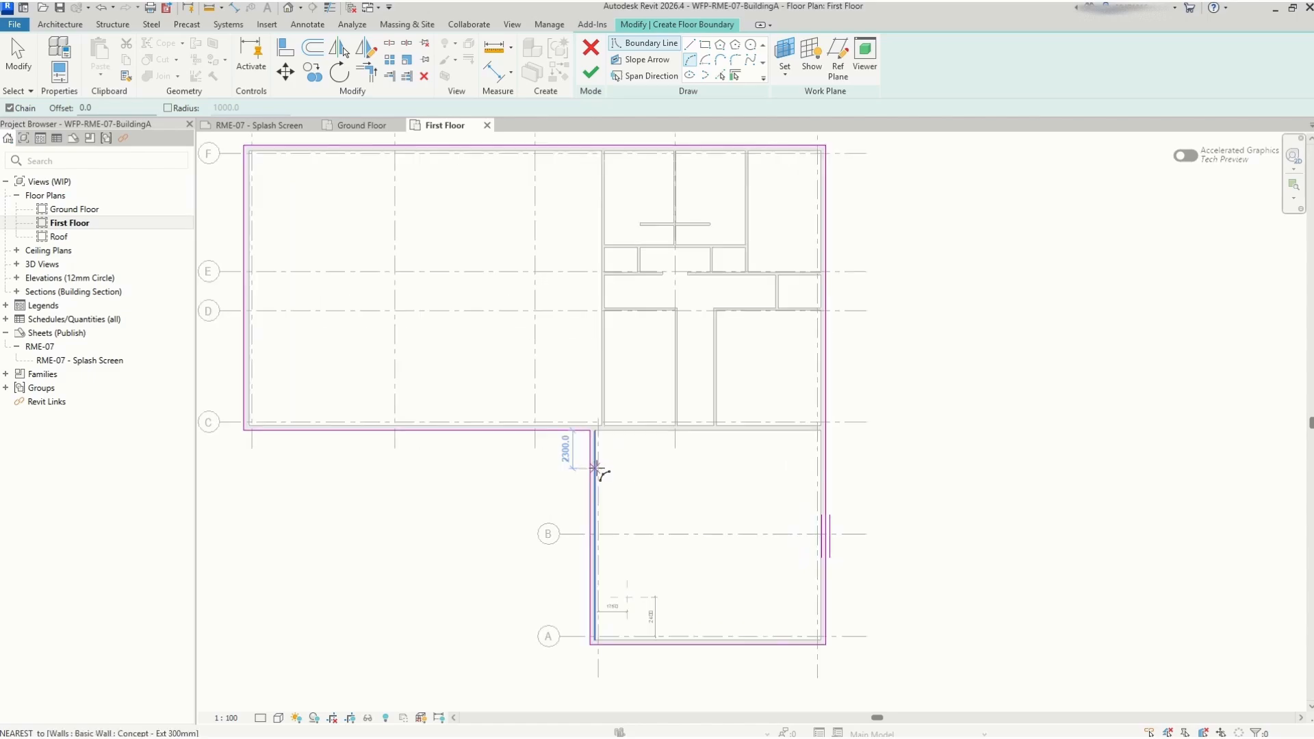
{"action": "left_click", "coordinate": [589, 468]}
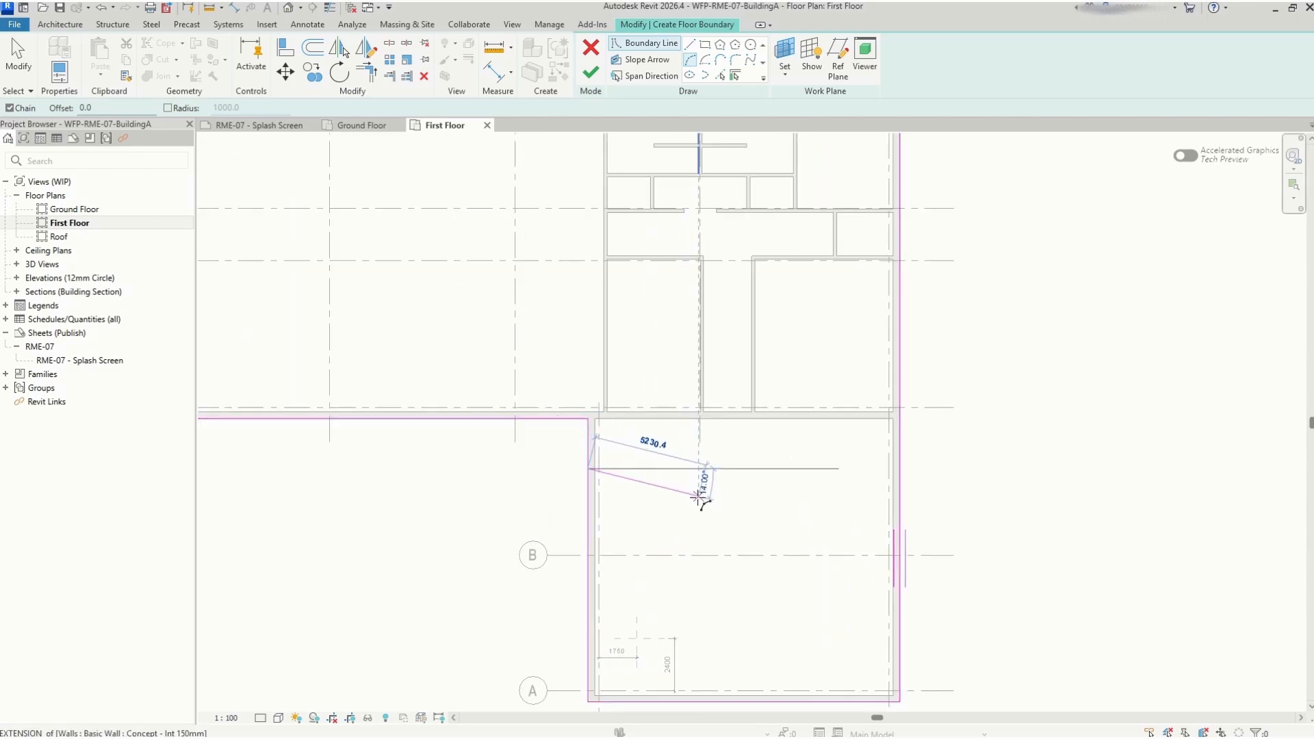
{"action": "left_click", "coordinate": [717, 539]}
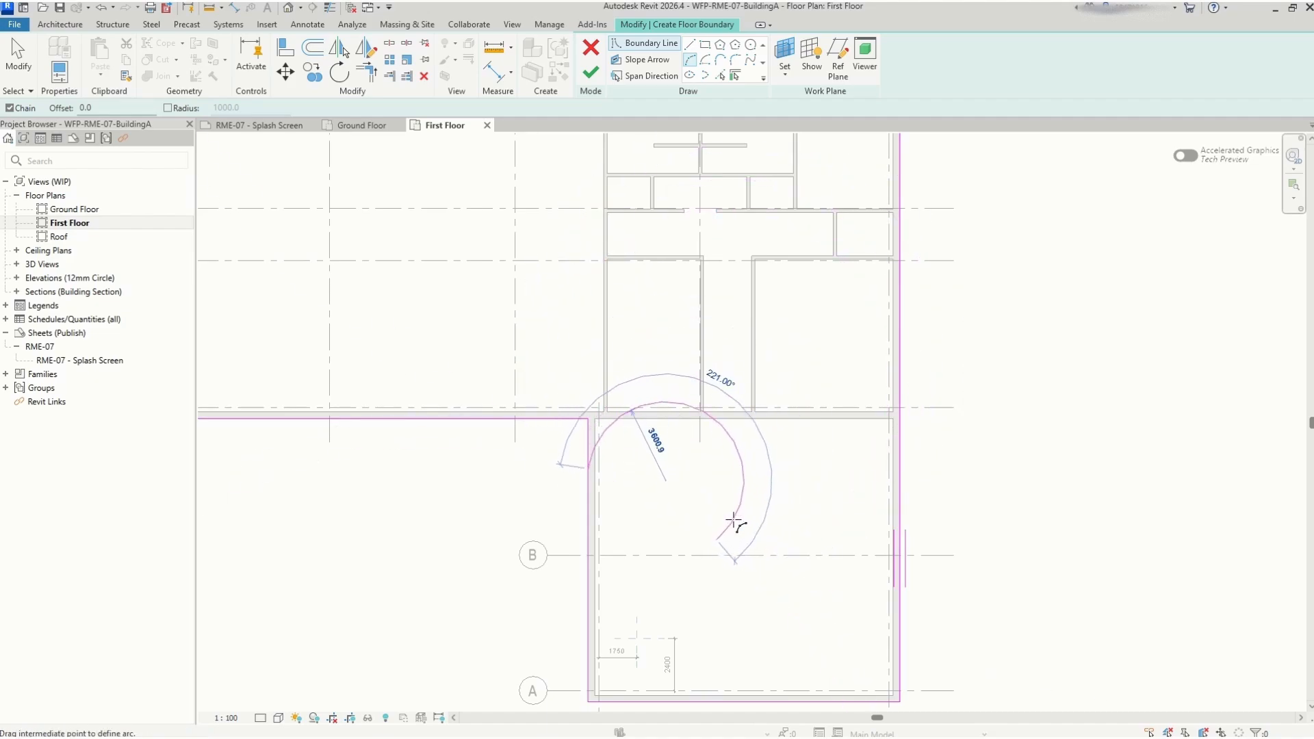
{"action": "left_click", "coordinate": [683, 487]}
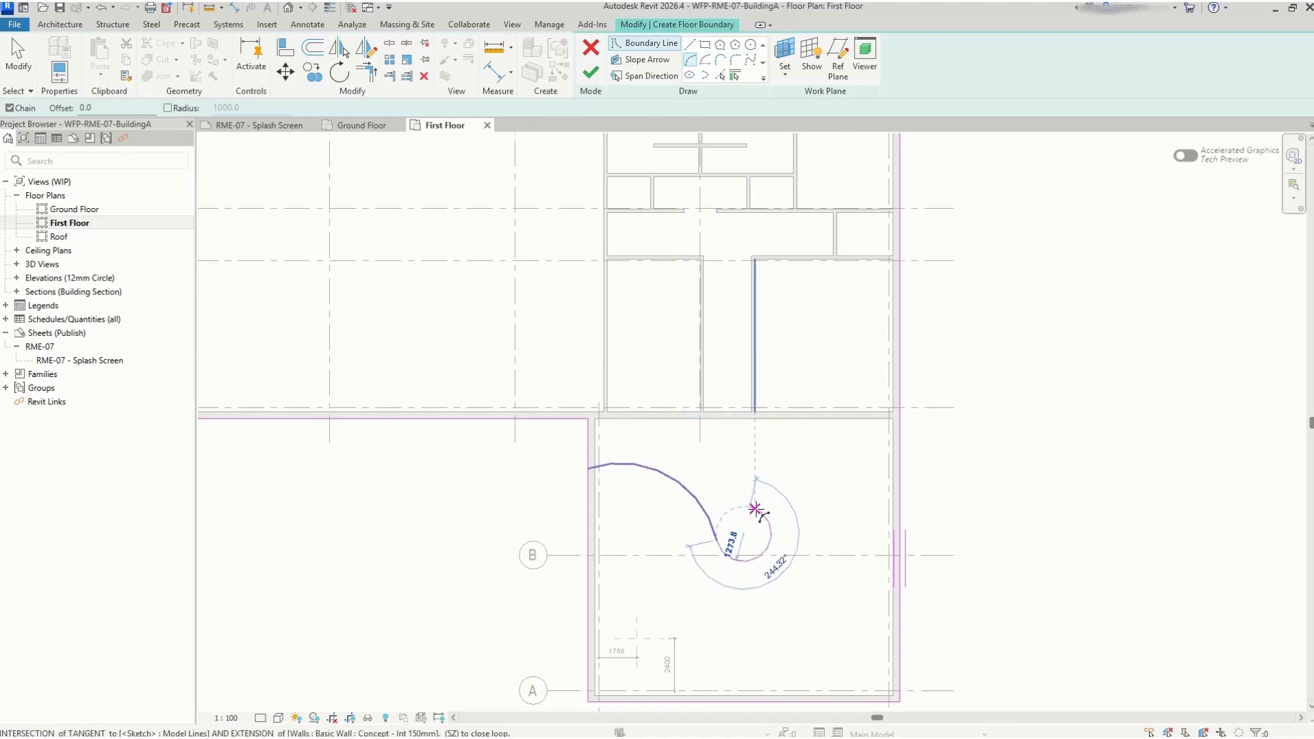
{"action": "key", "text": "Escape"}
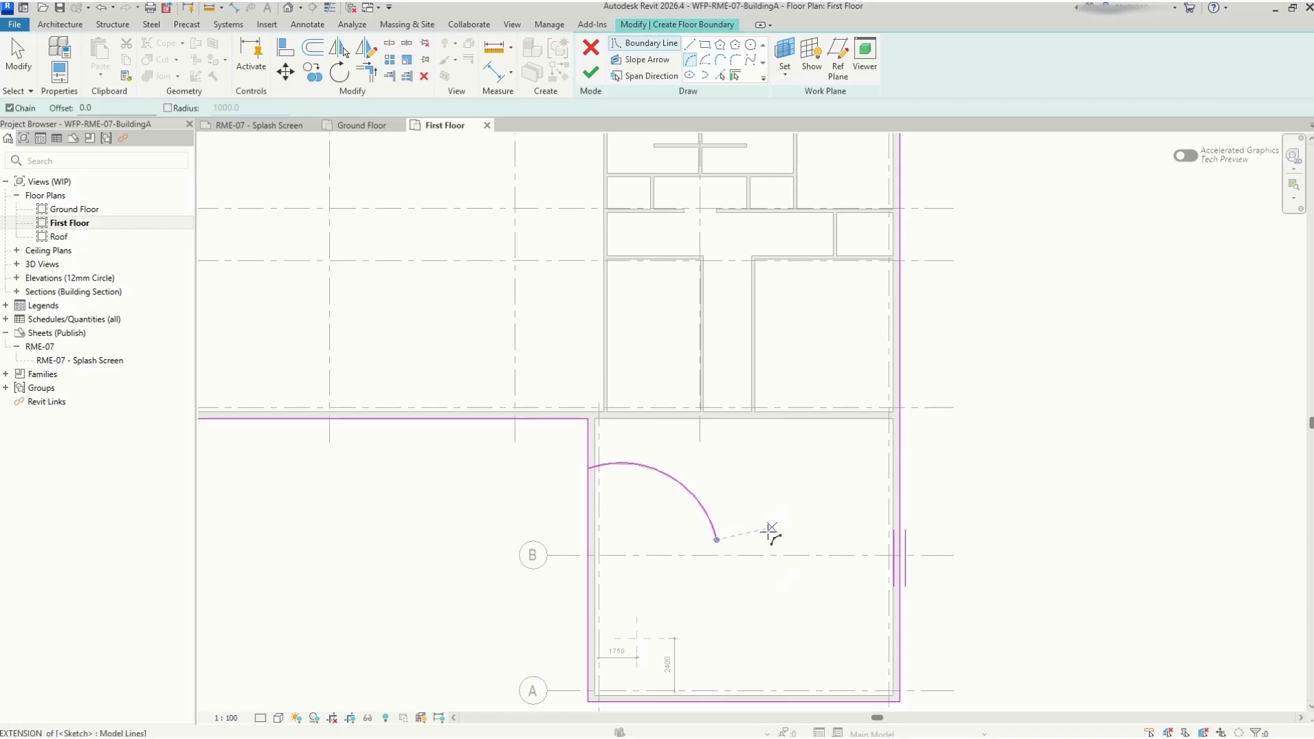
Draw a short straight boundary line from the arc's east end diagonally up to the northeast
{"action": "left_click", "coordinate": [690, 43]}
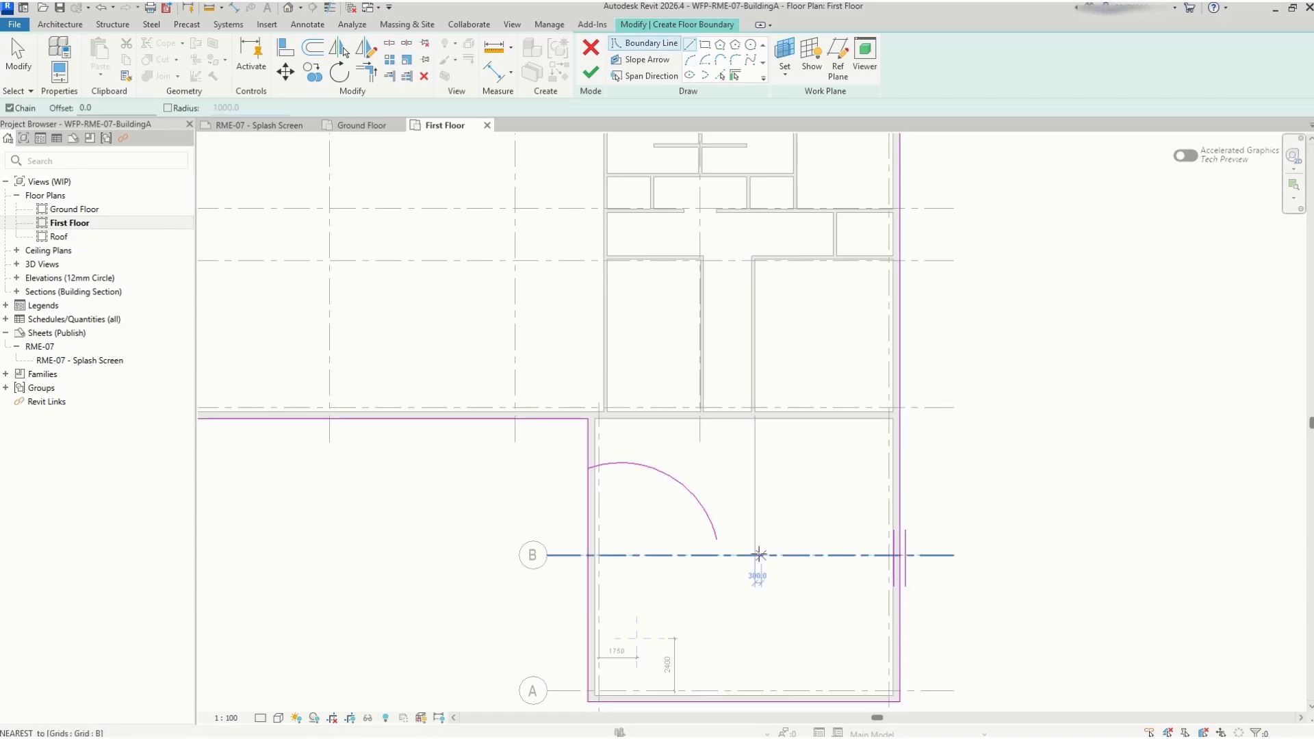
{"action": "left_click", "coordinate": [717, 539]}
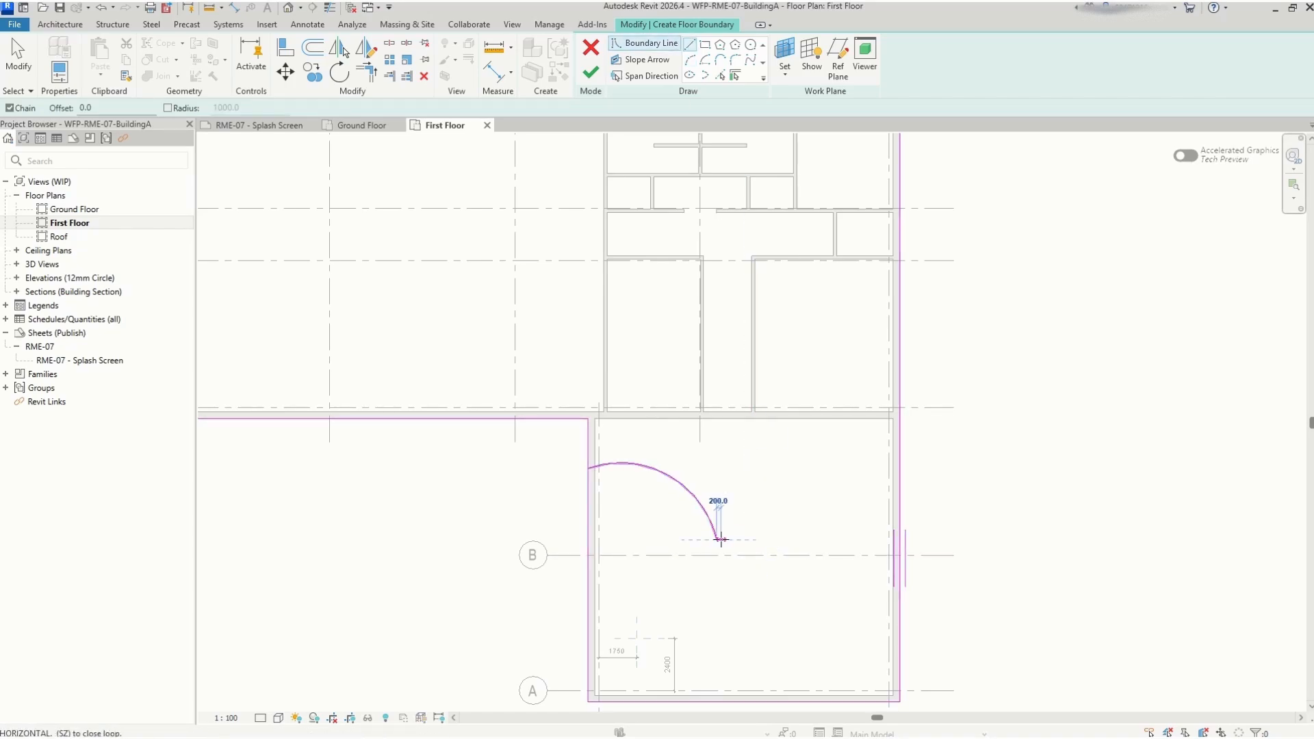
{"action": "left_click", "coordinate": [752, 516]}
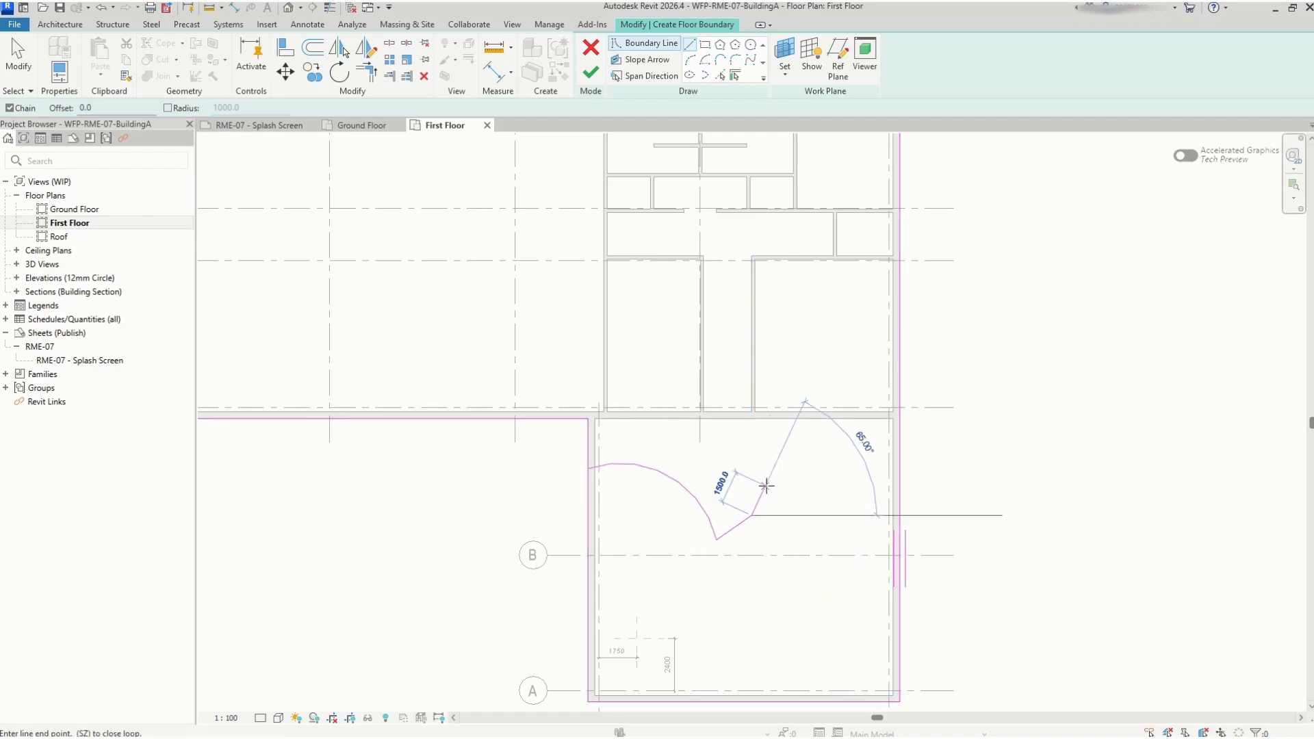
Draw a boundary arc of about 6266 mm radius from the diagonal line's end to the south boundary line along grid A
{"action": "left_click", "coordinate": [690, 60]}
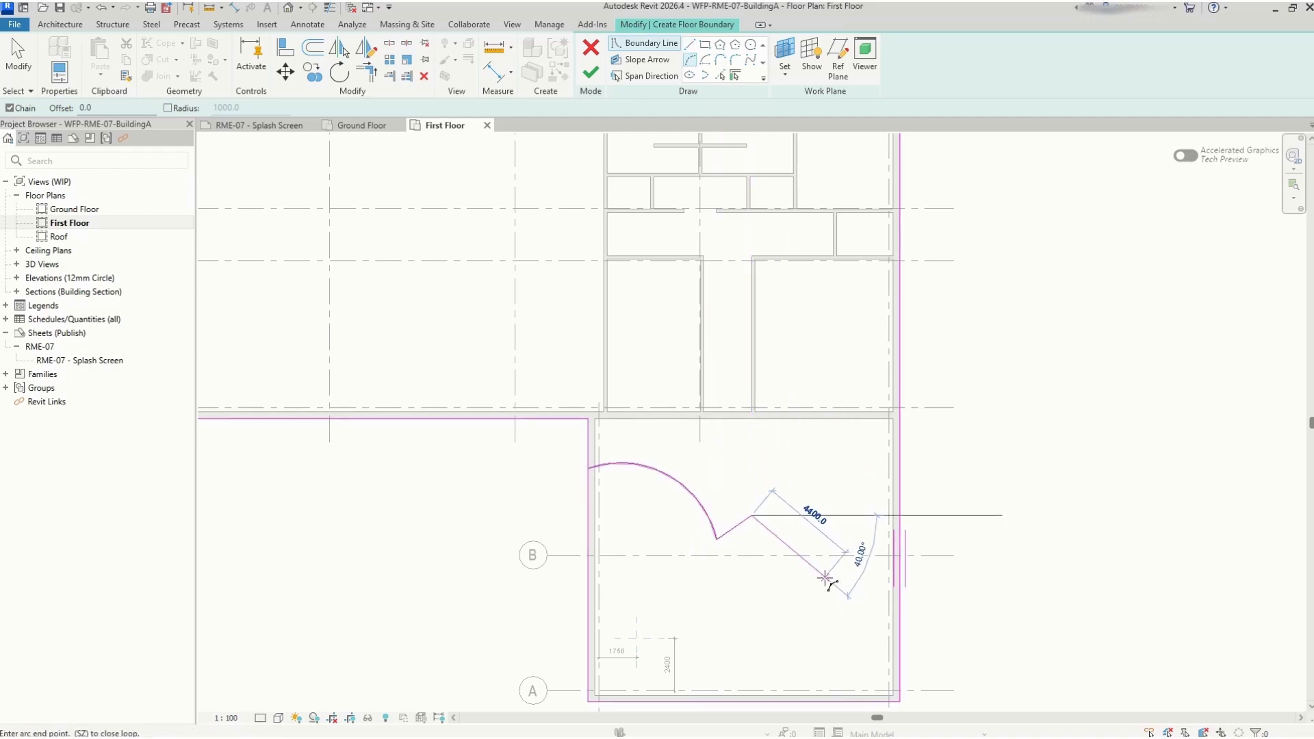
{"action": "left_click", "coordinate": [855, 629]}
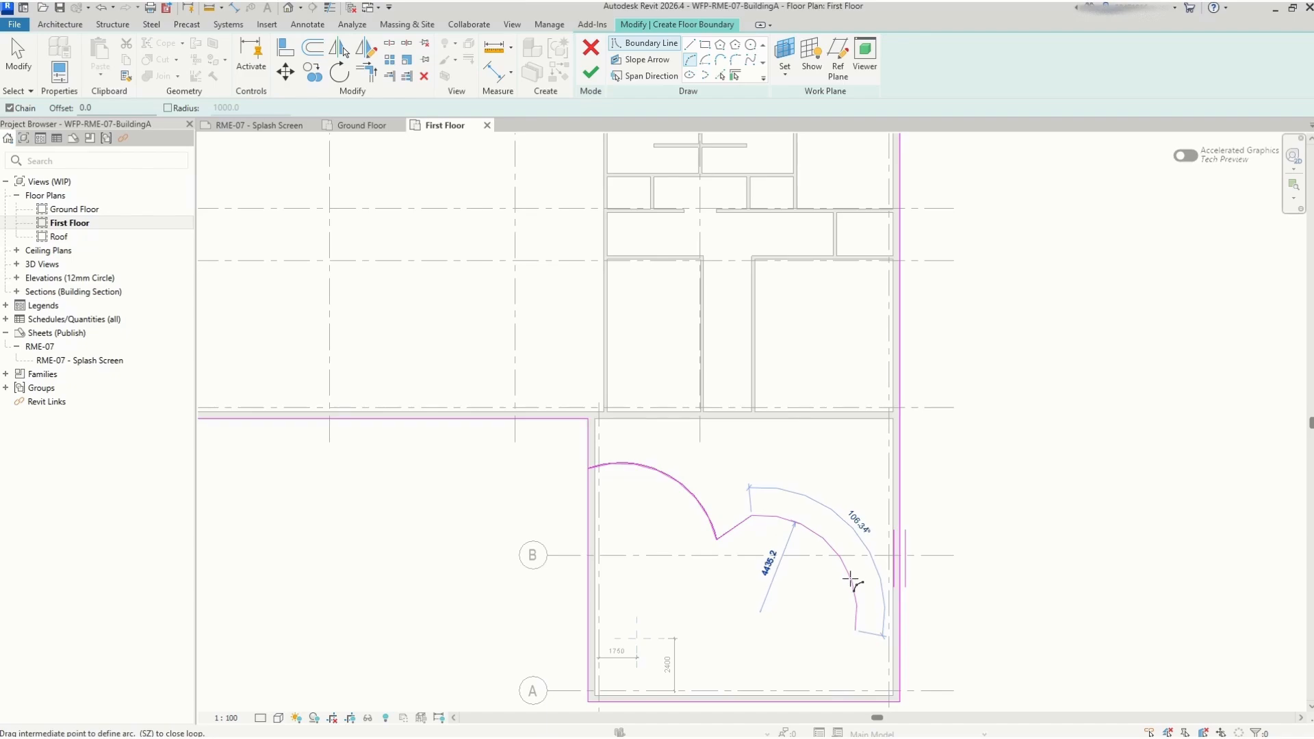
{"action": "key", "text": "Escape"}
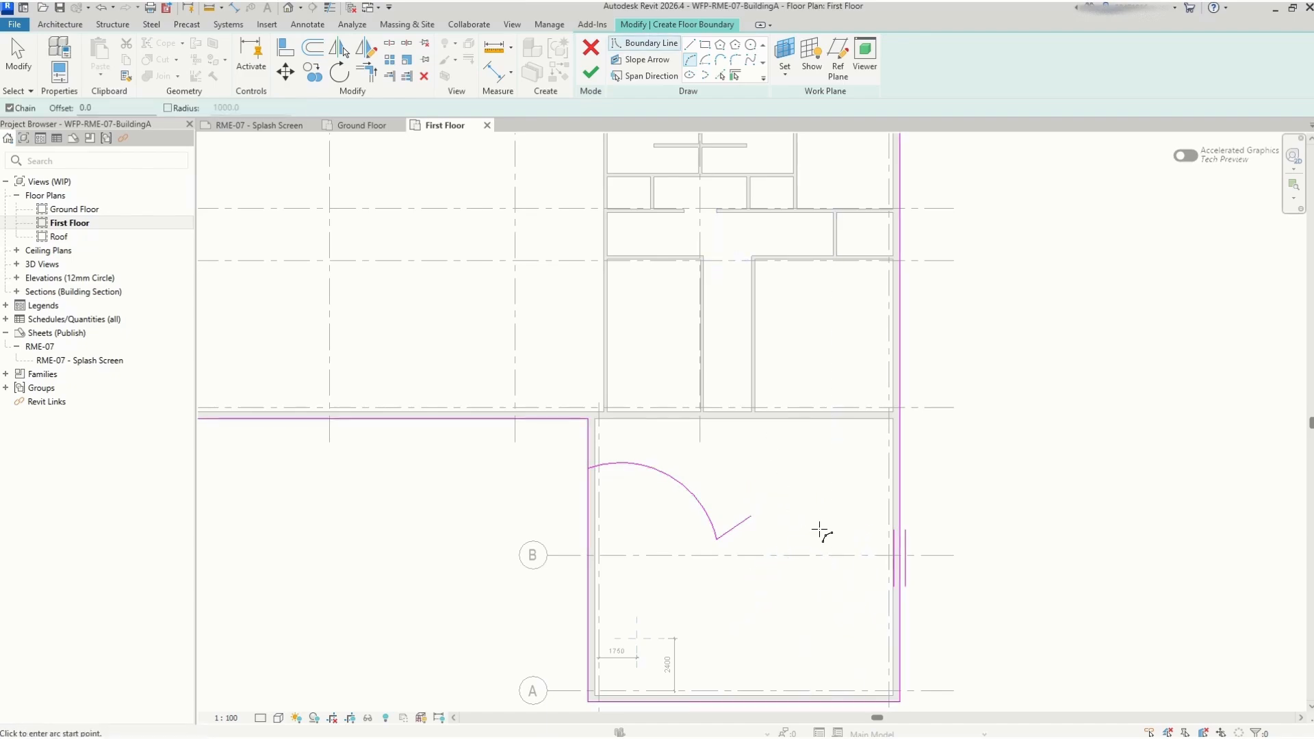
{"action": "left_click", "coordinate": [754, 520]}
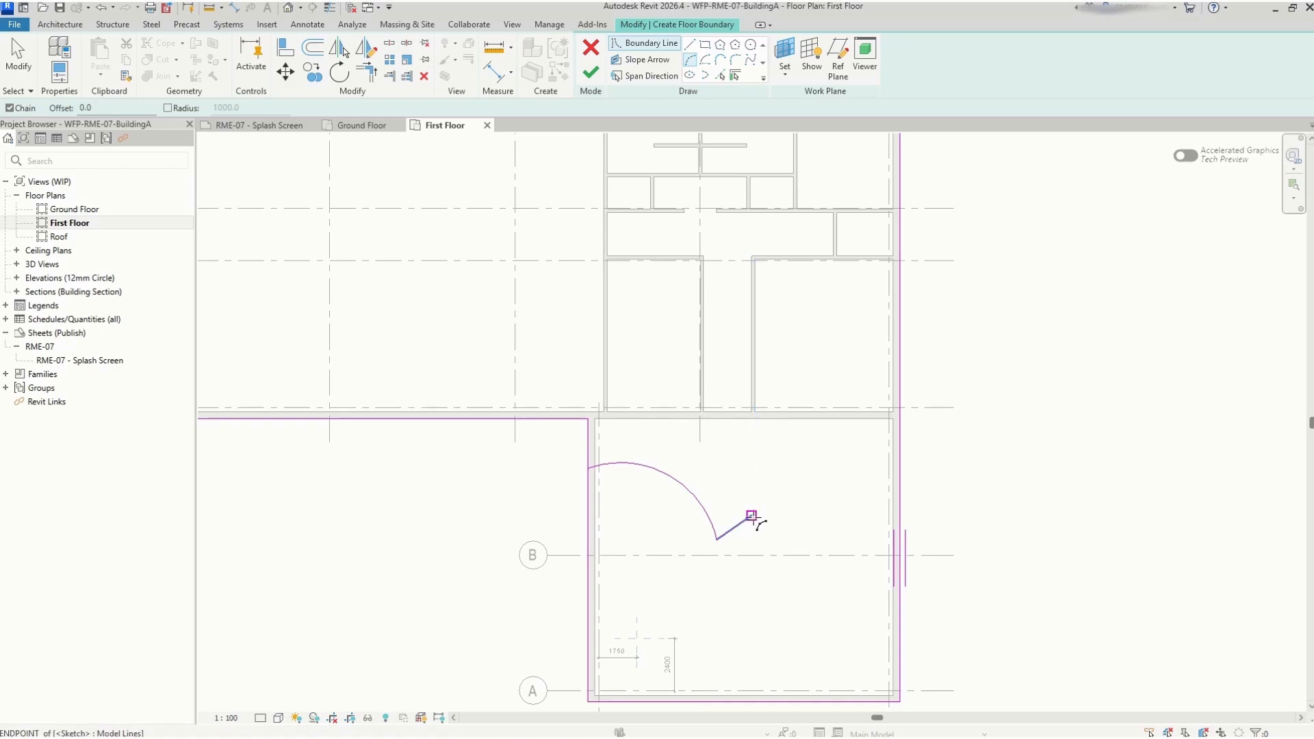
{"action": "left_click", "coordinate": [824, 700]}
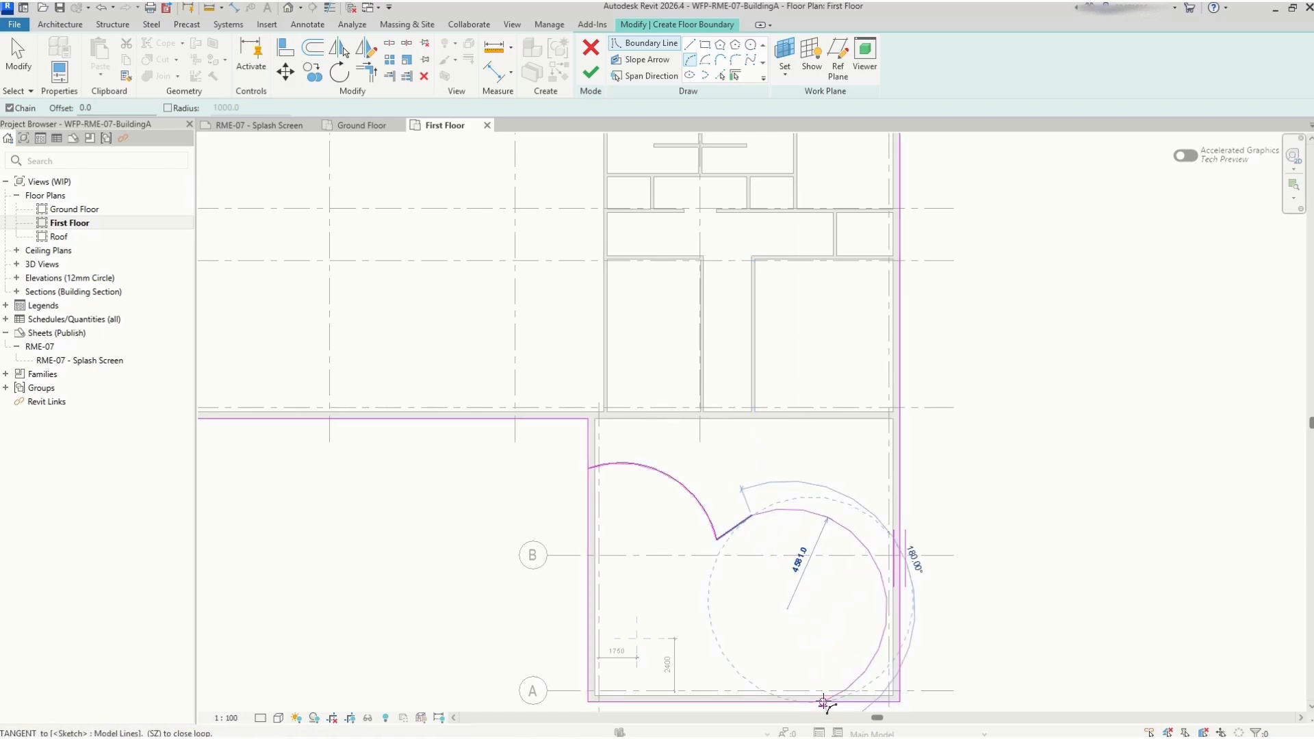
{"action": "left_click", "coordinate": [837, 630]}
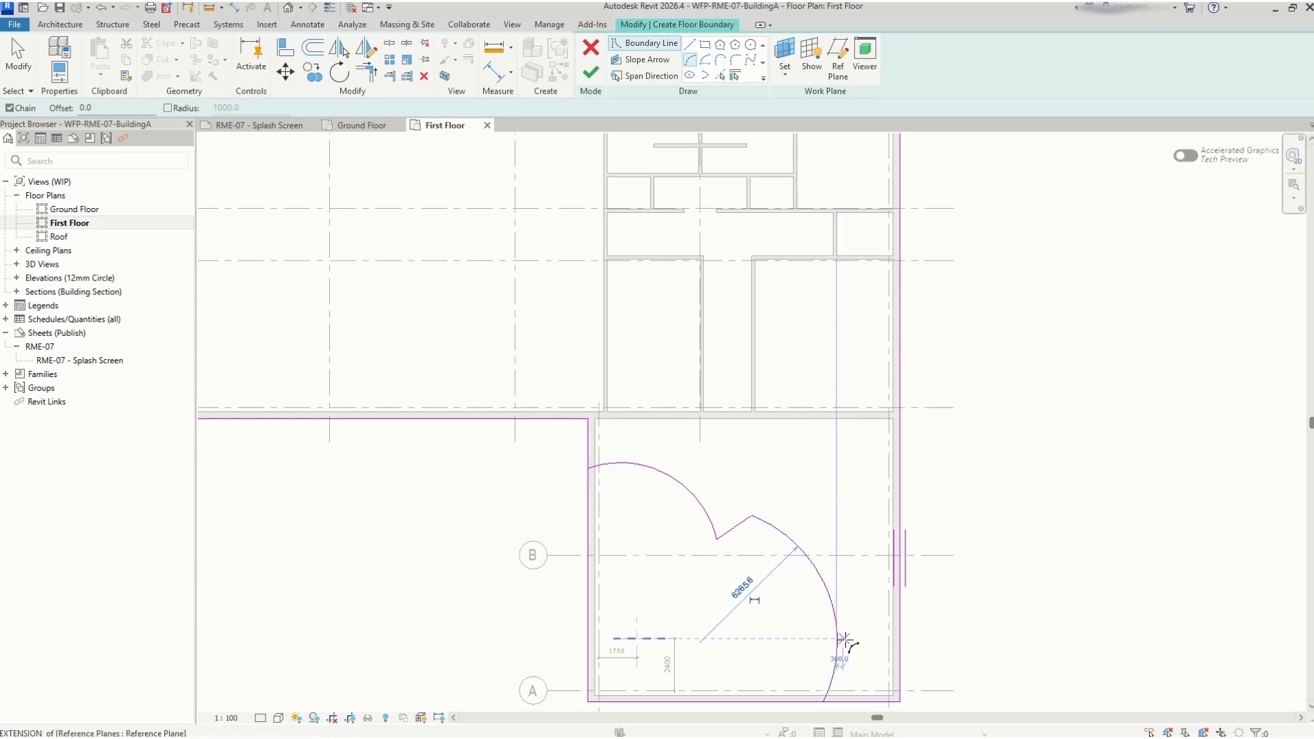
Move the loose ends of the two boundary arcs onto the west and south boundary lines on the walls' outer faces
{"action": "left_click_drag", "start_coordinate": [715, 480], "coordinate": [719, 483]}
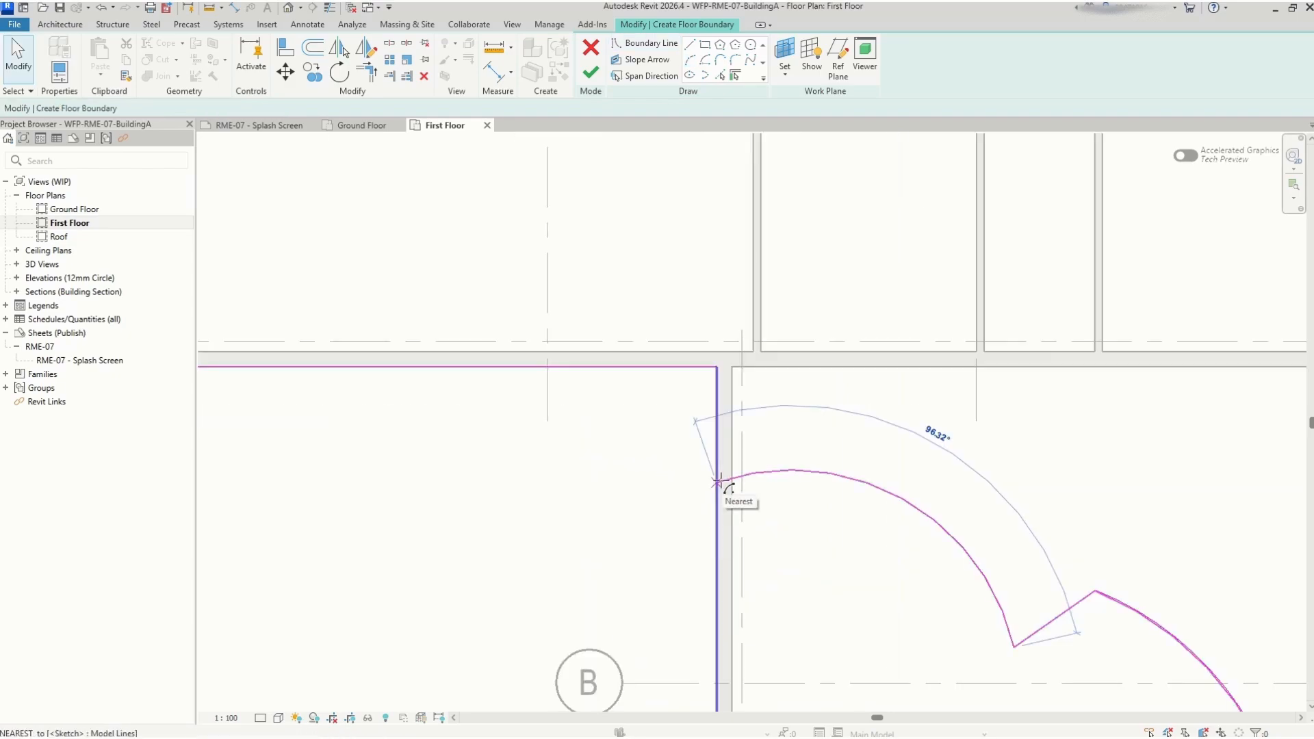
{"action": "scroll", "coordinate": [620, 487], "scroll_direction": "down", "scroll_amount": 6}
{"action": "scroll", "coordinate": [619, 491], "scroll_direction": "down", "scroll_amount": 4}
{"action": "scroll", "coordinate": [778, 639], "scroll_direction": "up", "scroll_amount": 5}
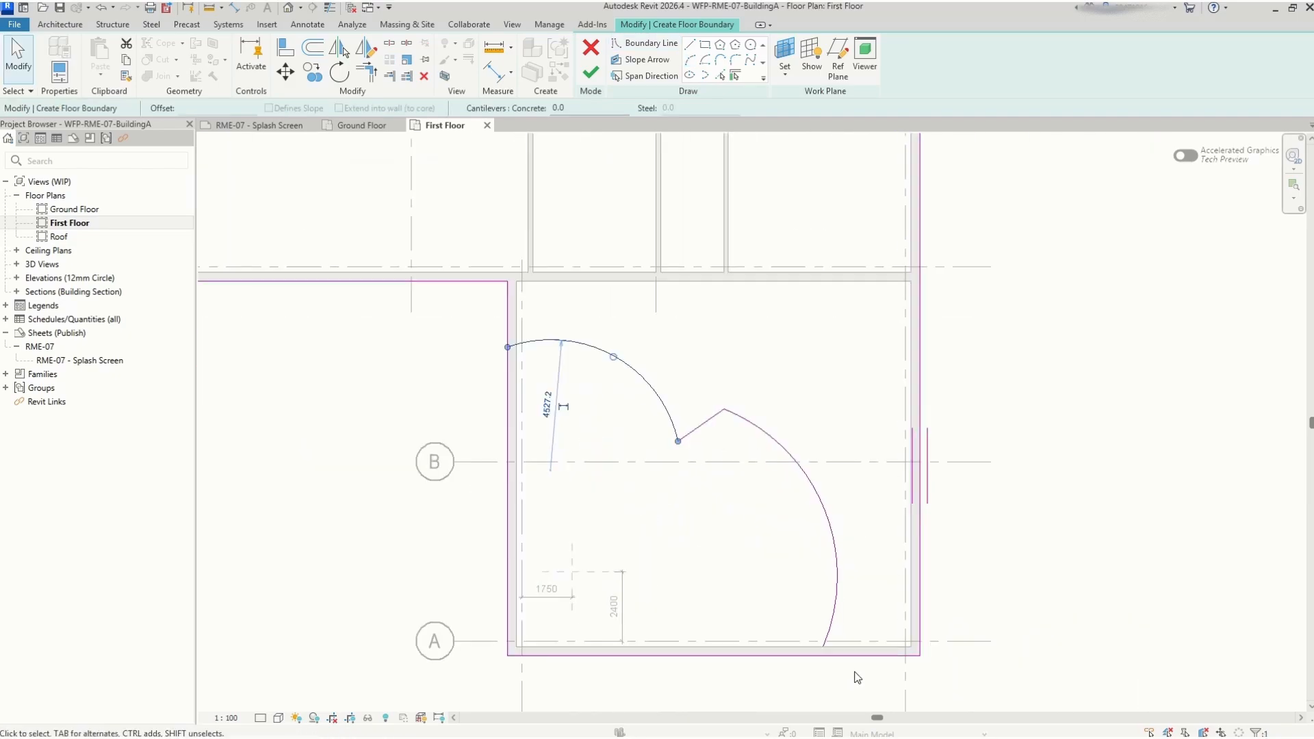
{"action": "left_click", "coordinate": [832, 624]}
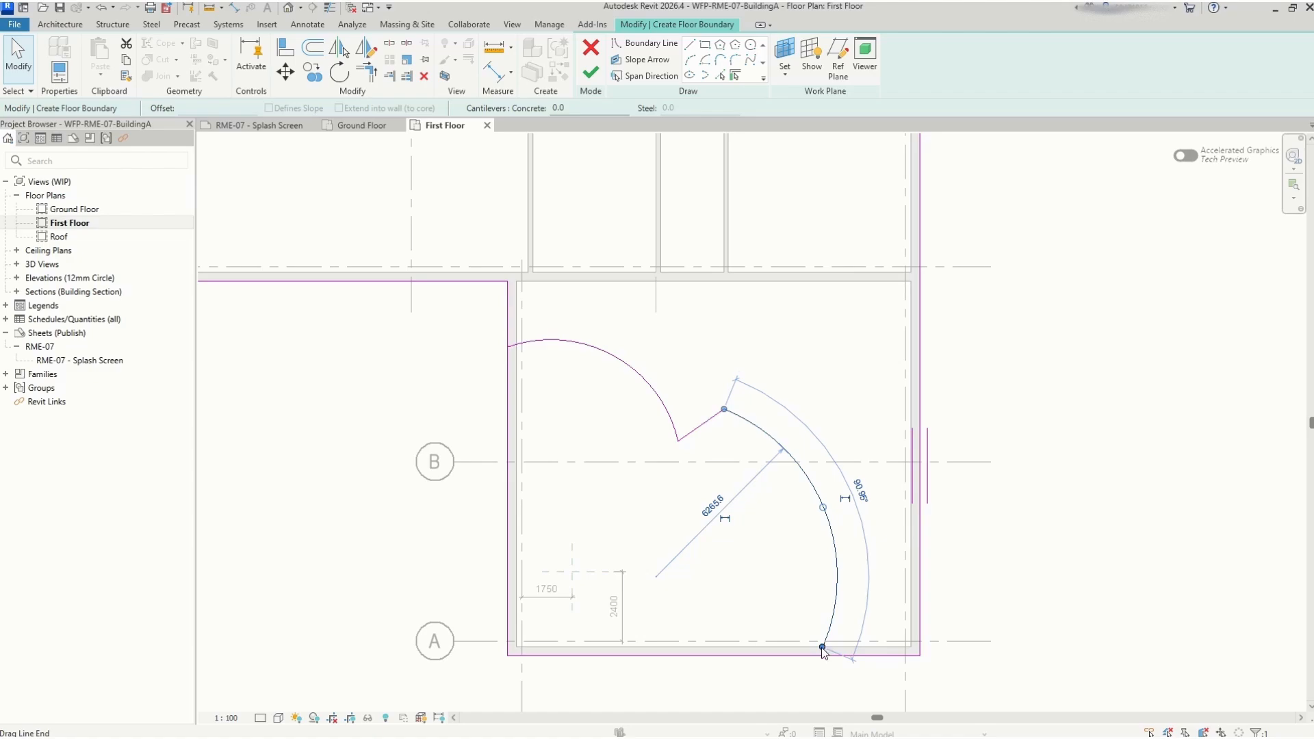
{"action": "left_click_drag", "start_coordinate": [822, 647], "coordinate": [820, 655]}
{"action": "left_click", "coordinate": [778, 581]}
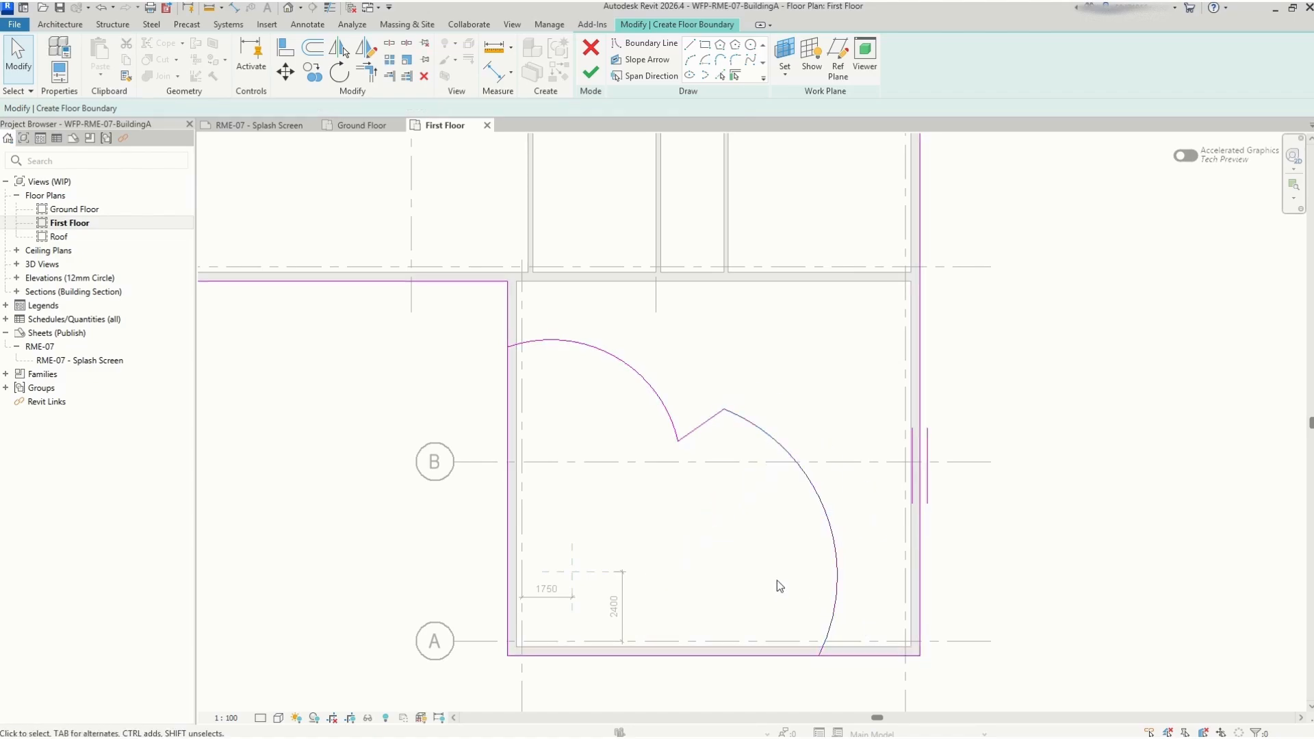
Trim the west boundary line to the upper arc and the south boundary line to the lower arc, keeping the northern and eastern parts
{"action": "left_click", "coordinate": [369, 75]}
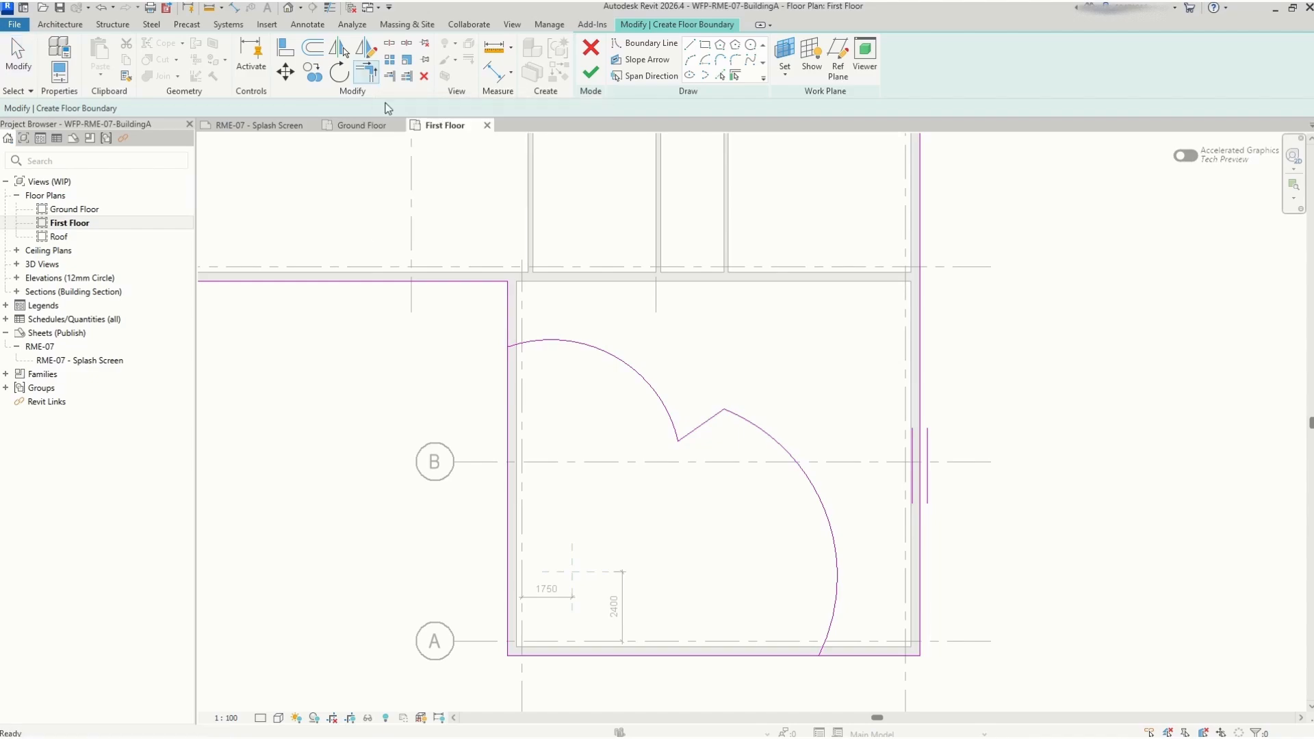
{"action": "left_click", "coordinate": [508, 329]}
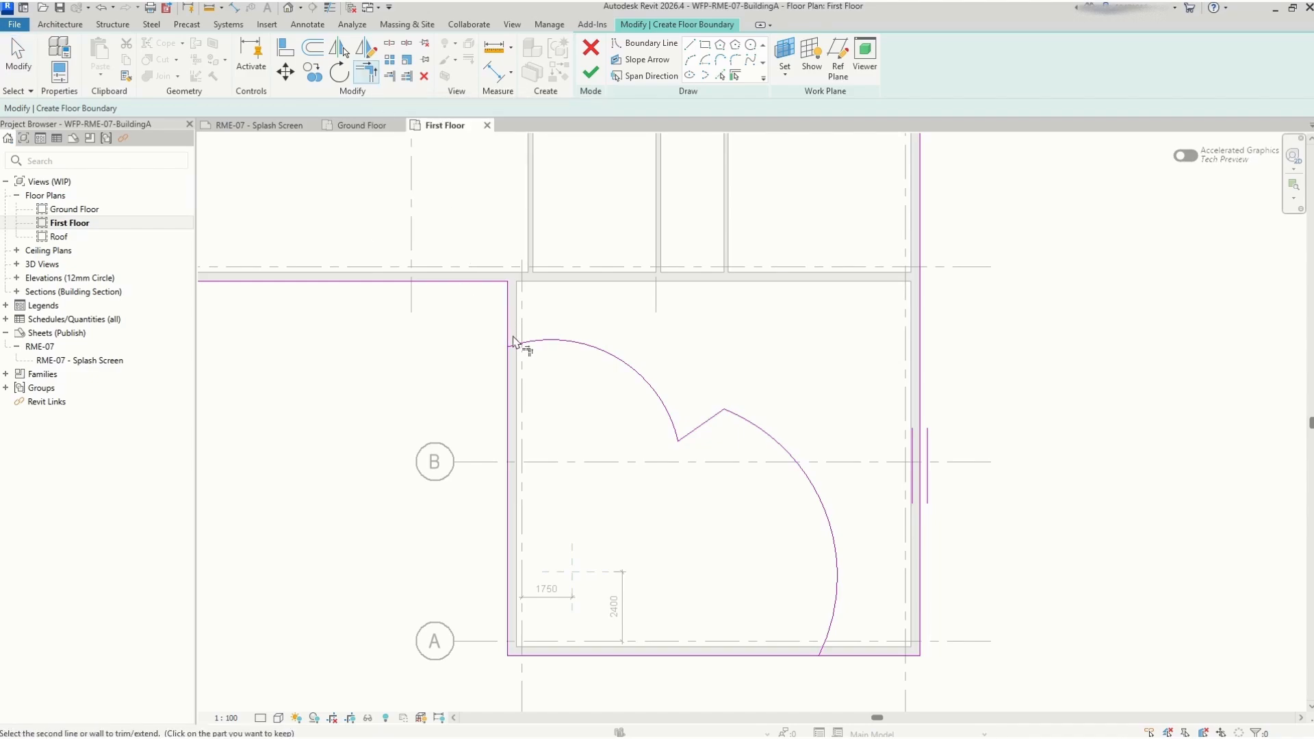
{"action": "left_click", "coordinate": [518, 347]}
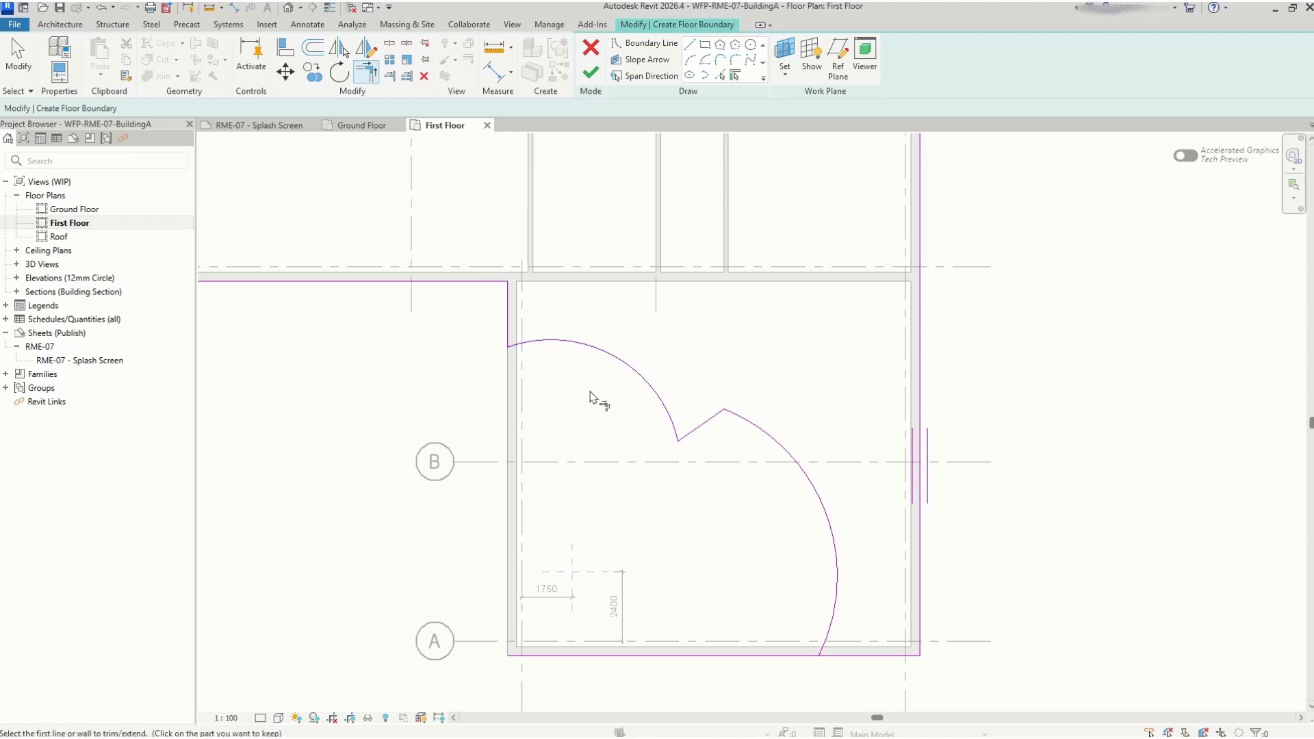
{"action": "left_click", "coordinate": [819, 646]}
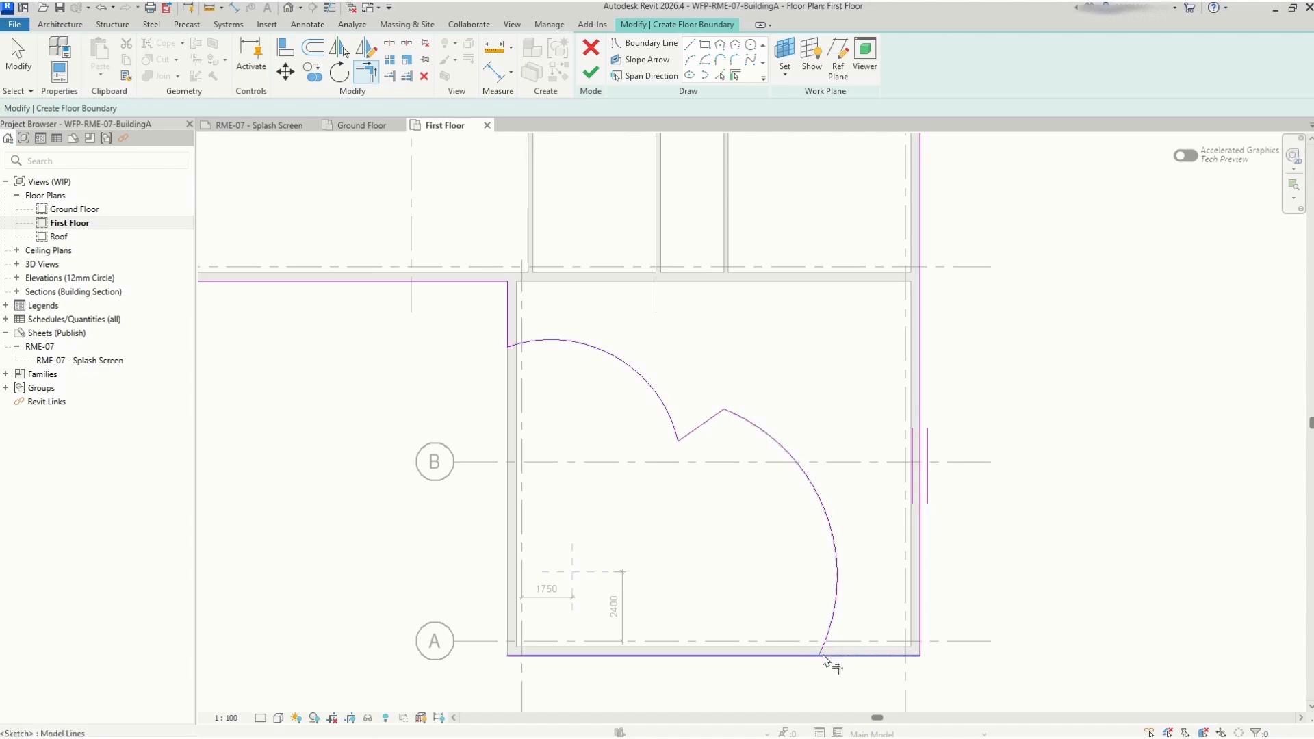
{"action": "left_click", "coordinate": [825, 655]}
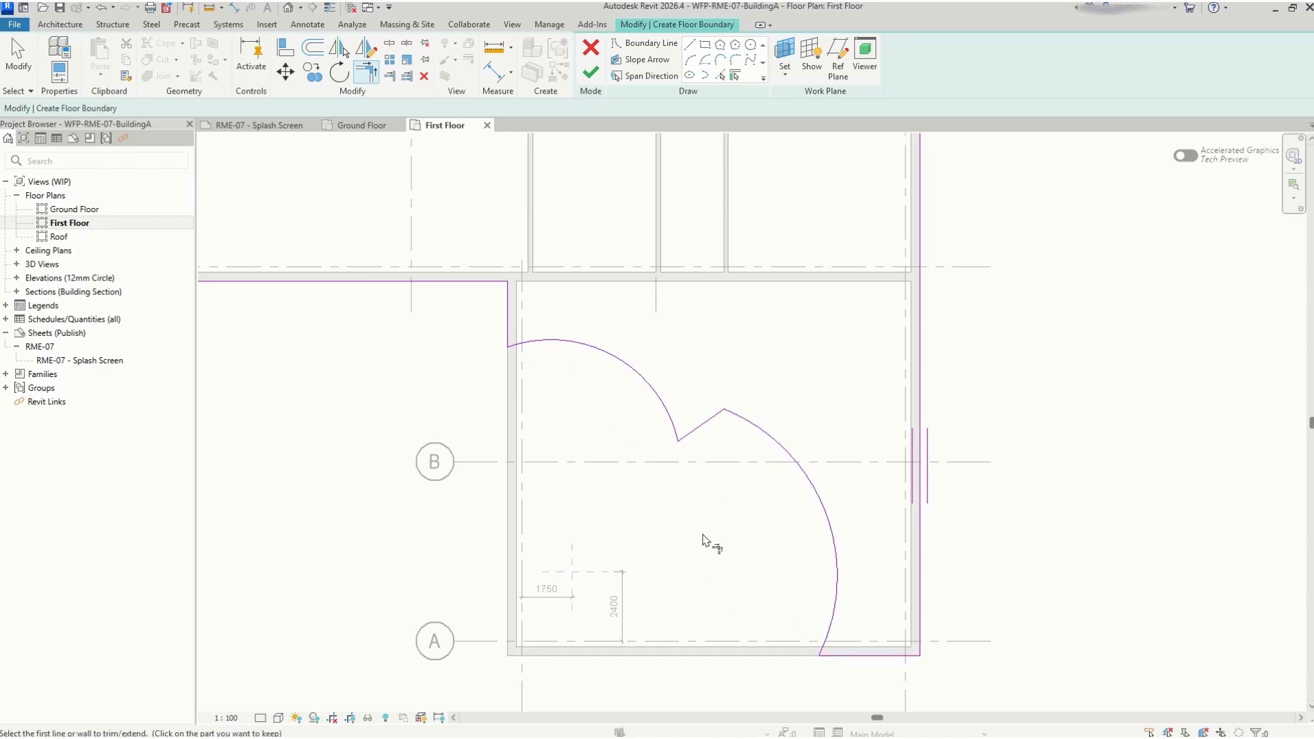
{"action": "key", "text": "Escape"}
Finish the floor sketch without saving or attaching walls to the slab, joining the geometry and cutting the overlapping volume from the walls
{"action": "scroll", "coordinate": [709, 535], "scroll_direction": "down", "scroll_amount": 5}
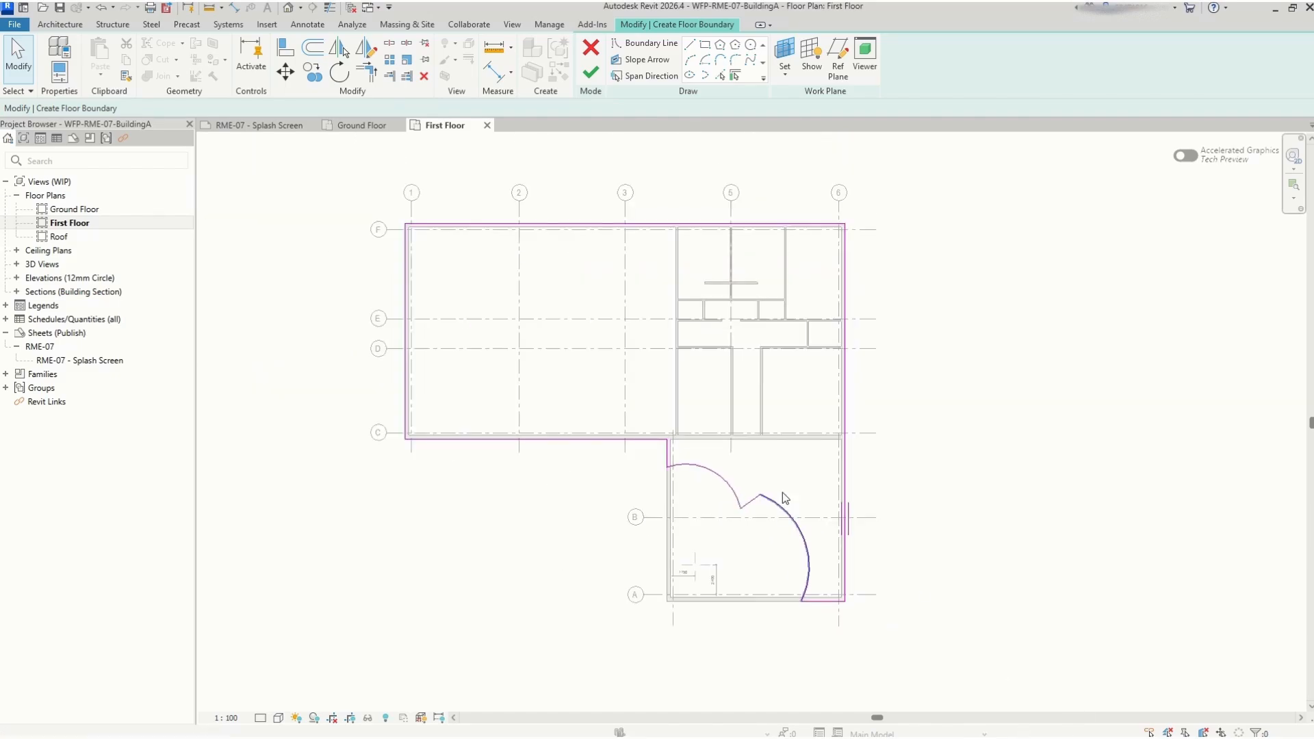
{"action": "left_click", "coordinate": [592, 73]}
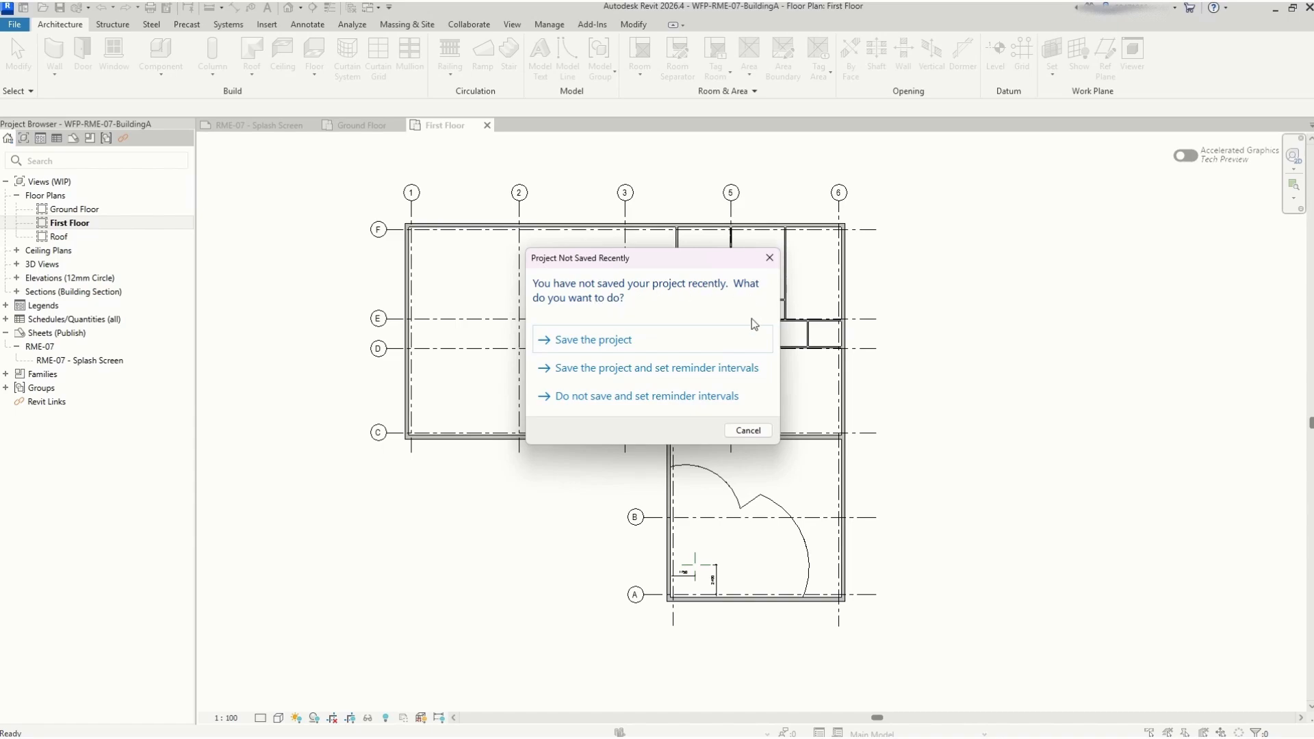
{"action": "left_click", "coordinate": [756, 432]}
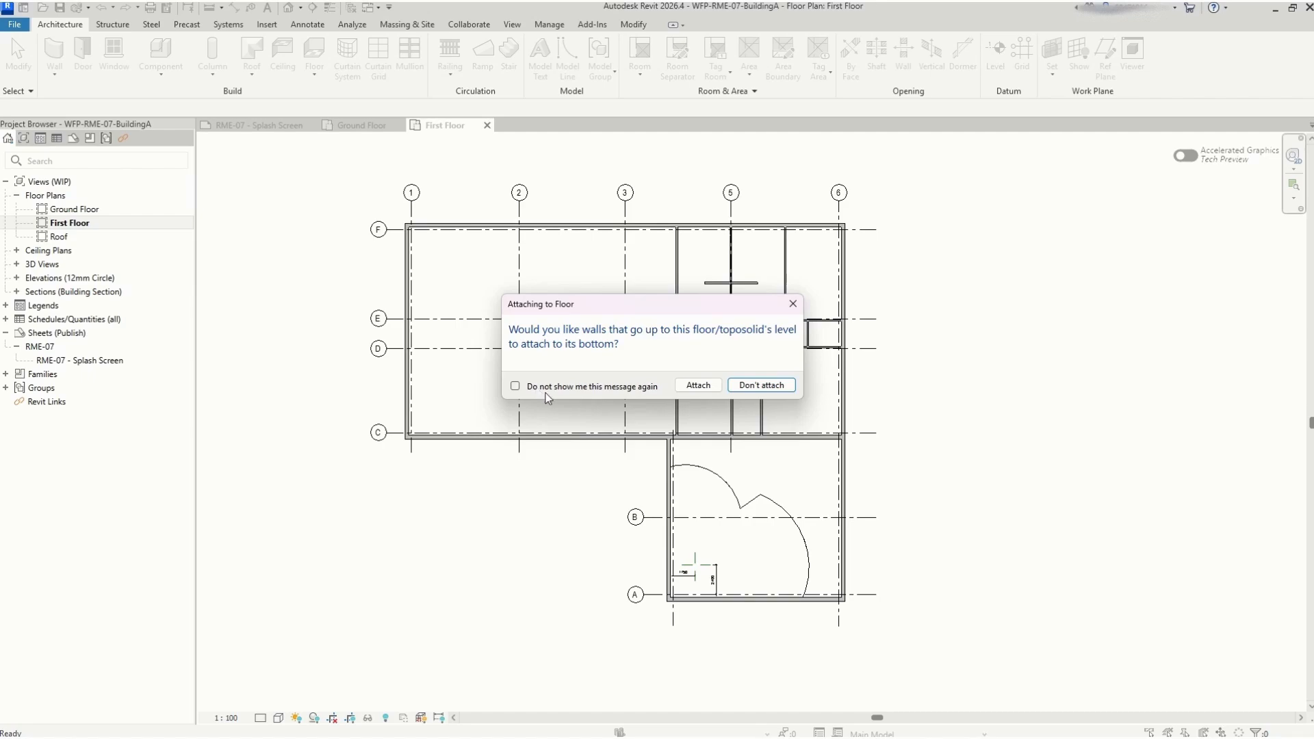
{"action": "left_click", "coordinate": [761, 386]}
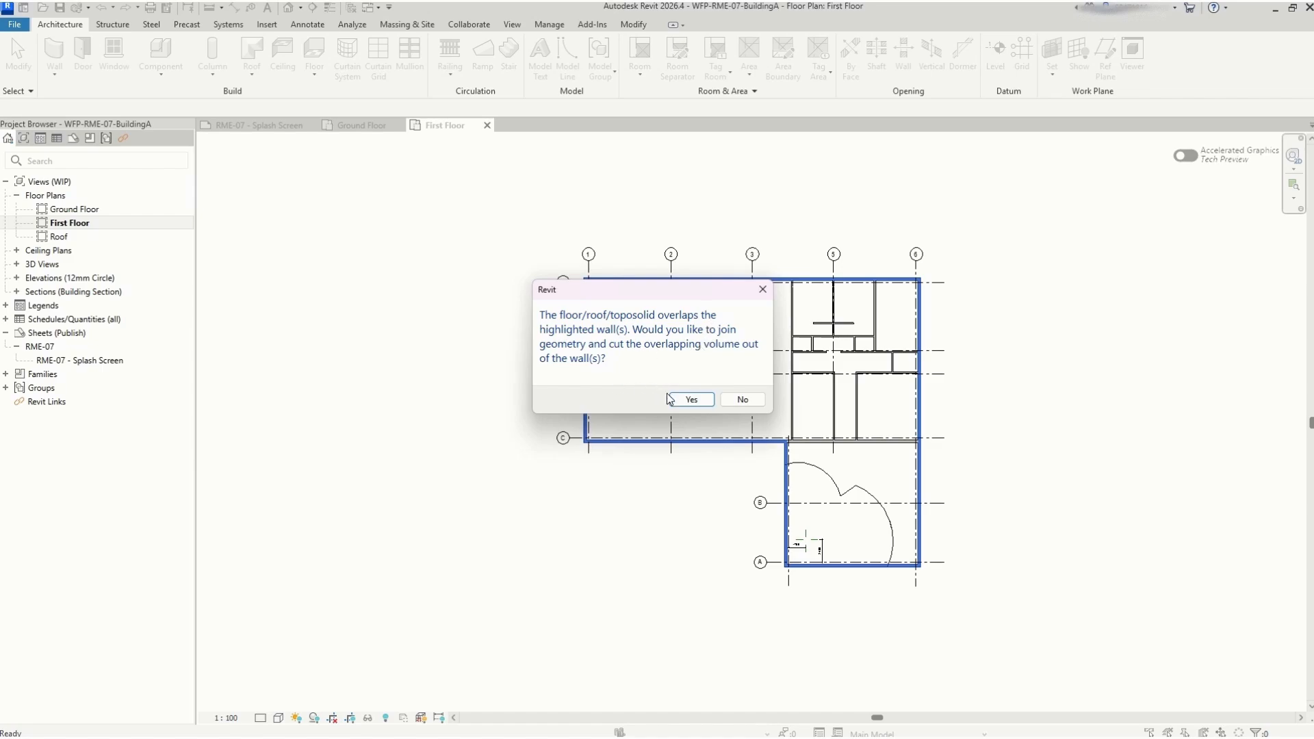
{"action": "left_click", "coordinate": [690, 399]}
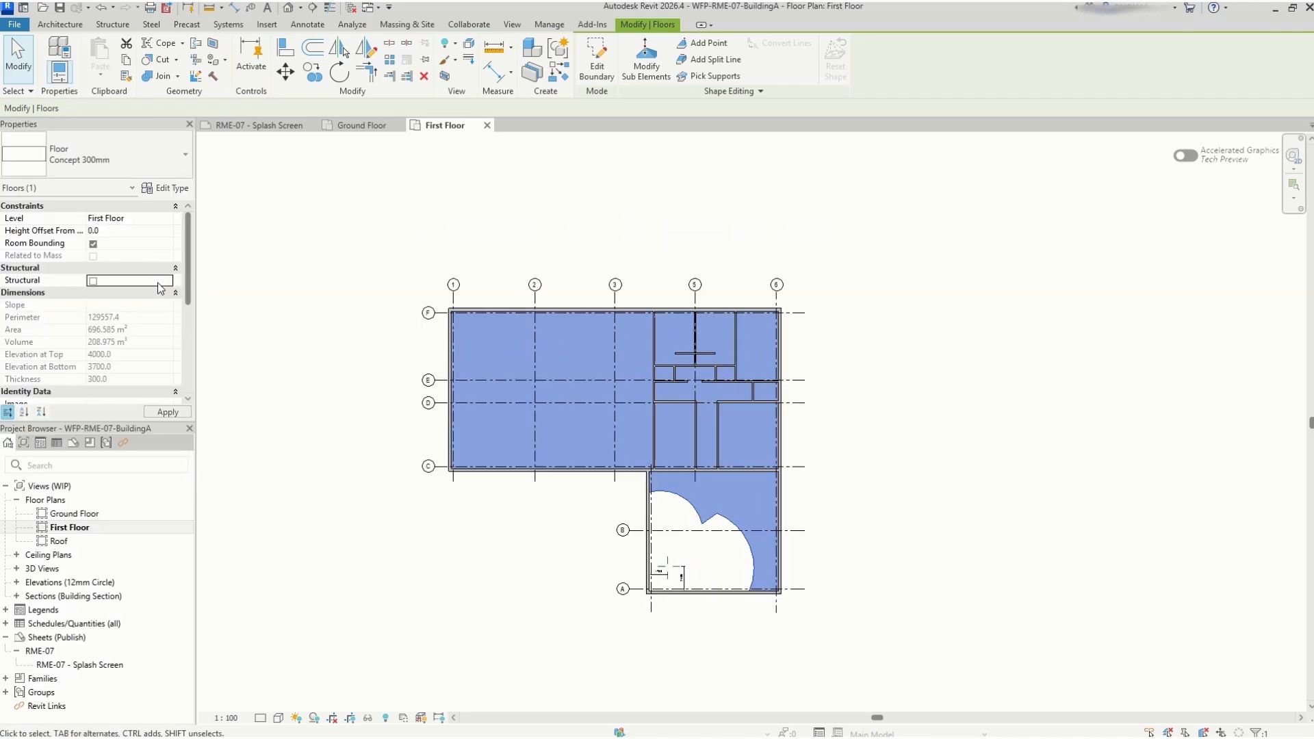
{"action": "scroll", "coordinate": [114, 364], "scroll_direction": "down", "scroll_amount": 2}
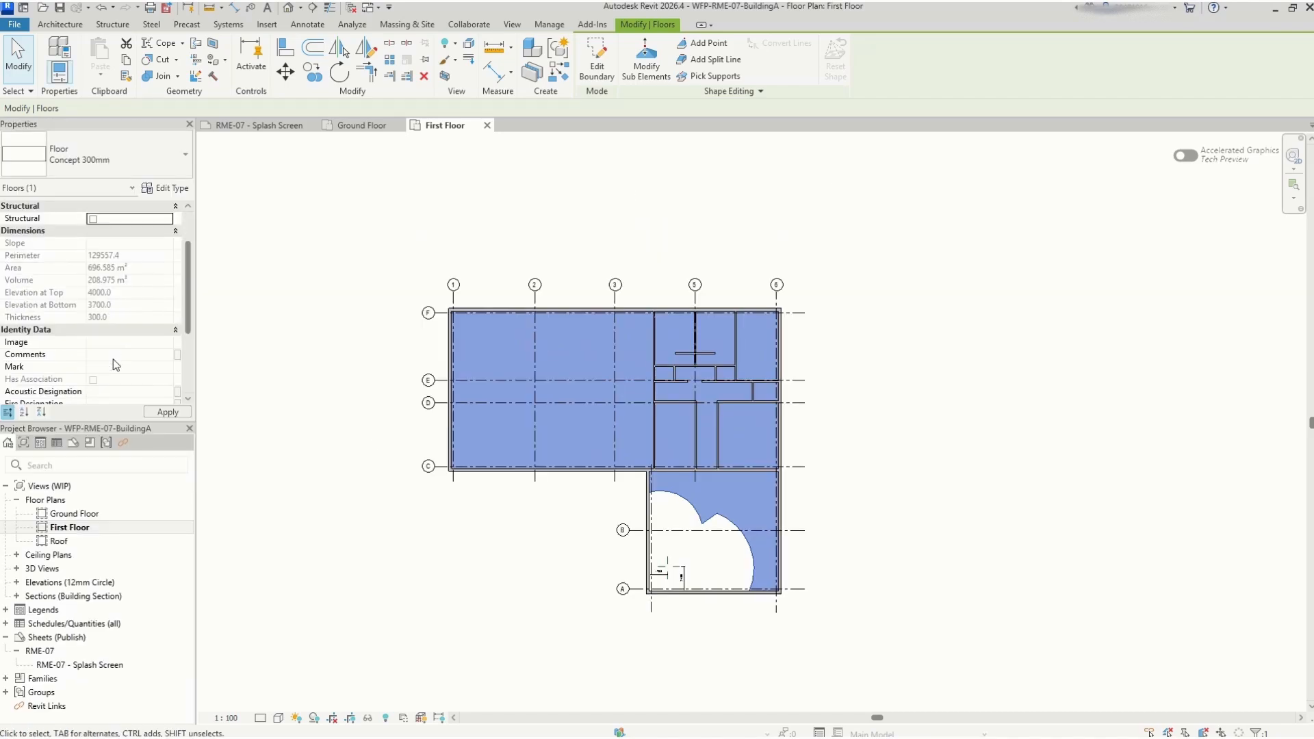
{"action": "scroll", "coordinate": [119, 345], "scroll_direction": "down", "scroll_amount": 2}
{"action": "scroll", "coordinate": [120, 345], "scroll_direction": "down", "scroll_amount": 3}
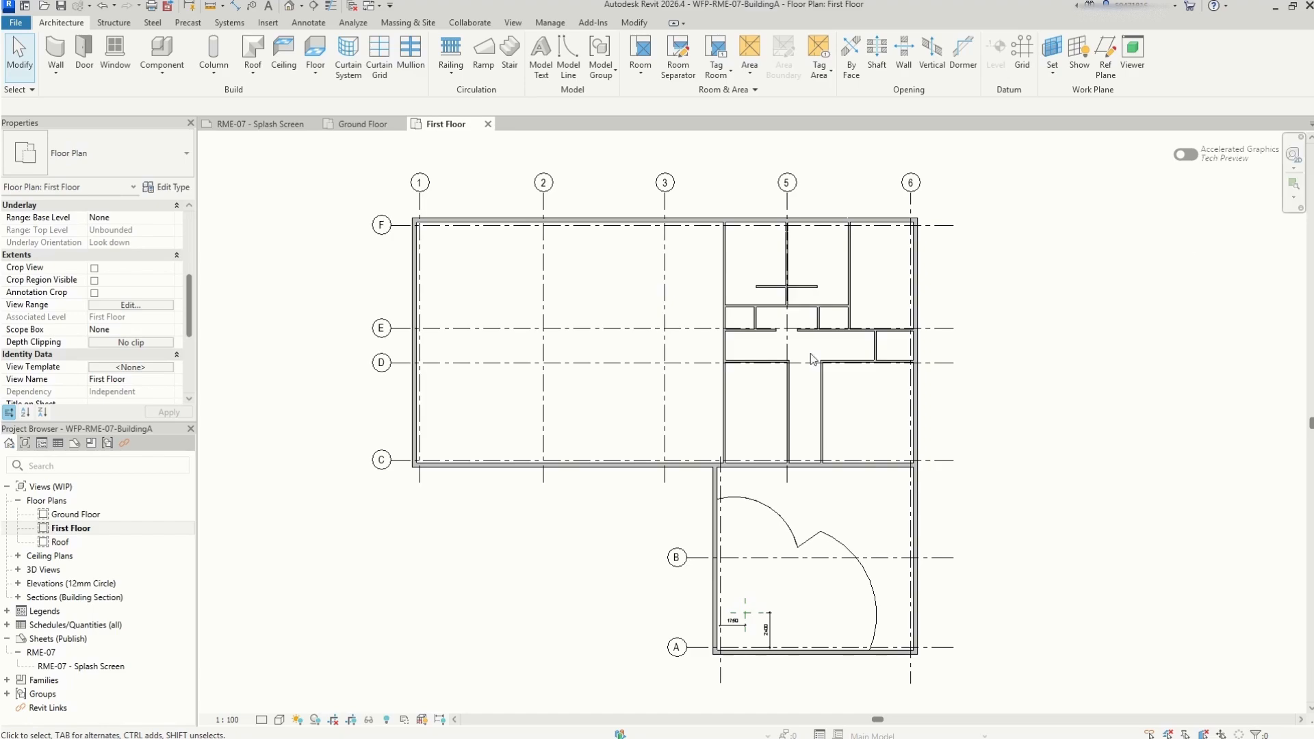
Open the Roof floor plan and start a roof by footprint that picks walls with Defines slope on and a 500 mm overhang
{"action": "double_click", "coordinate": [60, 542]}
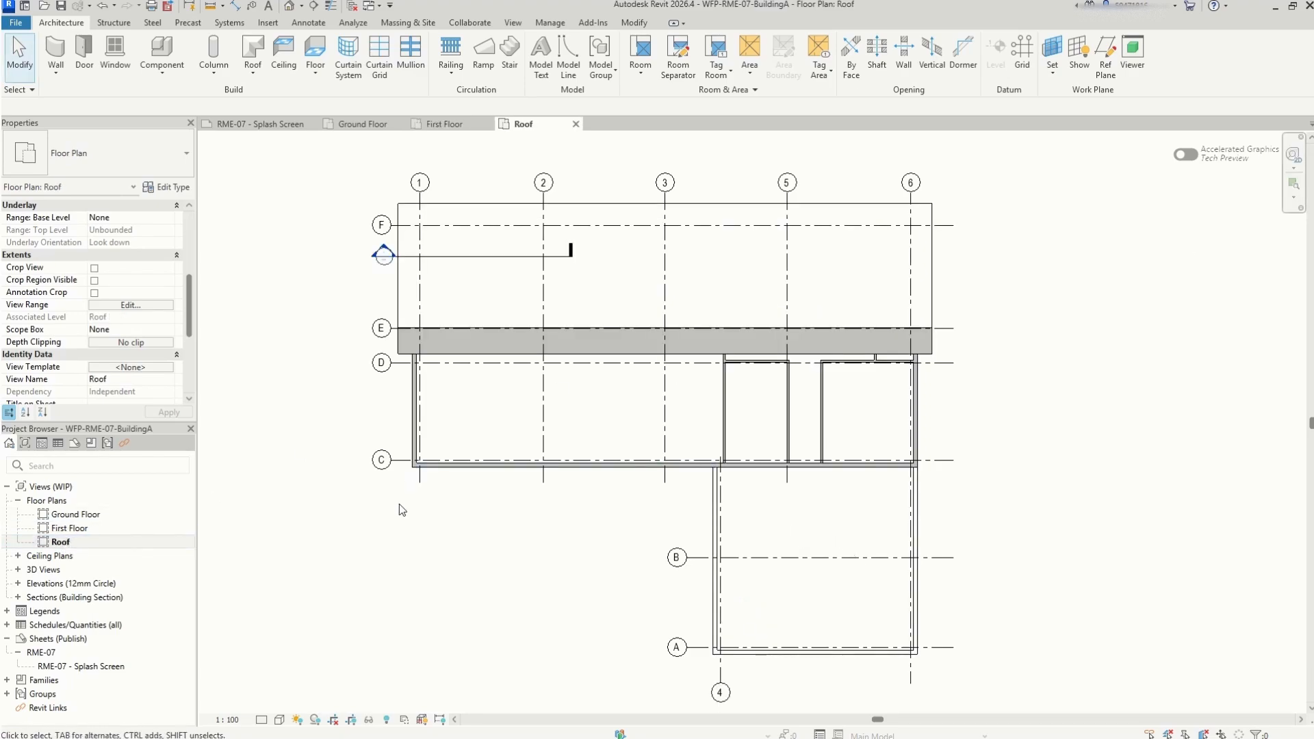
{"action": "scroll", "coordinate": [401, 510], "scroll_direction": "down", "scroll_amount": 1}
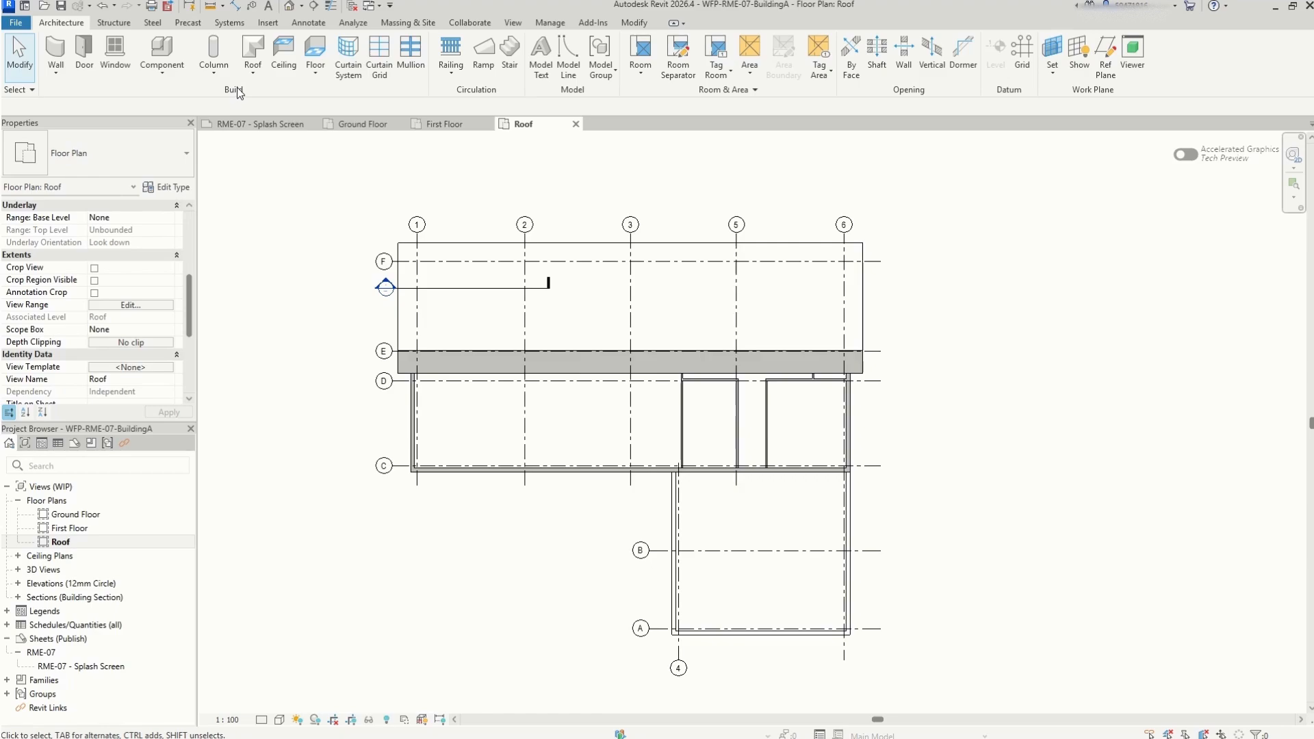
{"action": "left_click", "coordinate": [252, 72]}
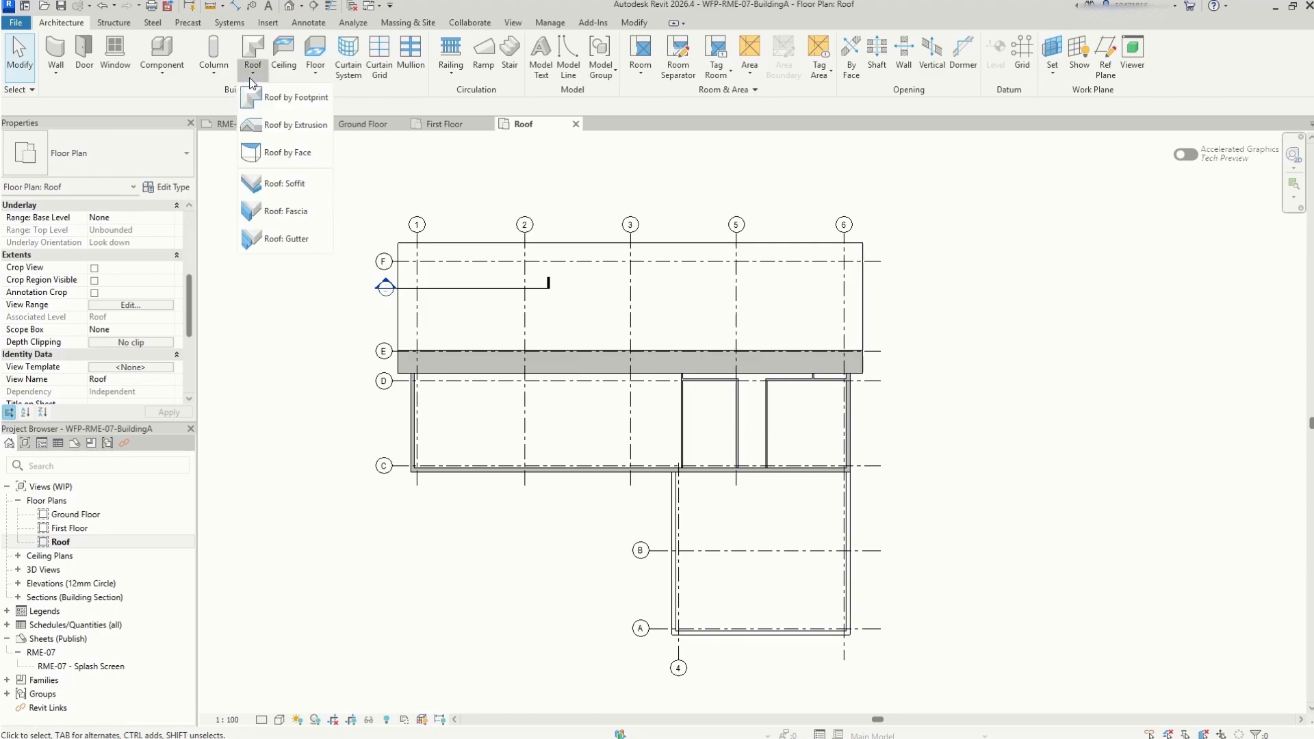
{"action": "left_click", "coordinate": [267, 97]}
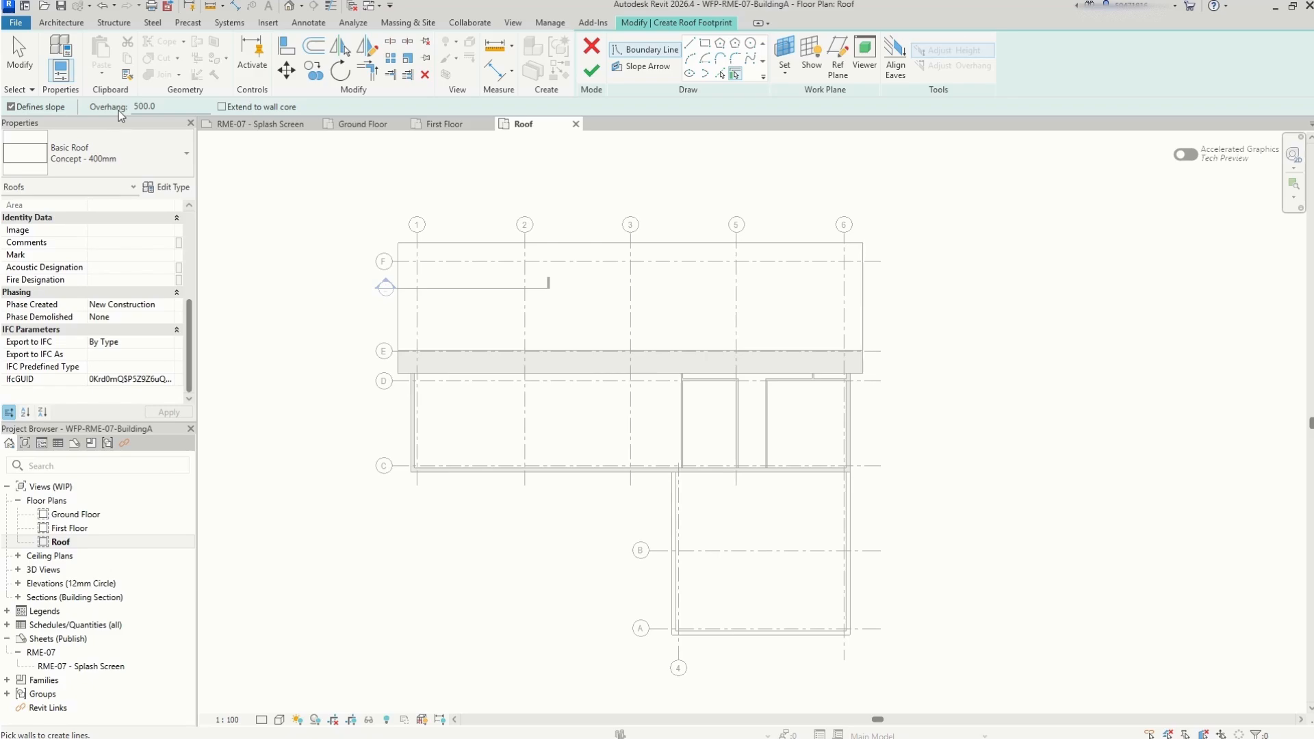
{"action": "left_click", "coordinate": [146, 107]}
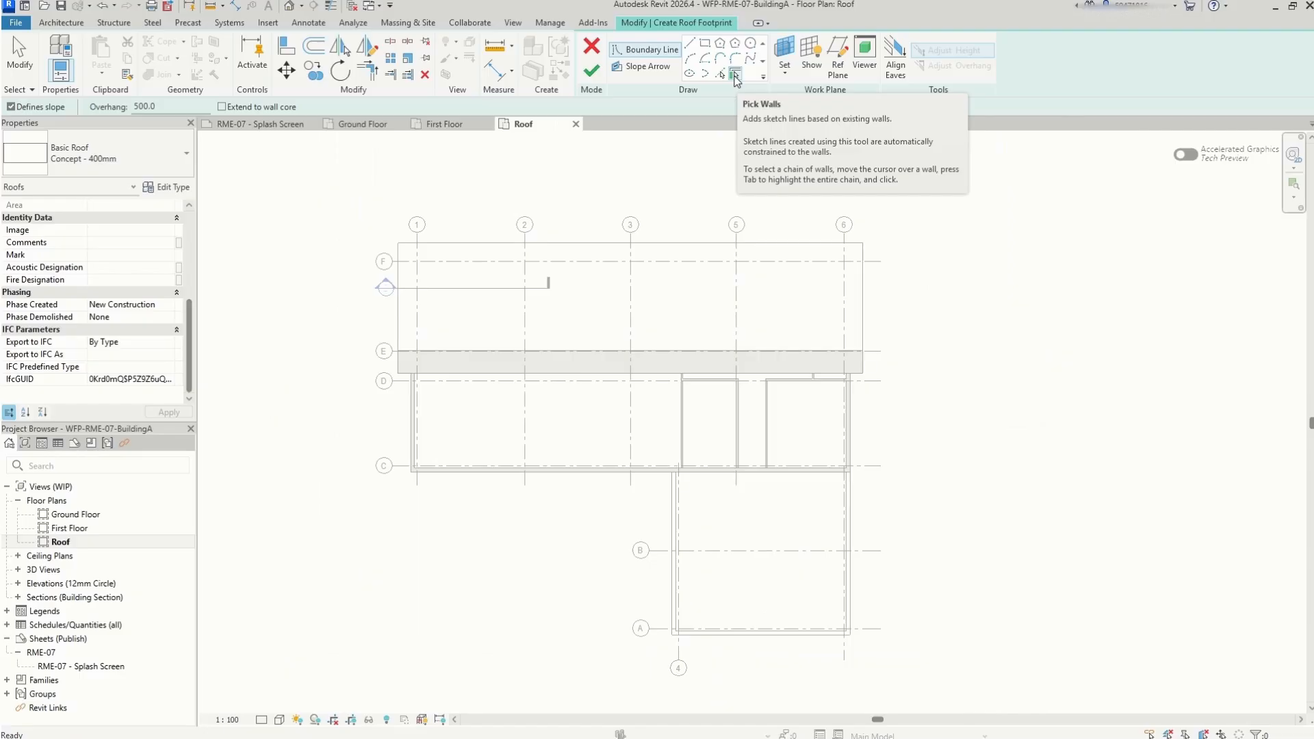
{"action": "left_click", "coordinate": [735, 74]}
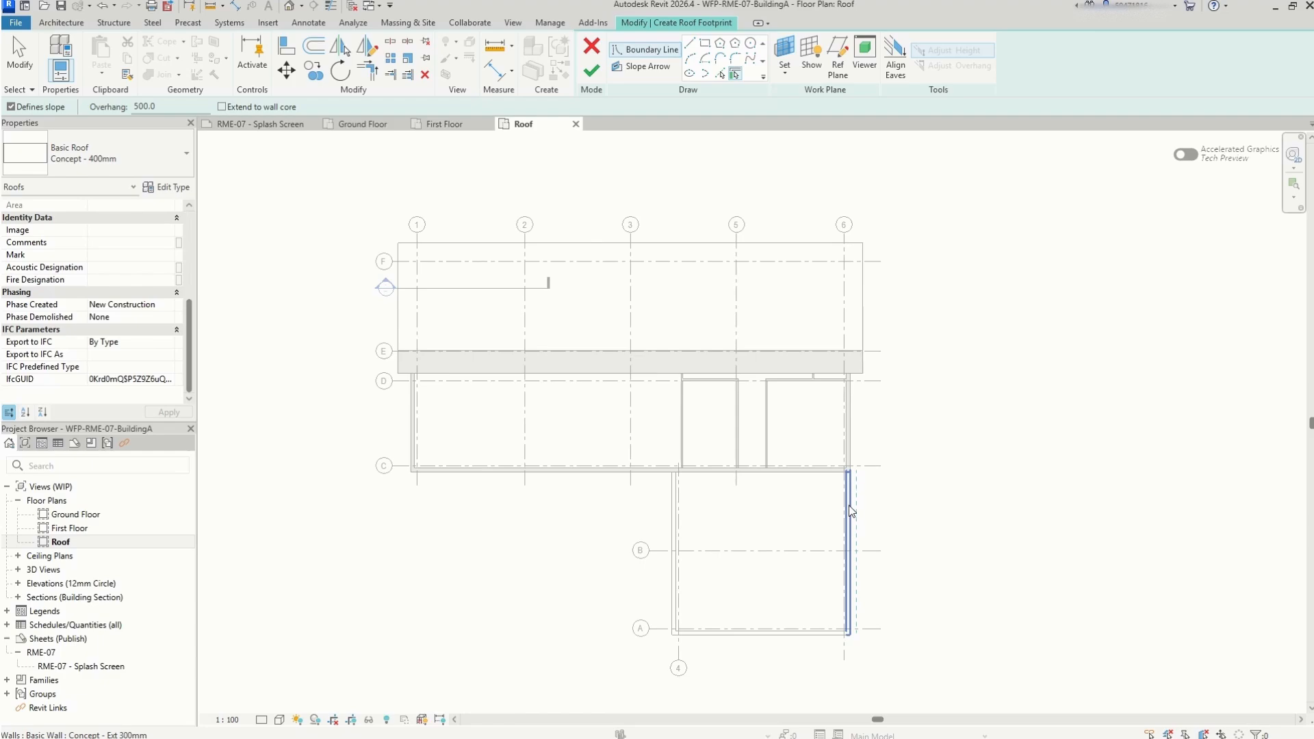
Add roof boundary lines along the east, south and west walls of the southern wing
{"action": "scroll", "coordinate": [848, 528], "scroll_direction": "up", "scroll_amount": 2}
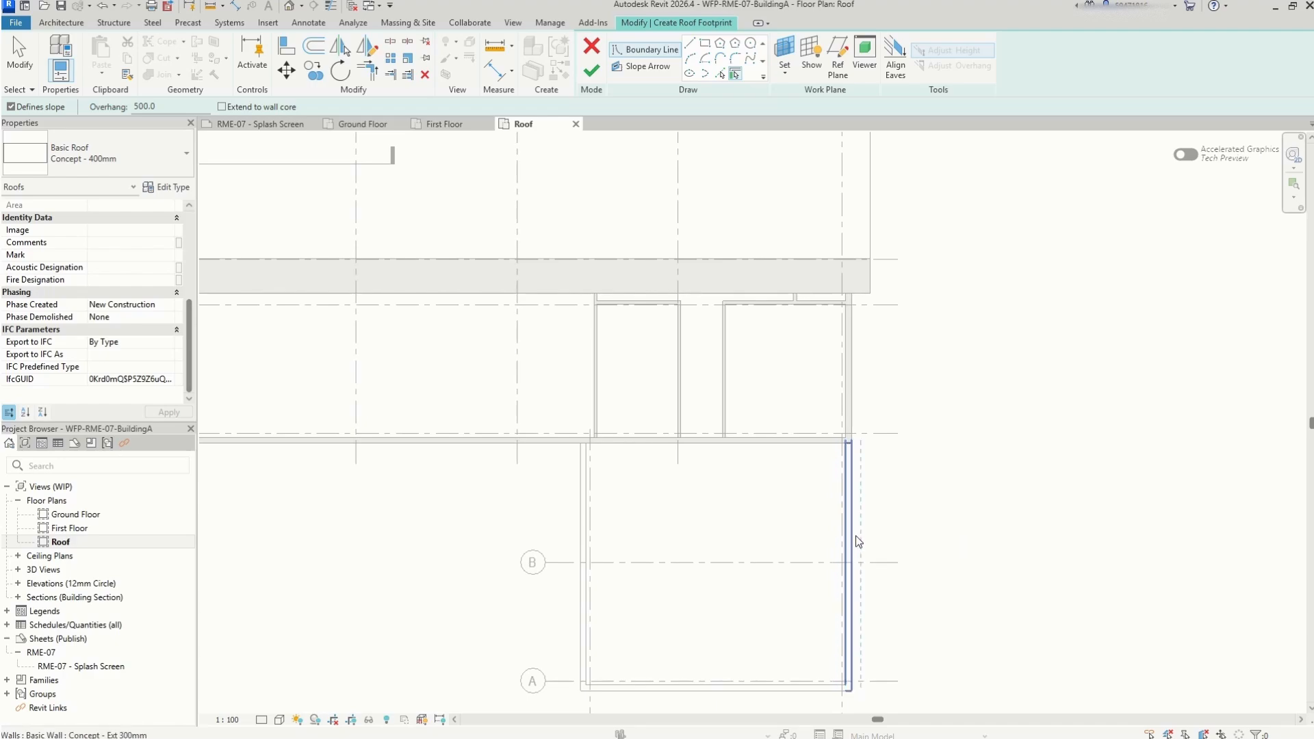
{"action": "left_click", "coordinate": [855, 537]}
{"action": "scroll", "coordinate": [856, 536], "scroll_direction": "down", "scroll_amount": 2}
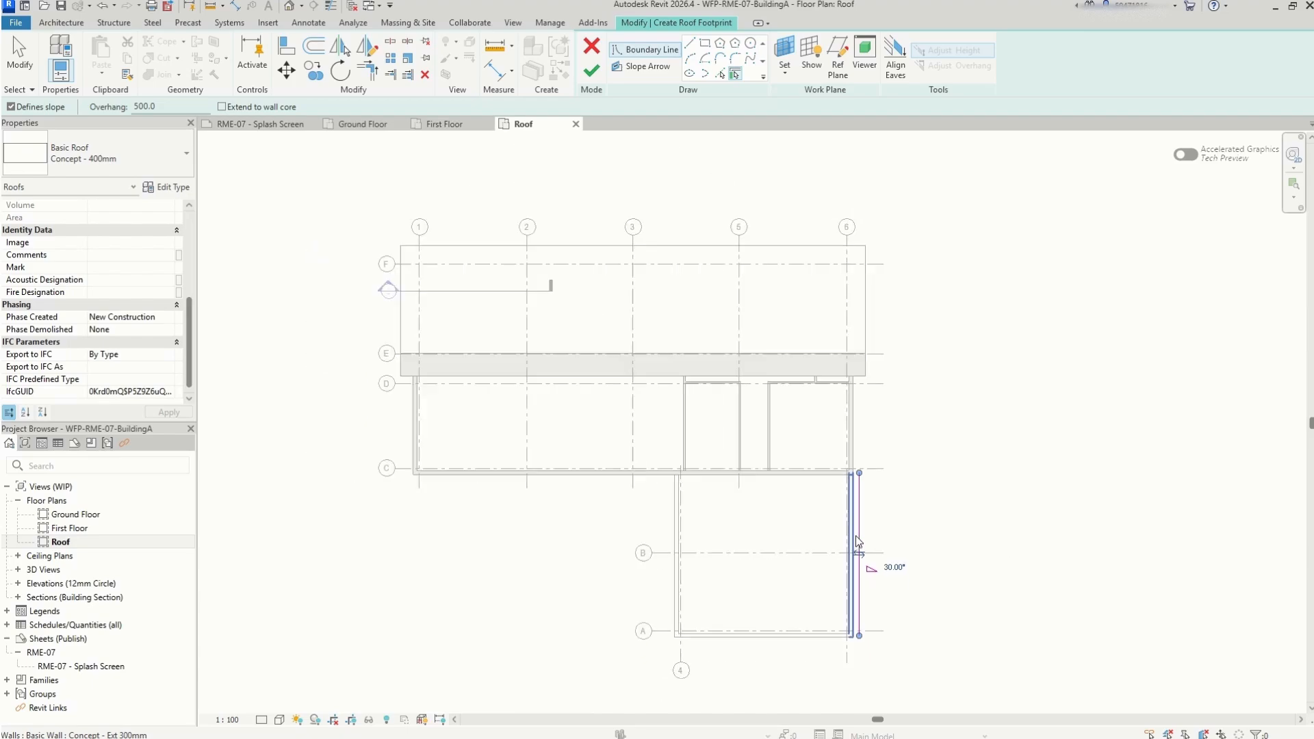
{"action": "scroll", "coordinate": [804, 654], "scroll_direction": "up", "scroll_amount": 3}
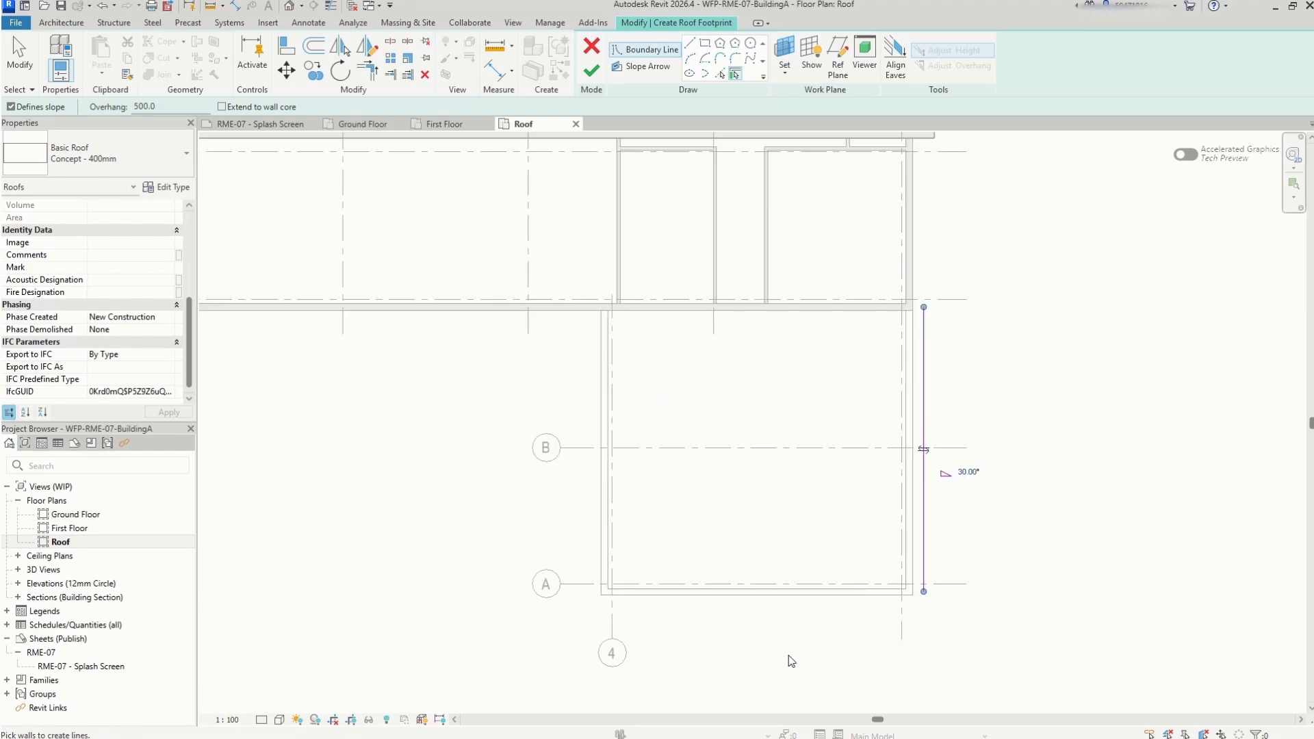
{"action": "left_click", "coordinate": [813, 598]}
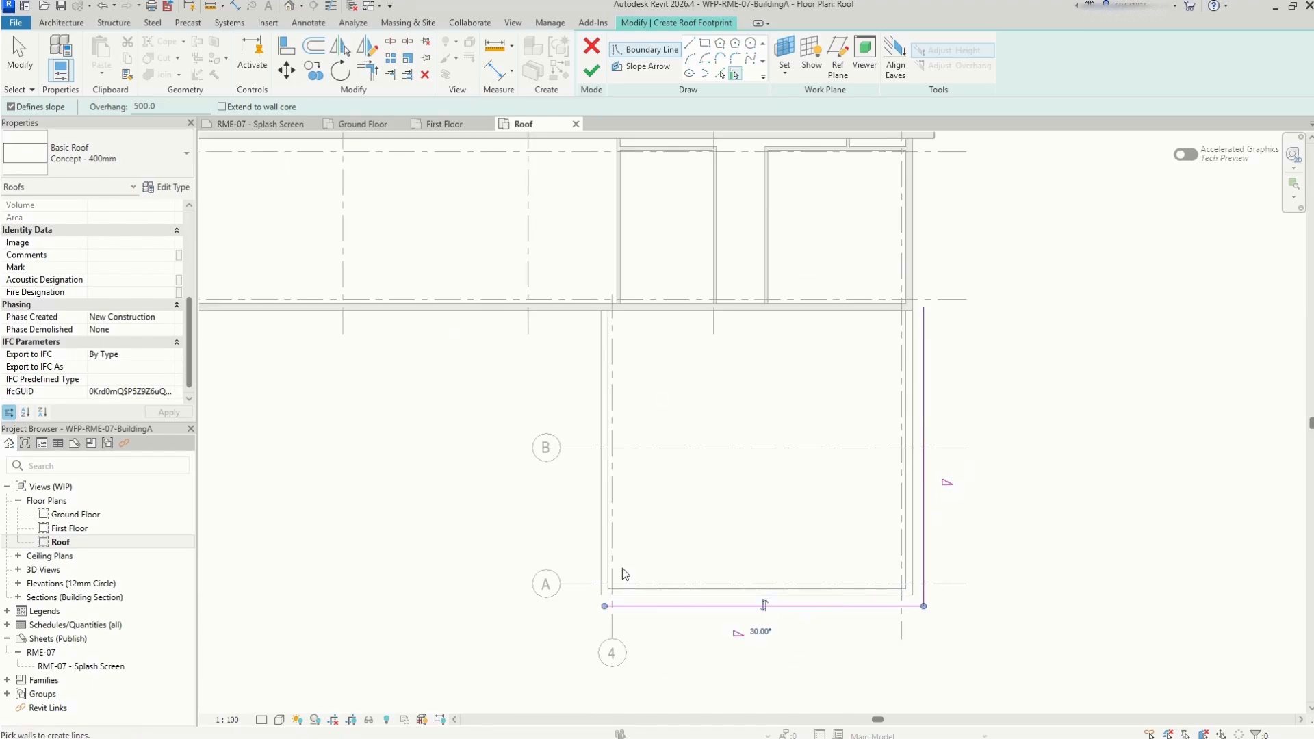
{"action": "left_click", "coordinate": [606, 550]}
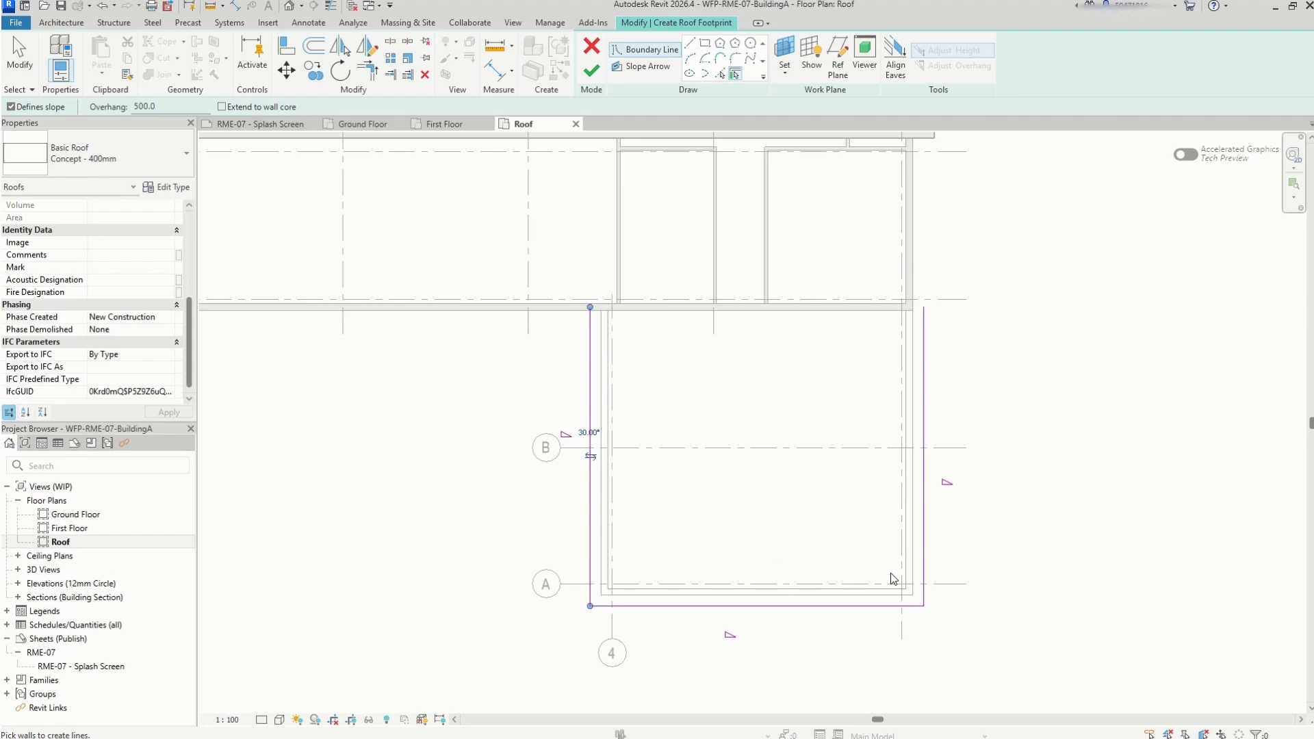
Add a locked boundary line along the wall face at grid C and trim it with the east and west lines into a closed rectangle
{"action": "scroll", "coordinate": [891, 577], "scroll_direction": "down", "scroll_amount": 1}
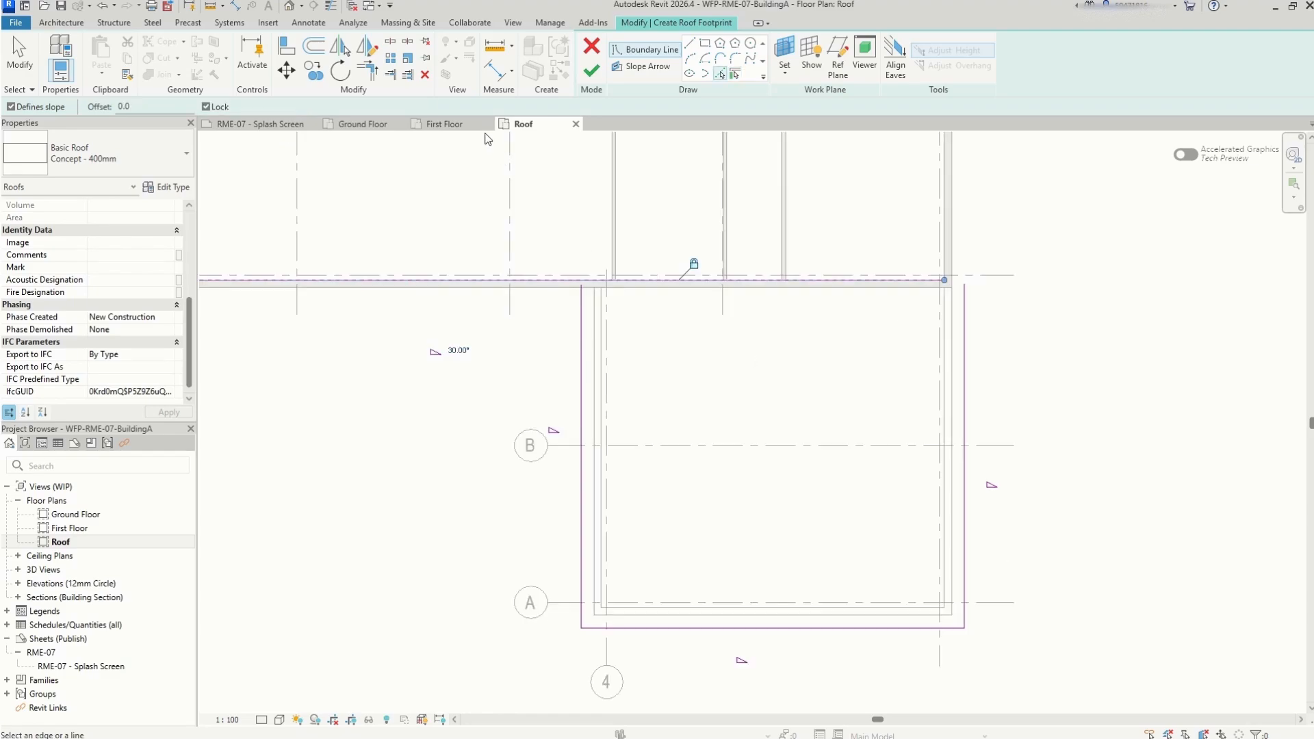
{"action": "left_click", "coordinate": [373, 74]}
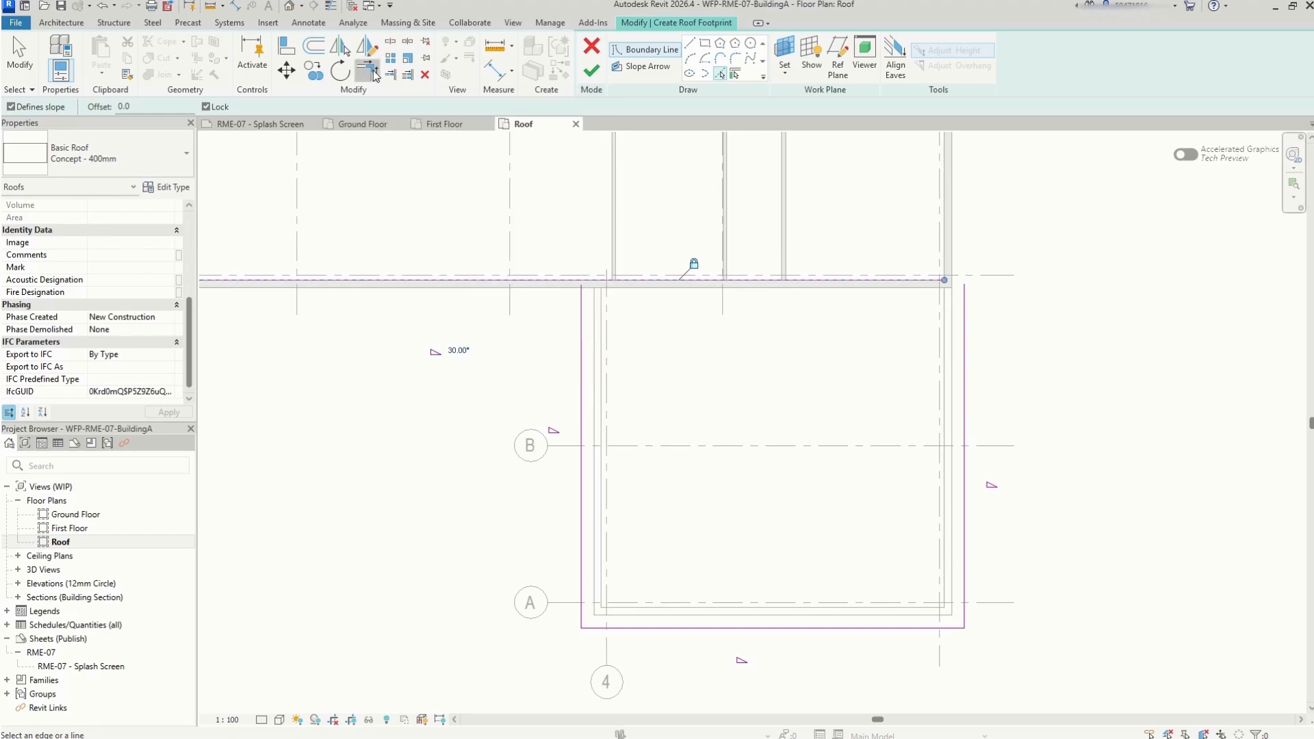
{"action": "left_click", "coordinate": [964, 321]}
{"action": "left_click", "coordinate": [939, 281]}
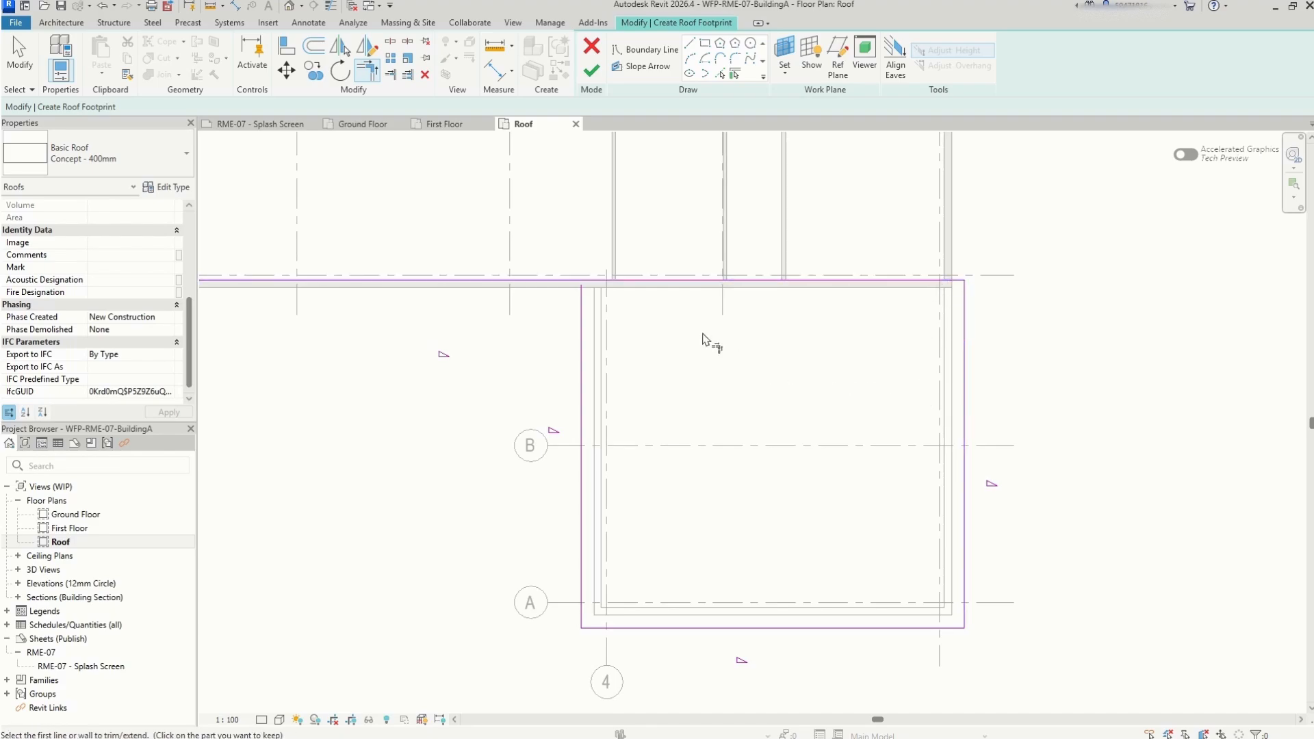
{"action": "left_click", "coordinate": [585, 314]}
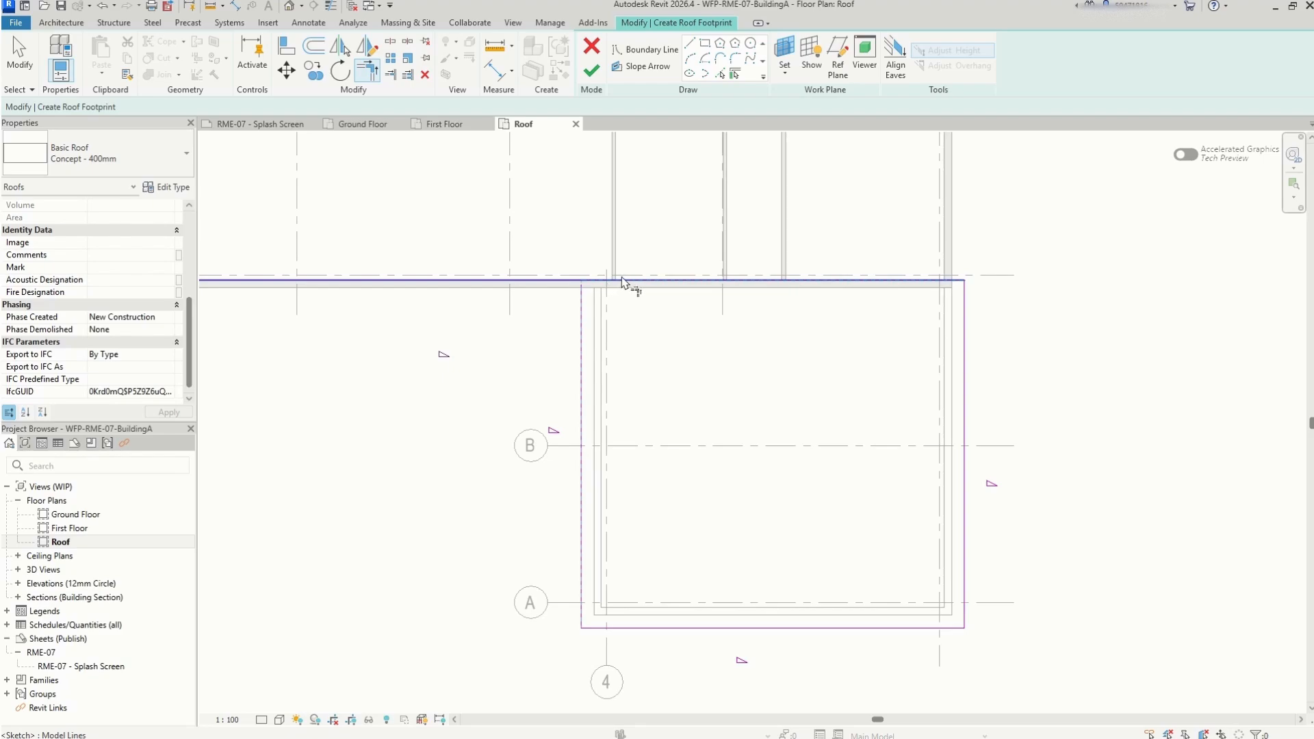
{"action": "left_click", "coordinate": [622, 281]}
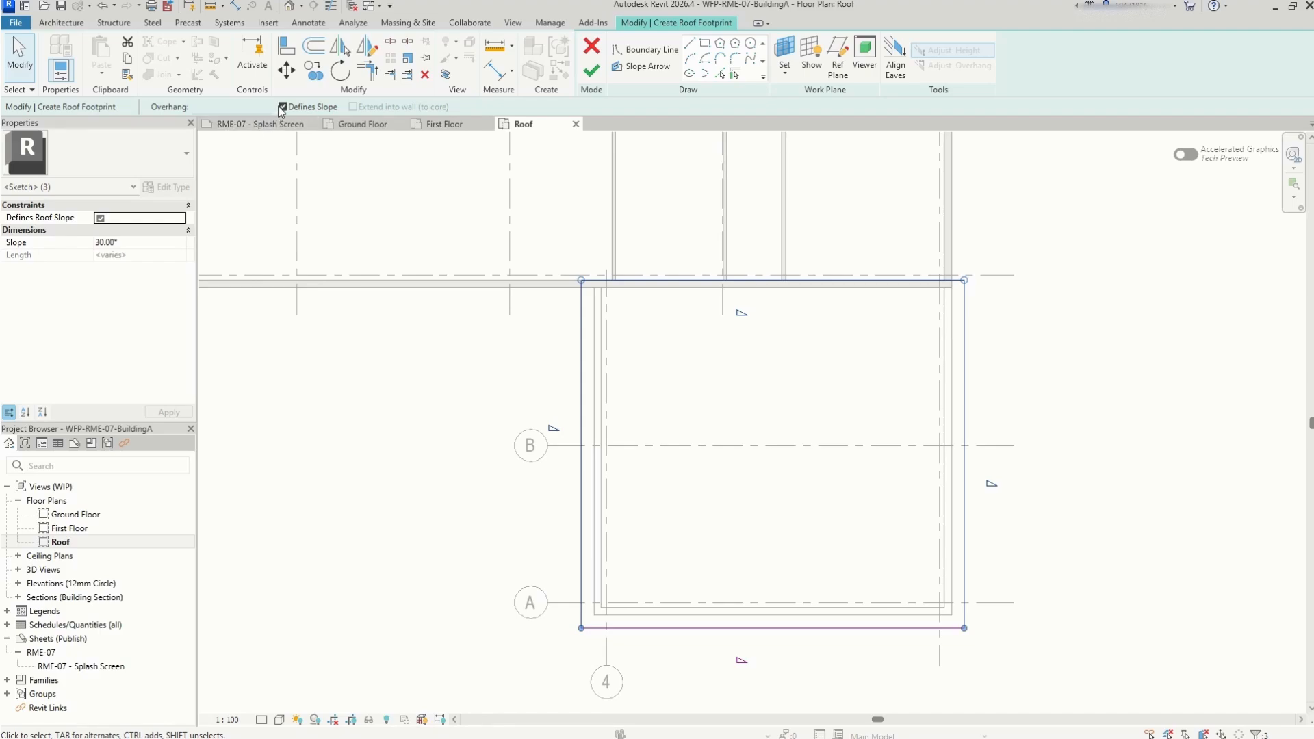
Try clearing Defines Slope on the west, north and east roof boundary lines
{"action": "left_click", "coordinate": [282, 107]}
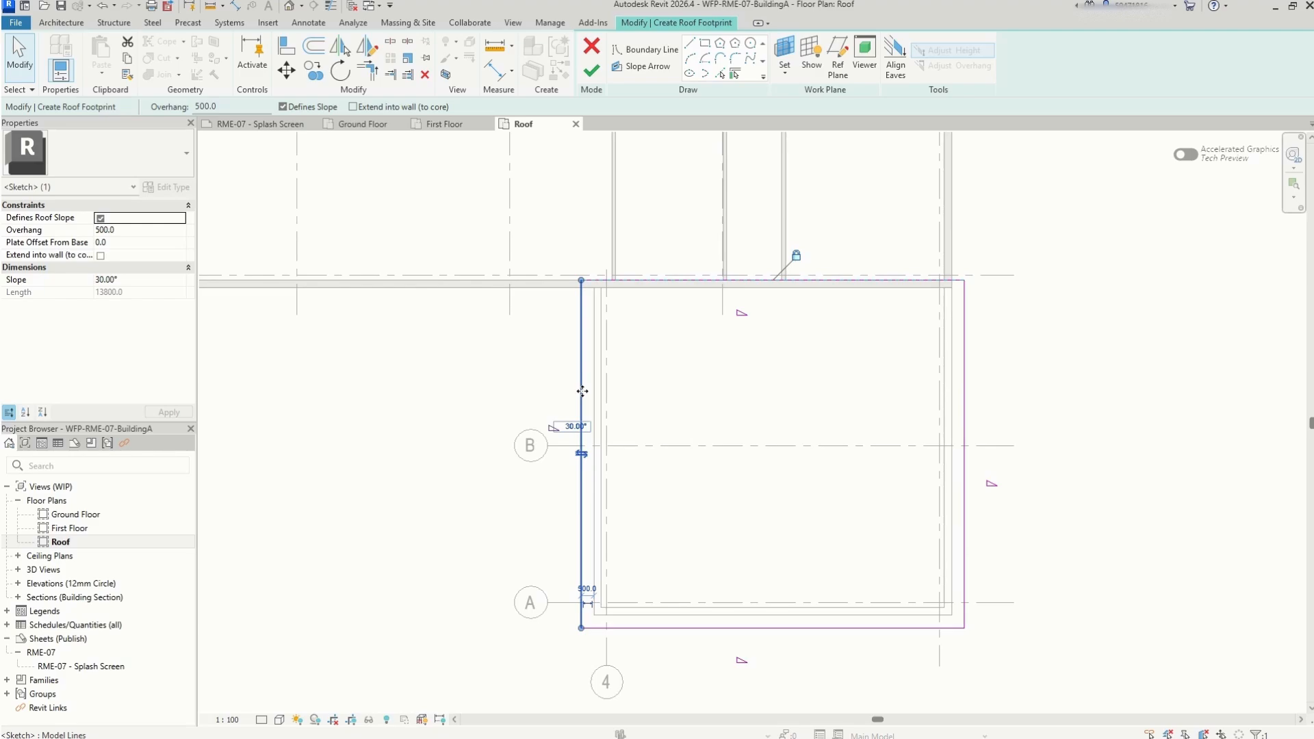
Set the slope of the west roof boundary line to 5°
{"action": "left_click", "coordinate": [380, 340]}
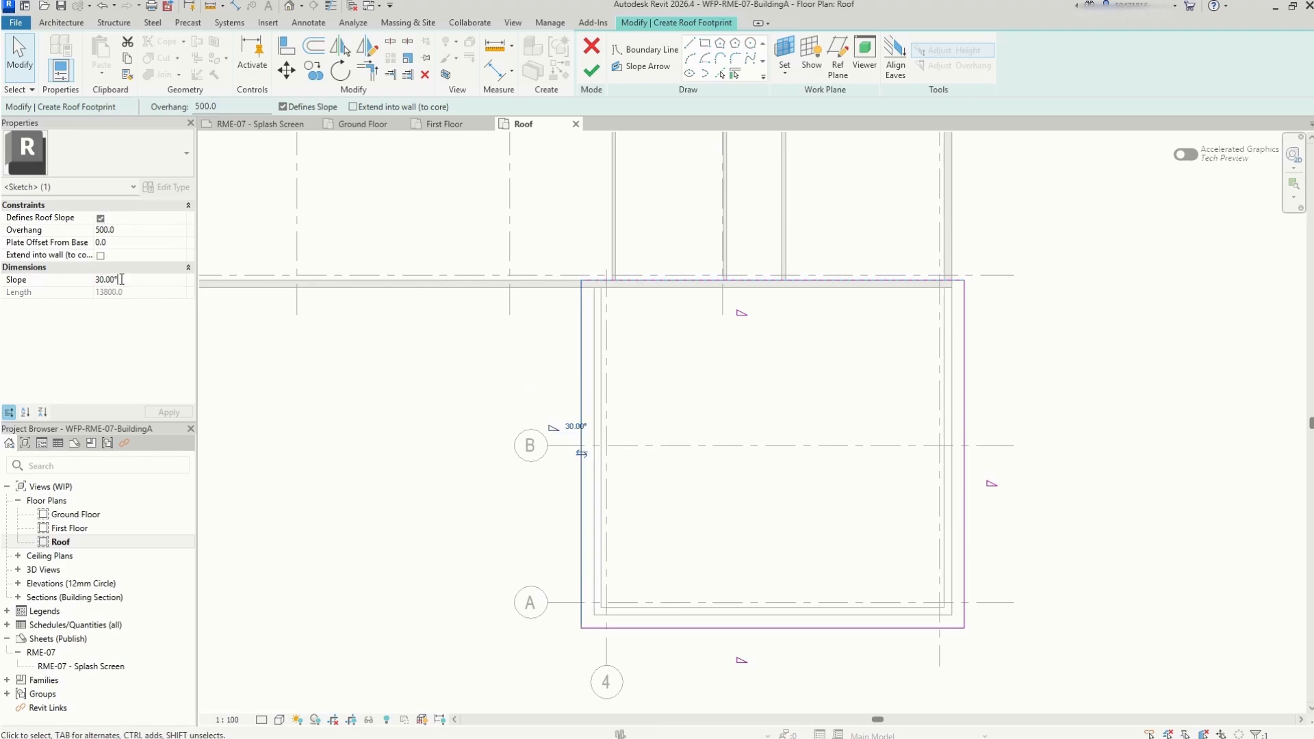
{"action": "left_click_drag", "start_coordinate": [120, 280], "coordinate": [95, 281]}
{"action": "type", "text": "5"}
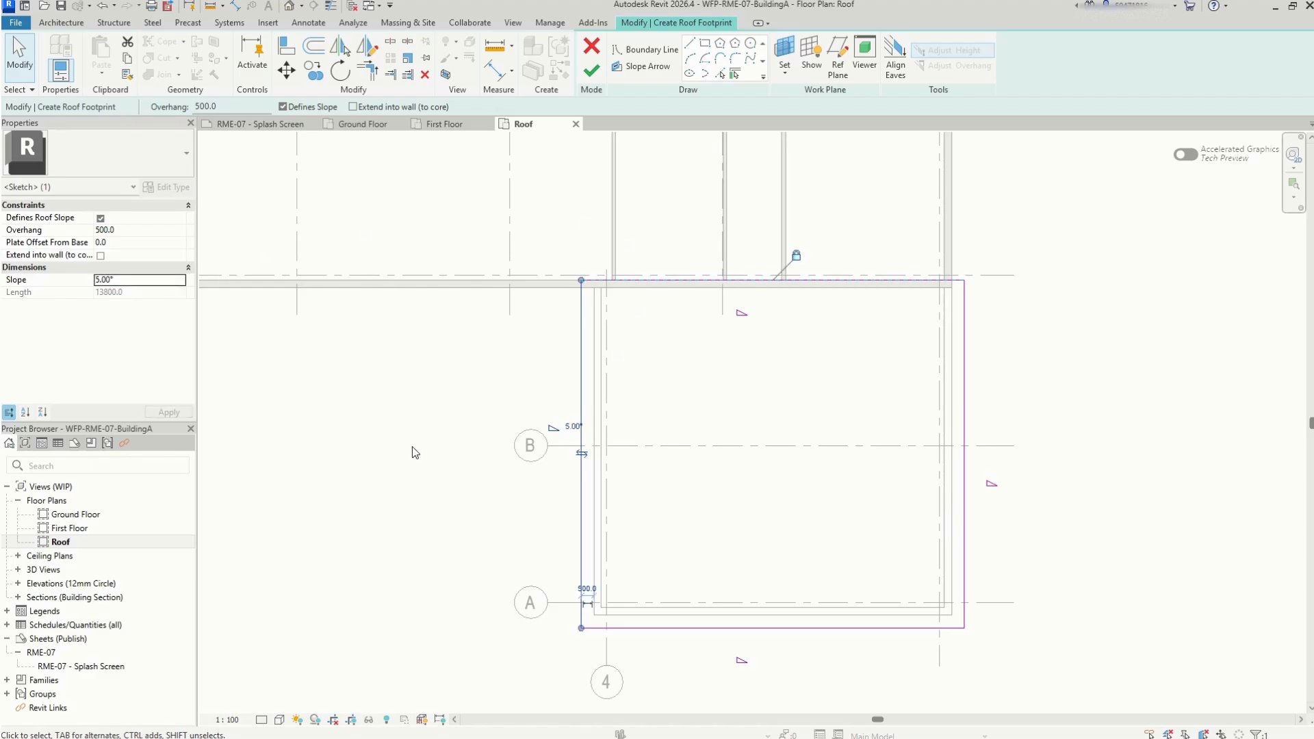
Set the slope of the north roof boundary line along grid C to 5°
{"action": "left_click", "coordinate": [414, 448]}
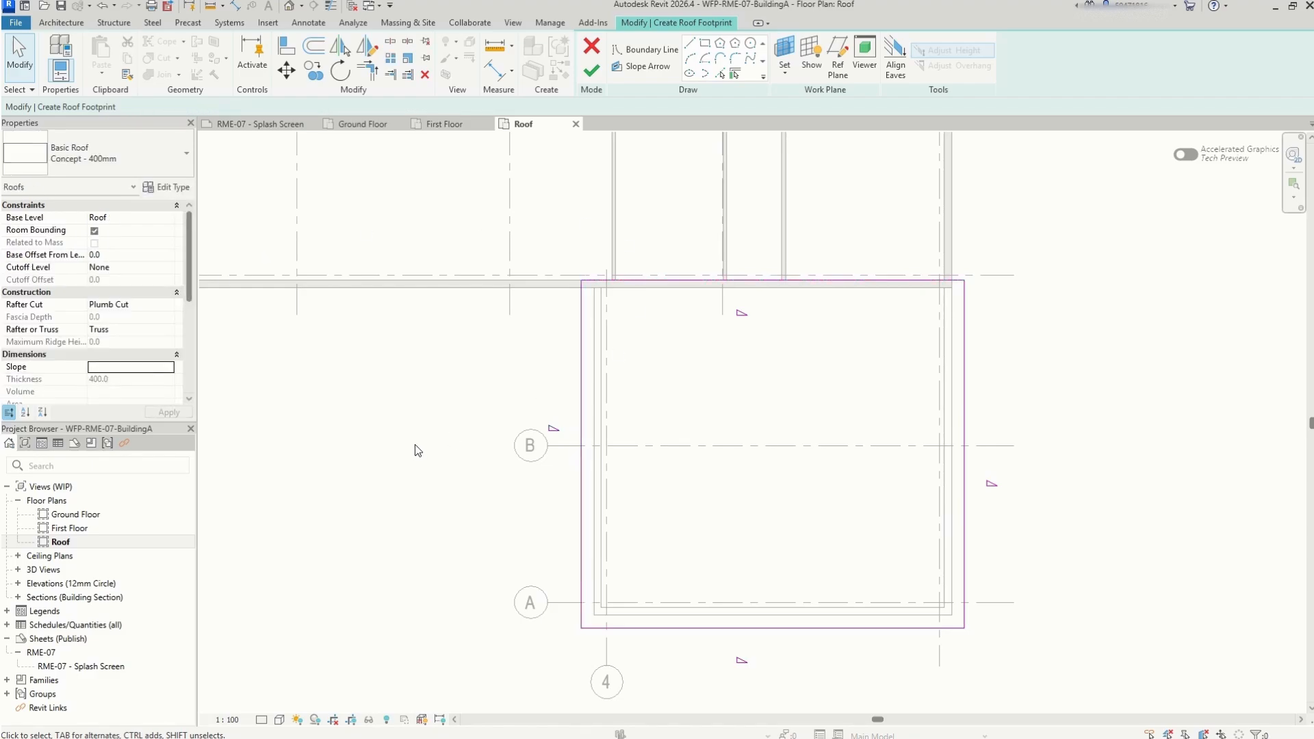
{"action": "left_click", "coordinate": [809, 281]}
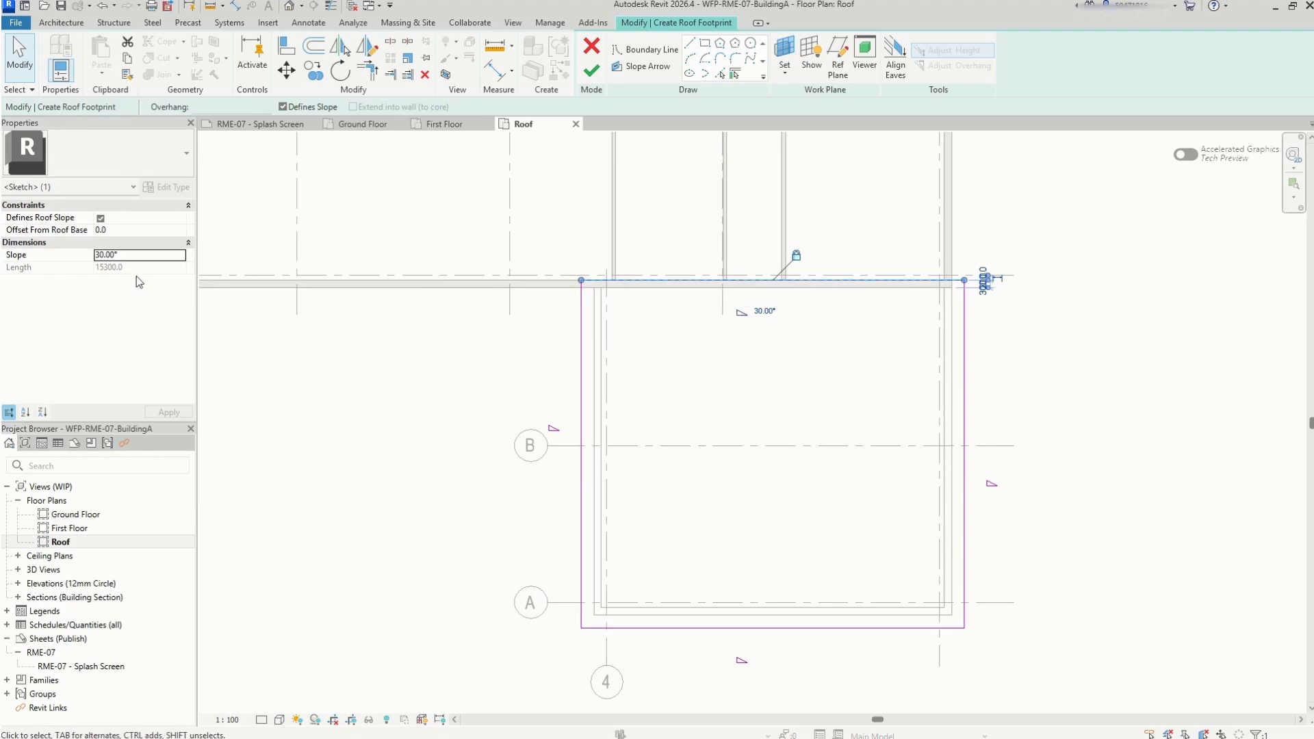
{"action": "left_click", "coordinate": [131, 257]}
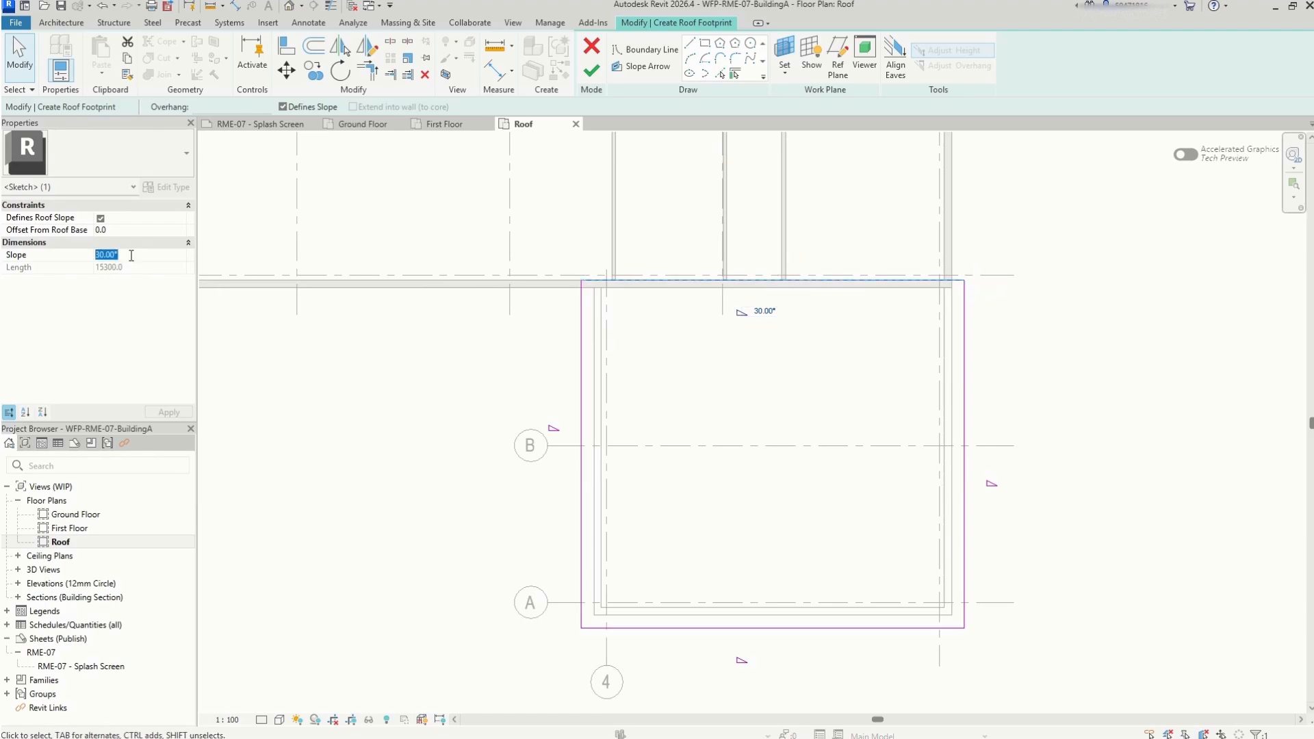
{"action": "type", "text": "5"}
{"action": "key", "text": "Return"}
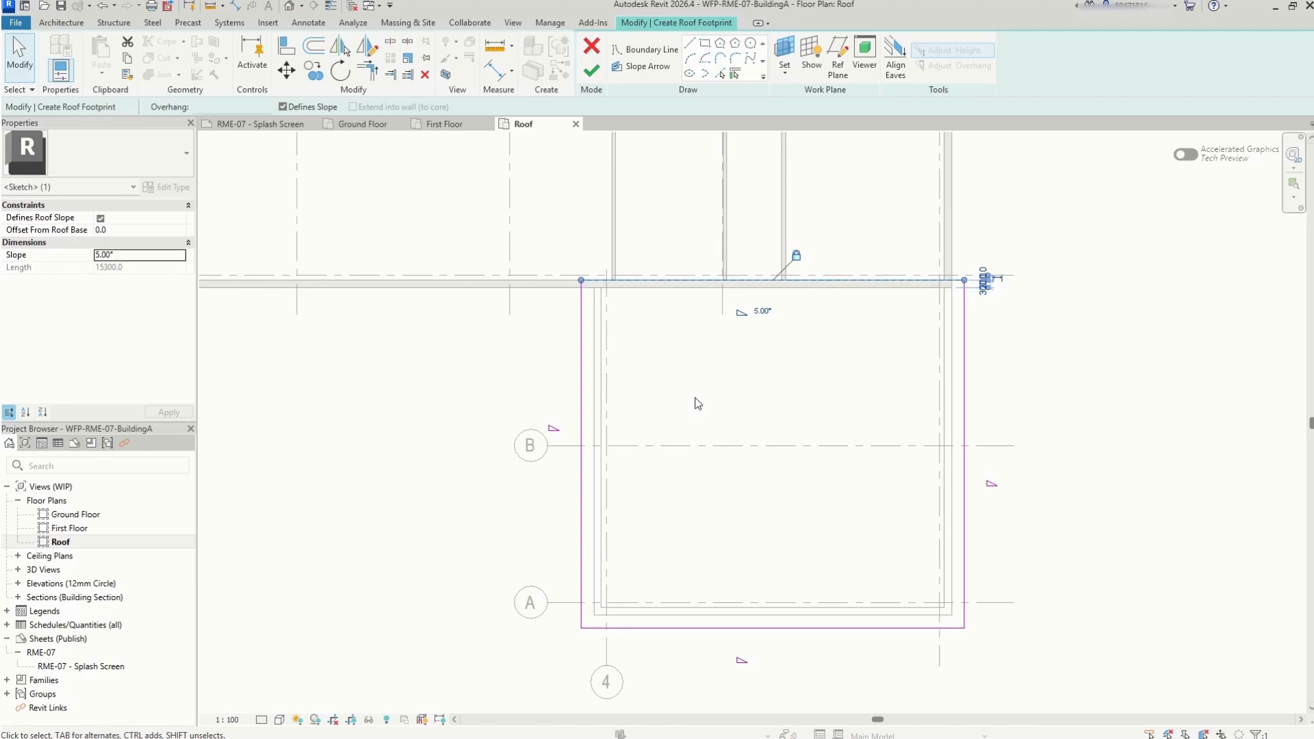
{"action": "key", "text": "Return"}
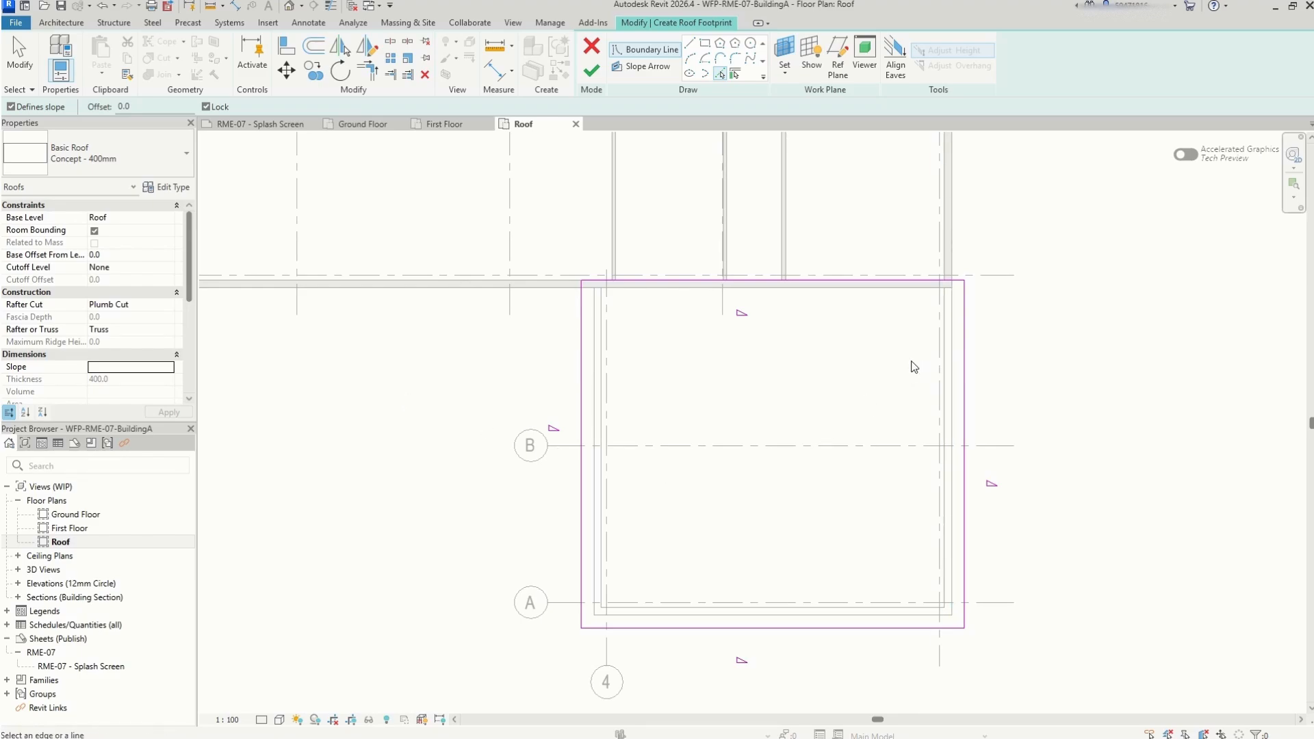
{"action": "key", "text": "Escape"}
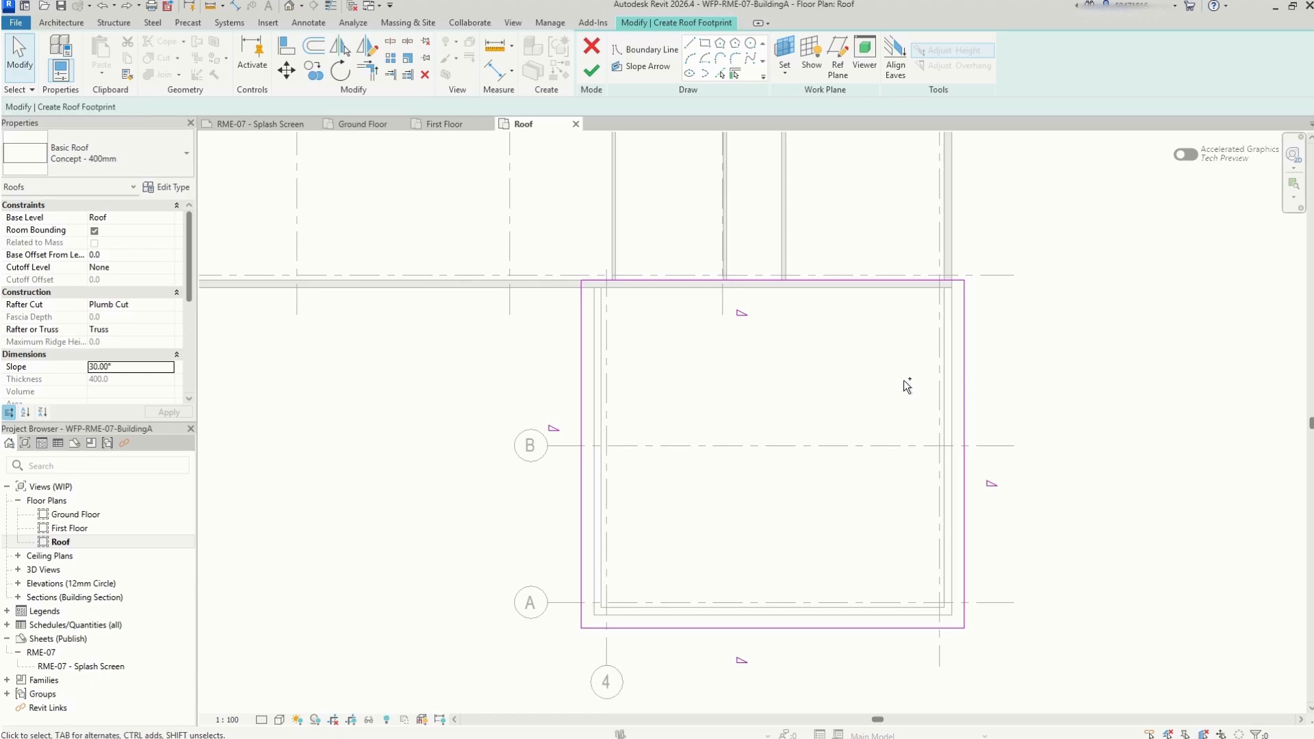
{"action": "key", "text": "Escape"}
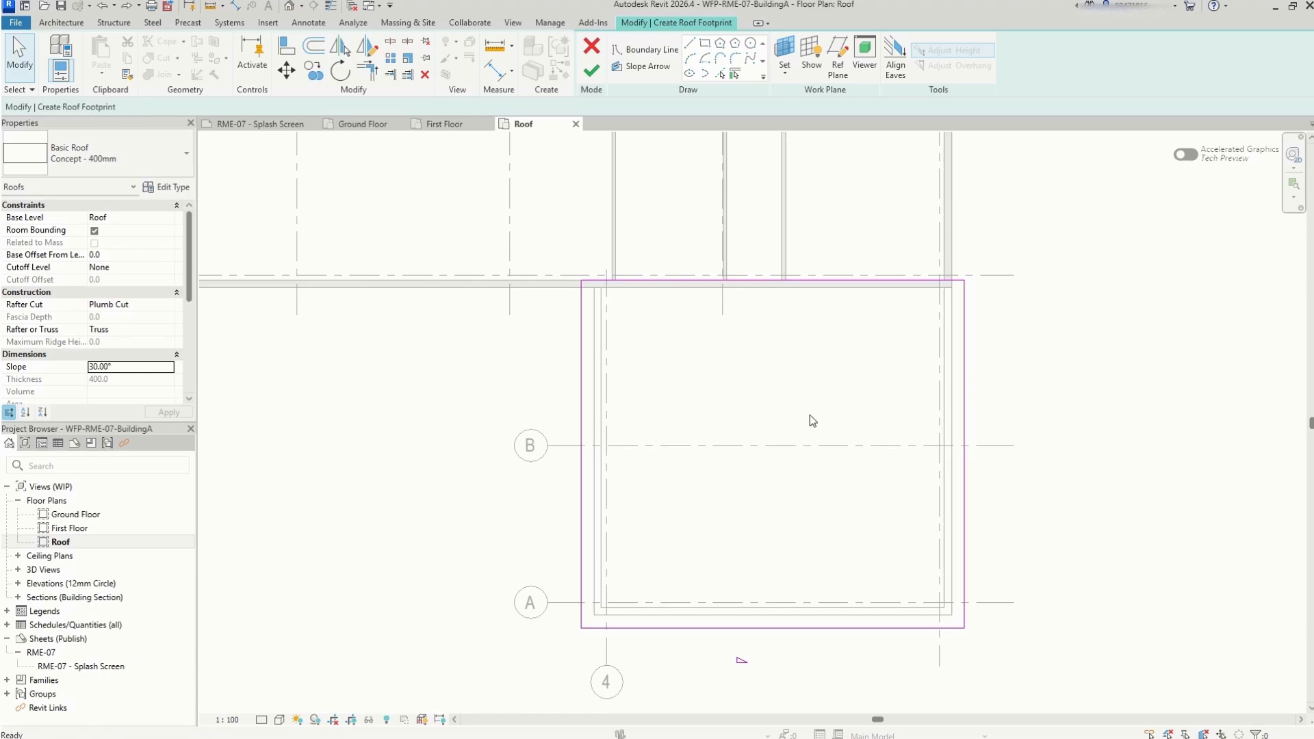
Set the slope of the west, north and east roof boundary lines together to 5°
{"action": "left_click", "coordinate": [583, 385]}
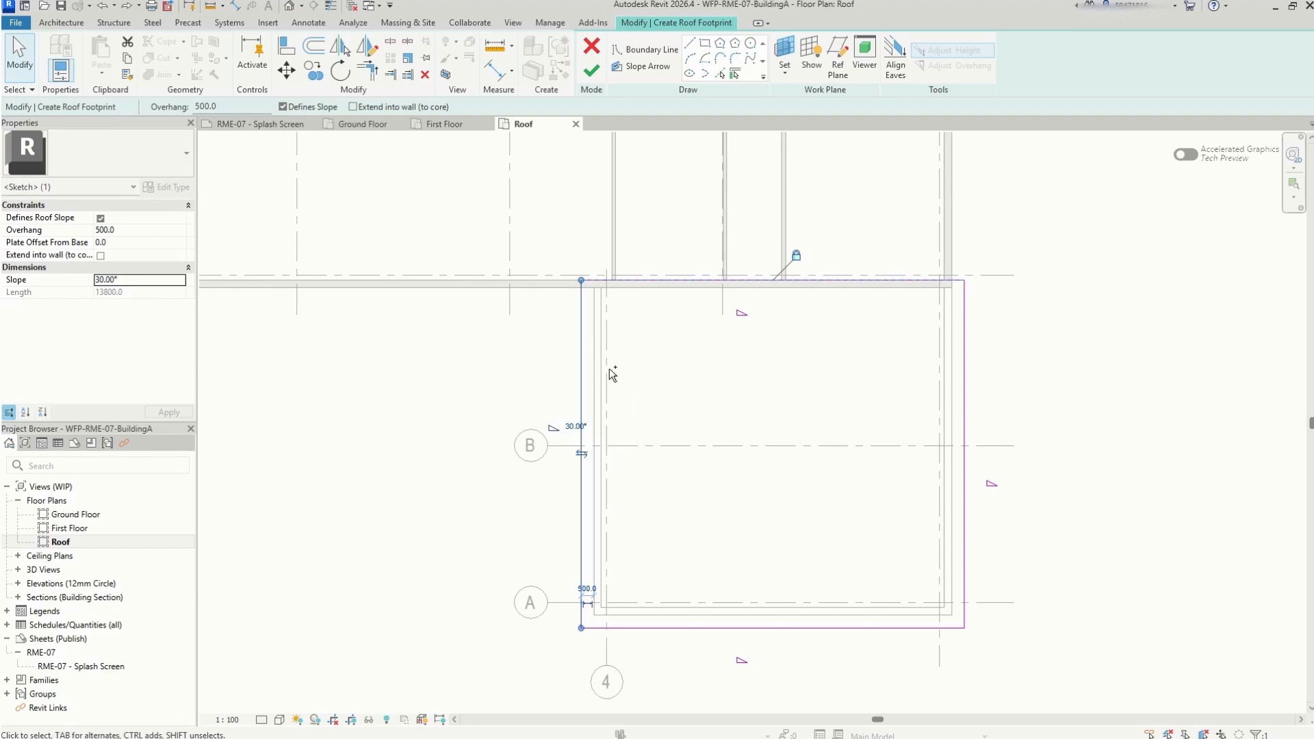
{"action": "left_click", "coordinate": [701, 280], "text": "ctrl"}
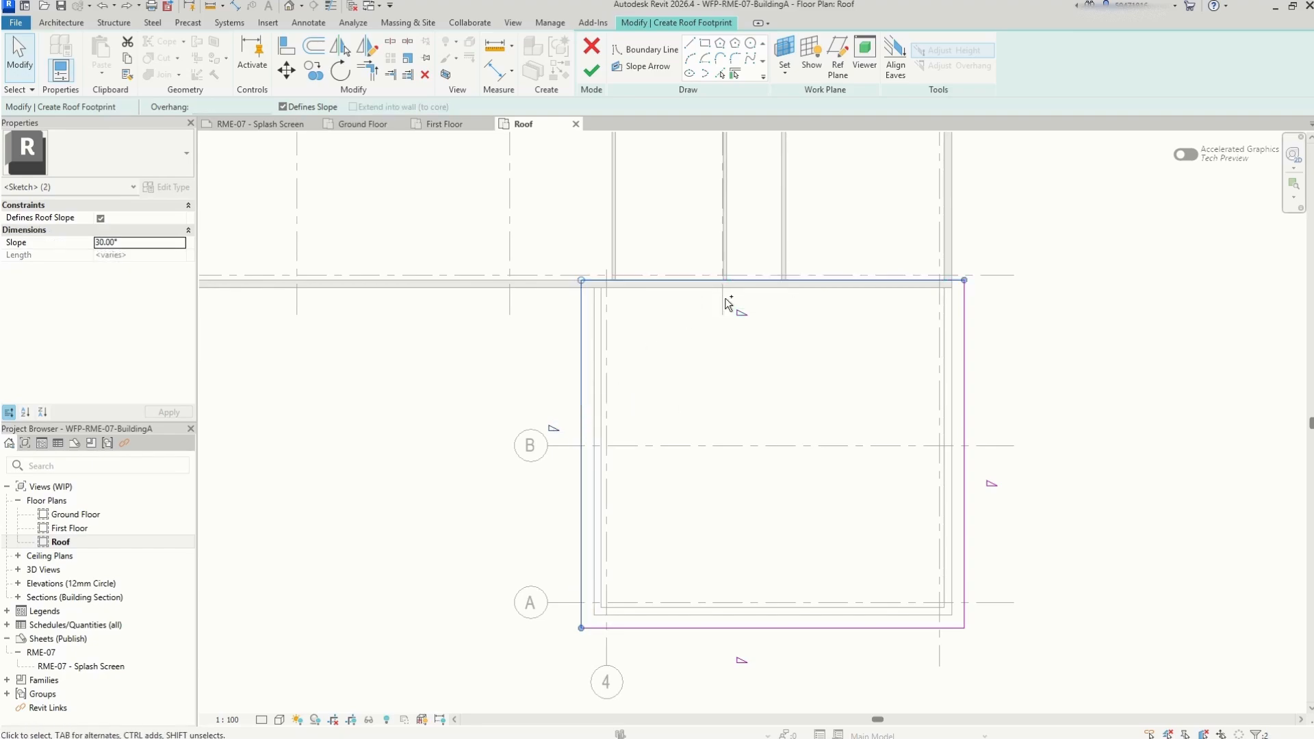
{"action": "left_click", "coordinate": [962, 402], "text": "ctrl"}
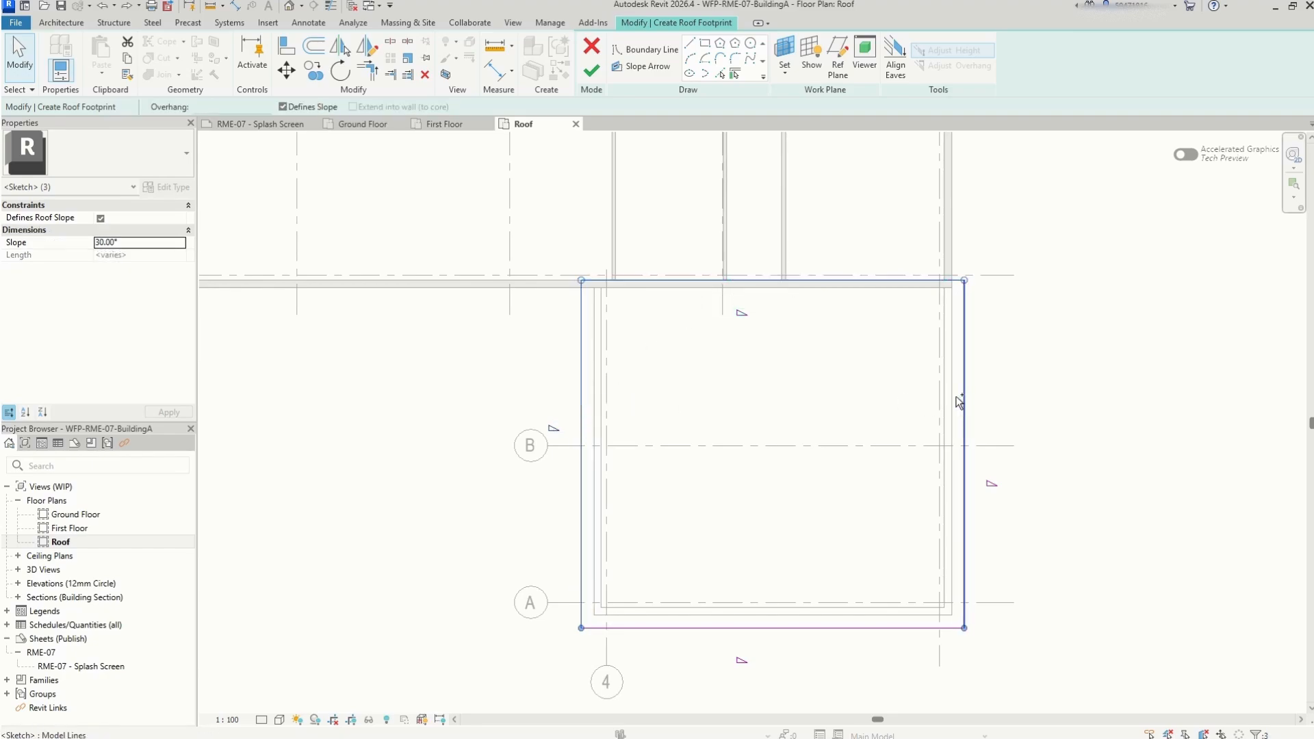
{"action": "left_click", "coordinate": [150, 244]}
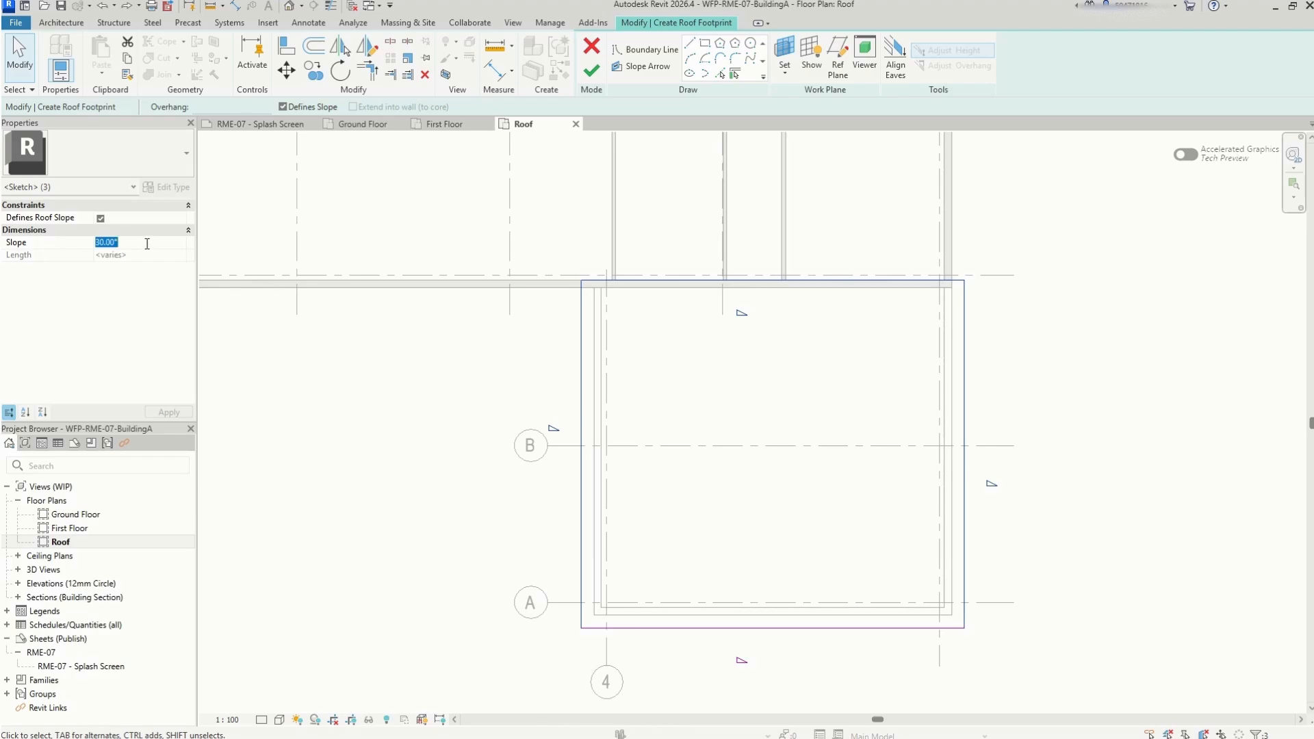
{"action": "type", "text": "5"}
{"action": "key", "text": "Return"}
{"action": "left_click", "coordinate": [443, 436]}
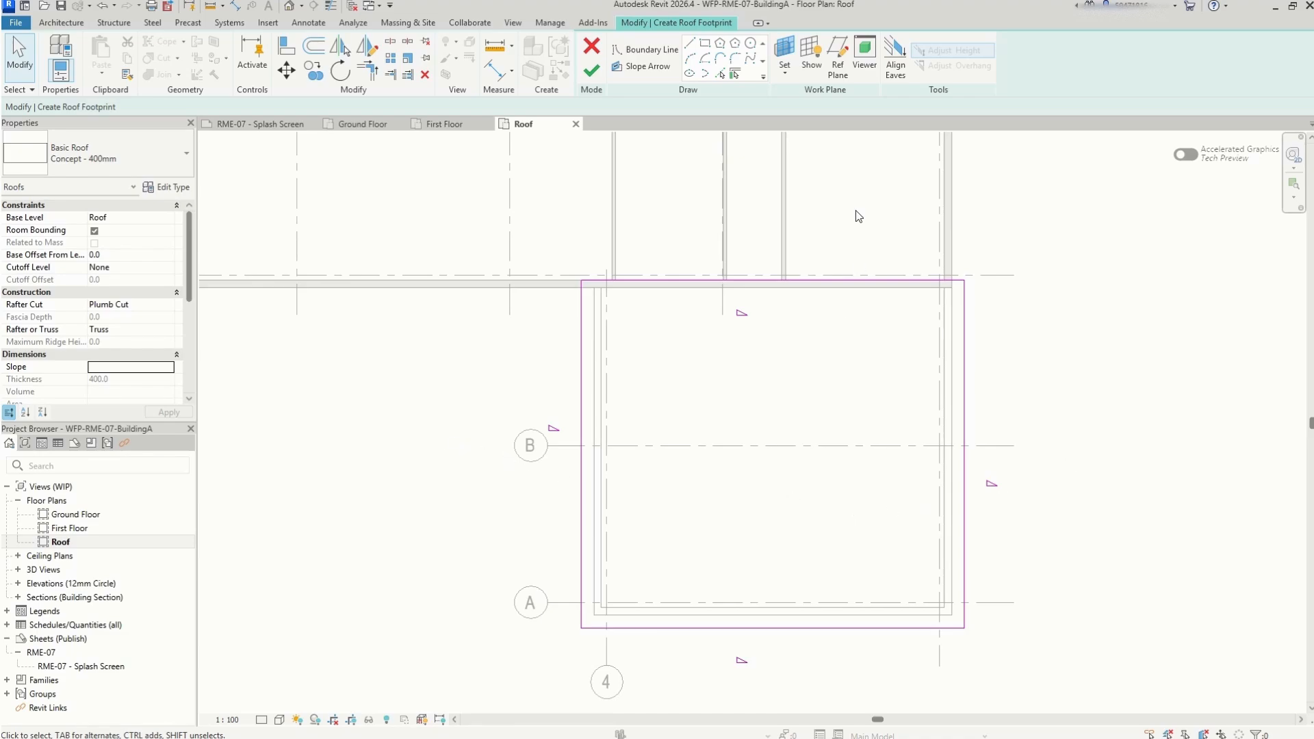
Finish the roof footprint sketch and open the default 3D view to inspect the roof over the southern wing
{"action": "left_click", "coordinate": [591, 72]}
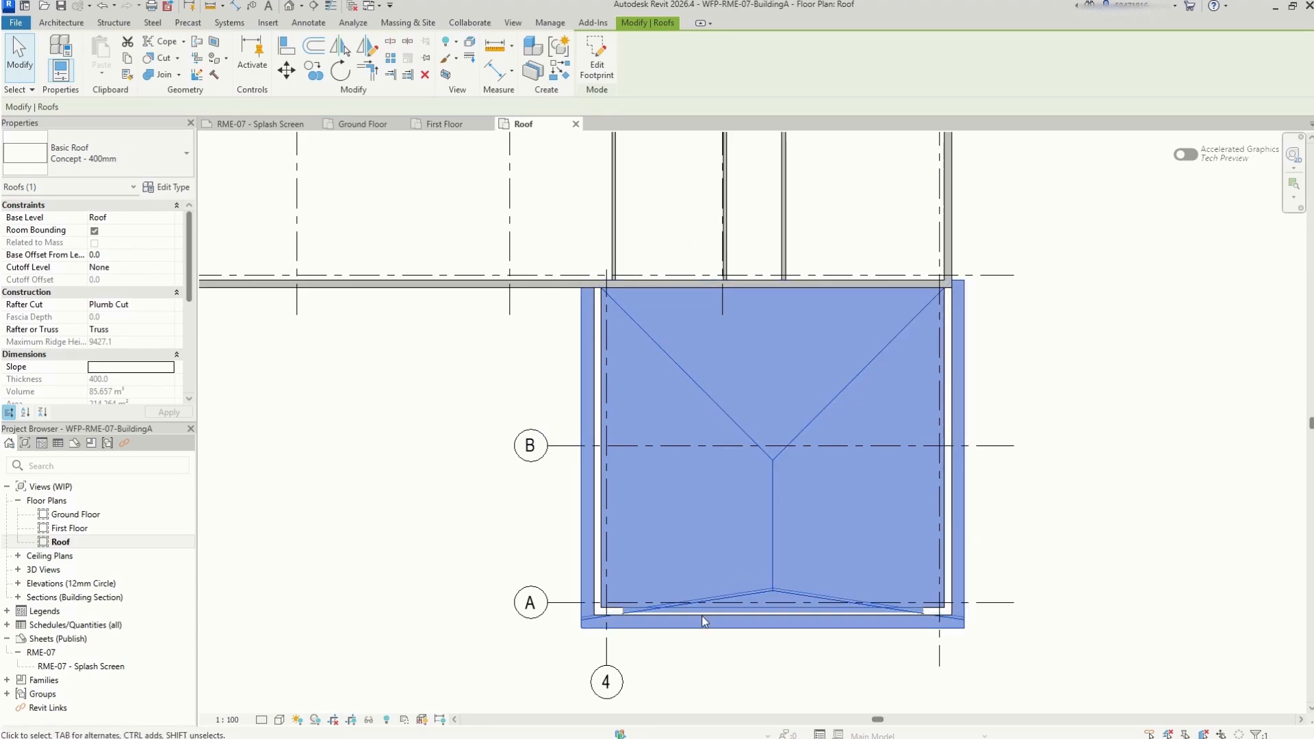
{"action": "scroll", "coordinate": [702, 620], "scroll_direction": "up", "scroll_amount": 3}
{"action": "scroll", "coordinate": [698, 623], "scroll_direction": "down", "scroll_amount": 3}
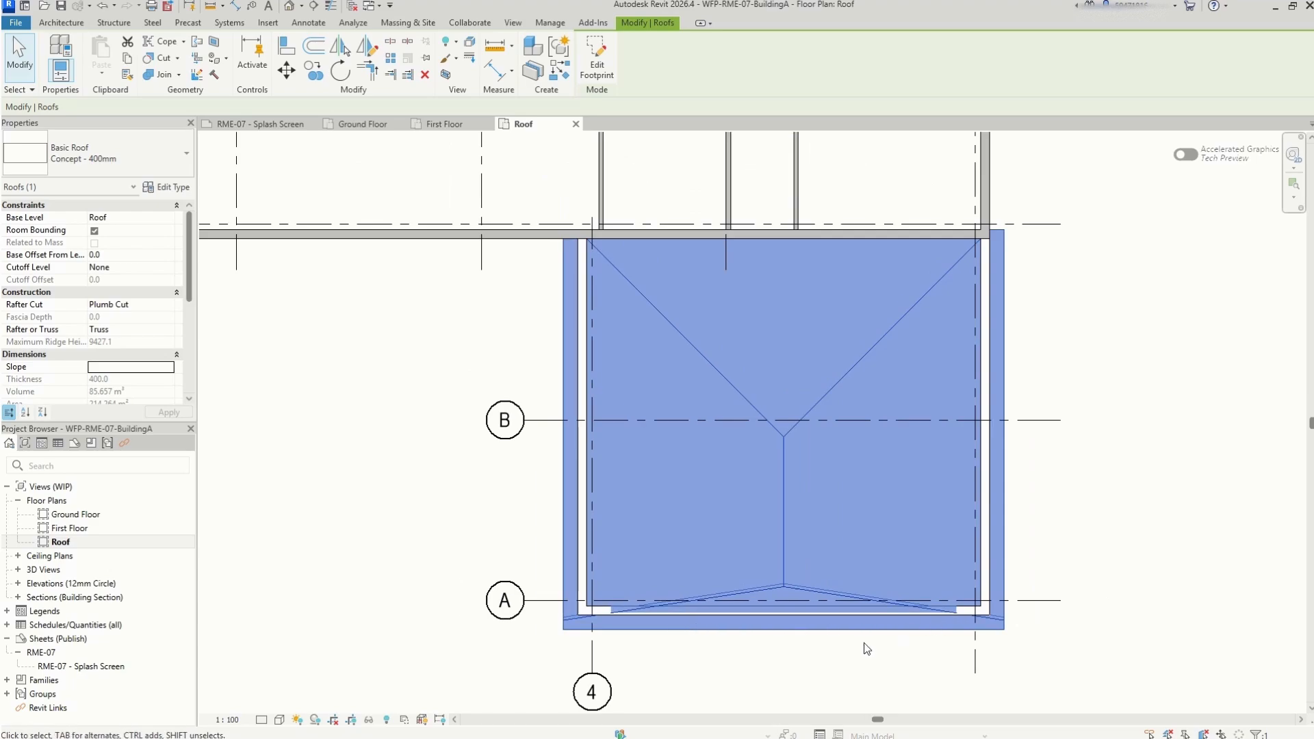
{"action": "key", "text": "3"}
{"action": "key", "text": "d"}
{"action": "scroll", "coordinate": [787, 501], "scroll_direction": "up", "scroll_amount": 5}
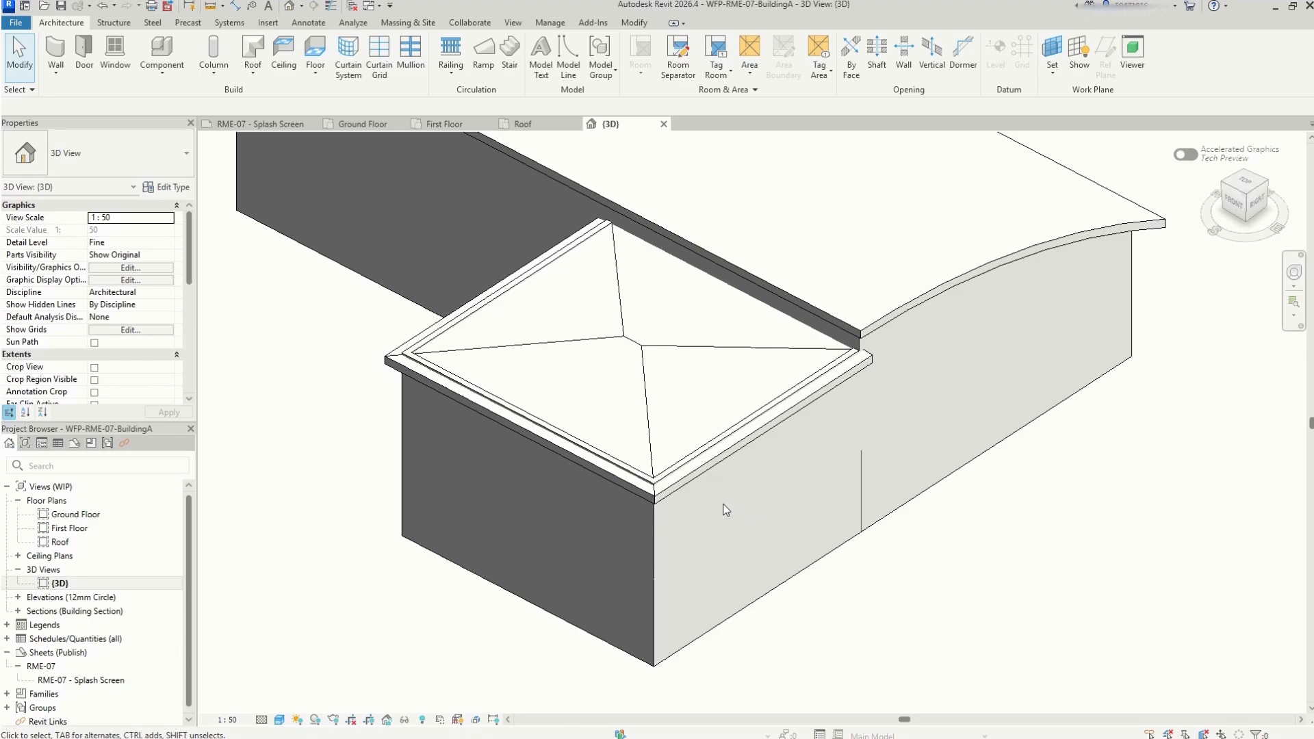
{"action": "left_click", "coordinate": [658, 509]}
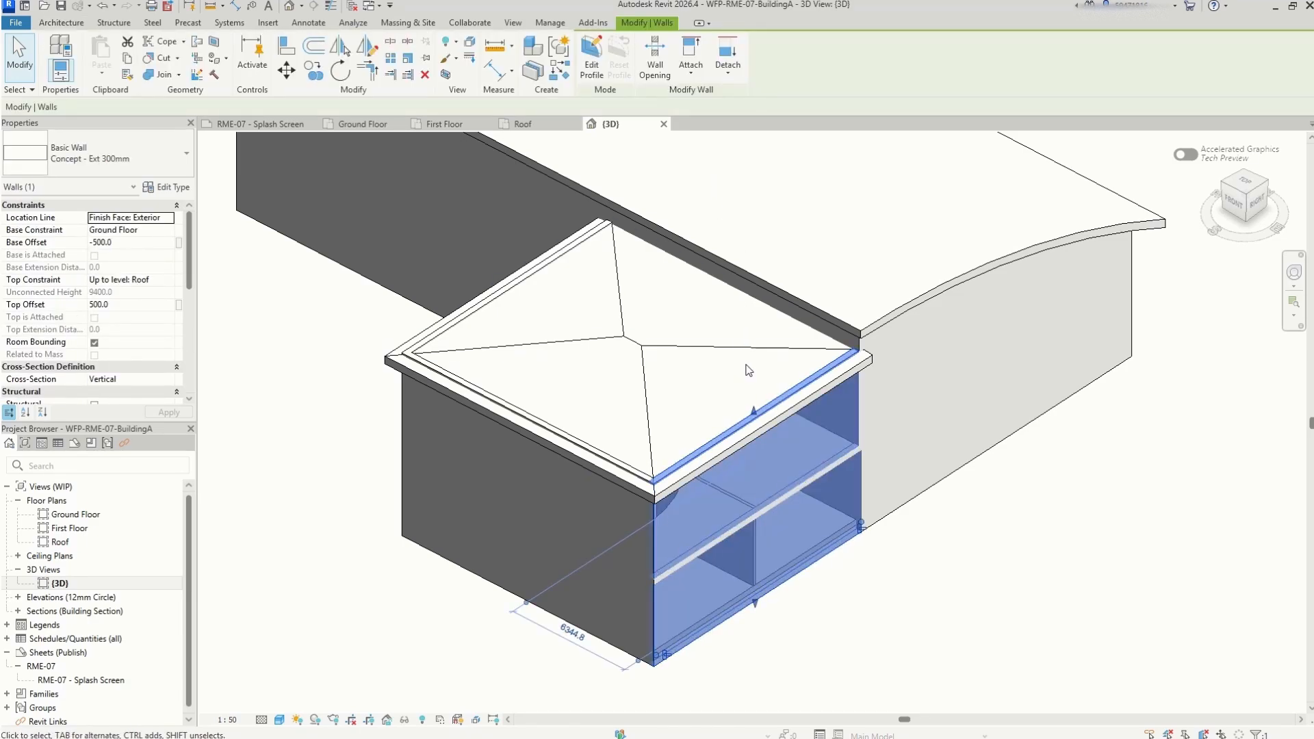
{"action": "left_click", "coordinate": [697, 73]}
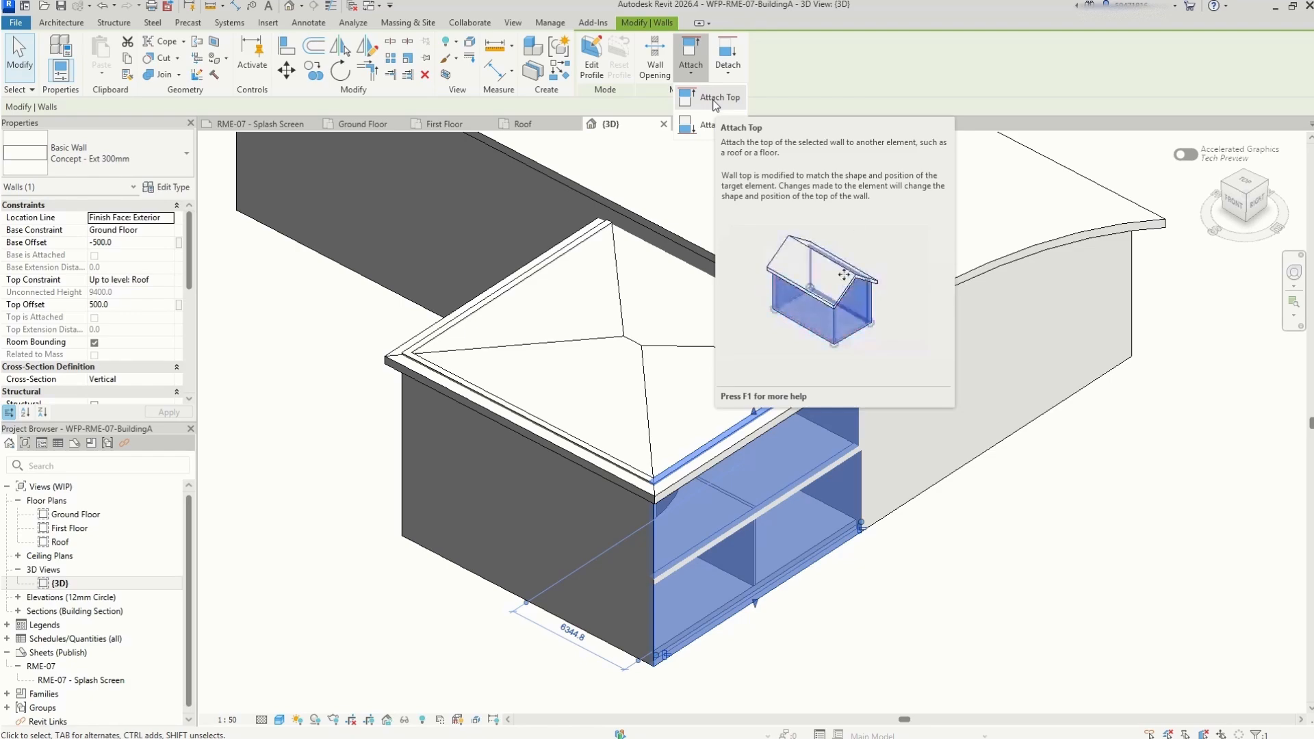
{"action": "left_click", "coordinate": [714, 100]}
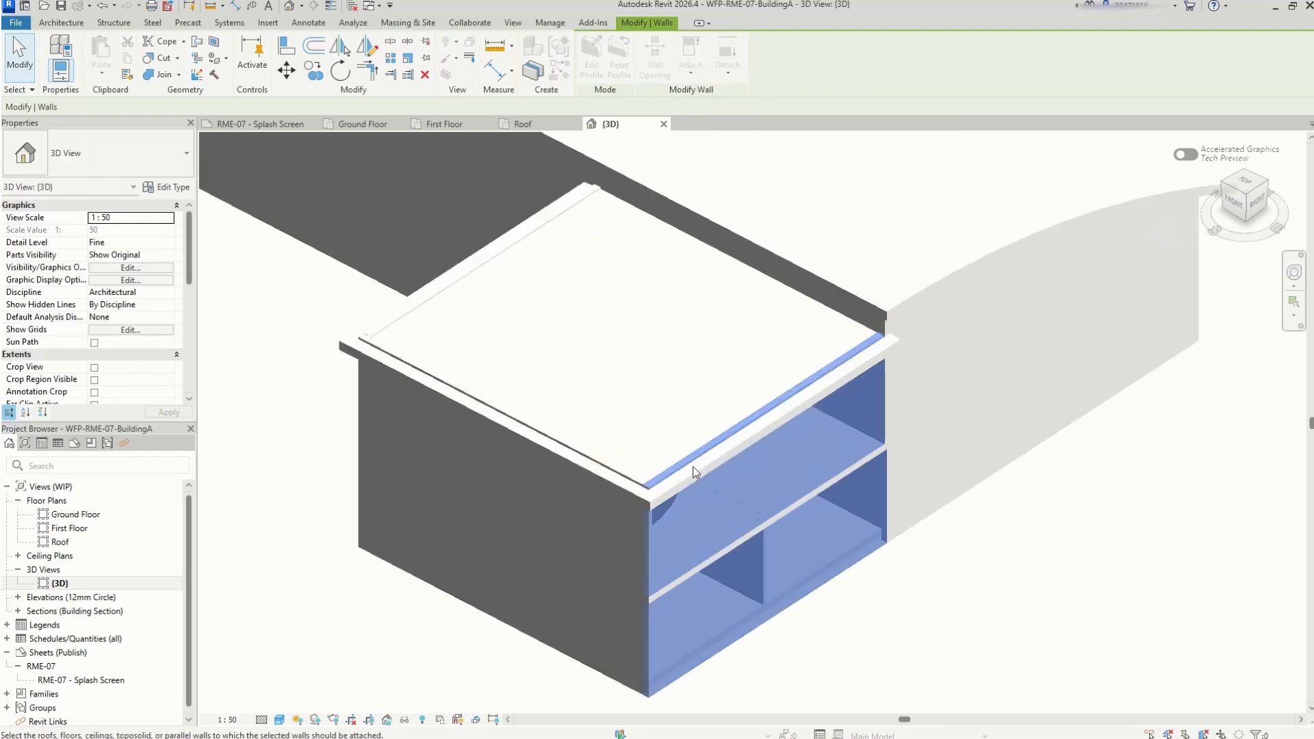
{"action": "scroll", "coordinate": [829, 487], "scroll_direction": "down", "scroll_amount": 2}
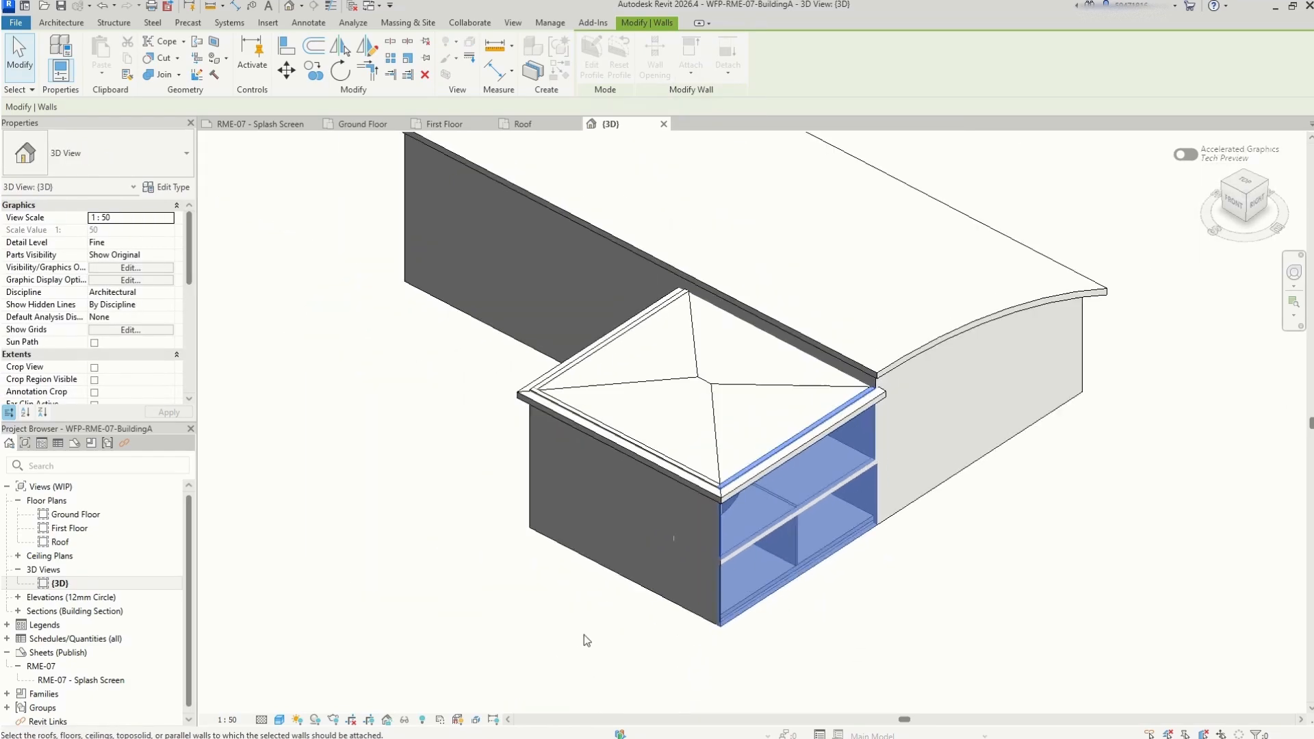
{"action": "left_click", "coordinate": [1230, 209]}
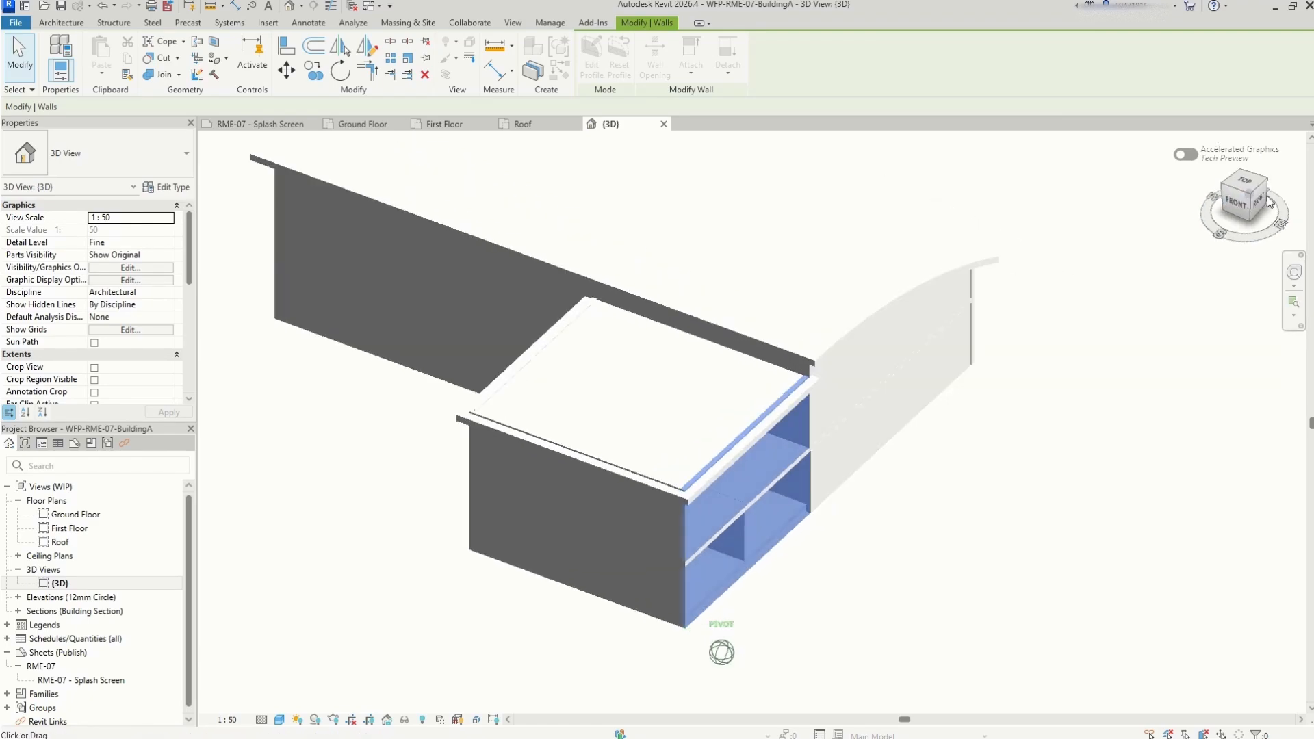
{"action": "left_click", "coordinate": [1203, 207]}
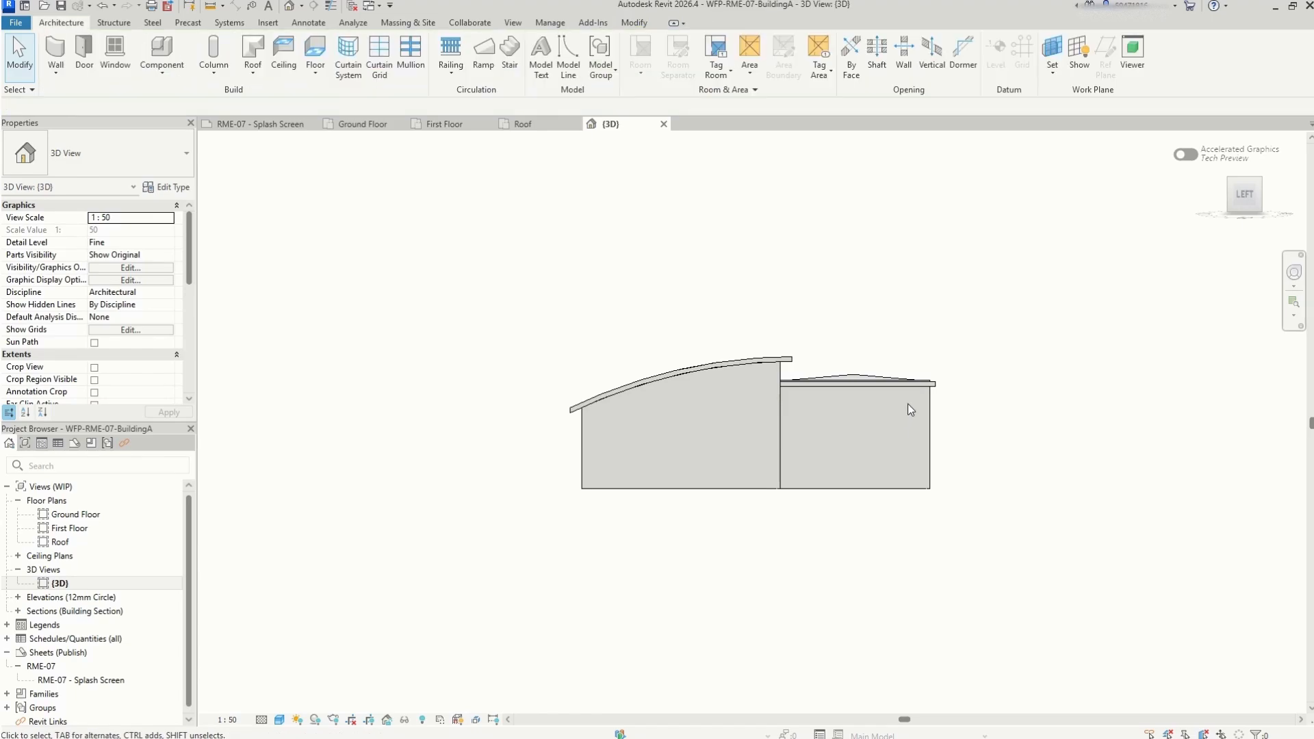
{"action": "left_click", "coordinate": [918, 398]}
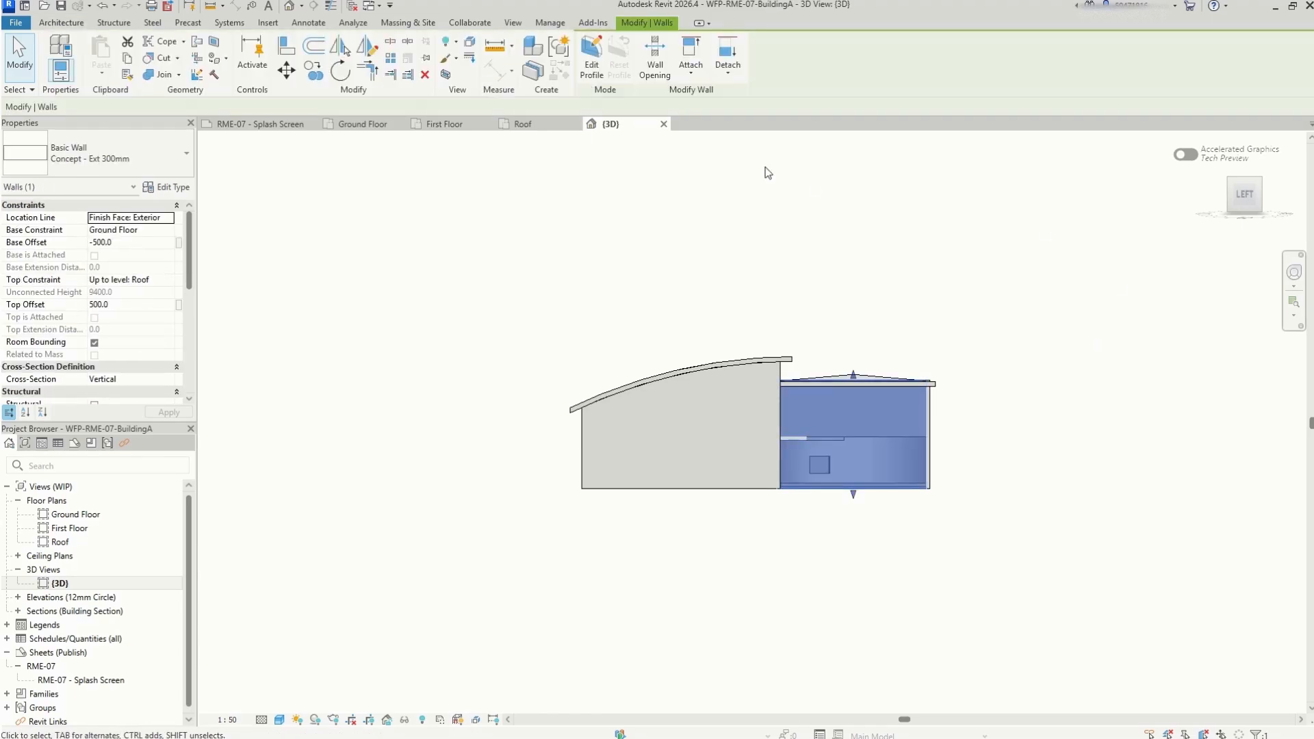
{"action": "left_click", "coordinate": [691, 58]}
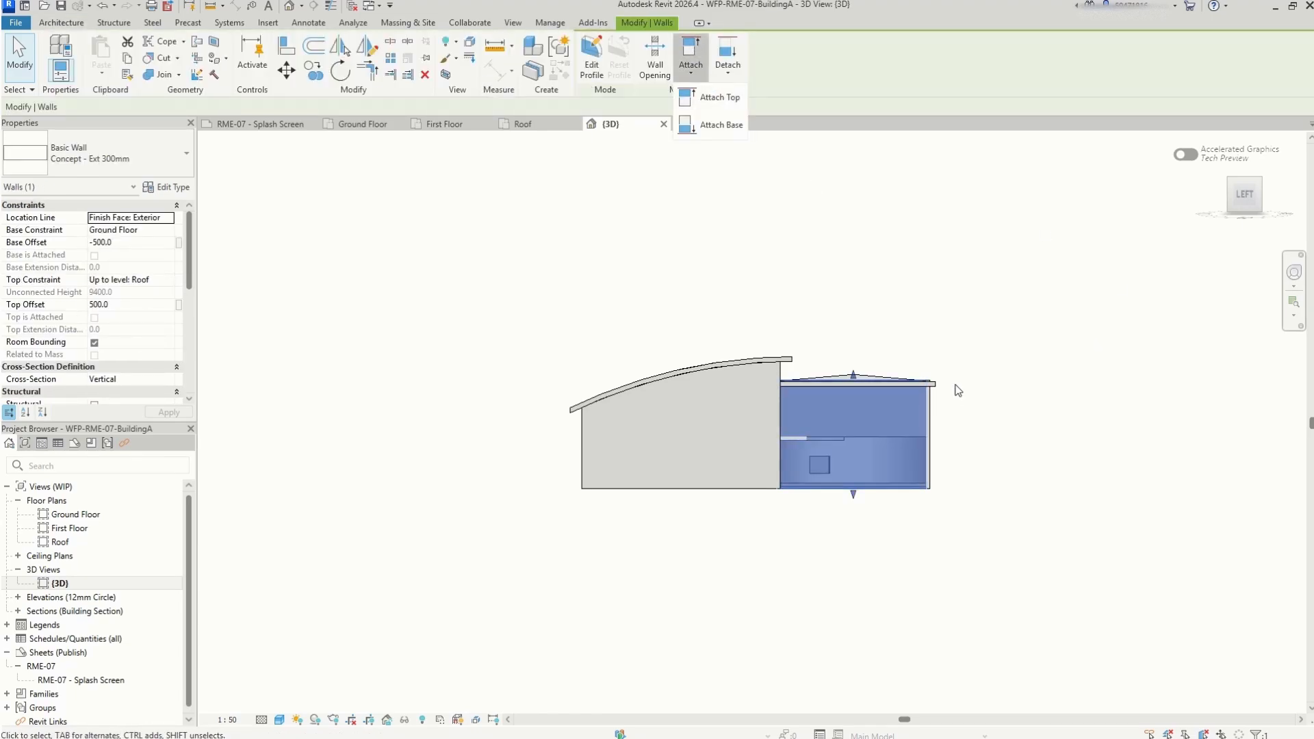
{"action": "left_click", "coordinate": [727, 97]}
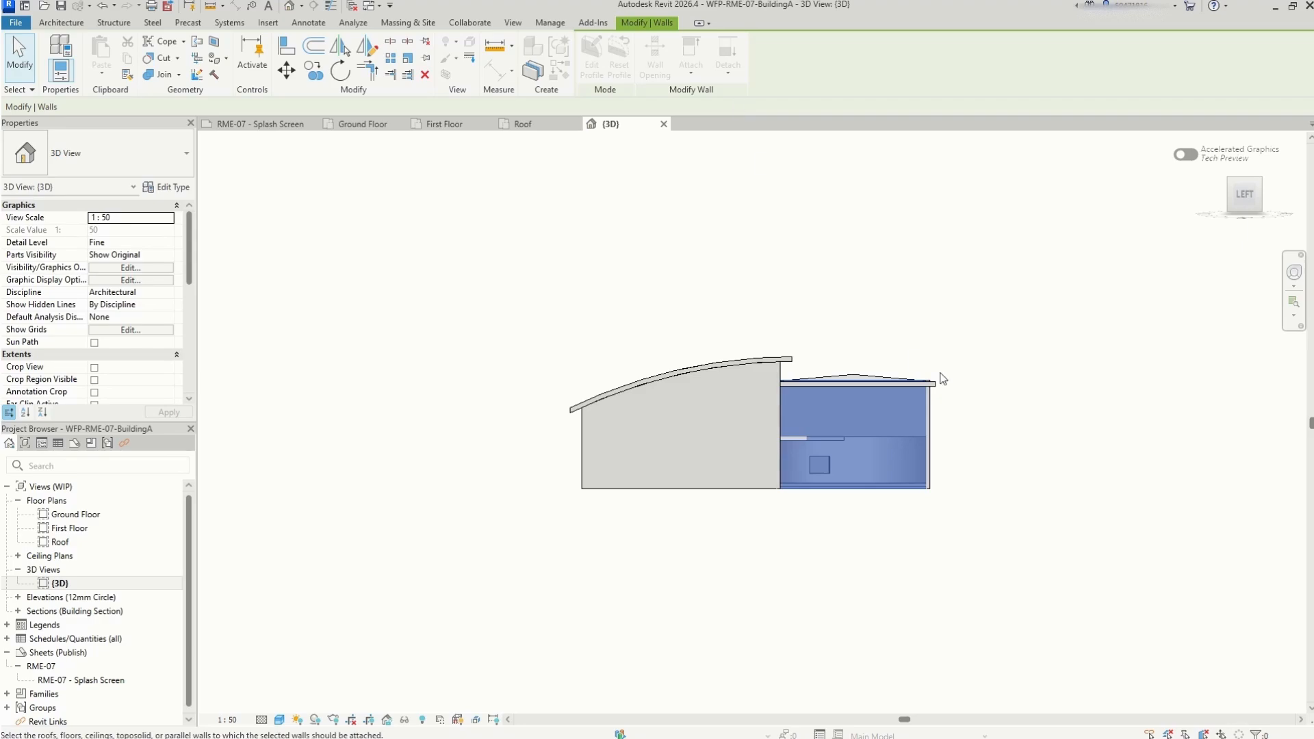
{"action": "scroll", "coordinate": [942, 385], "scroll_direction": "up", "scroll_amount": 5}
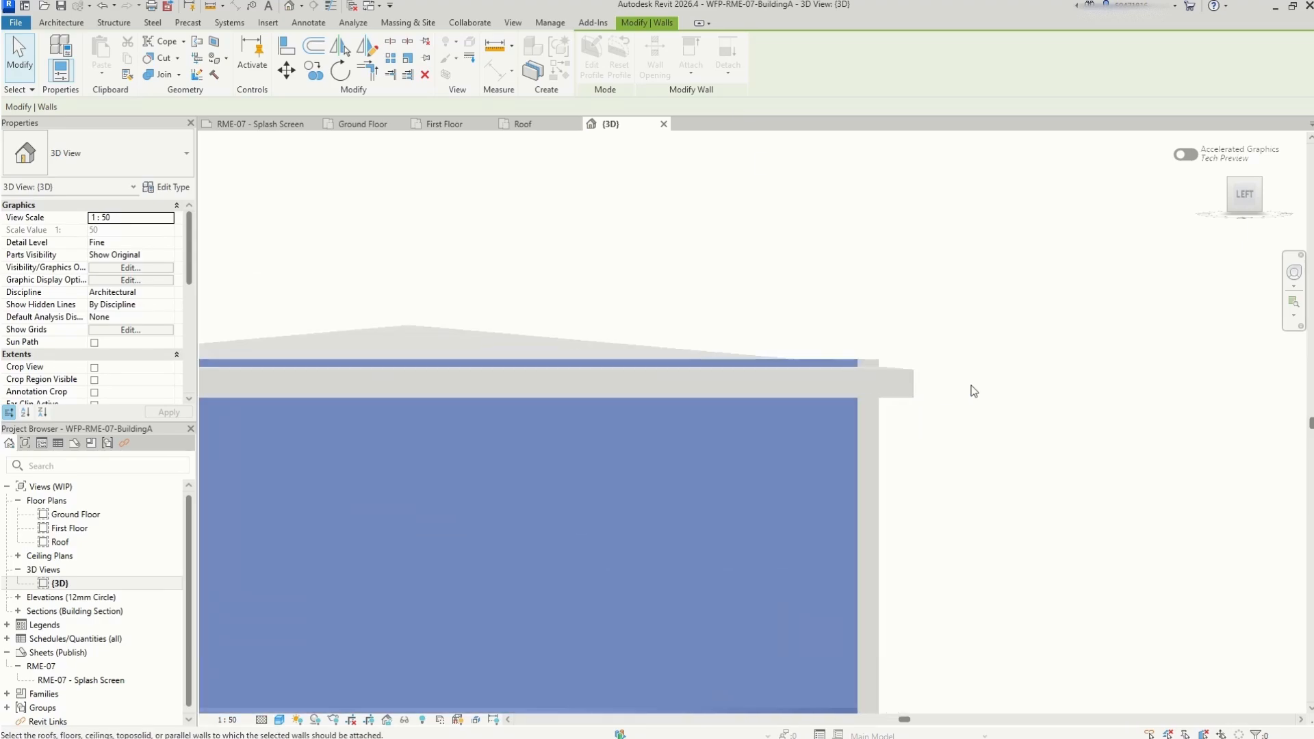
{"action": "scroll", "coordinate": [1036, 355], "scroll_direction": "up", "scroll_amount": 3}
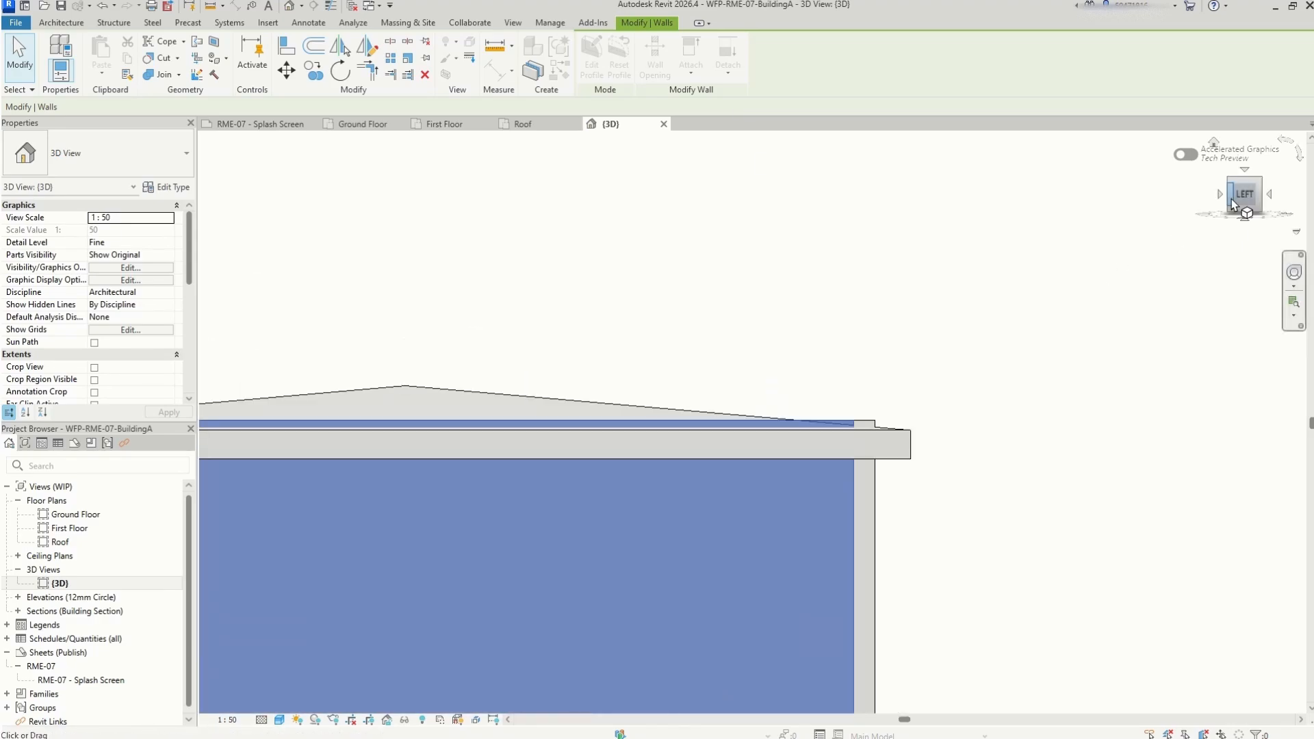
{"action": "left_click_drag", "start_coordinate": [1250, 202], "coordinate": [1155, 230]}
{"action": "scroll", "coordinate": [1155, 232], "scroll_direction": "down", "scroll_amount": 6}
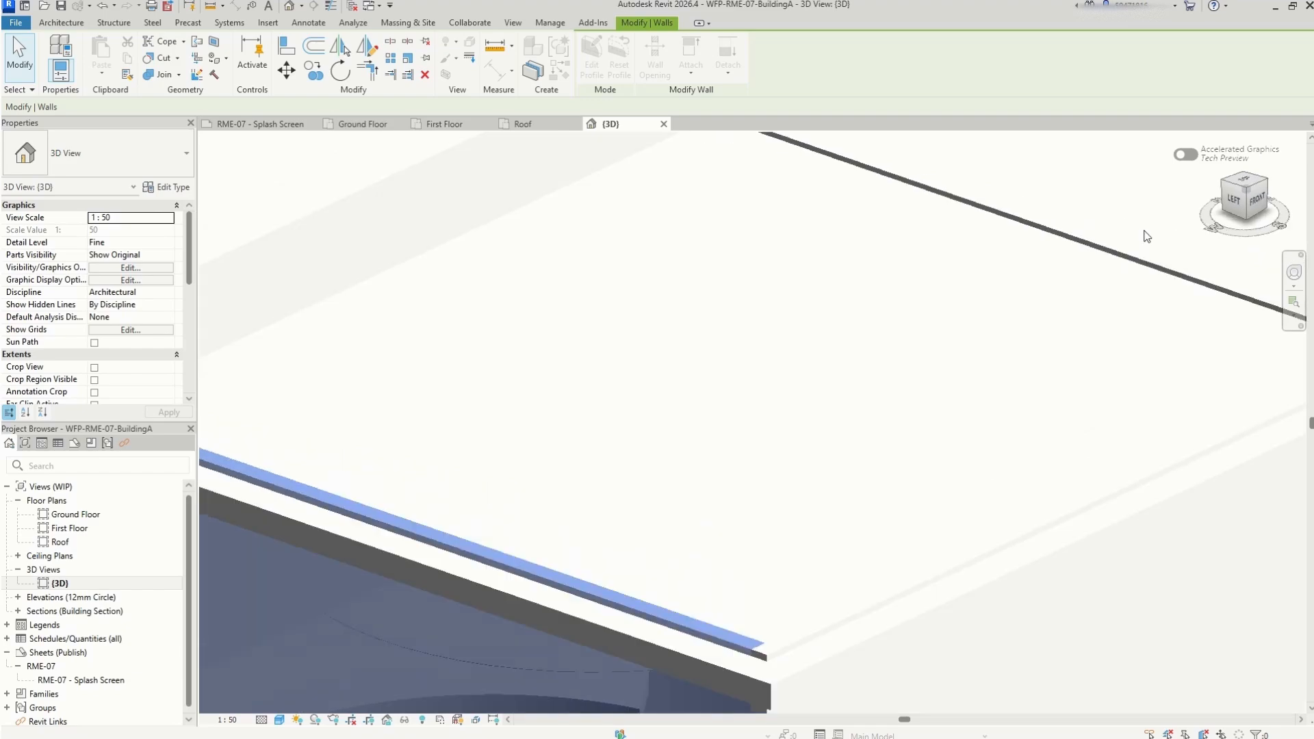
{"action": "scroll", "coordinate": [847, 275], "scroll_direction": "down", "scroll_amount": 4}
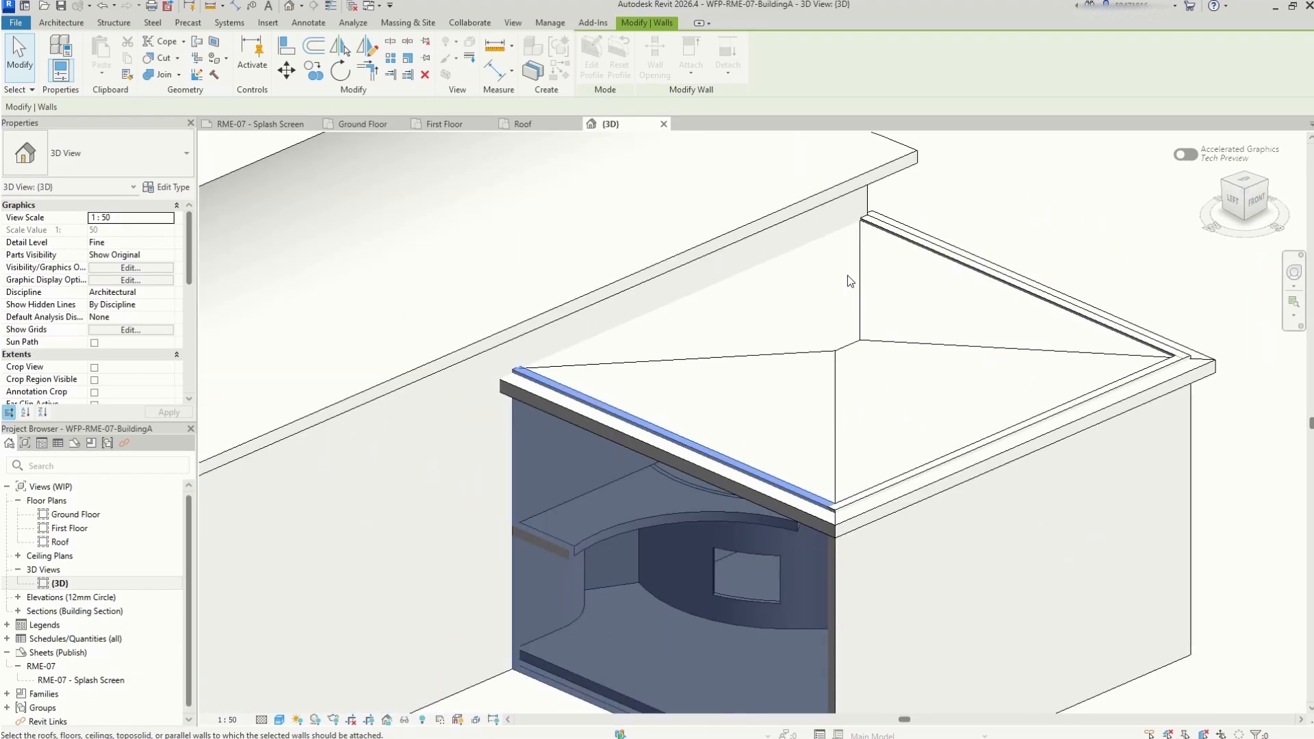
{"action": "scroll", "coordinate": [821, 411], "scroll_direction": "up", "scroll_amount": 3}
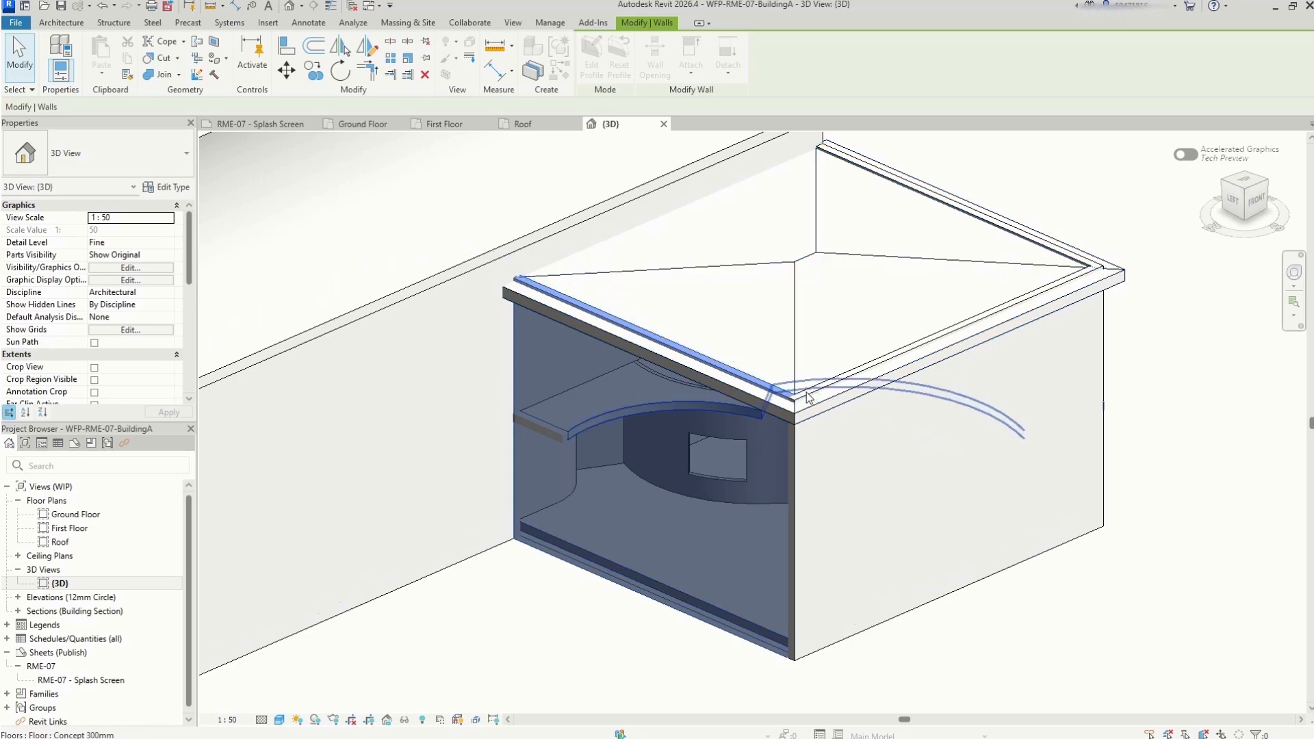
{"action": "left_click", "coordinate": [1161, 435]}
Examine the curved main roof and the southern wing's roof in 3D from the front-left and front-right corners
{"action": "scroll", "coordinate": [1041, 531], "scroll_direction": "down", "scroll_amount": 4}
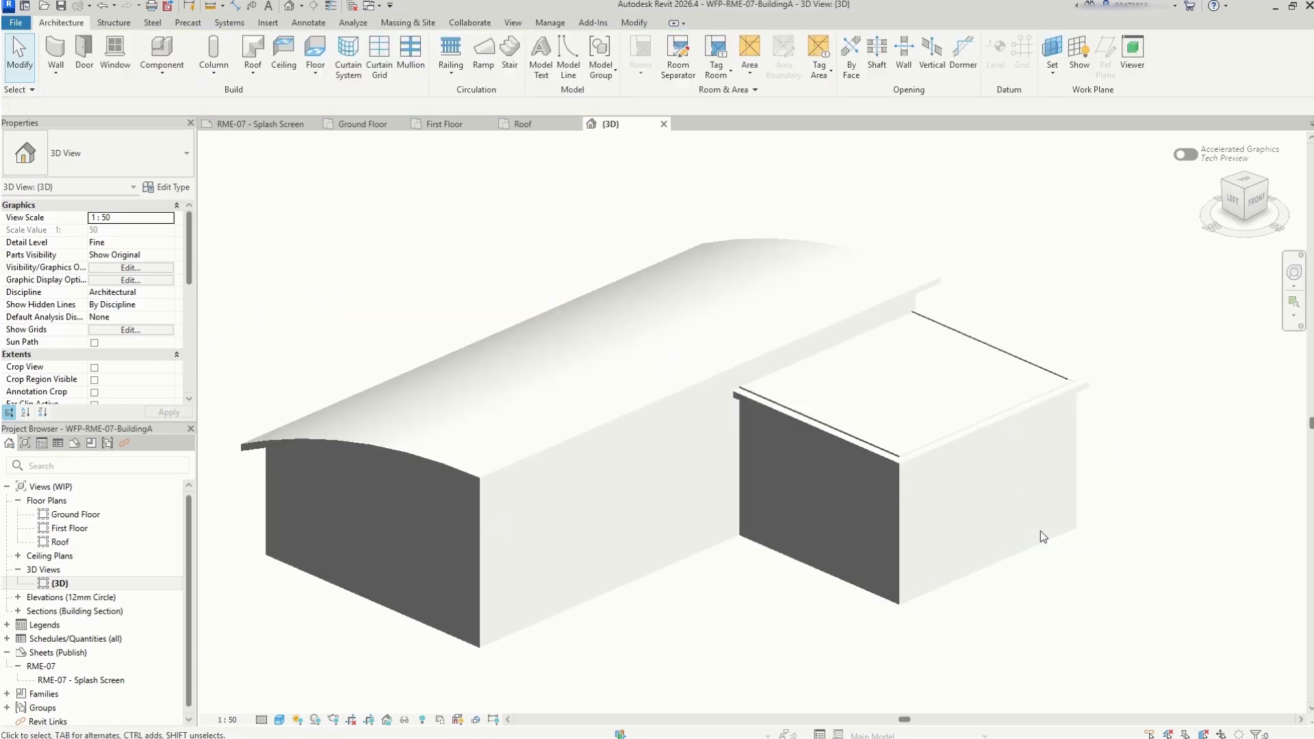
{"action": "scroll", "coordinate": [1105, 561], "scroll_direction": "up", "scroll_amount": 3}
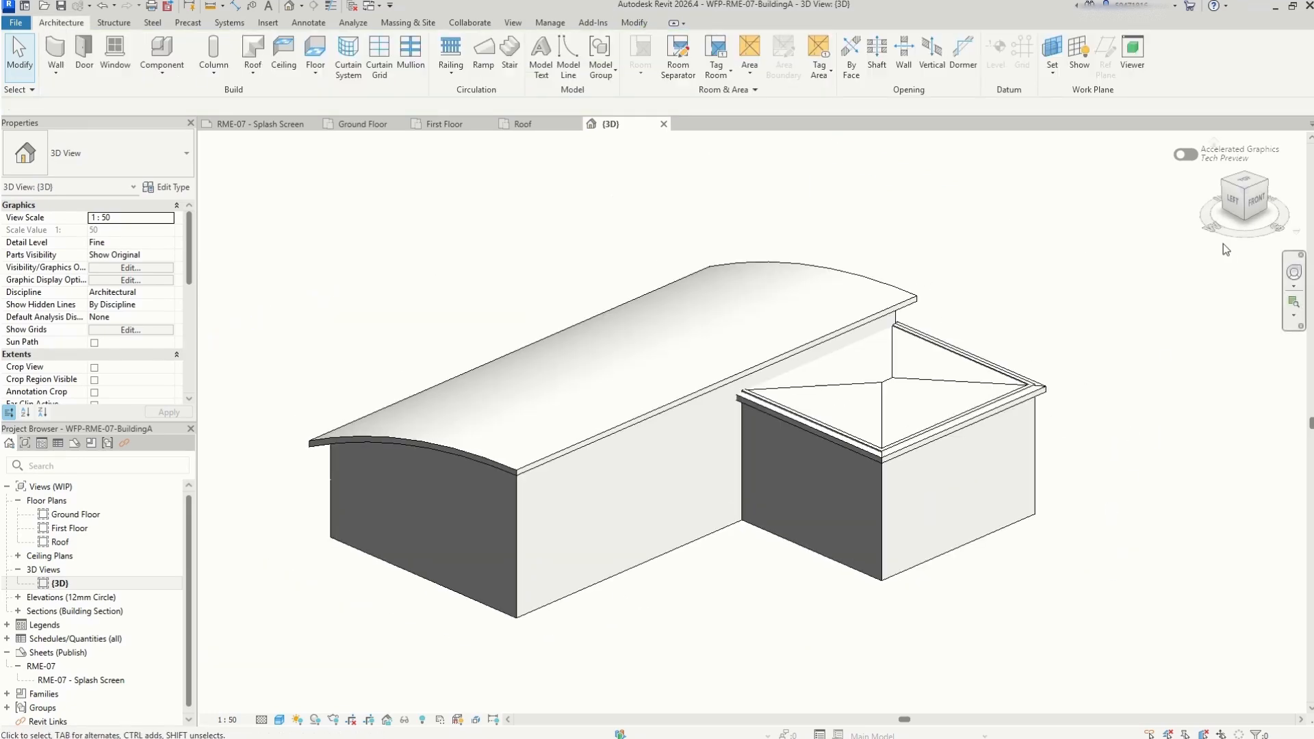
{"action": "left_click", "coordinate": [1257, 187]}
{"action": "left_click_drag", "start_coordinate": [1079, 272], "coordinate": [1011, 257]}
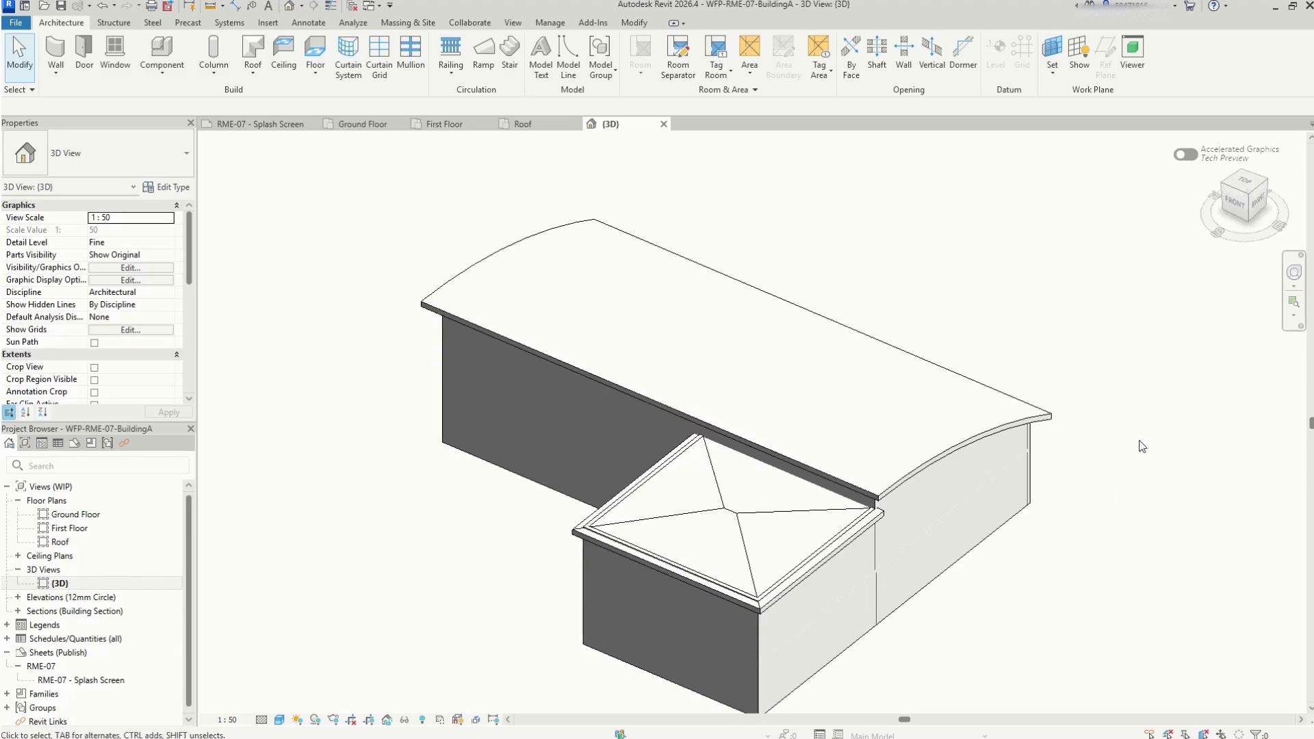
{"action": "scroll", "coordinate": [889, 643], "scroll_direction": "up", "scroll_amount": 3}
{"action": "scroll", "coordinate": [951, 548], "scroll_direction": "down", "scroll_amount": 4}
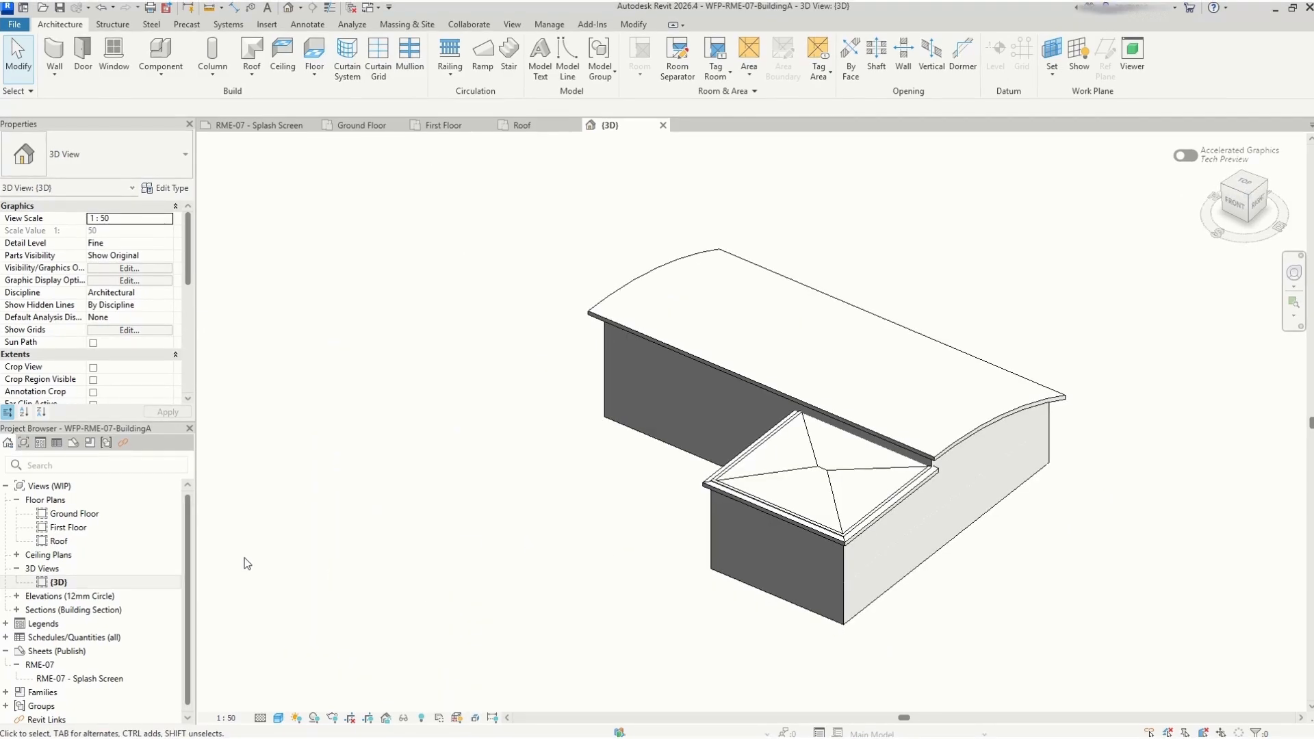
Open the Ground Floor ceiling plan and place an automatic Concept - 600 x 600mm grid ceiling in the eastern room between grids B and C
{"action": "left_click", "coordinate": [17, 556]}
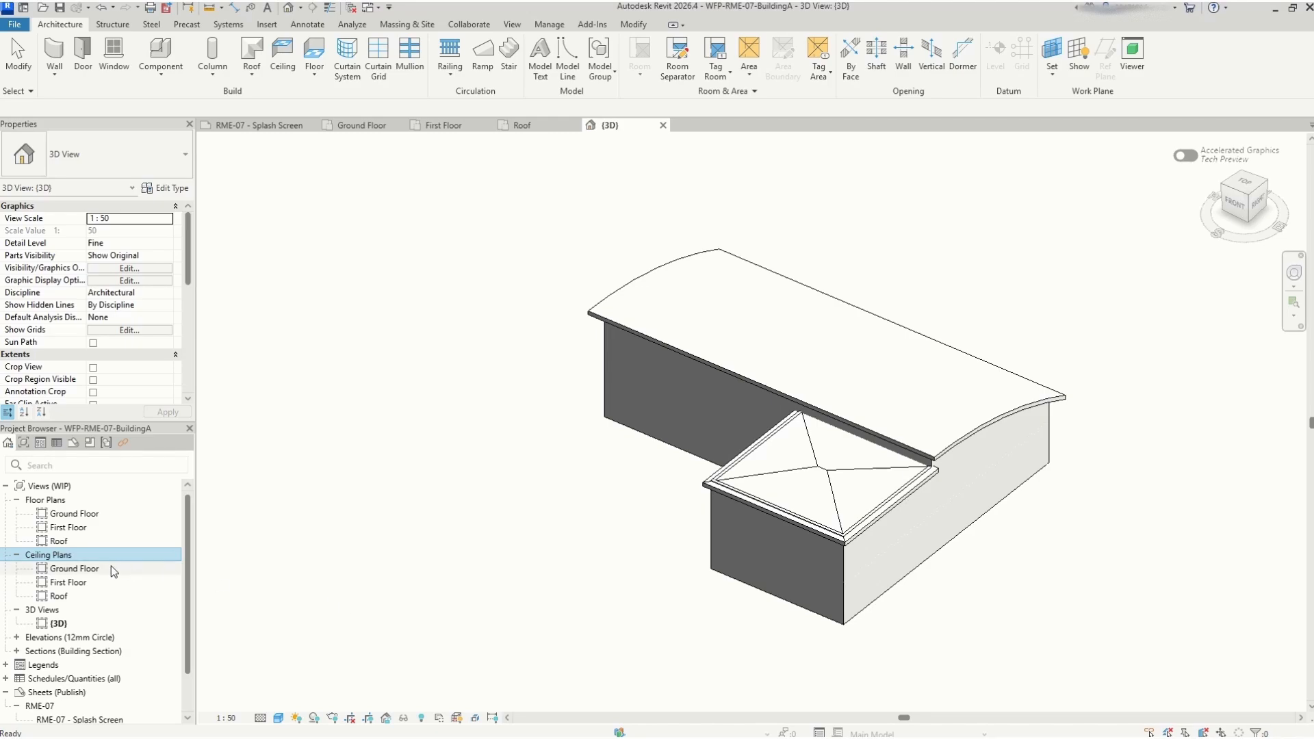
{"action": "double_click", "coordinate": [87, 568]}
{"action": "left_click", "coordinate": [283, 57]}
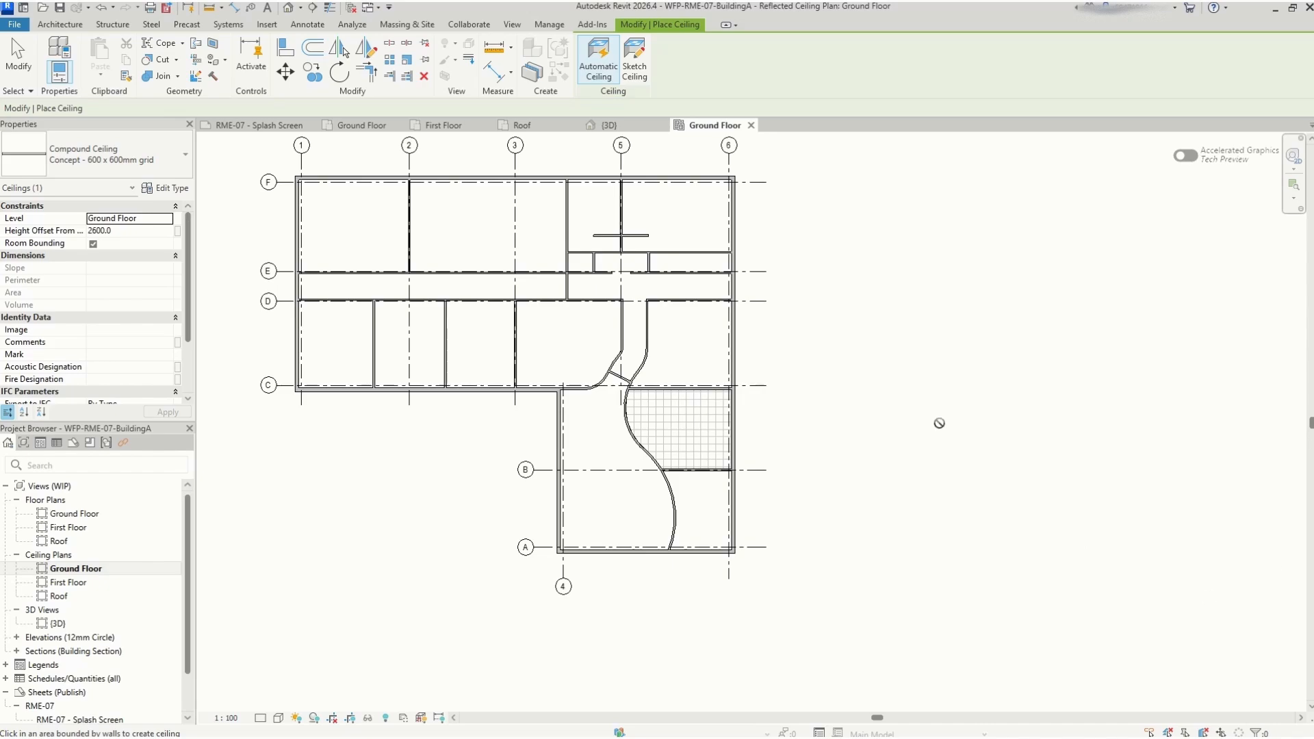
Place 600 x 600mm grid ceilings in the southern wing's western room and the five rooms between grids C and D
{"action": "left_click", "coordinate": [648, 509]}
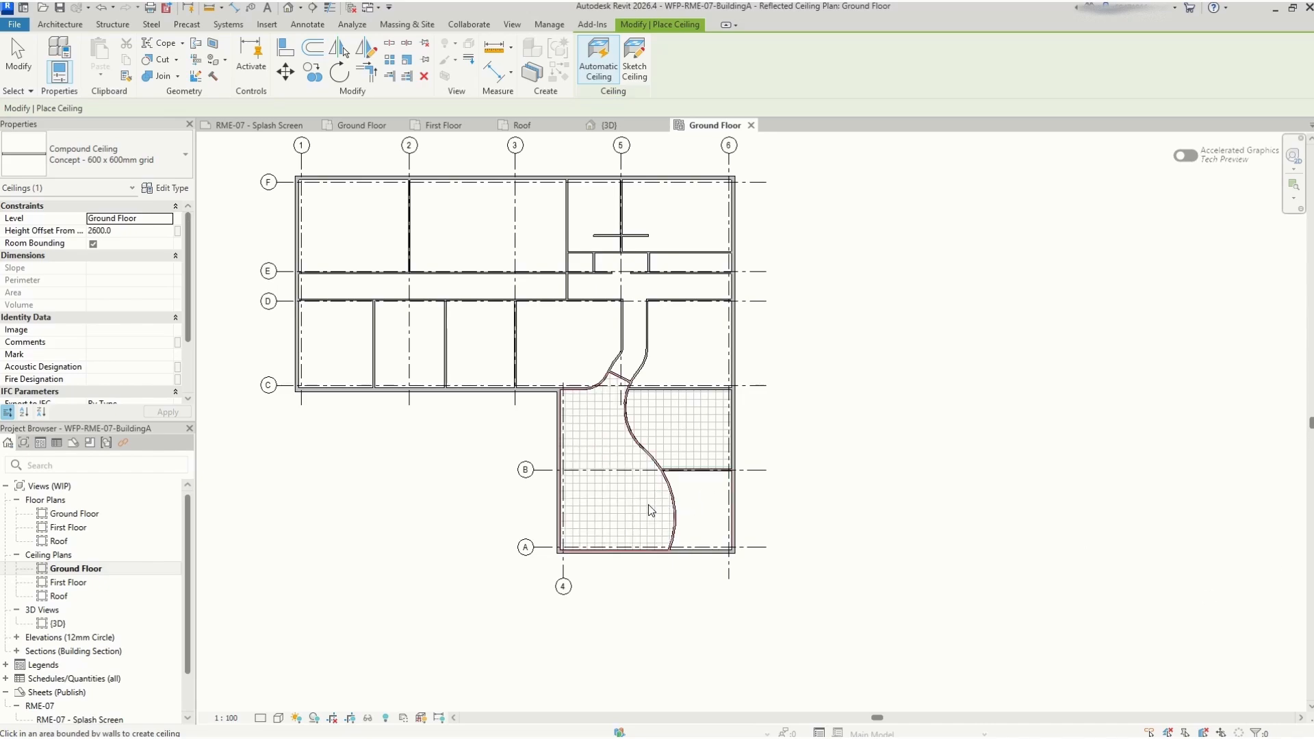
{"action": "left_click", "coordinate": [712, 345]}
{"action": "left_click", "coordinate": [566, 345]}
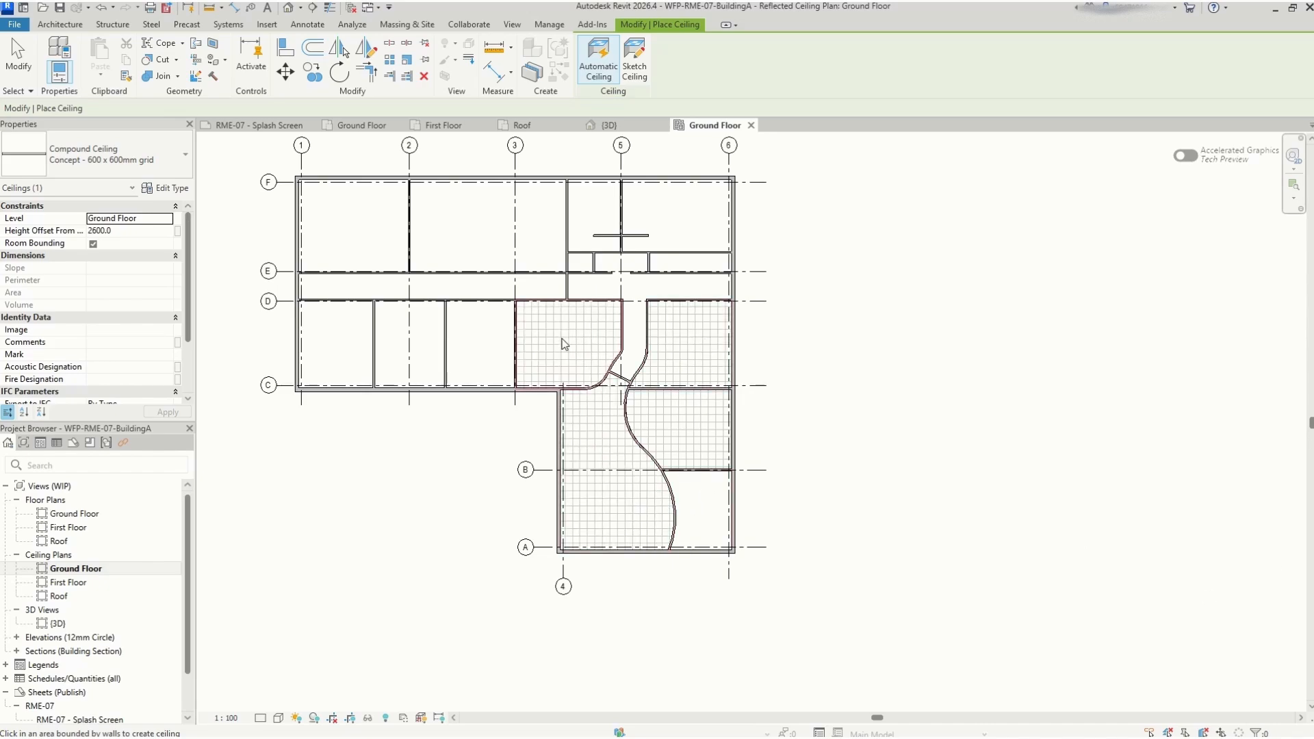
{"action": "left_click", "coordinate": [489, 357]}
{"action": "left_click", "coordinate": [424, 359]}
{"action": "left_click", "coordinate": [352, 354]}
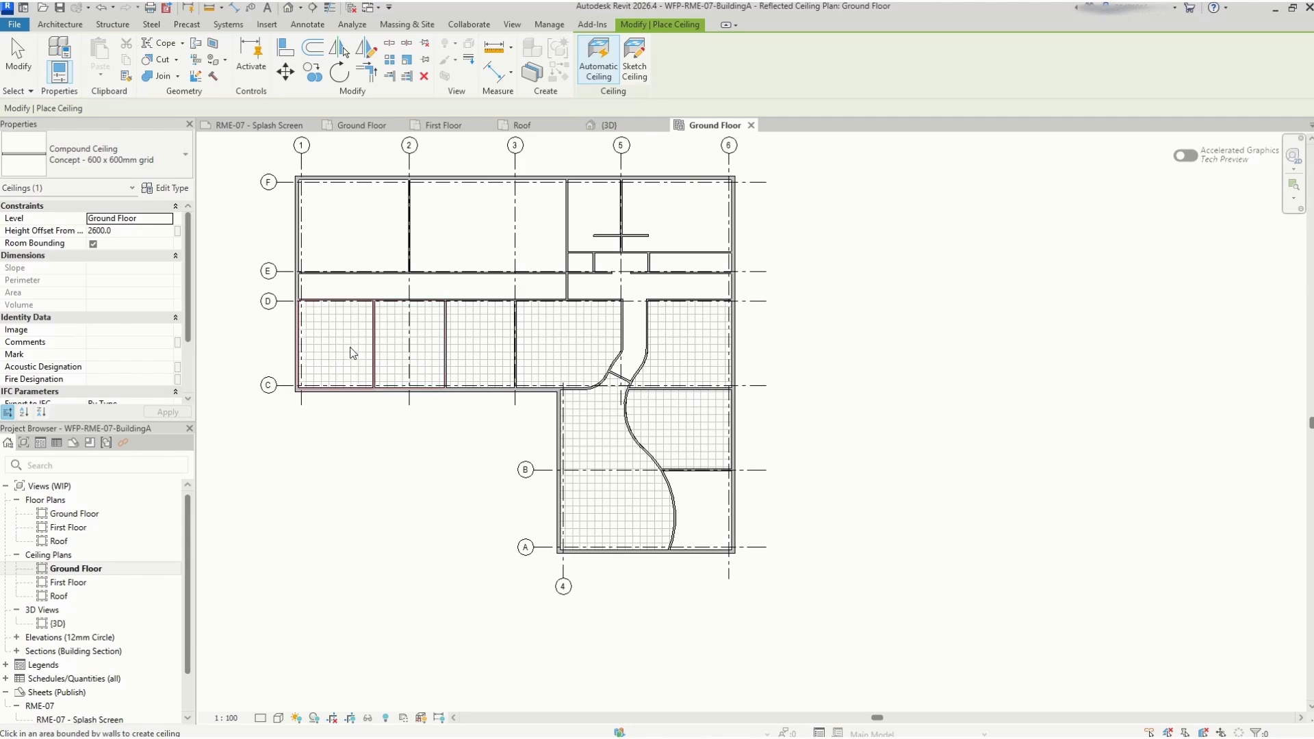
Place grid ceilings in the four main rooms between grids E and F and in the two small rooms just north of grid E
{"action": "left_click", "coordinate": [350, 262]}
{"action": "left_click", "coordinate": [449, 265]}
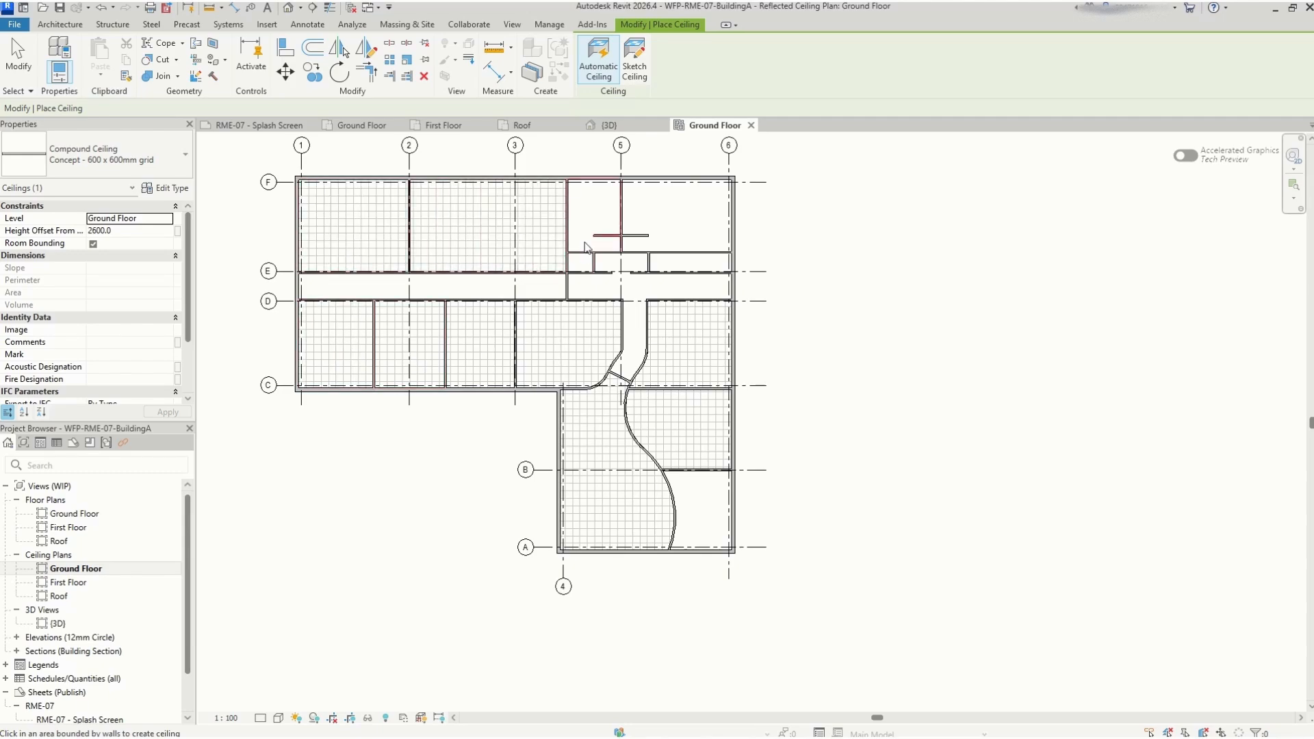
{"action": "left_click", "coordinate": [597, 221]}
{"action": "left_click", "coordinate": [678, 219]}
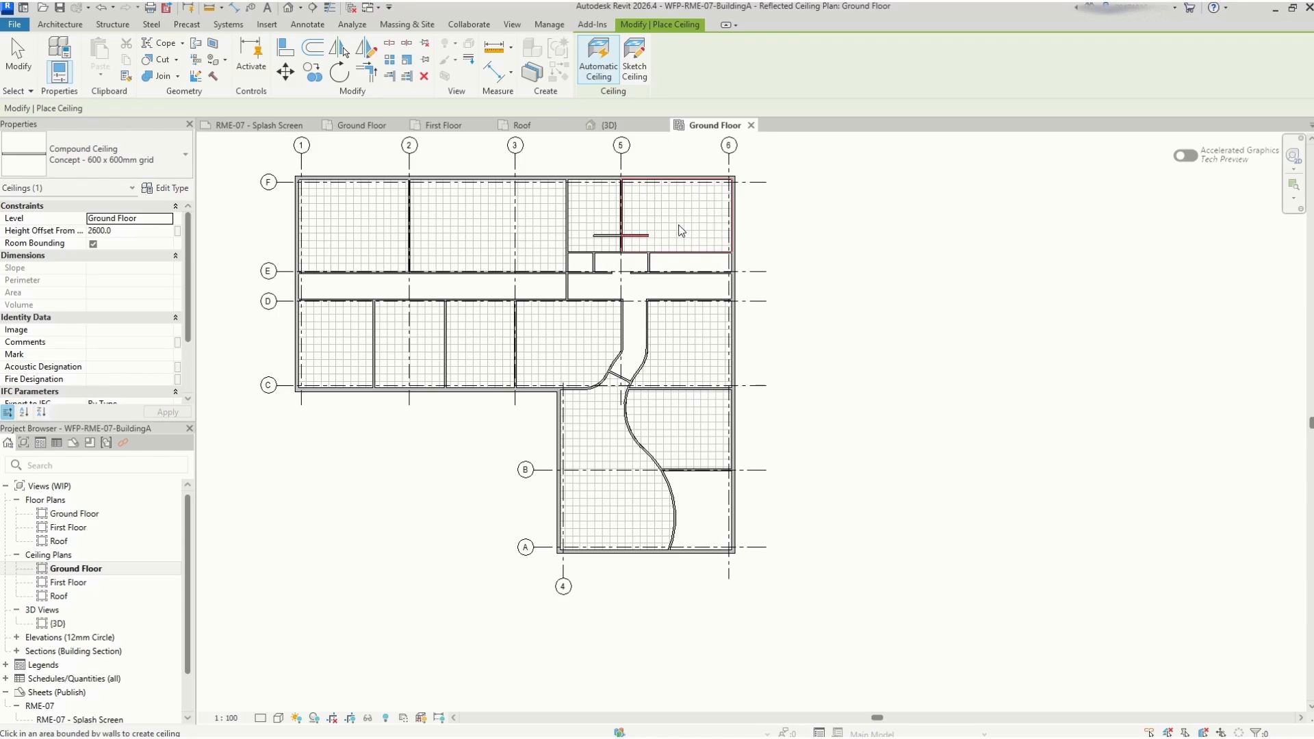
{"action": "scroll", "coordinate": [672, 264], "scroll_direction": "up", "scroll_amount": 2}
{"action": "scroll", "coordinate": [674, 270], "scroll_direction": "up", "scroll_amount": 2}
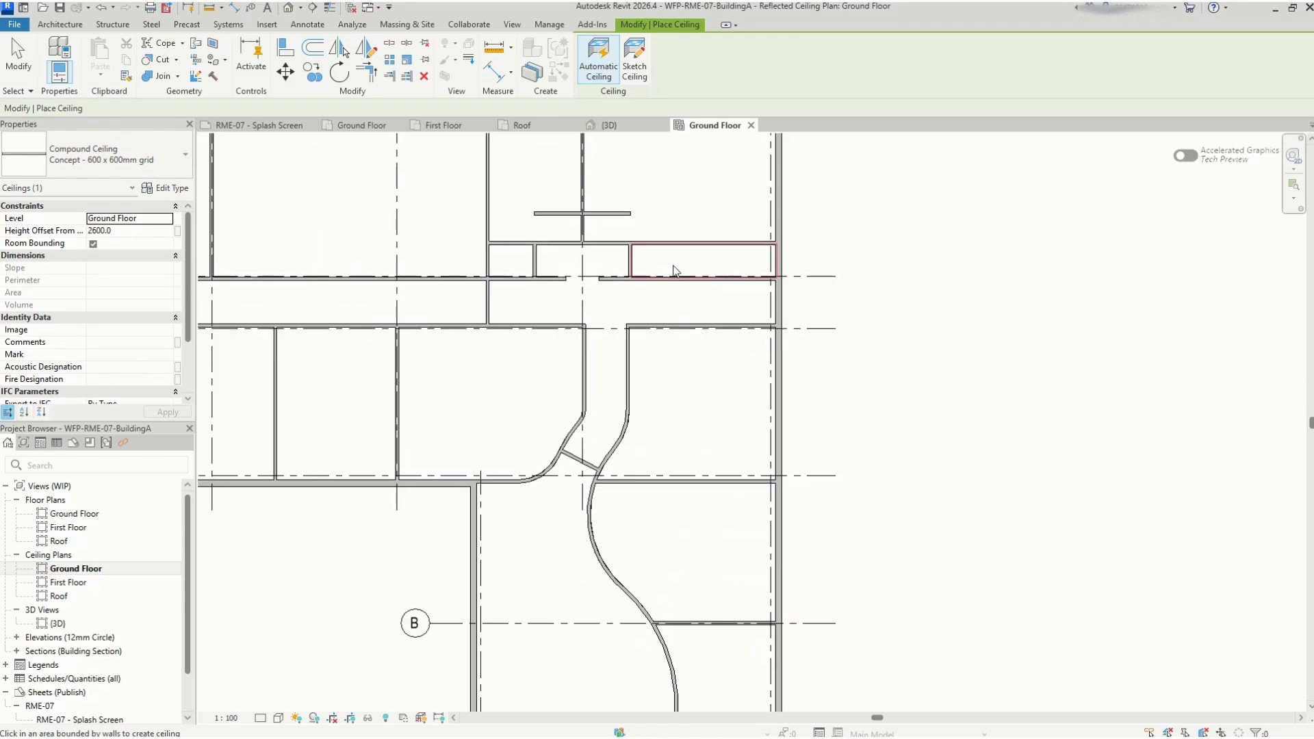
{"action": "left_click", "coordinate": [672, 267]}
{"action": "left_click", "coordinate": [520, 272]}
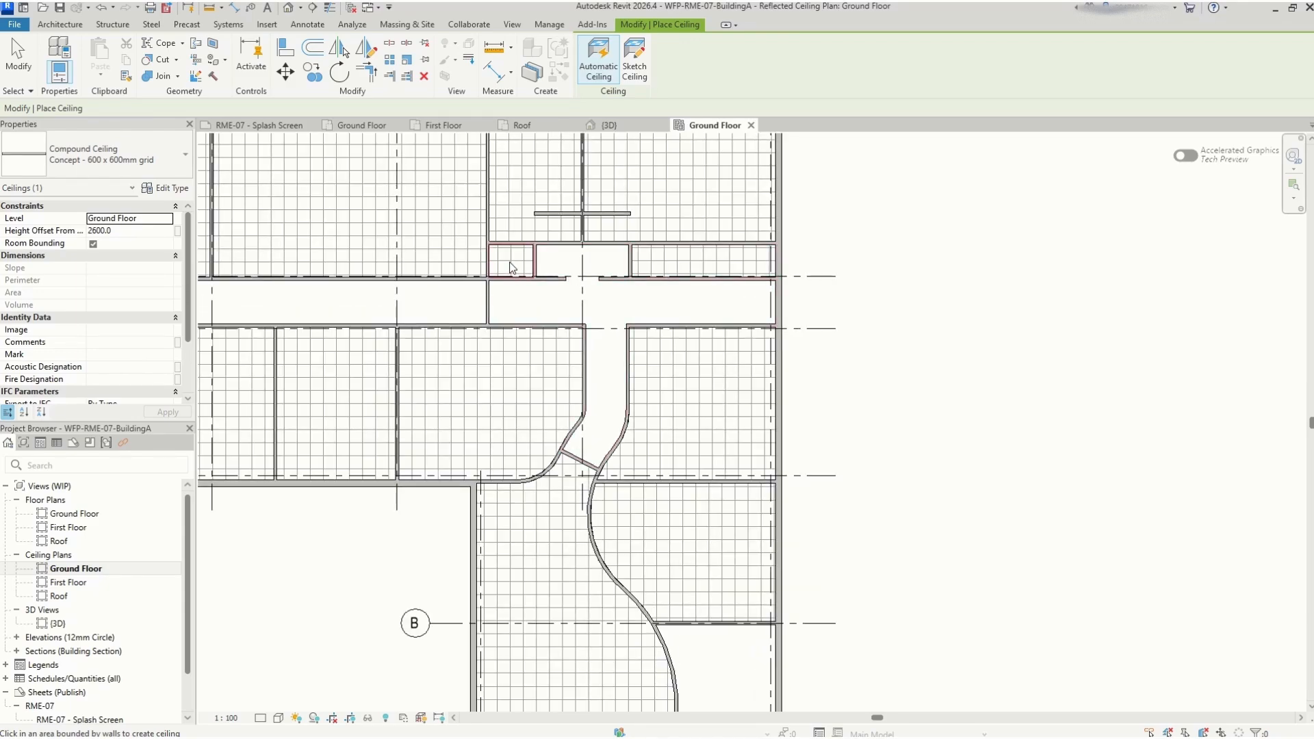
Place grid ceilings in the central hall, the western corridor between grids D and E, and the south-eastern room between grids A and B
{"action": "scroll", "coordinate": [718, 320], "scroll_direction": "down", "scroll_amount": 2}
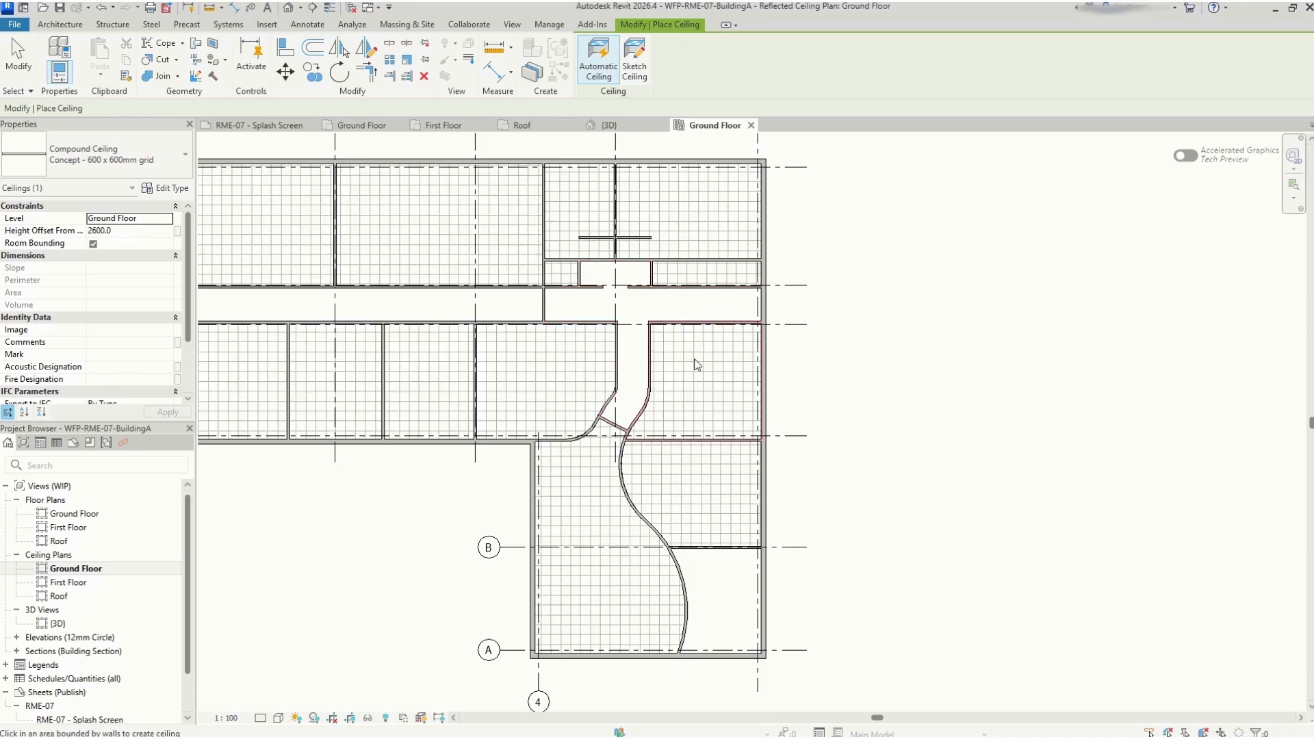
{"action": "scroll", "coordinate": [657, 365], "scroll_direction": "down", "scroll_amount": 2}
{"action": "scroll", "coordinate": [657, 364], "scroll_direction": "down", "scroll_amount": 1}
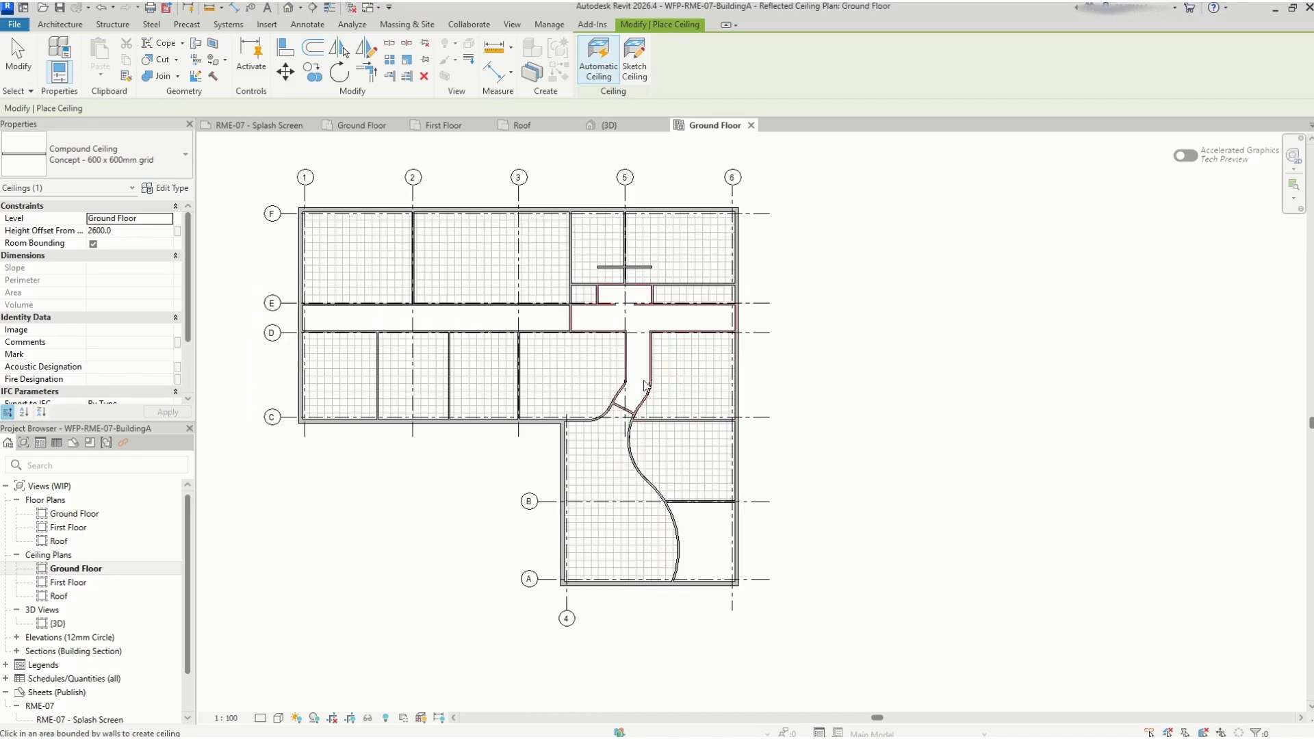
{"action": "left_click", "coordinate": [646, 385]}
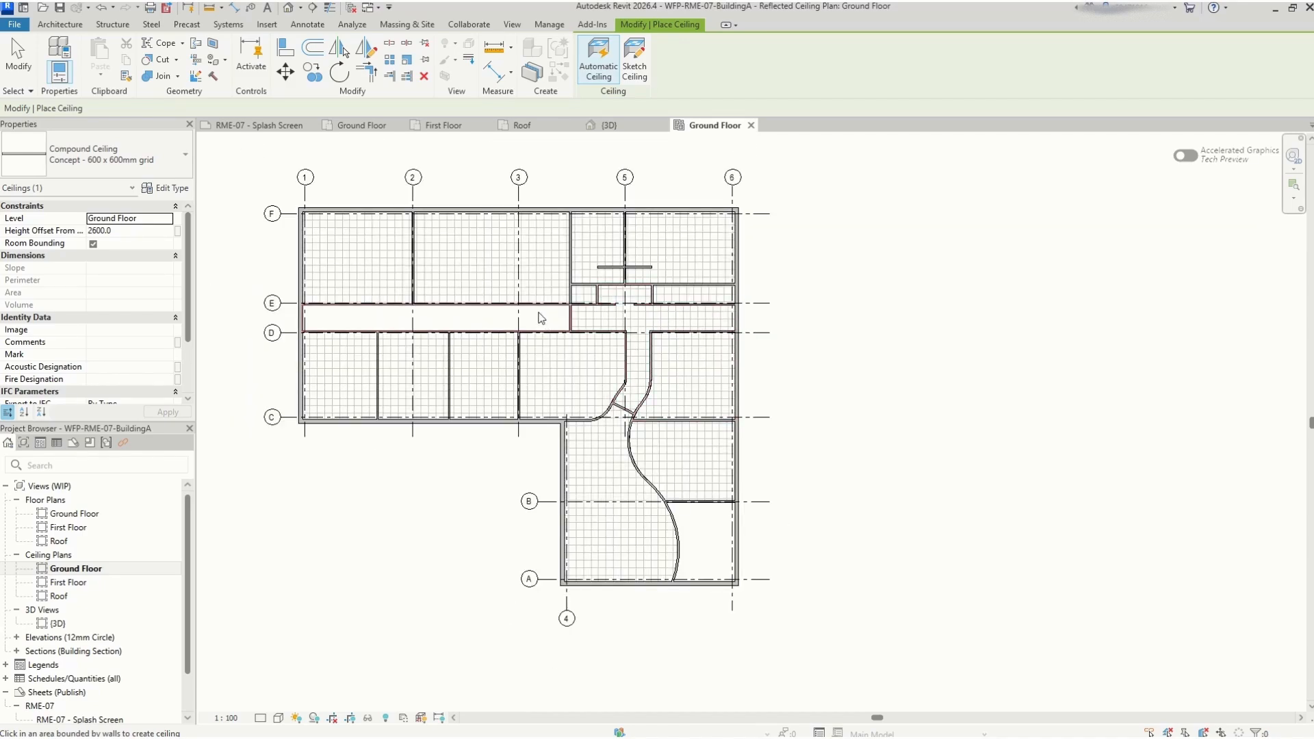
{"action": "left_click", "coordinate": [537, 314]}
{"action": "left_click", "coordinate": [576, 383]}
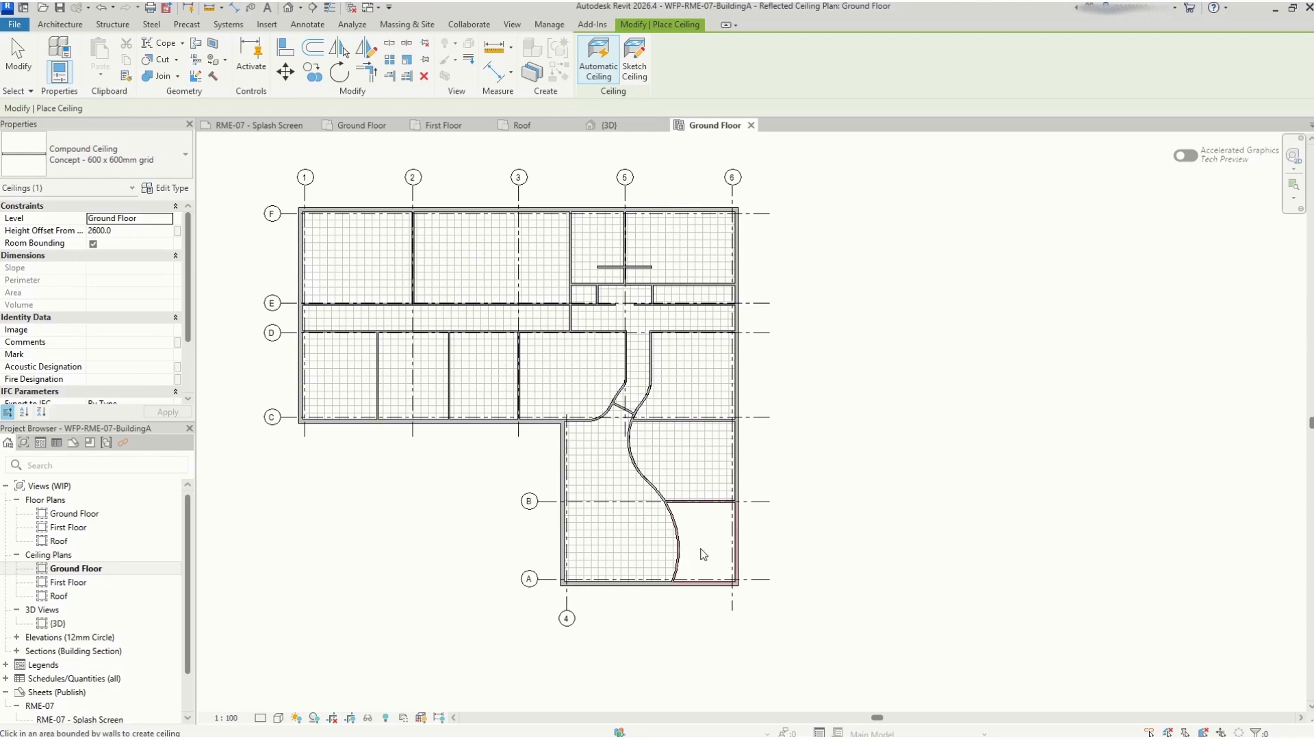
{"action": "left_click", "coordinate": [703, 555]}
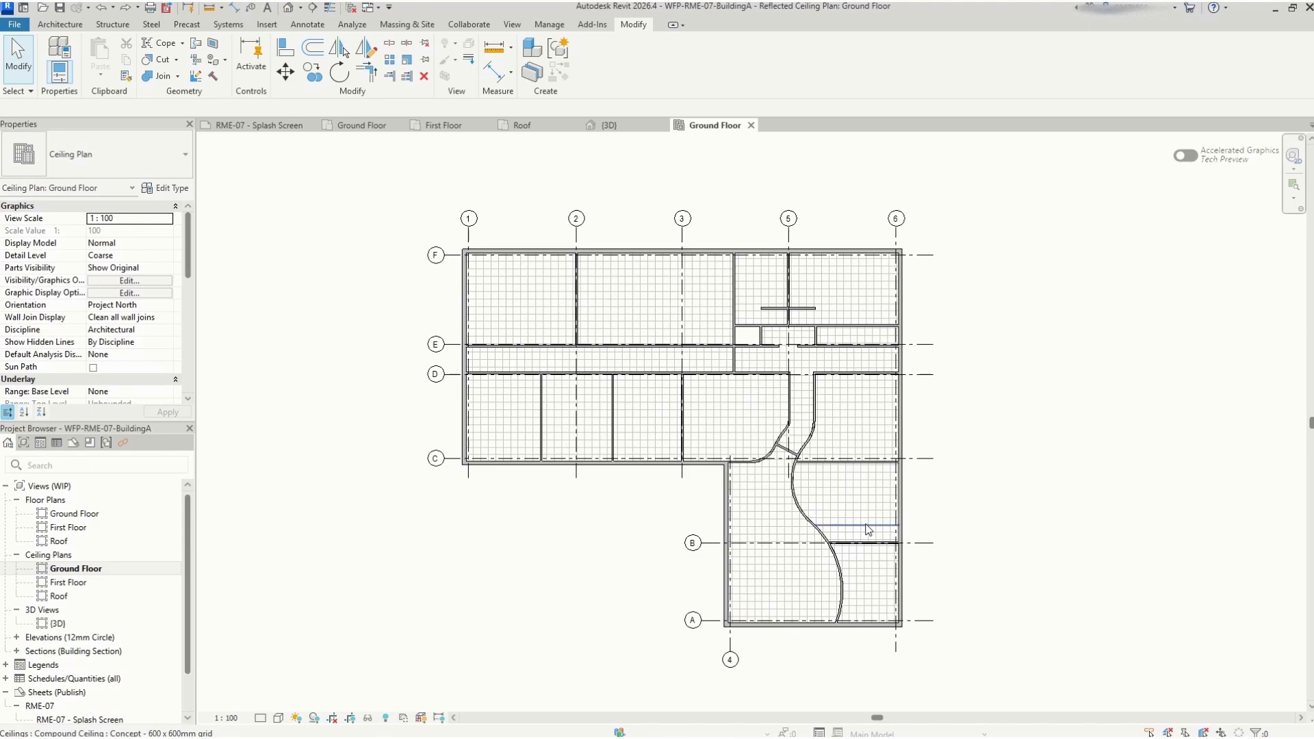
Rotate the ceiling grid of the eastern room between grids B and C diagonally, using the bubble end of grid B as the rotation centre
{"action": "left_click", "coordinate": [868, 529]}
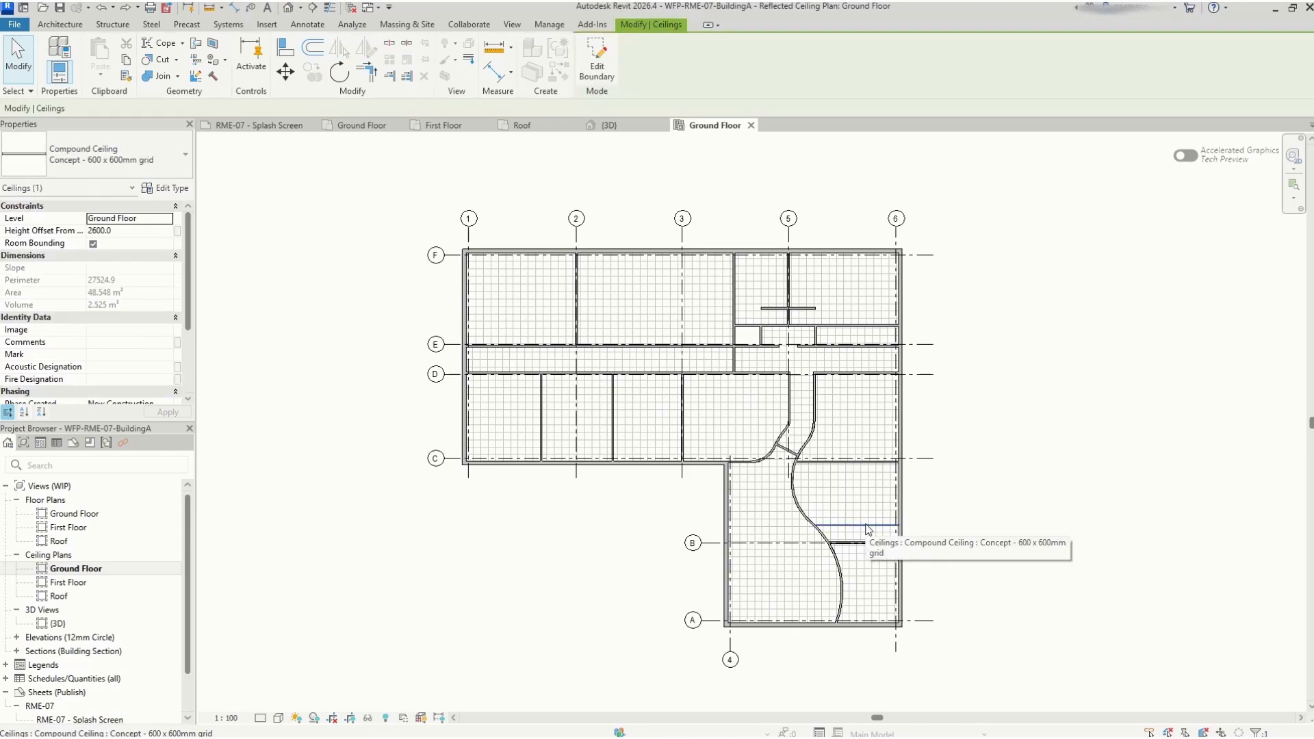
{"action": "left_click", "coordinate": [339, 71]}
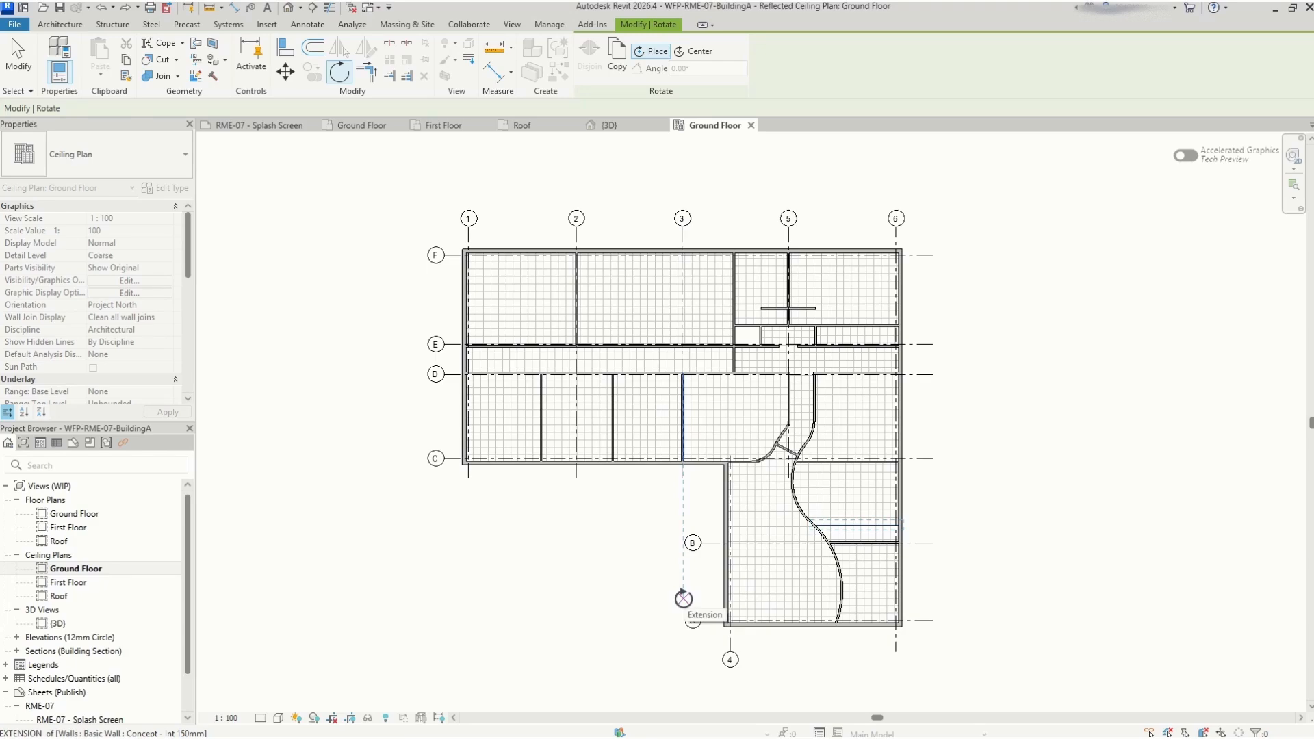
{"action": "left_click", "coordinate": [692, 543]}
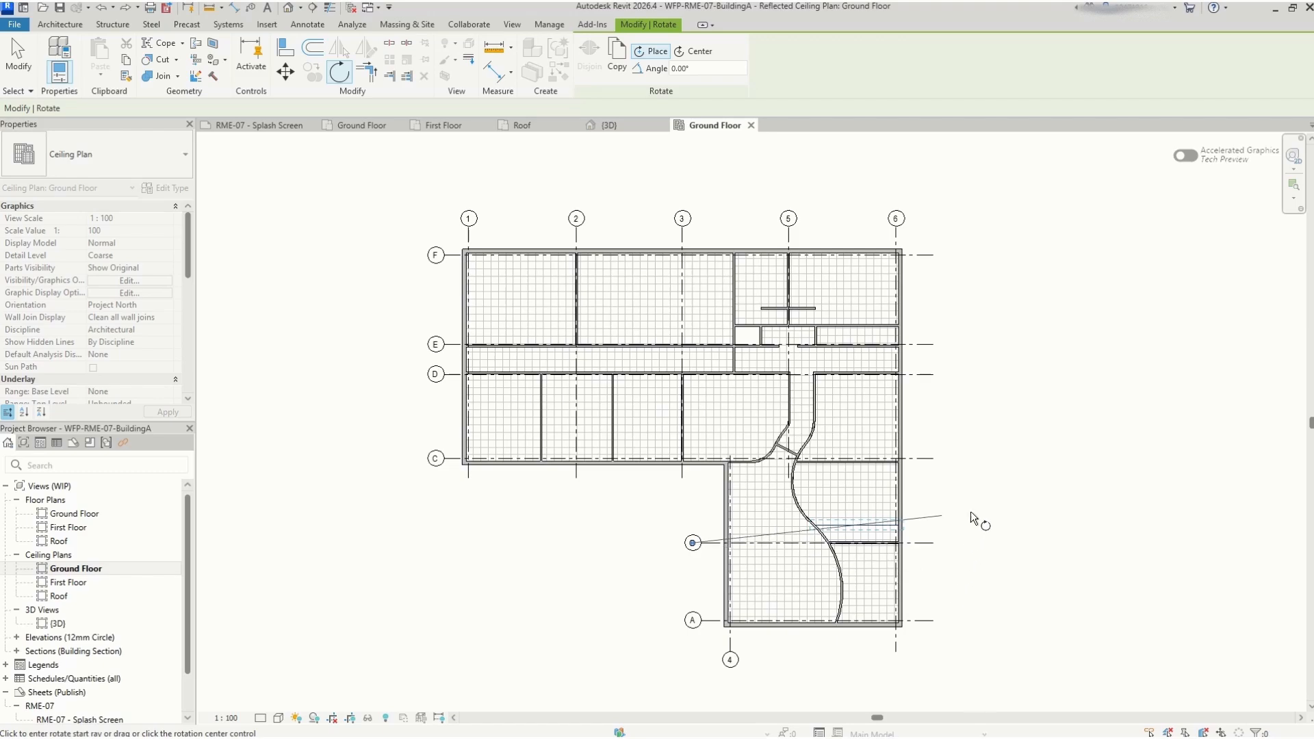
{"action": "left_click", "coordinate": [932, 542]}
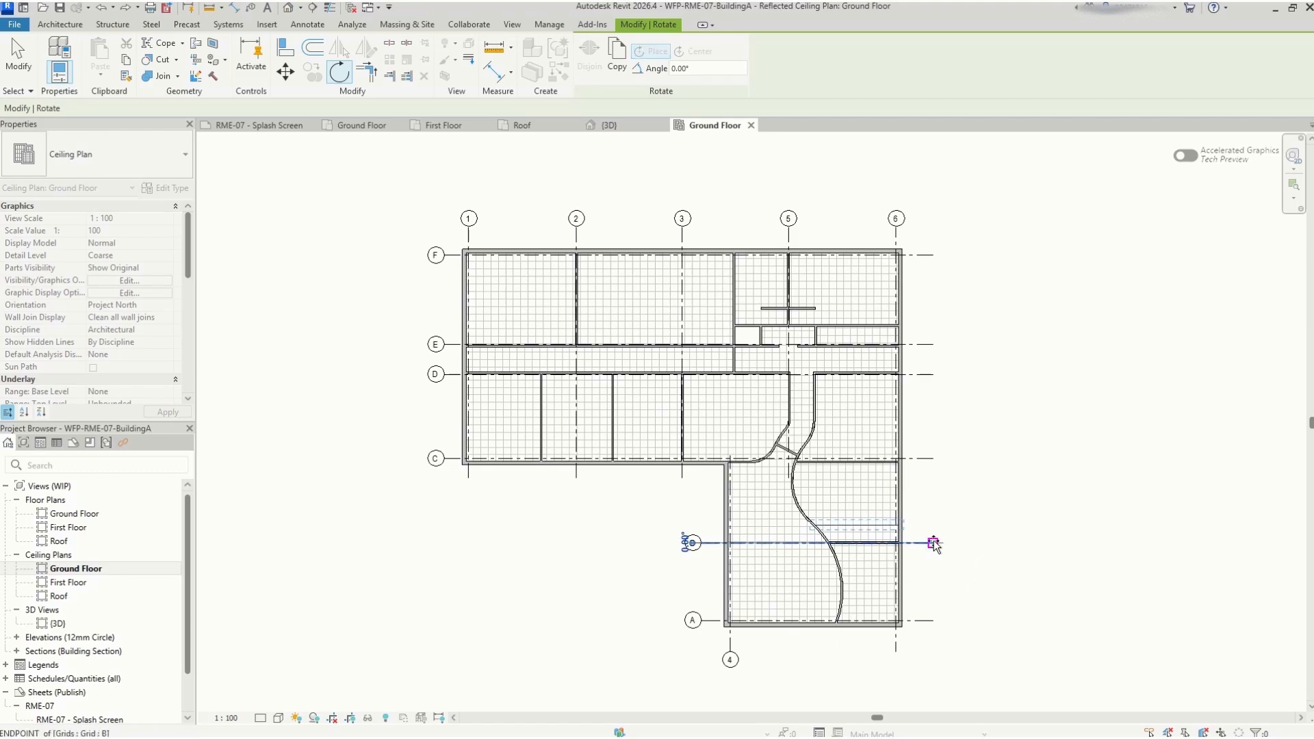
{"action": "left_click", "coordinate": [972, 462]}
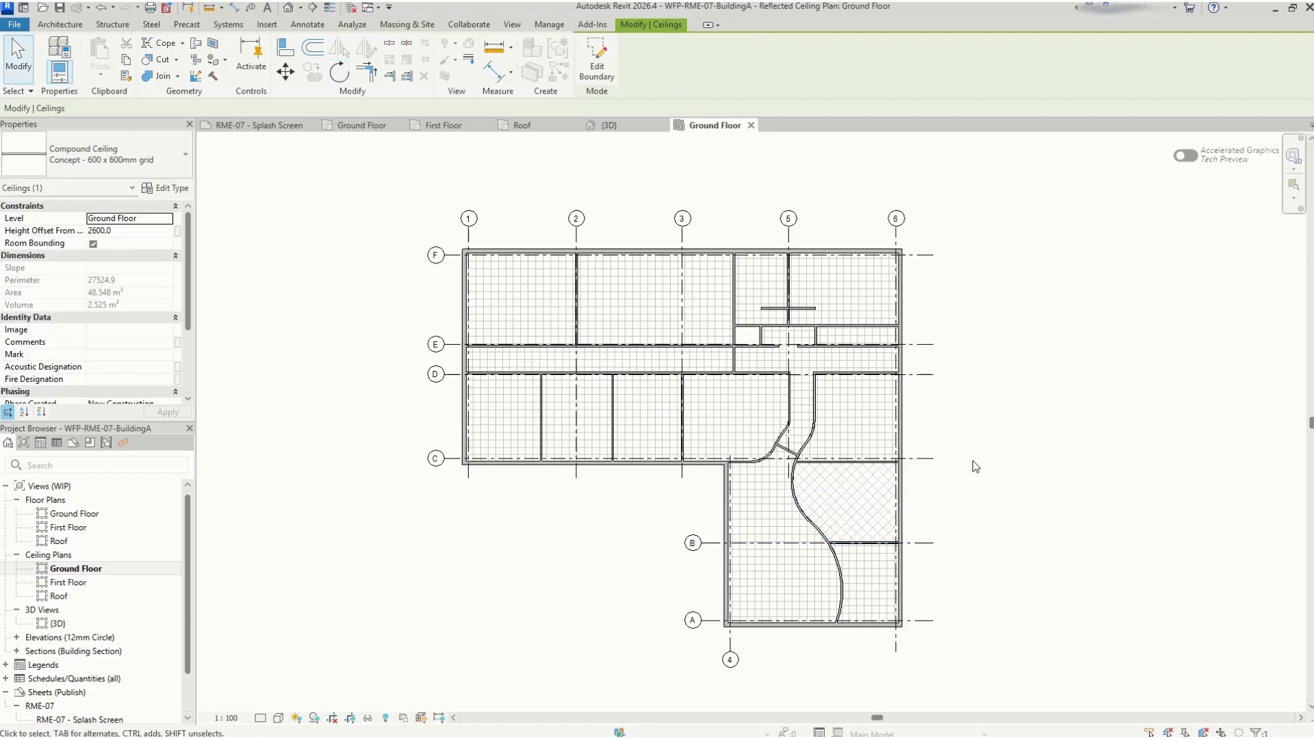
{"action": "scroll", "coordinate": [968, 580], "scroll_direction": "up", "scroll_amount": 1}
{"action": "scroll", "coordinate": [967, 580], "scroll_direction": "up", "scroll_amount": 4}
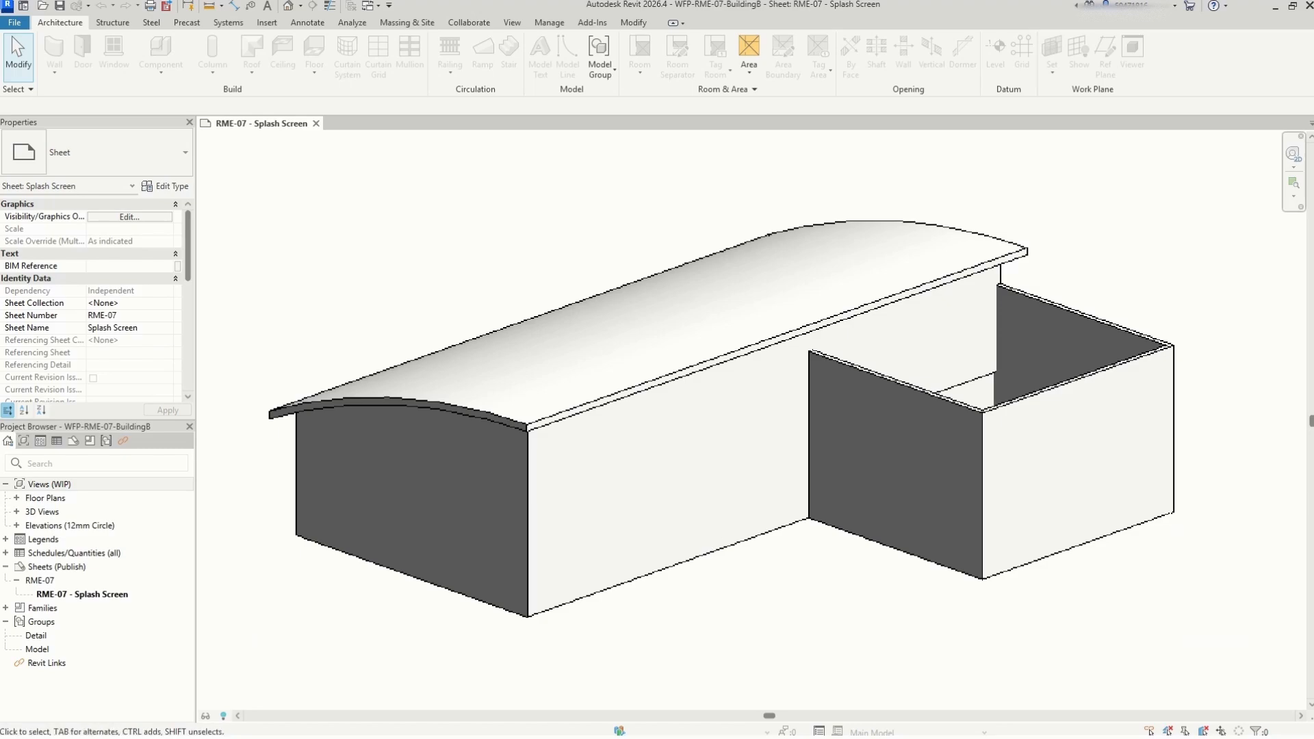
Open the default 3D view of the WFP-RME-07-BuildingB model
{"action": "left_click", "coordinate": [17, 512]}
{"action": "left_click", "coordinate": [56, 525]}
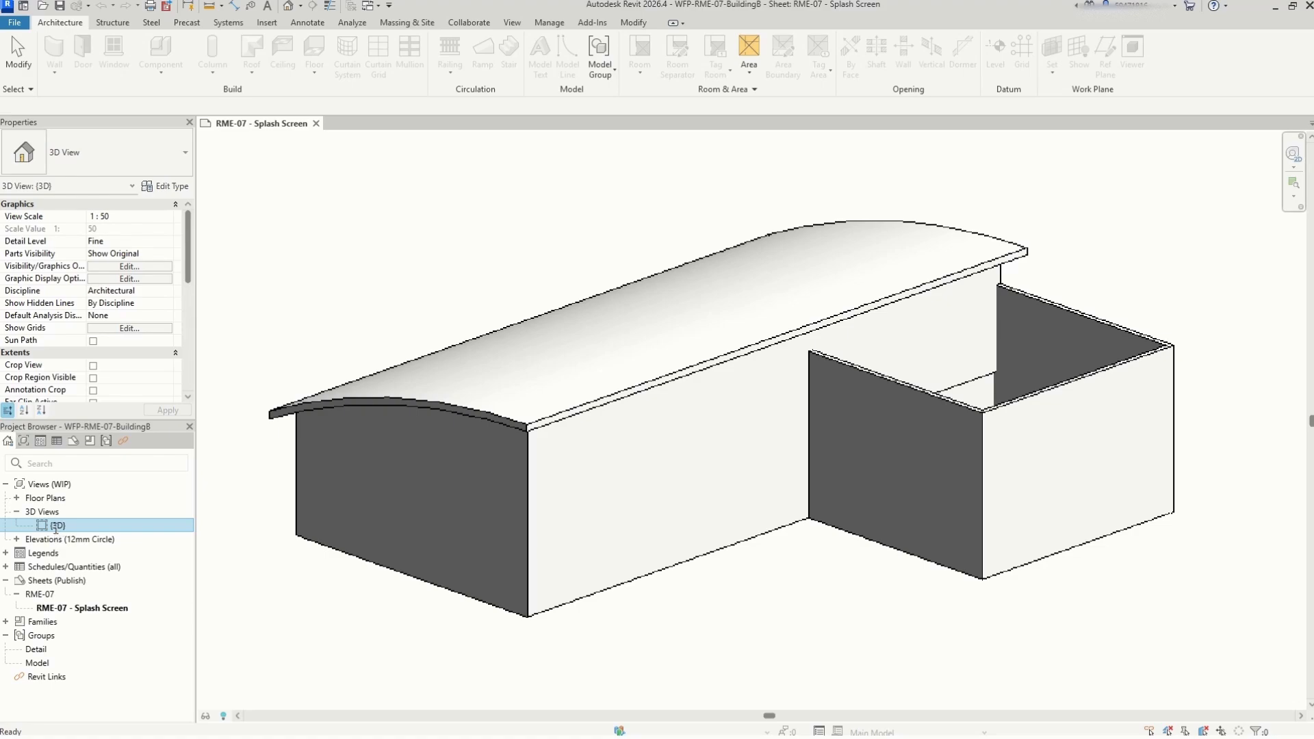
{"action": "left_click", "coordinate": [56, 525]}
{"action": "key", "text": "Return"}
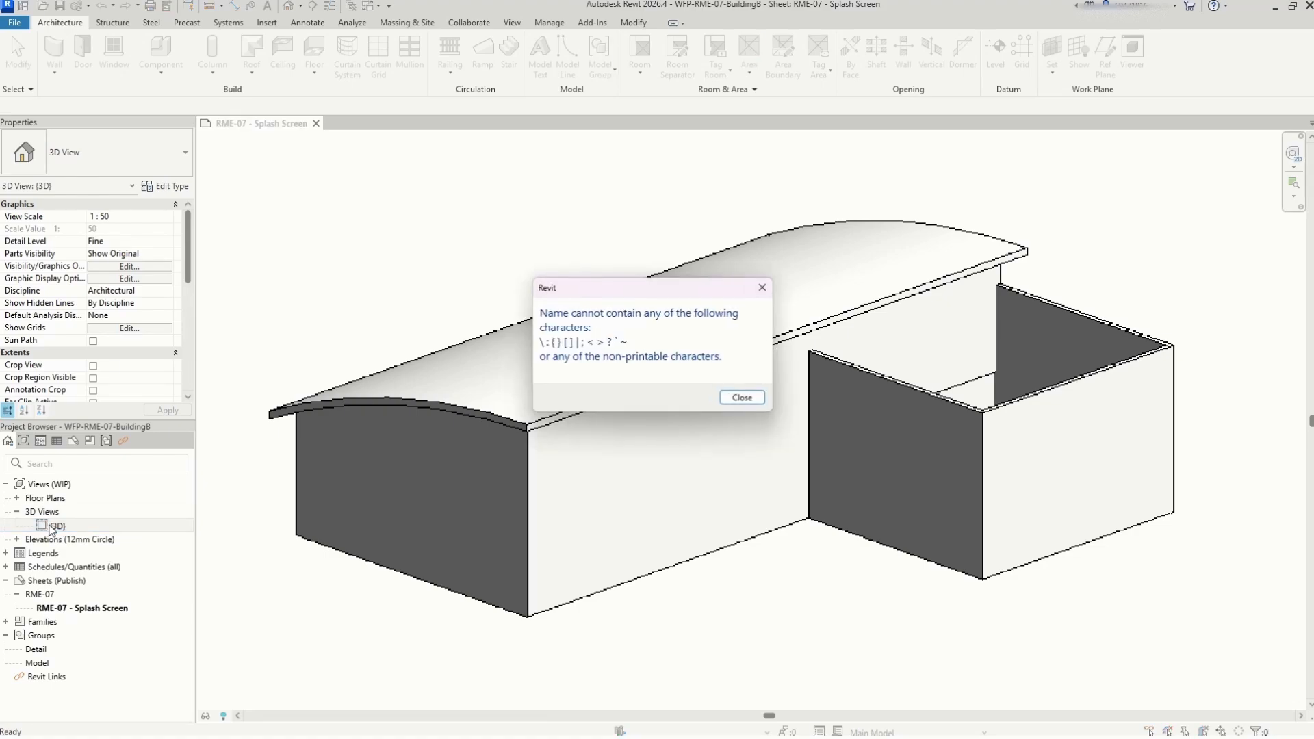
{"action": "left_click", "coordinate": [741, 398]}
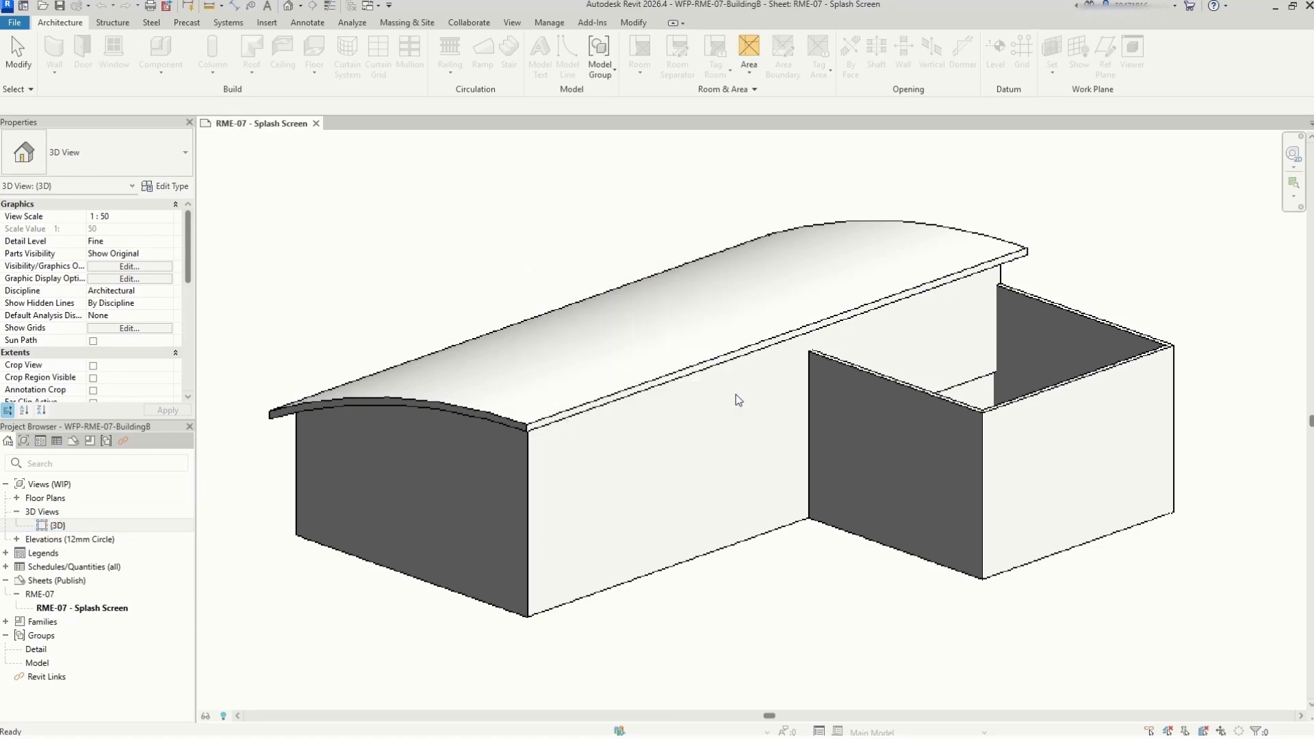
{"action": "double_click", "coordinate": [47, 525]}
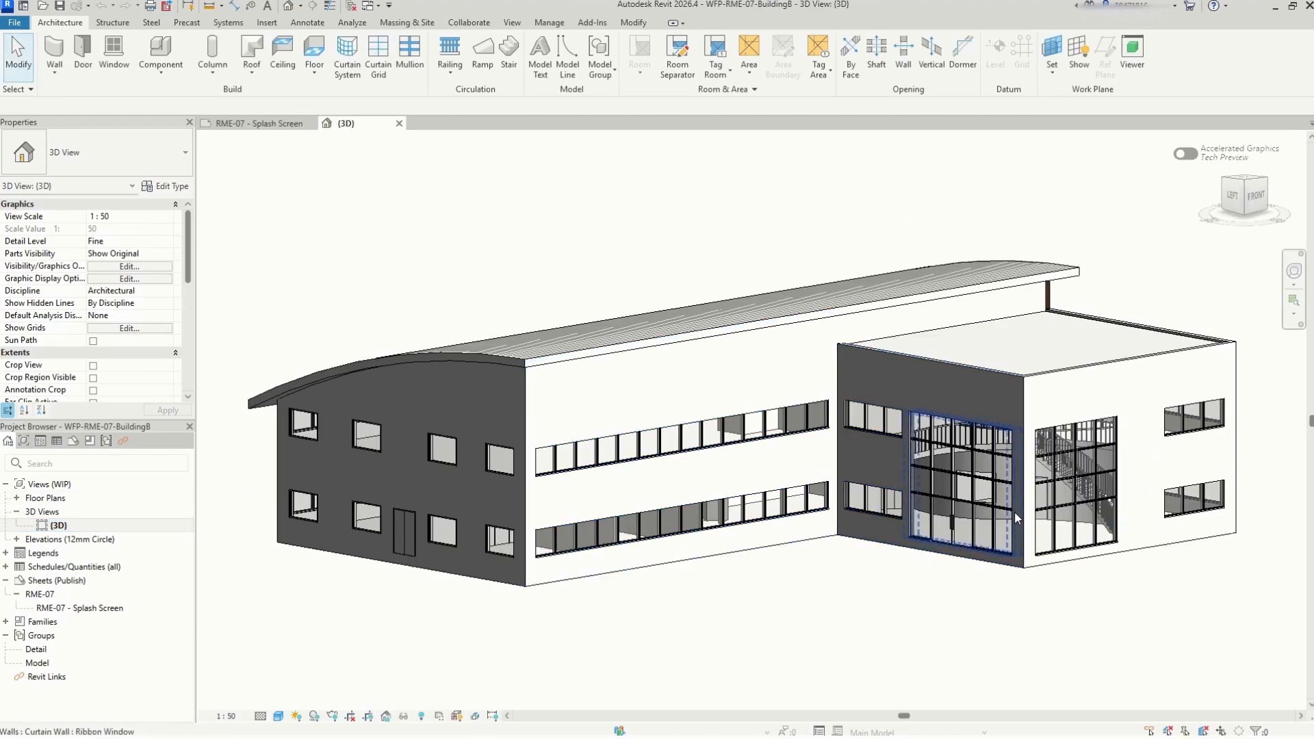
Select the projecting wing's front exterior wall and duplicate its Concept - Ext 300mm type as New External Wall 1
{"action": "scroll", "coordinate": [1135, 540], "scroll_direction": "up", "scroll_amount": 2}
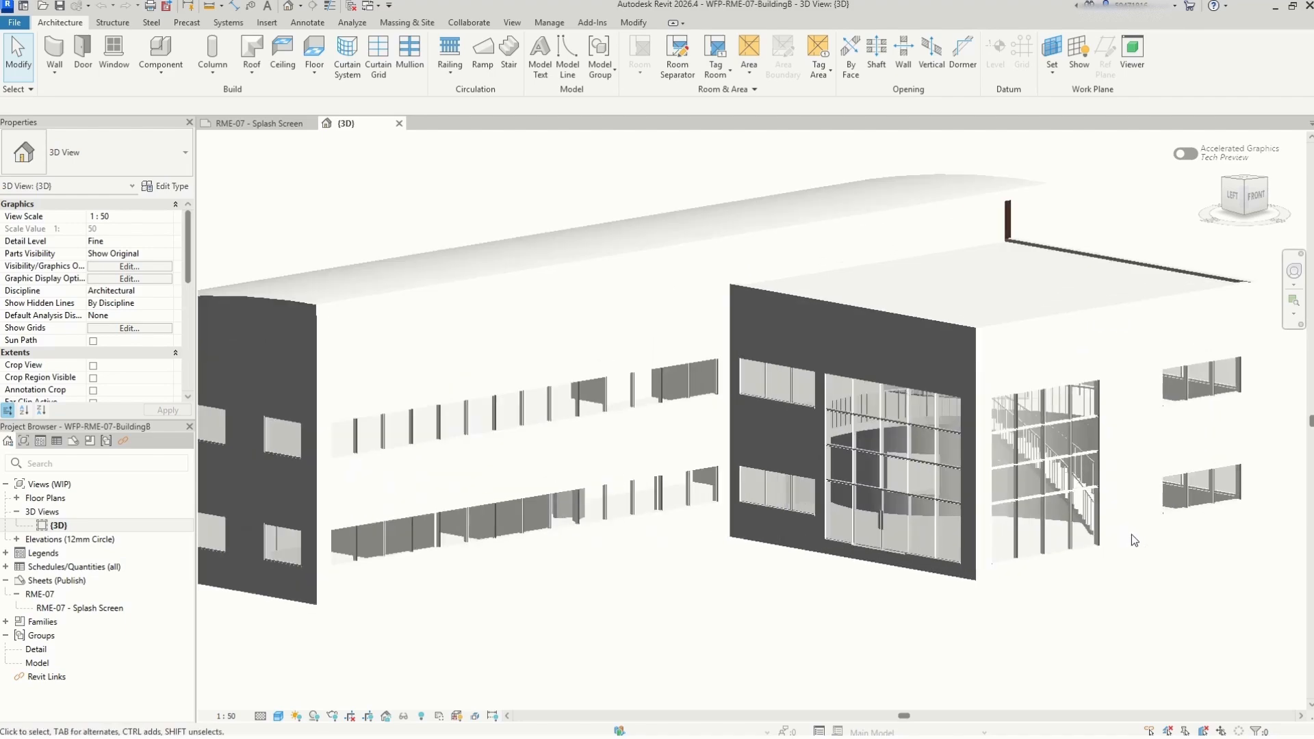
{"action": "scroll", "coordinate": [1135, 541], "scroll_direction": "down", "scroll_amount": 2}
{"action": "scroll", "coordinate": [1215, 373], "scroll_direction": "up", "scroll_amount": 4}
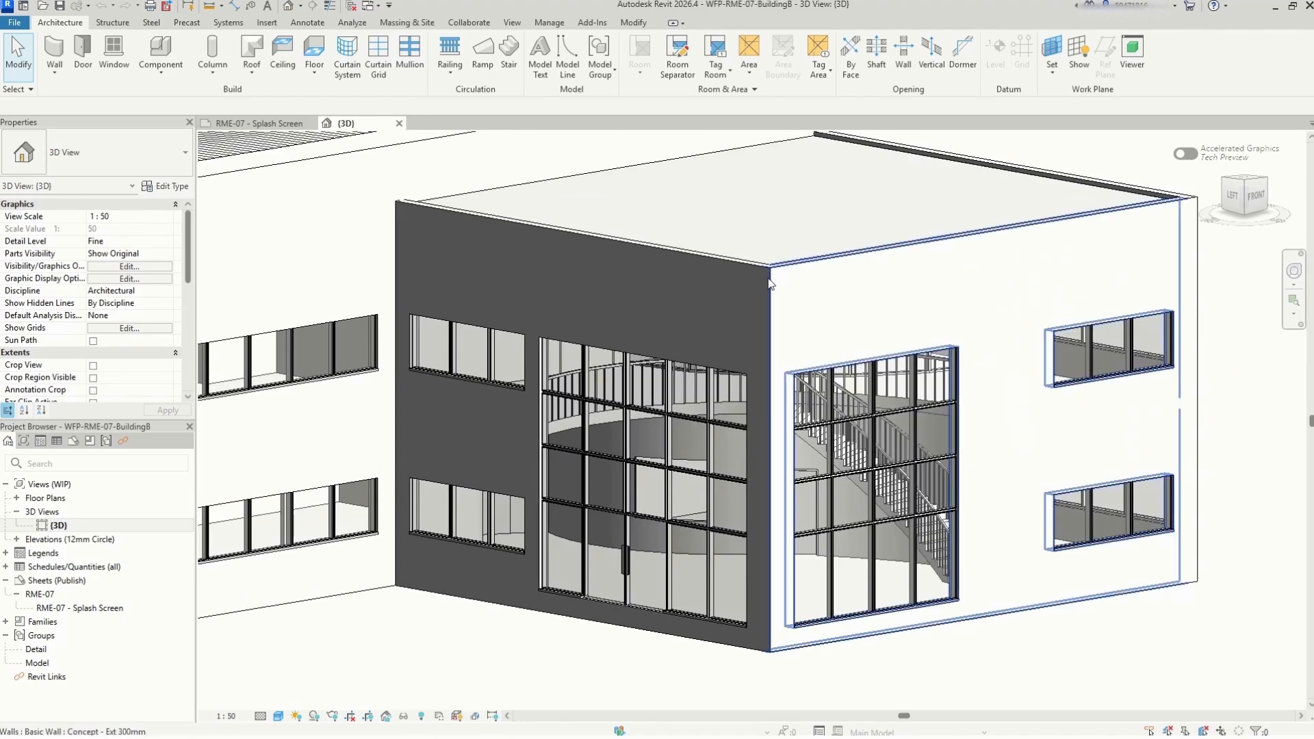
{"action": "left_click", "coordinate": [769, 280]}
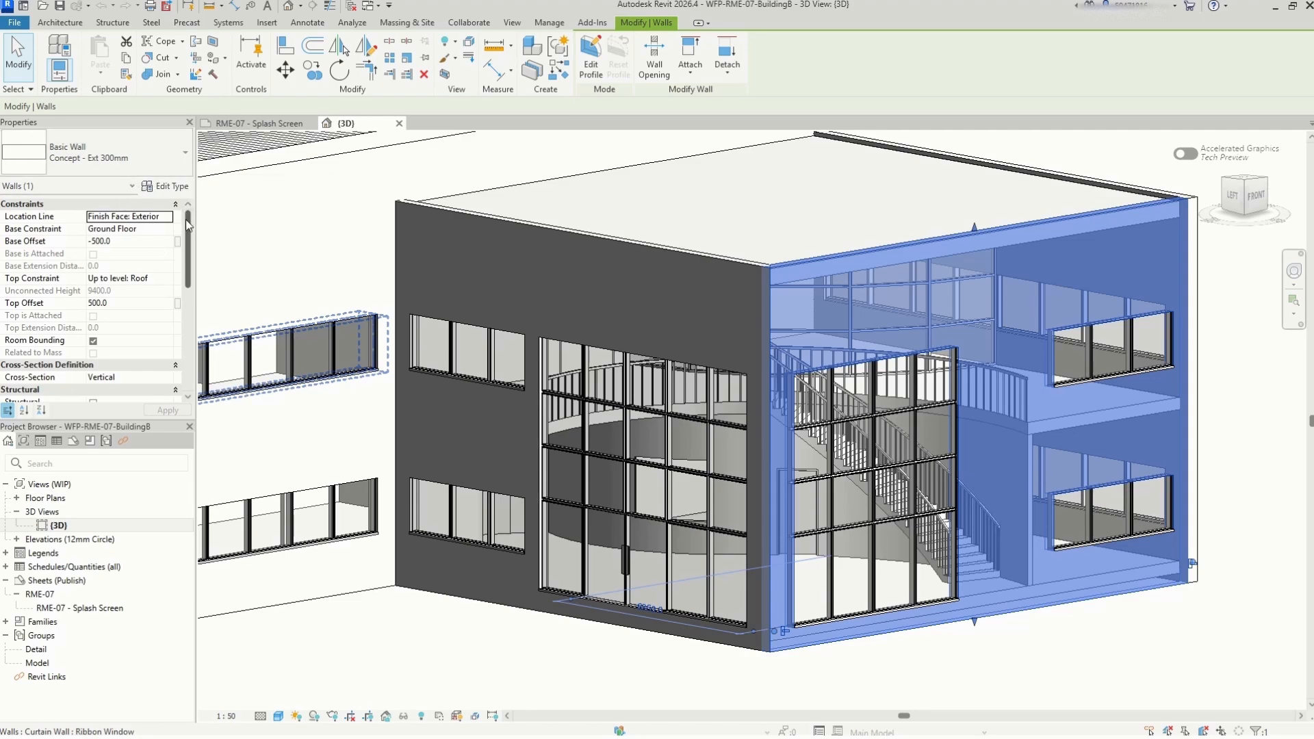
{"action": "left_click", "coordinate": [159, 189]}
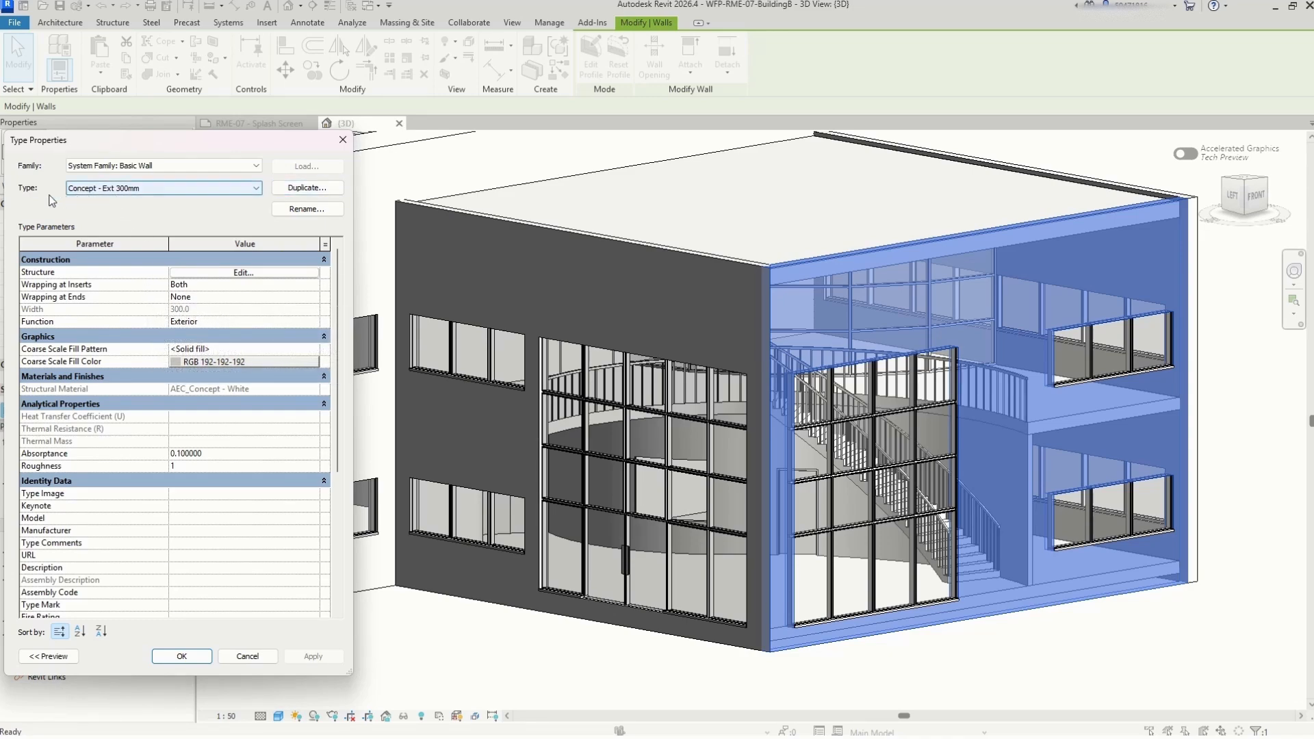
{"action": "left_click", "coordinate": [306, 189]}
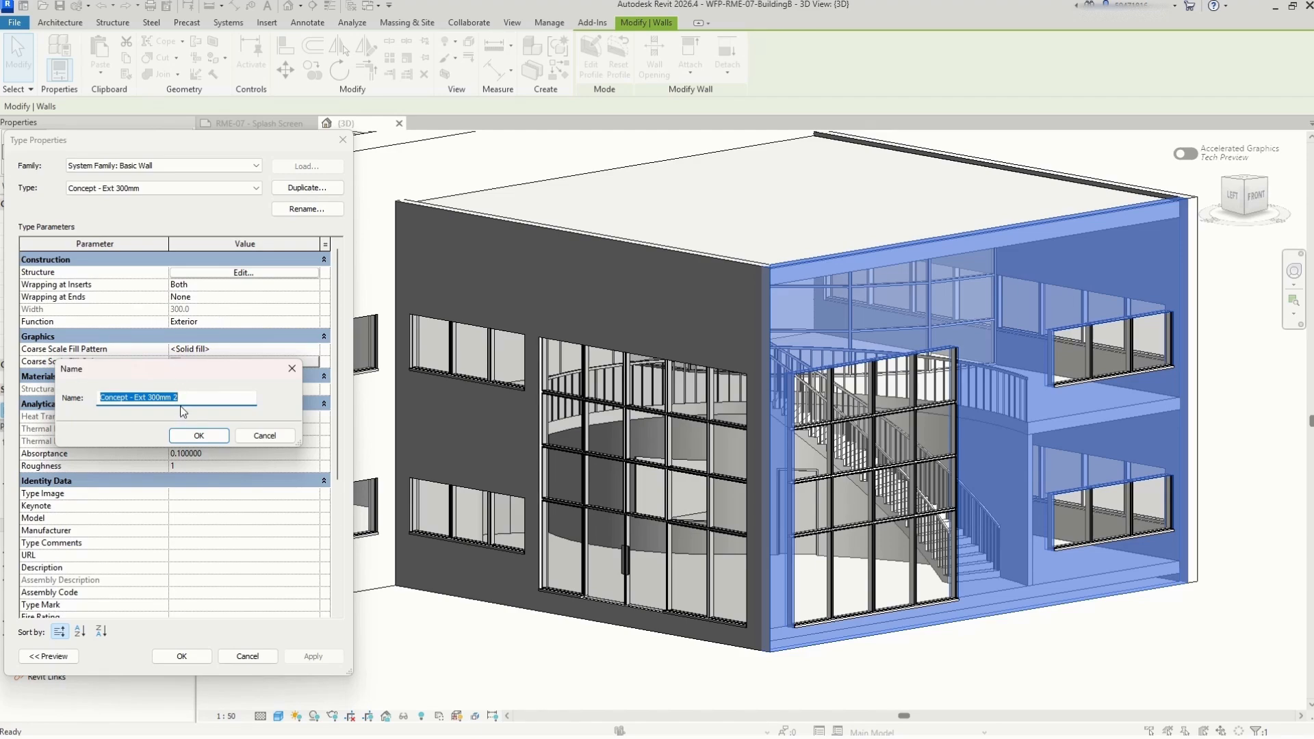
{"action": "type", "text": "New External Wall 1"}
{"action": "left_click", "coordinate": [199, 436]}
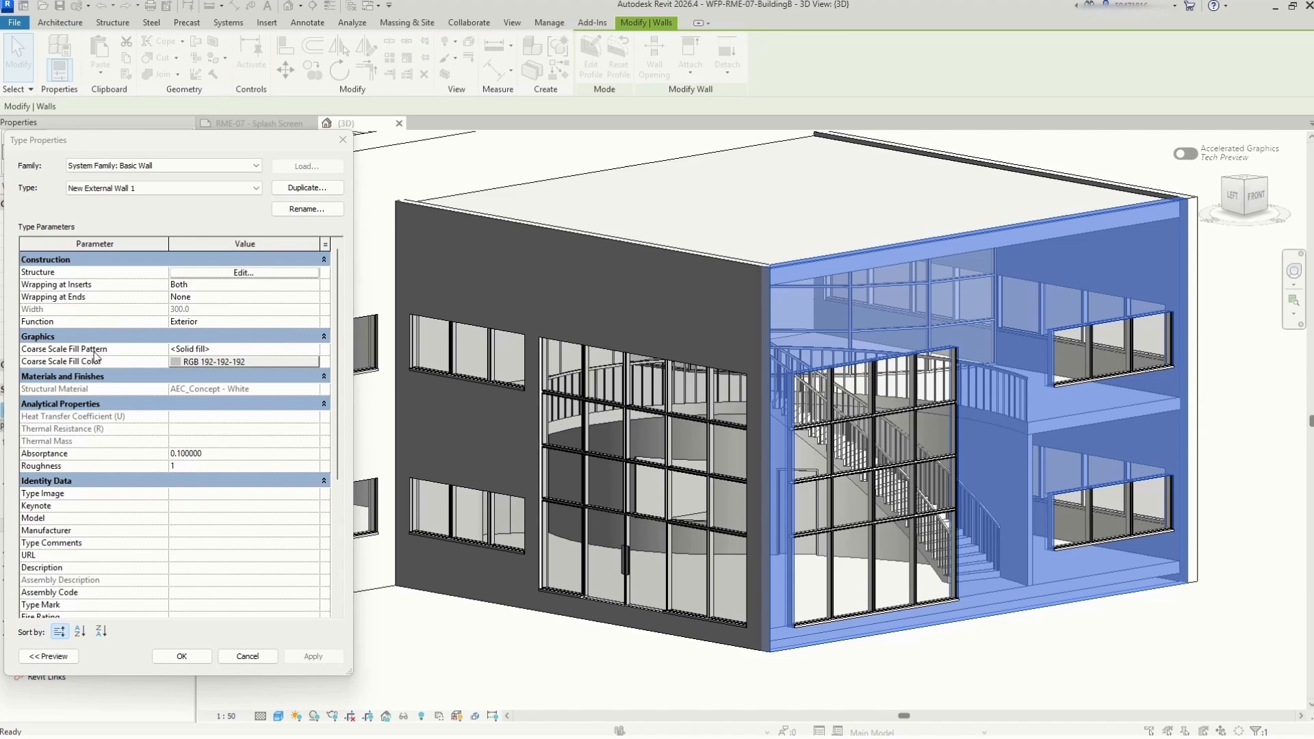
Edit the new wall type's structure with a sample height of 1000 and insert a Membrane Layer on the exterior side of the structure layer
{"action": "left_click", "coordinate": [238, 275]}
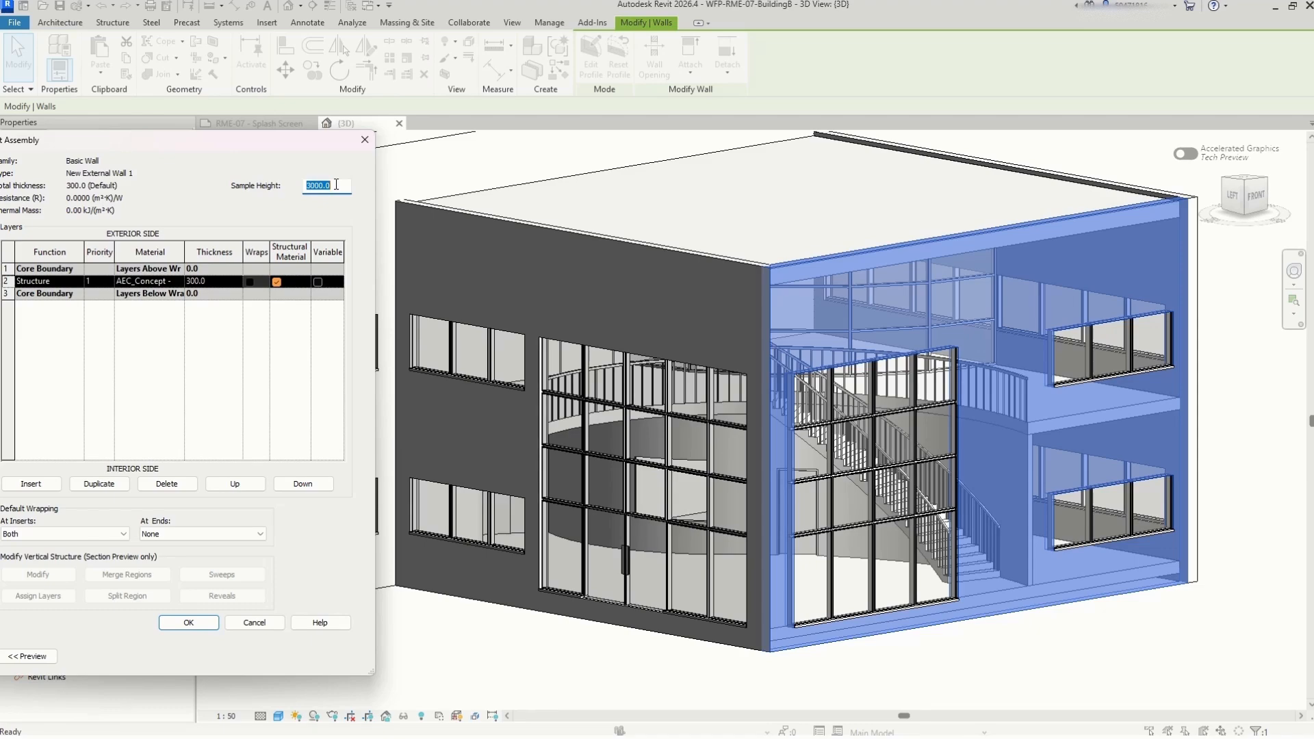
{"action": "type", "text": "1000"}
{"action": "left_click_drag", "start_coordinate": [128, 143], "coordinate": [367, 179]}
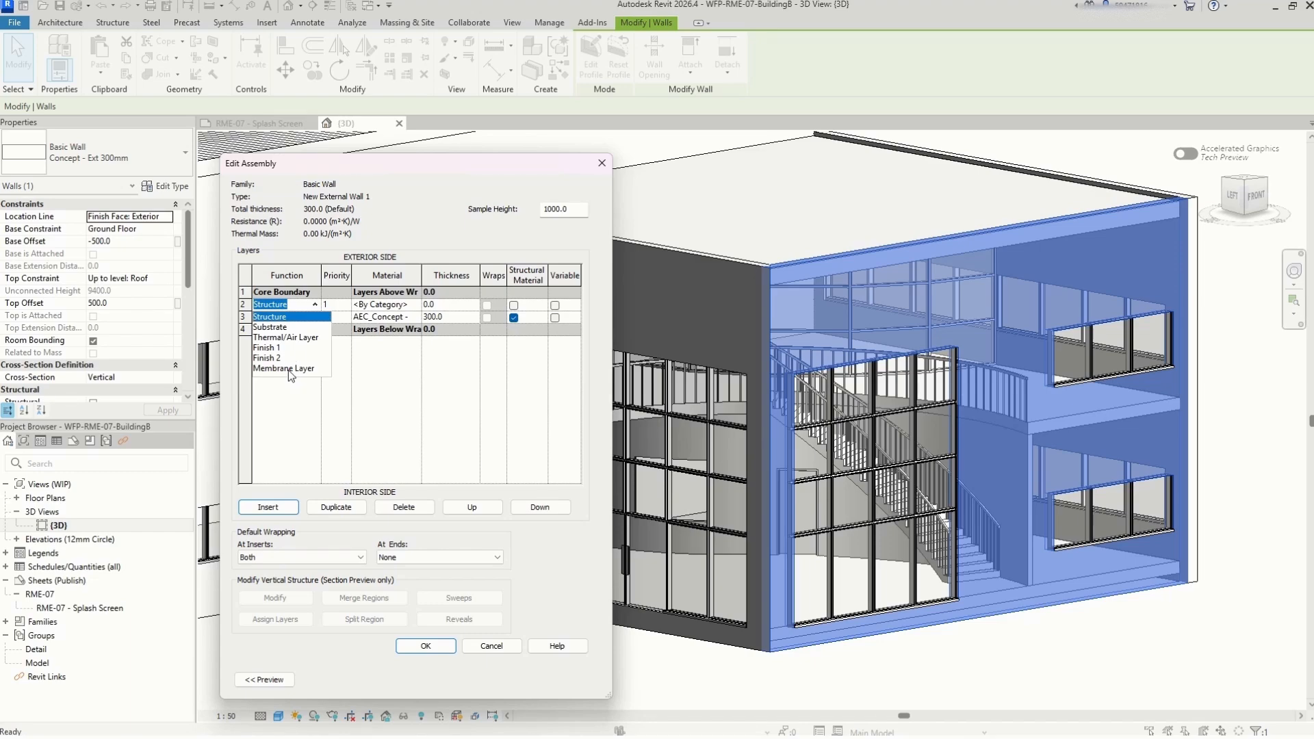
{"action": "left_click", "coordinate": [285, 369]}
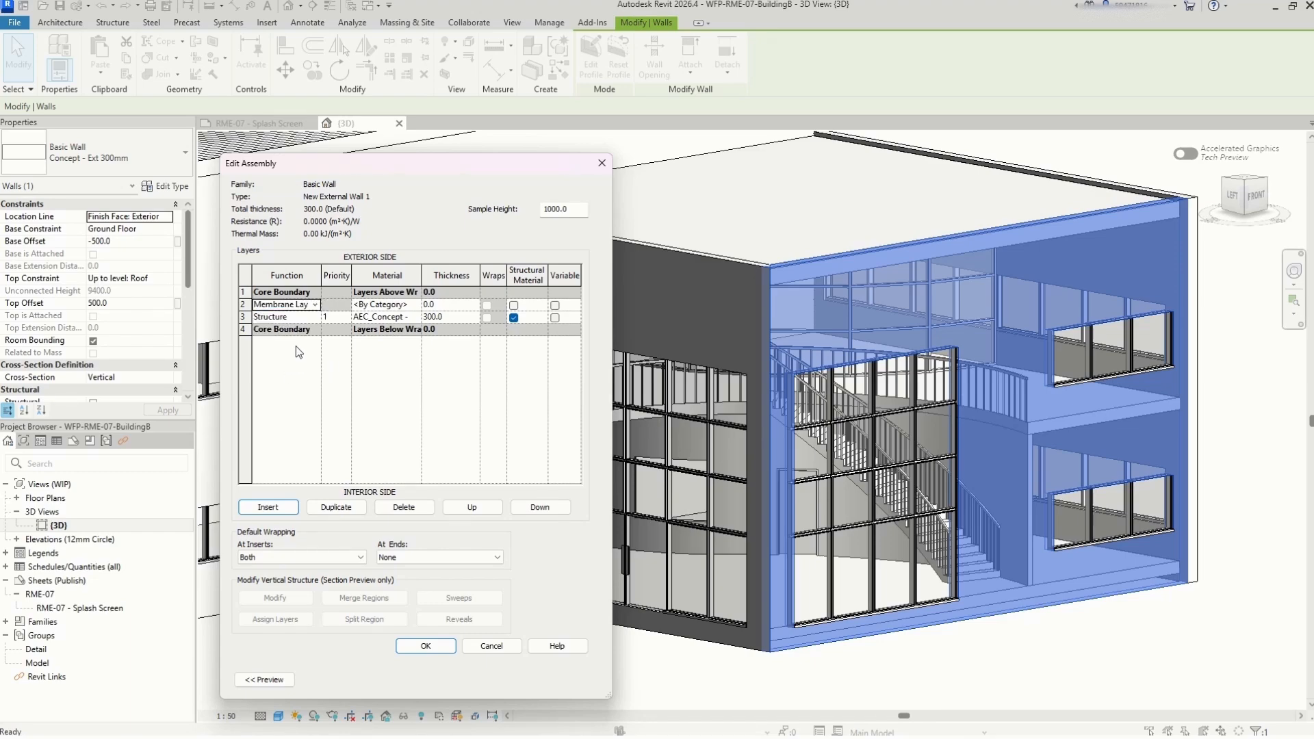
Assign the Masonry - Brick, New material to the membrane layer and set its thickness to 102
{"action": "left_click", "coordinate": [382, 305]}
{"action": "left_click", "coordinate": [415, 306]}
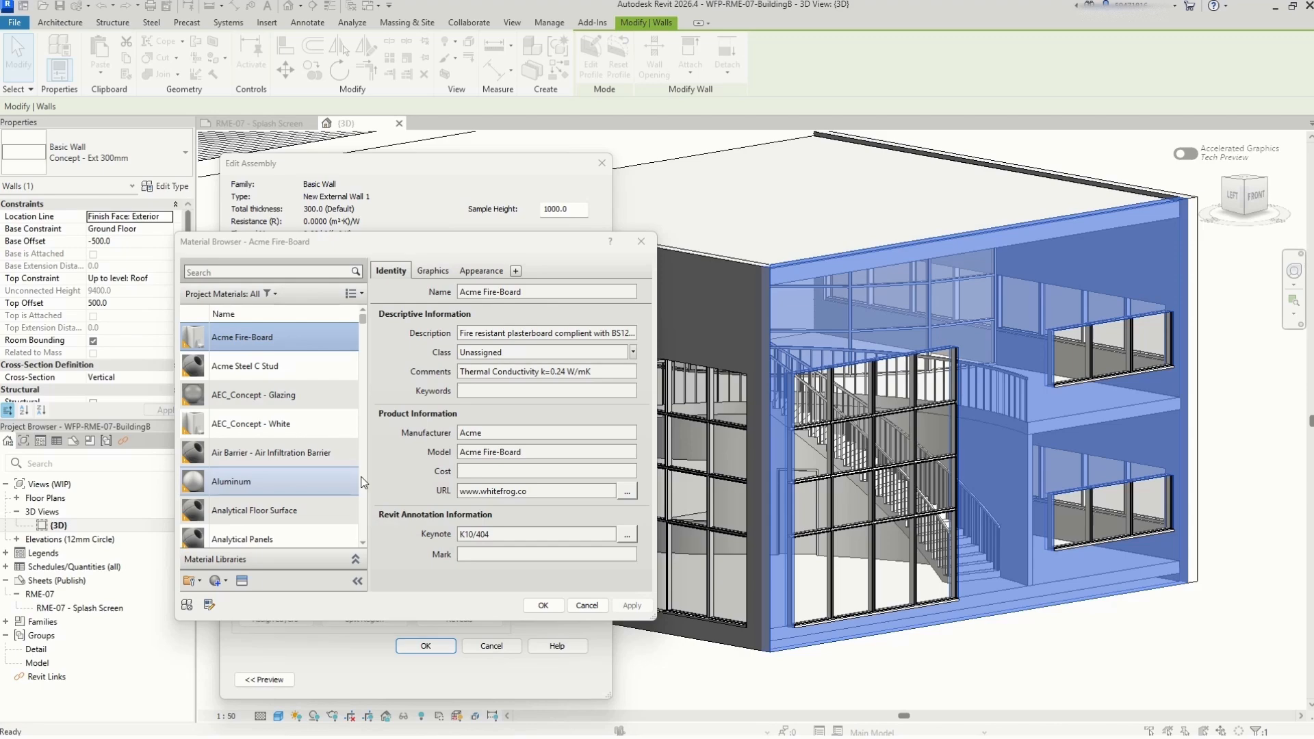
{"action": "scroll", "coordinate": [363, 481], "scroll_direction": "down", "scroll_amount": 3}
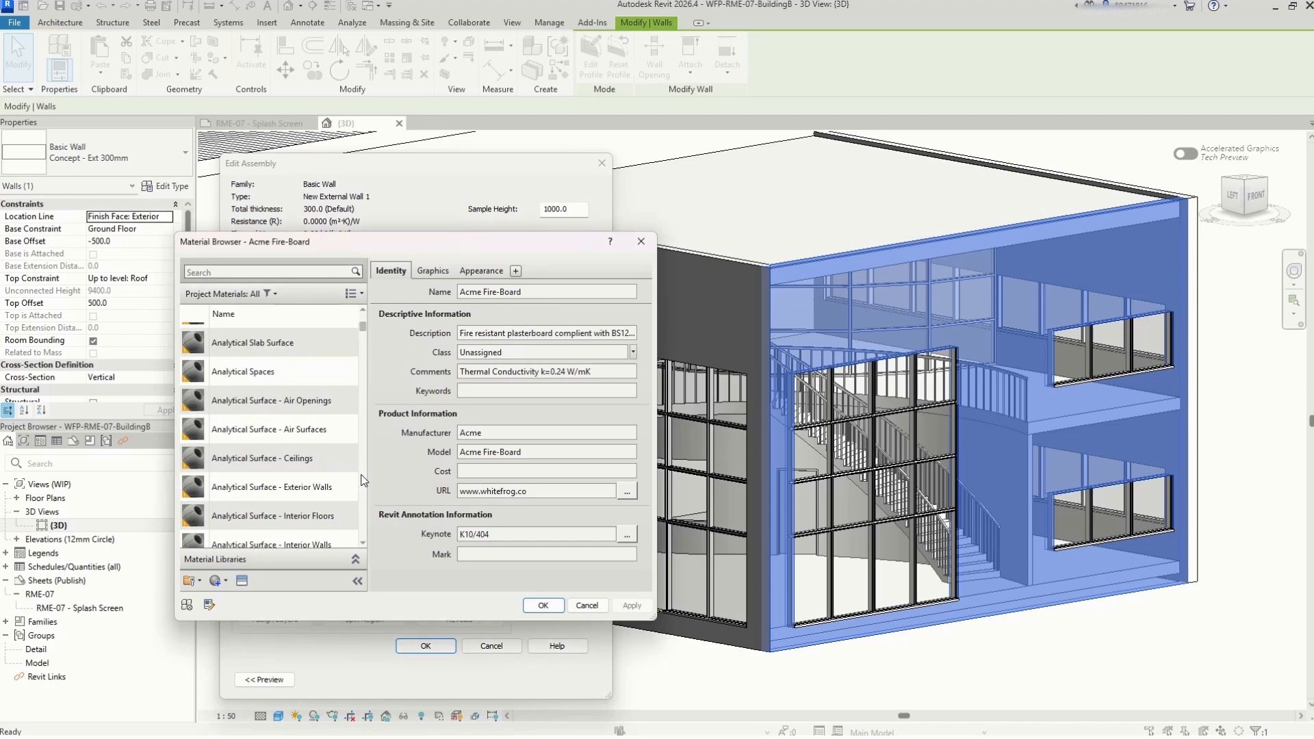
{"action": "scroll", "coordinate": [363, 481], "scroll_direction": "down", "scroll_amount": 3}
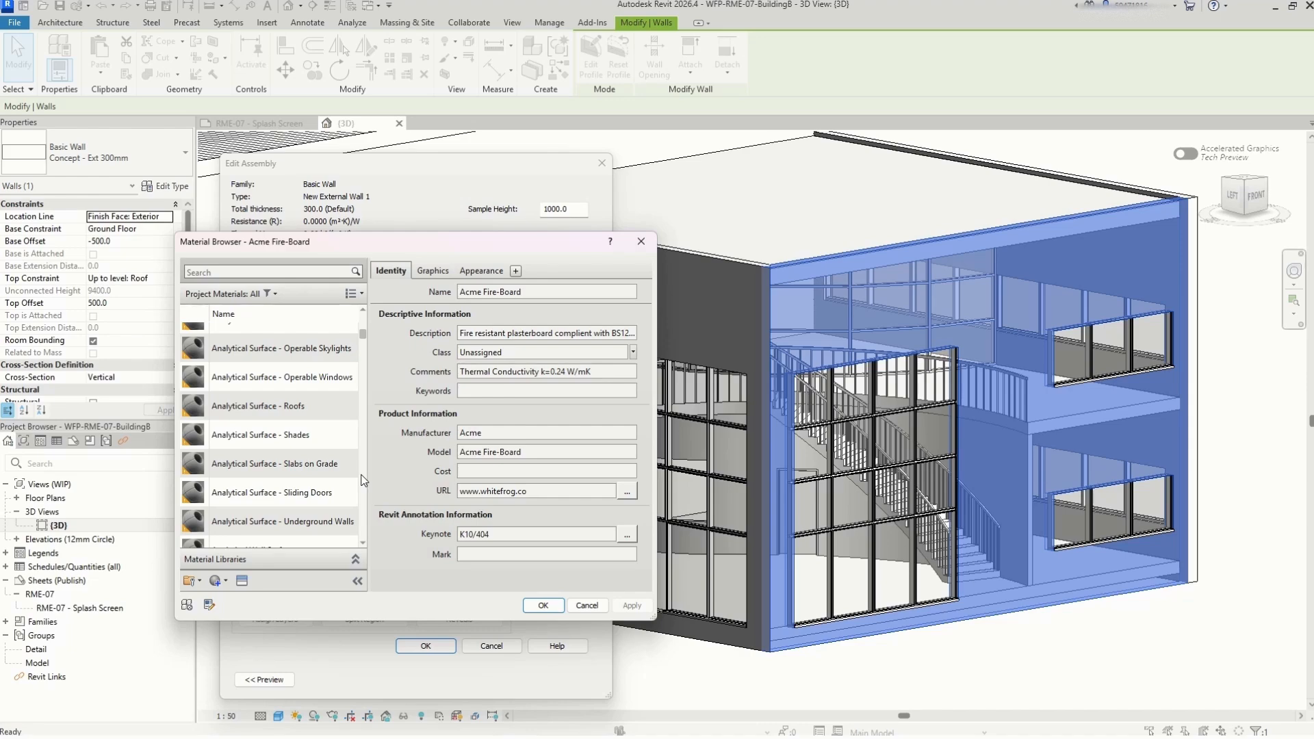
{"action": "scroll", "coordinate": [363, 481], "scroll_direction": "down", "scroll_amount": 3}
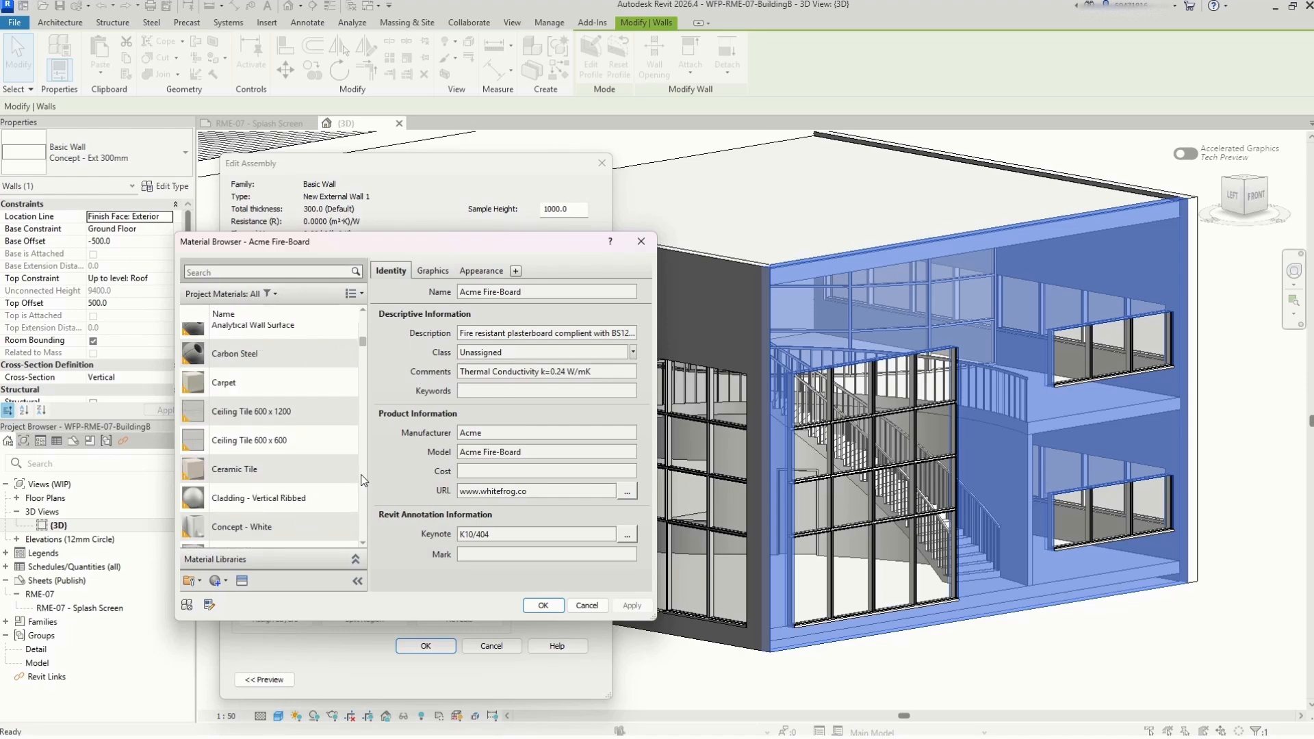
{"action": "scroll", "coordinate": [363, 481], "scroll_direction": "down", "scroll_amount": 3}
{"action": "scroll", "coordinate": [362, 481], "scroll_direction": "down", "scroll_amount": 3}
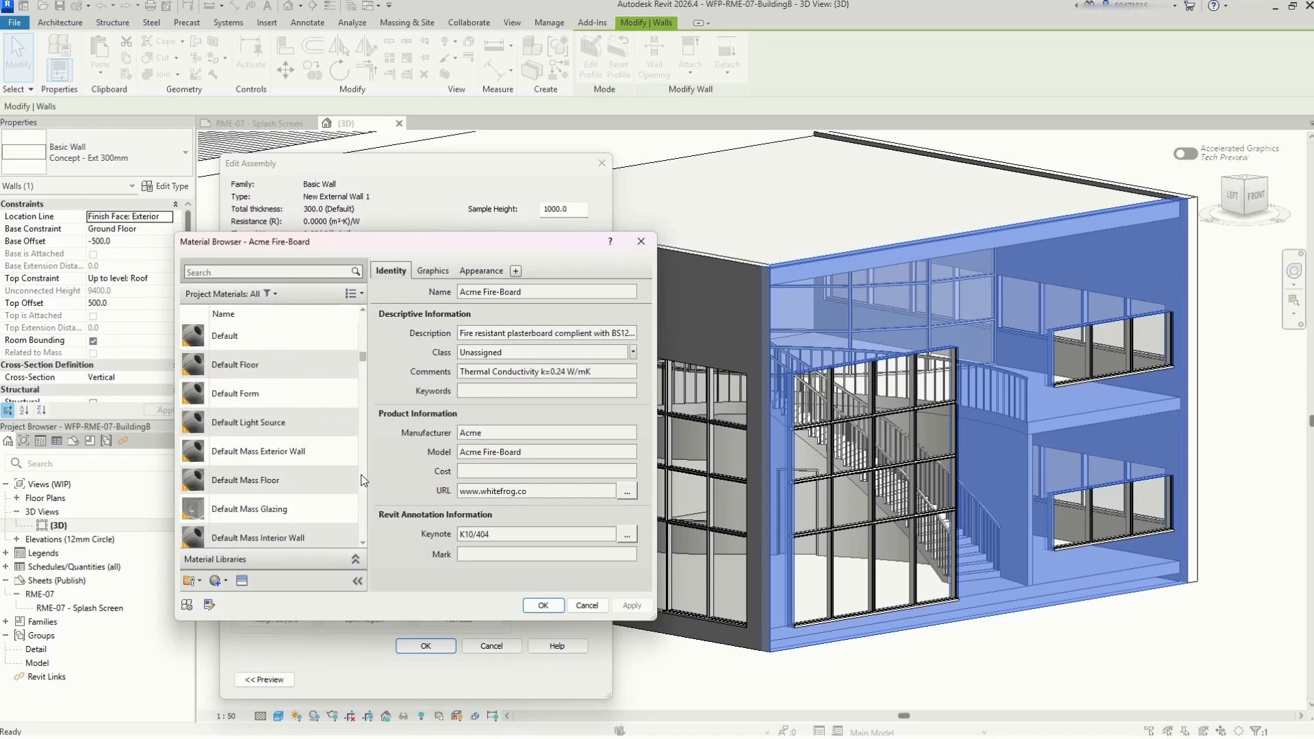
{"action": "scroll", "coordinate": [363, 481], "scroll_direction": "down", "scroll_amount": 3}
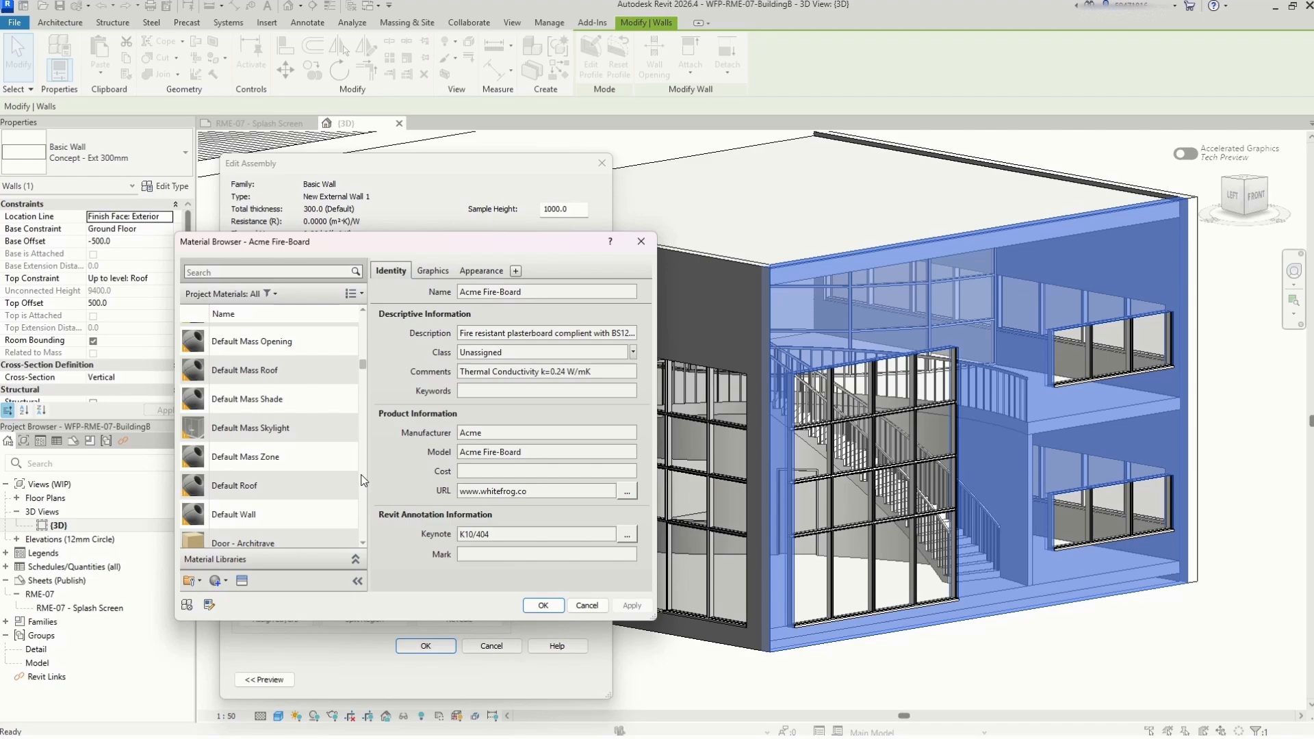
{"action": "scroll", "coordinate": [363, 481], "scroll_direction": "down", "scroll_amount": 5}
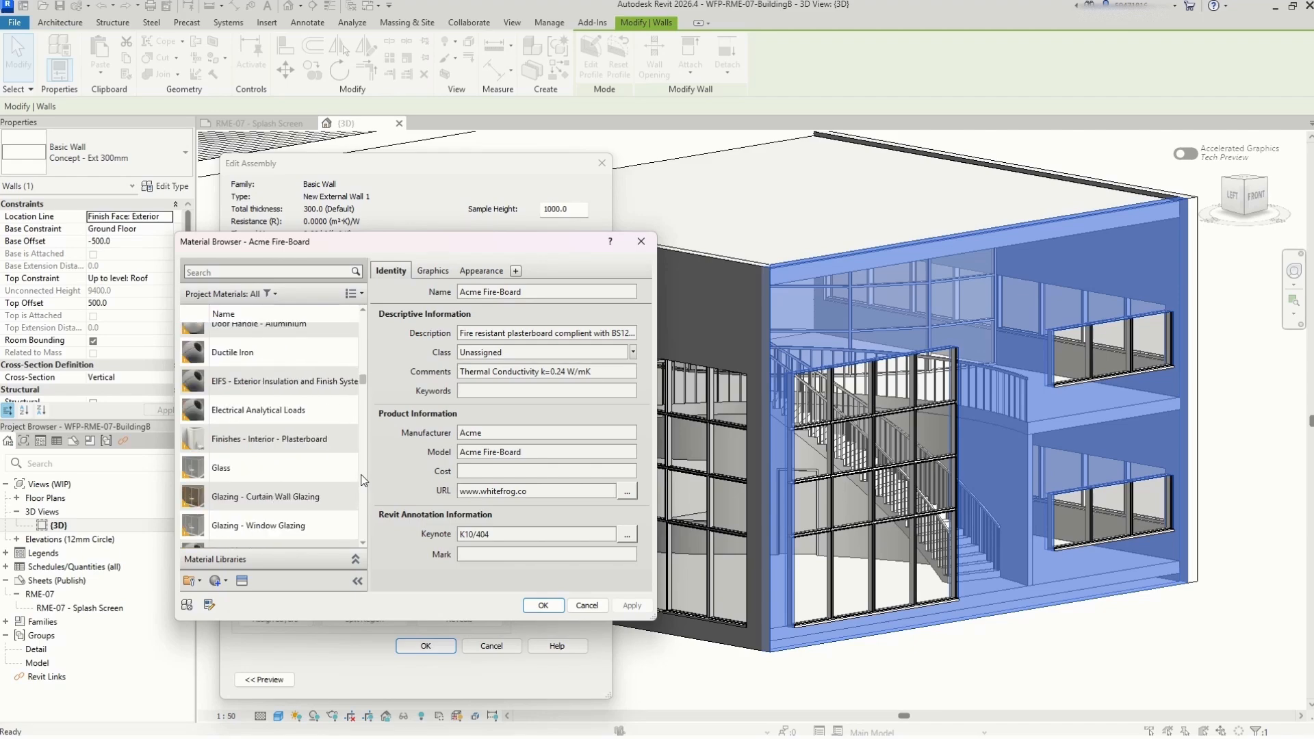
{"action": "scroll", "coordinate": [363, 481], "scroll_direction": "down", "scroll_amount": 3}
{"action": "scroll", "coordinate": [363, 481], "scroll_direction": "down", "scroll_amount": 3}
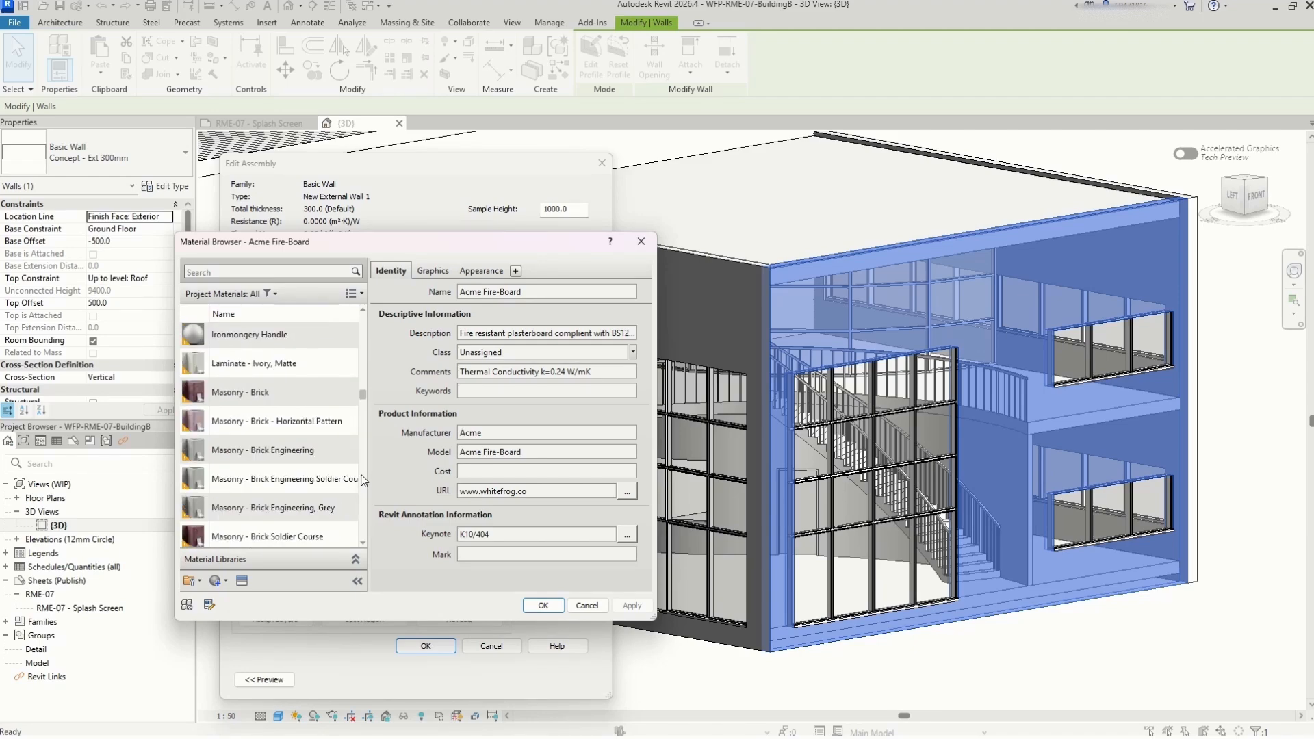
{"action": "scroll", "coordinate": [364, 480], "scroll_direction": "down", "scroll_amount": 3}
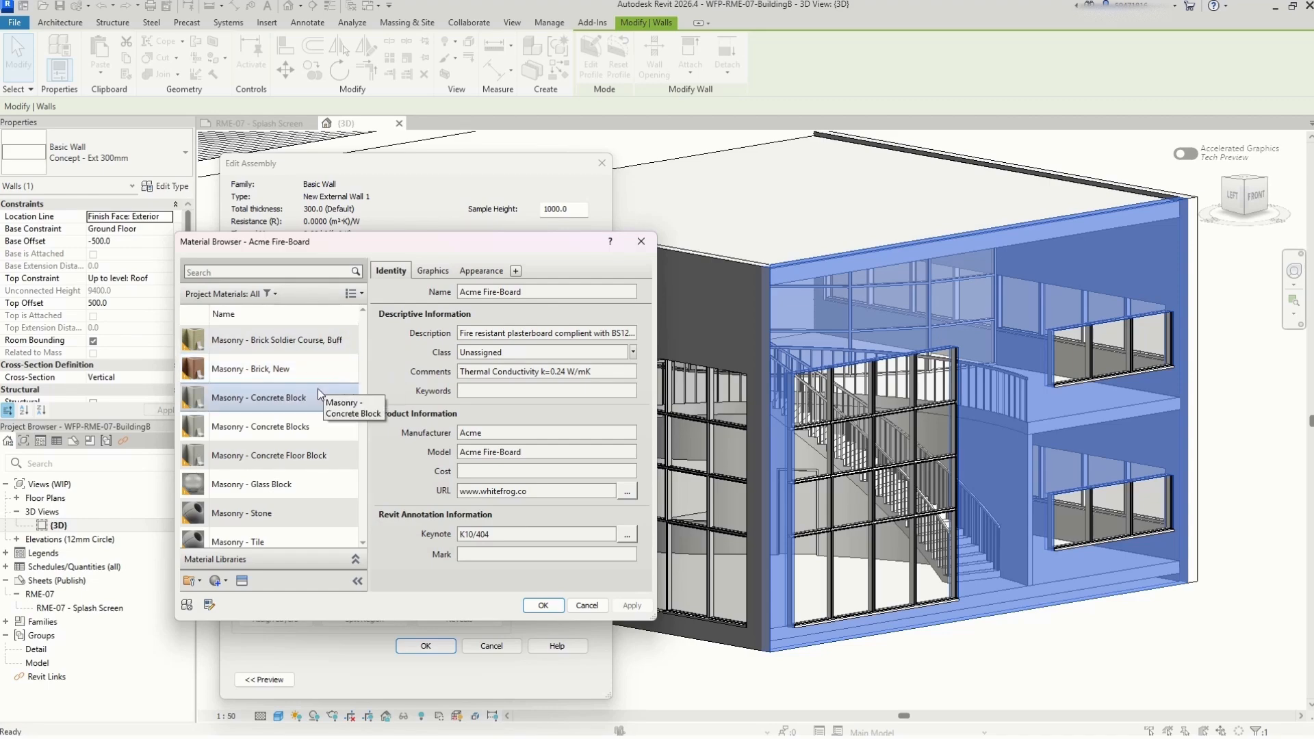
{"action": "left_click", "coordinate": [285, 373]}
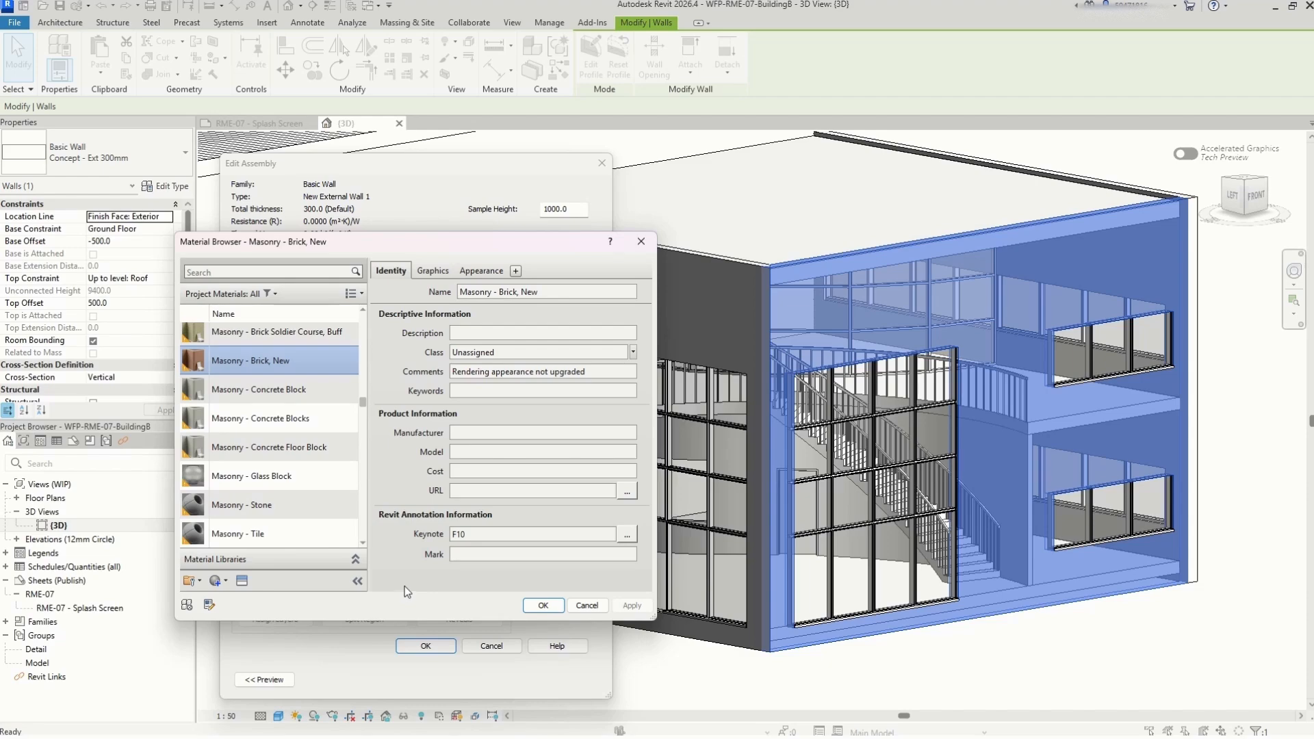
{"action": "left_click", "coordinate": [540, 605]}
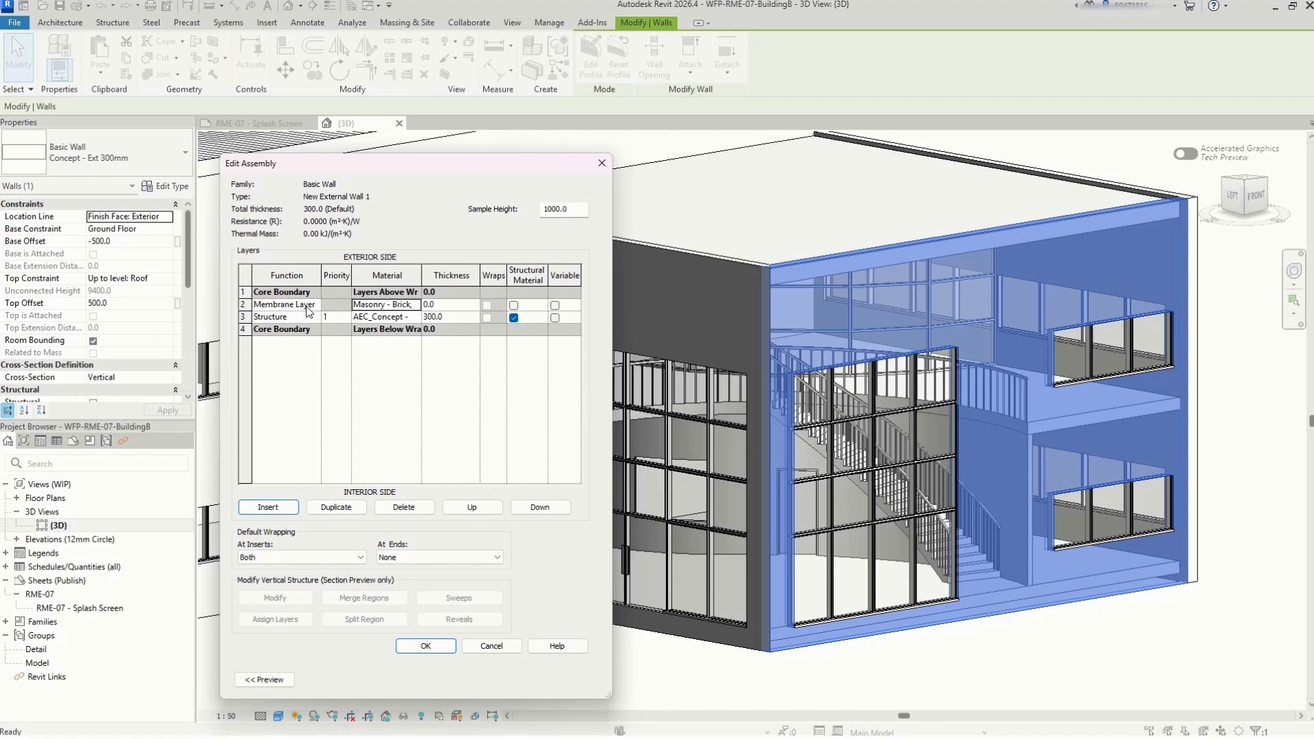
{"action": "left_click", "coordinate": [446, 306]}
{"action": "type", "text": "102"}
{"action": "key", "text": "Return"}
Move the brick layer outside the exterior core boundary and change its function to Finish 1
{"action": "left_click", "coordinate": [311, 308]}
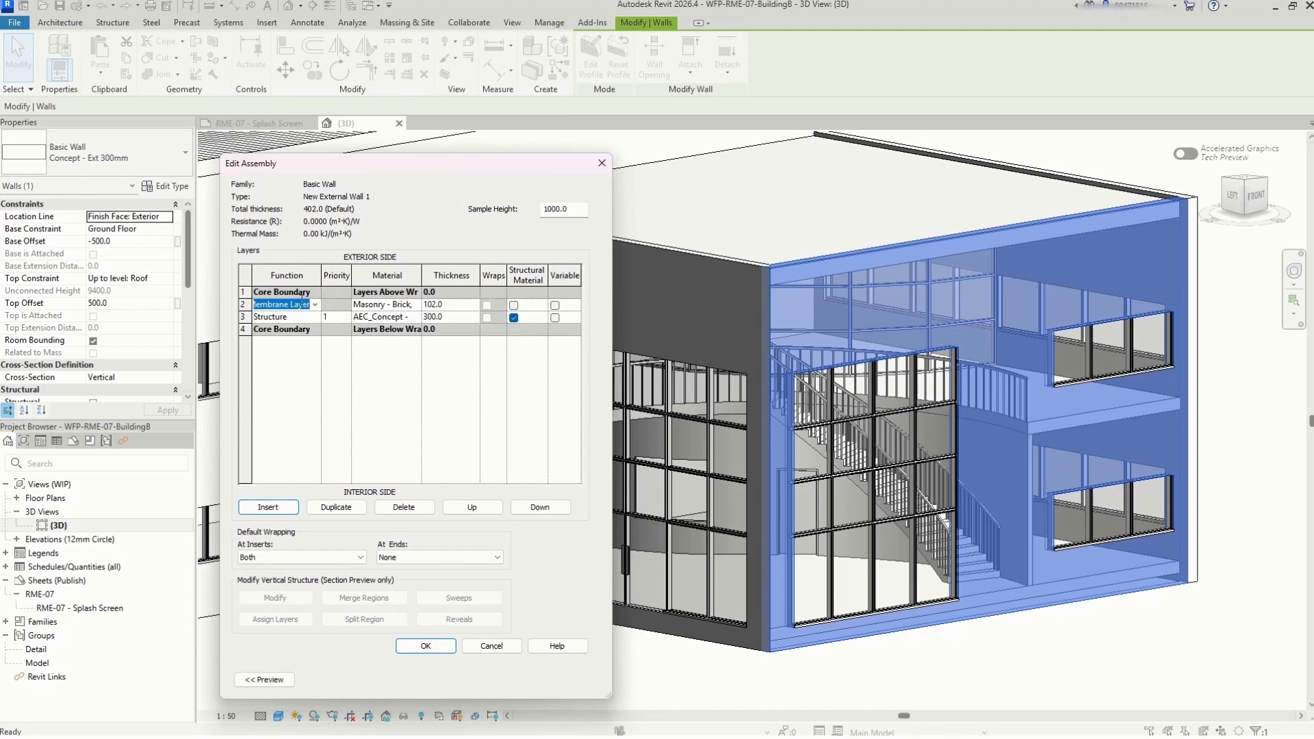
{"action": "left_click", "coordinate": [244, 304]}
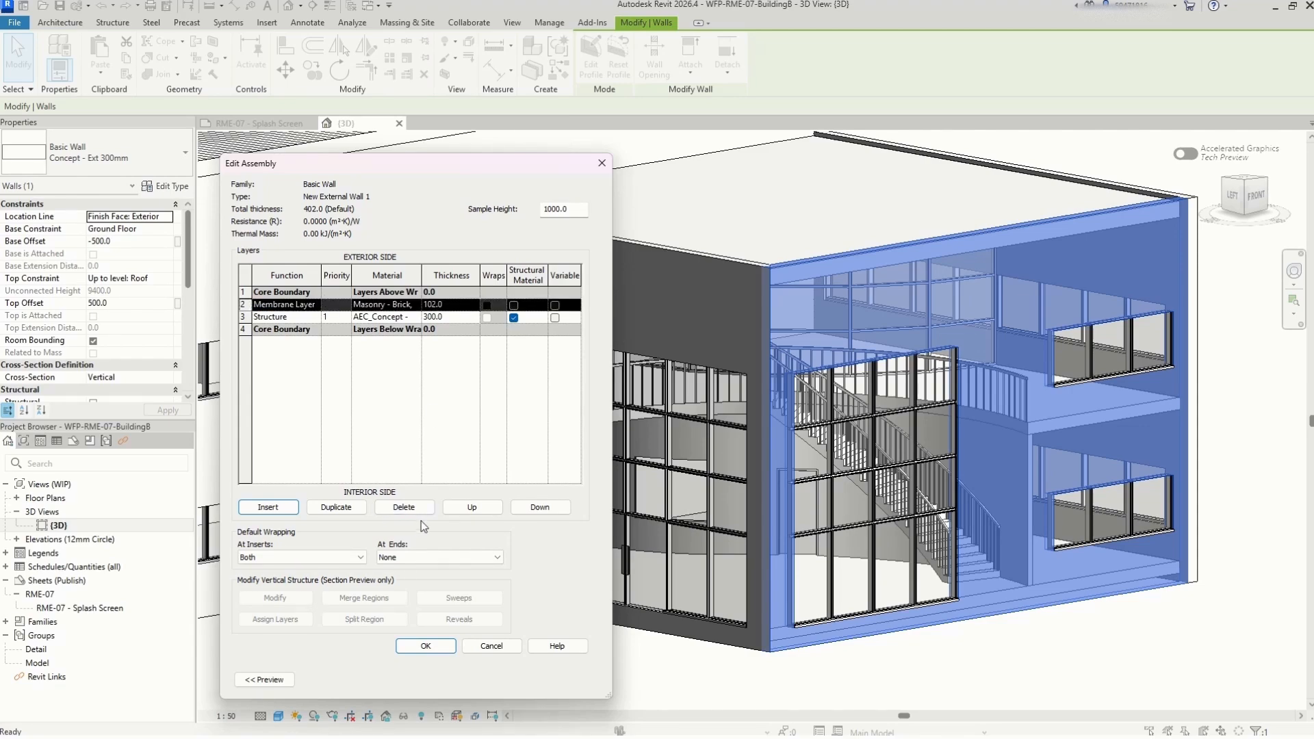
{"action": "left_click", "coordinate": [467, 509]}
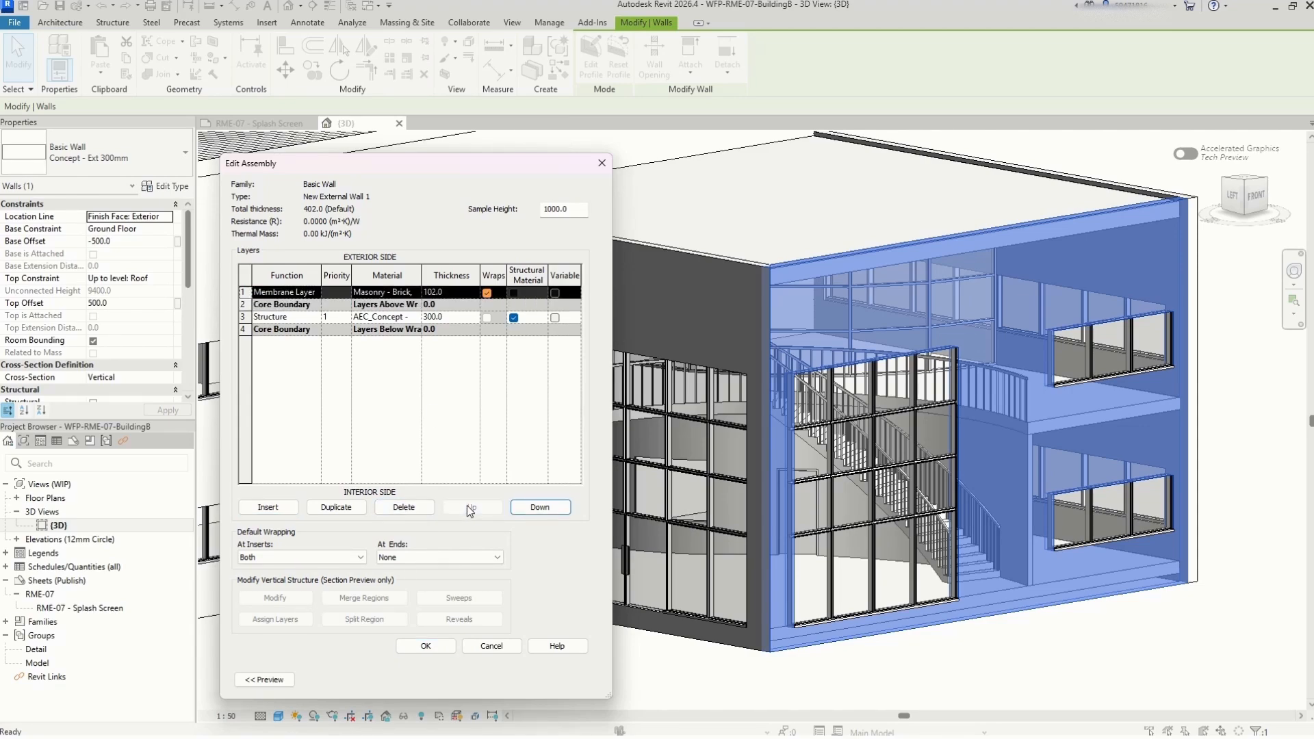
{"action": "left_click", "coordinate": [429, 414]}
{"action": "left_click", "coordinate": [306, 293]}
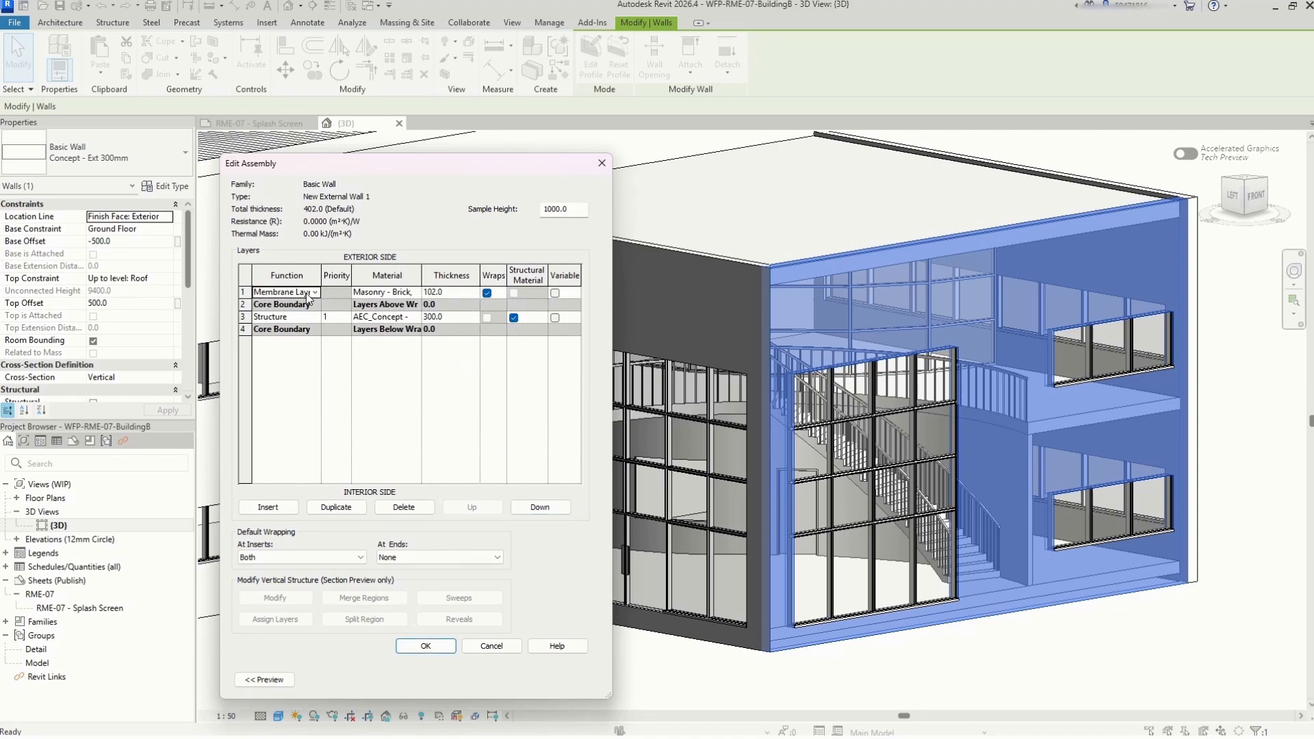
{"action": "left_click", "coordinate": [315, 294]}
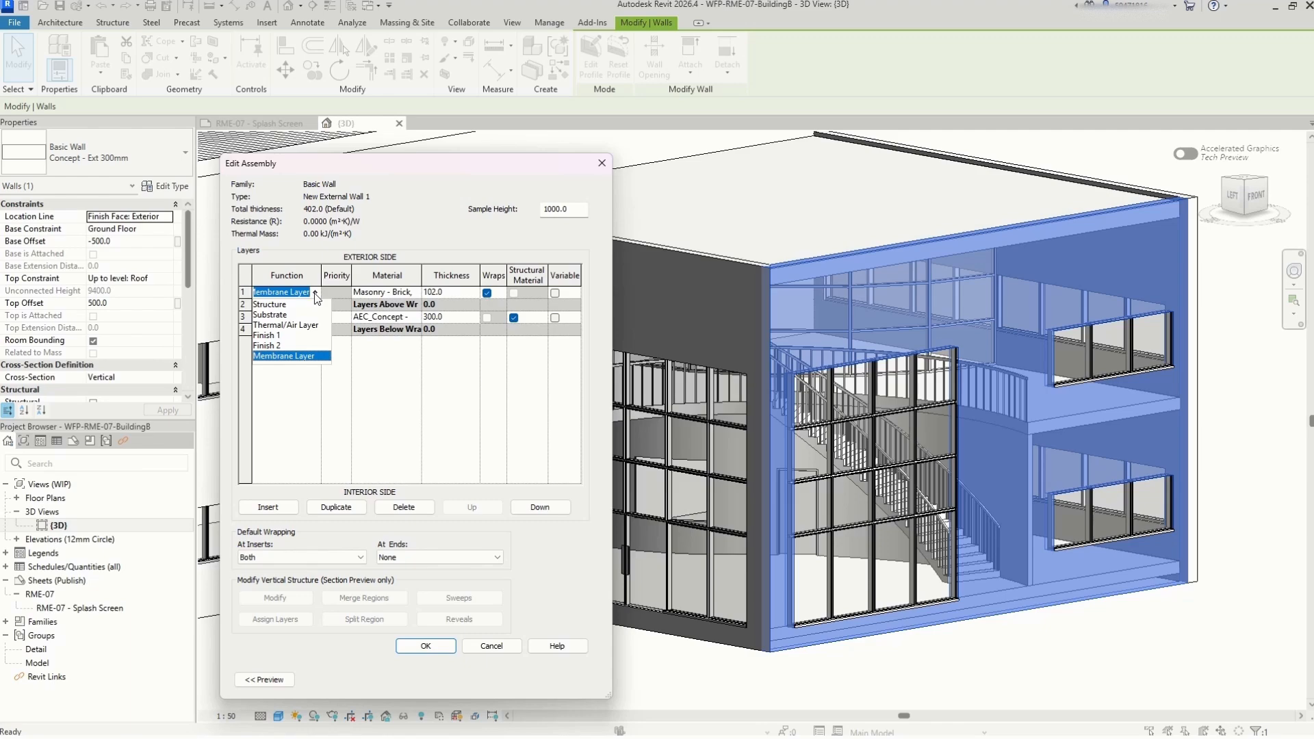
{"action": "left_click", "coordinate": [277, 334]}
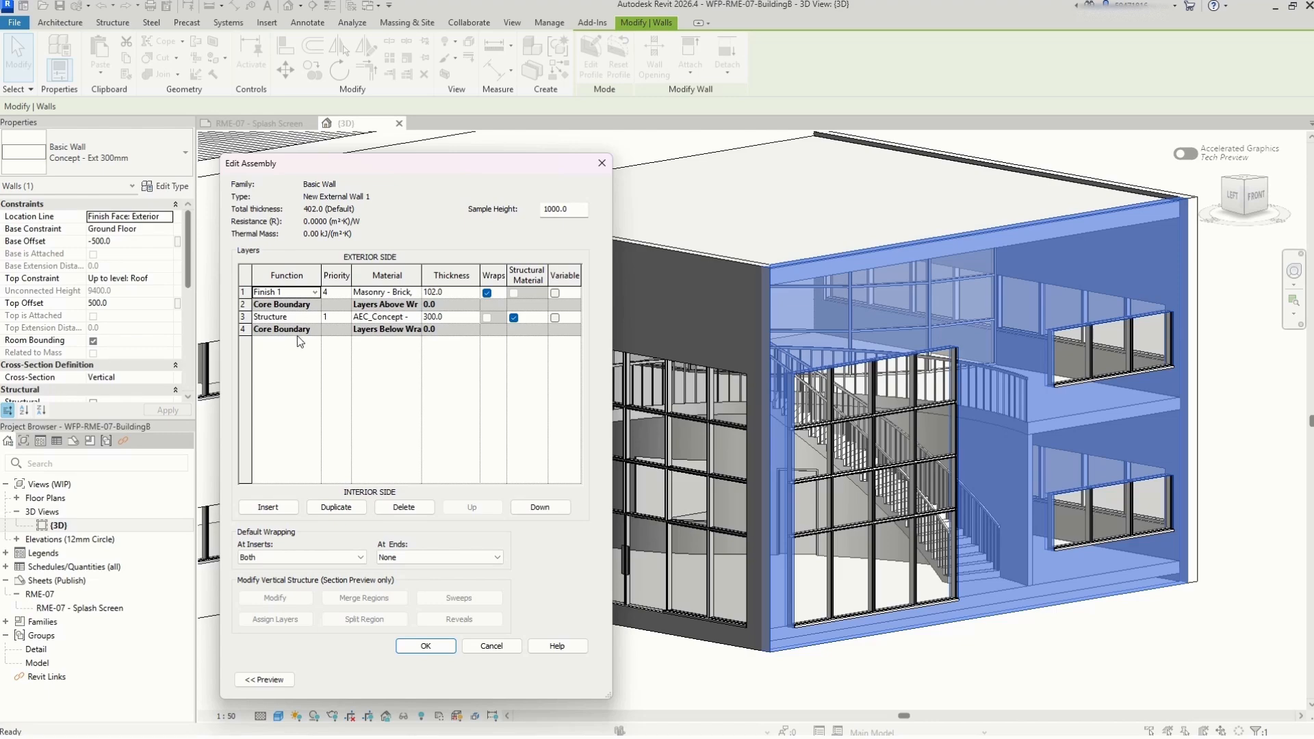
Insert a Thermal/Air Layer between the brick finish layer and the exterior core boundary
{"action": "left_click", "coordinate": [269, 507]}
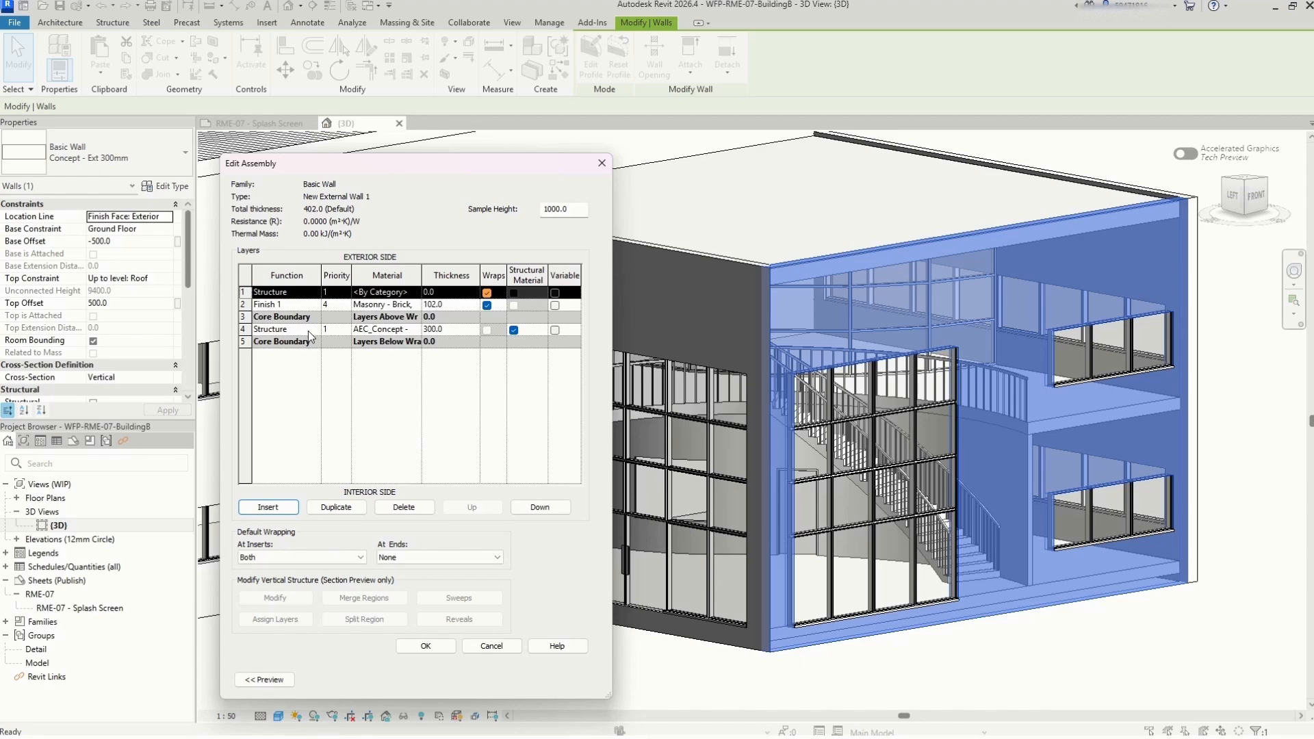
{"action": "left_click", "coordinate": [301, 292]}
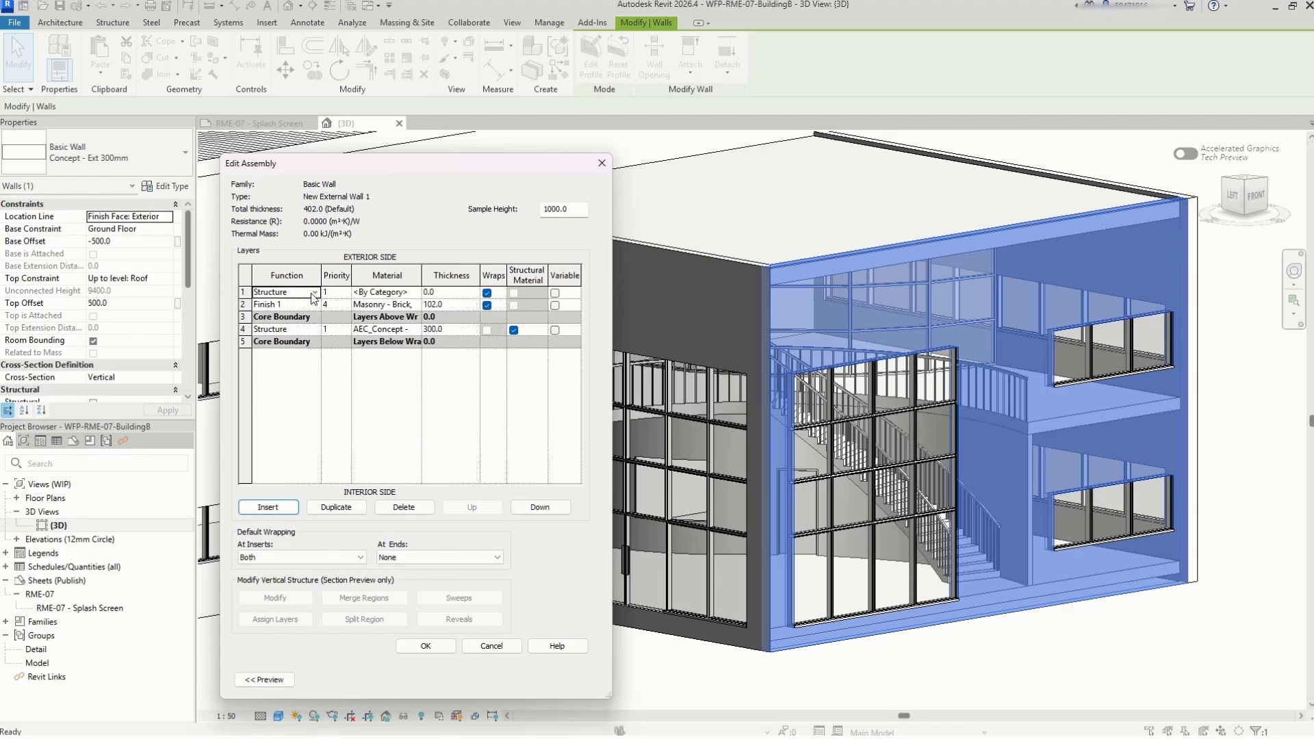
{"action": "left_click", "coordinate": [313, 293]}
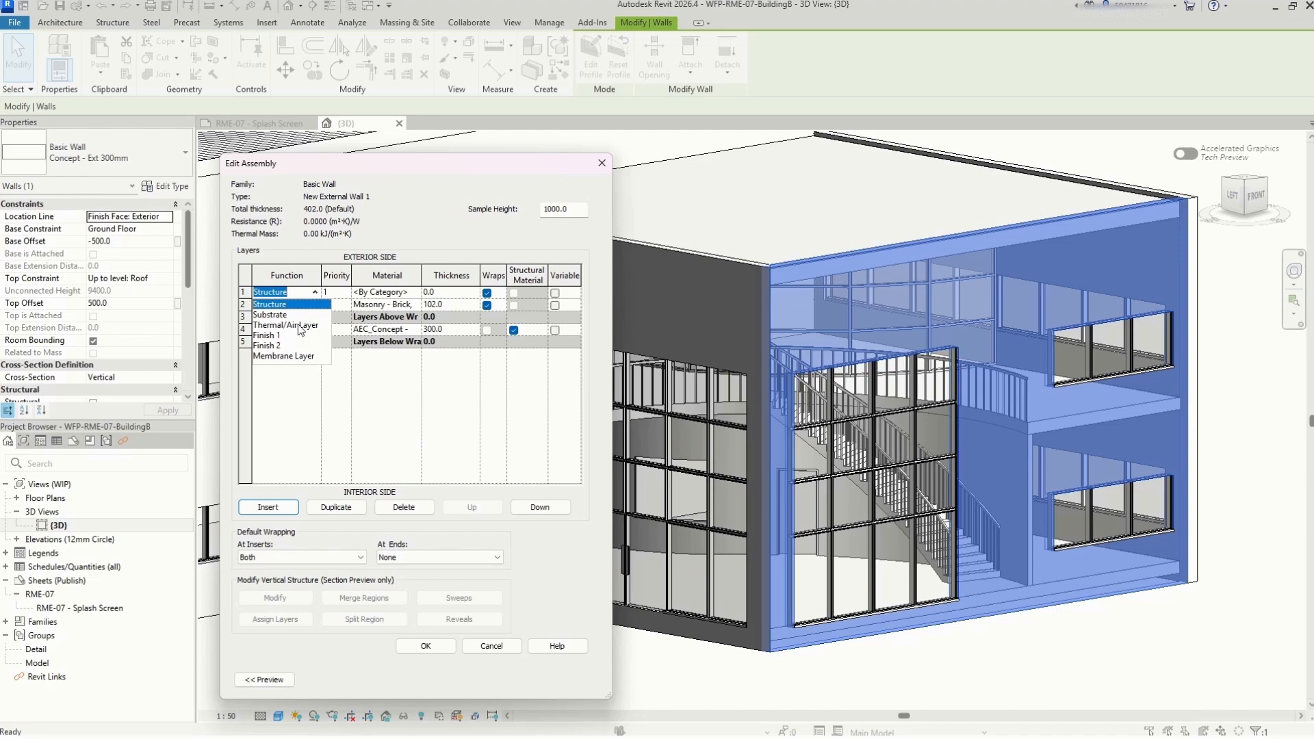
{"action": "left_click", "coordinate": [298, 326]}
{"action": "left_click", "coordinate": [293, 292]}
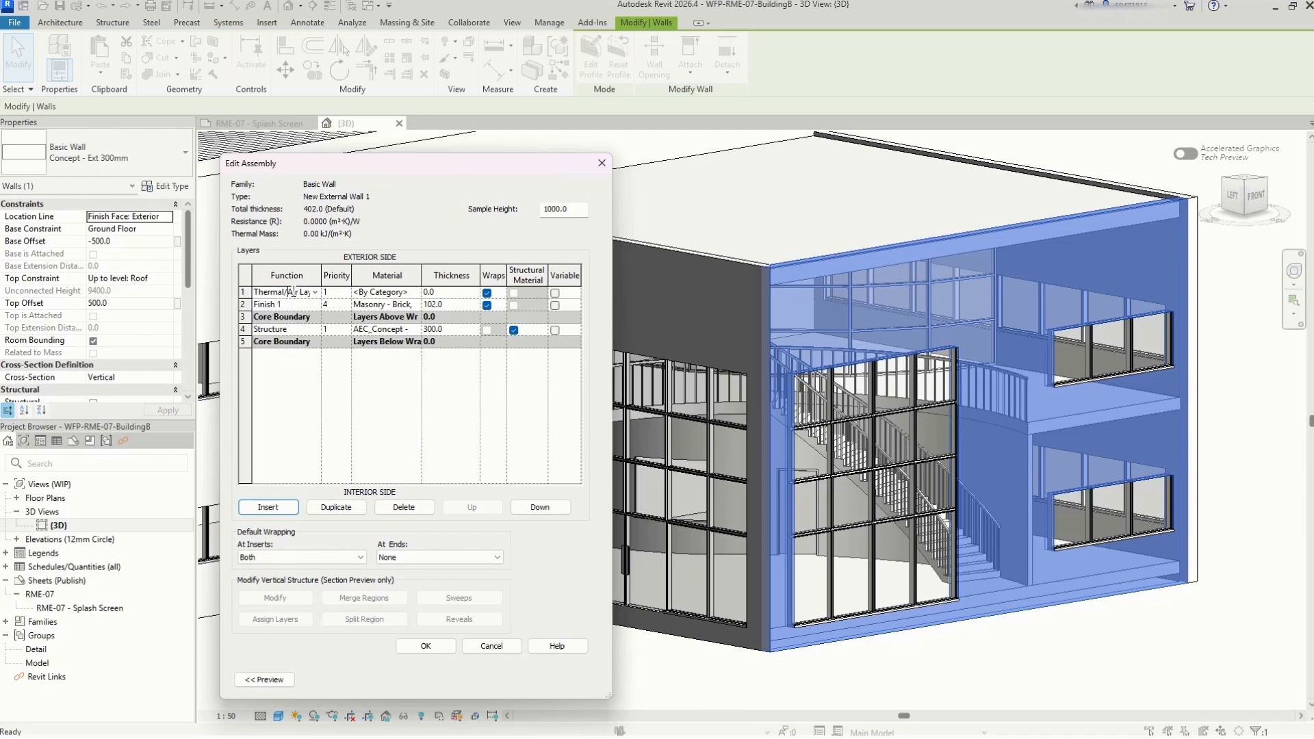
{"action": "left_click", "coordinate": [249, 292]}
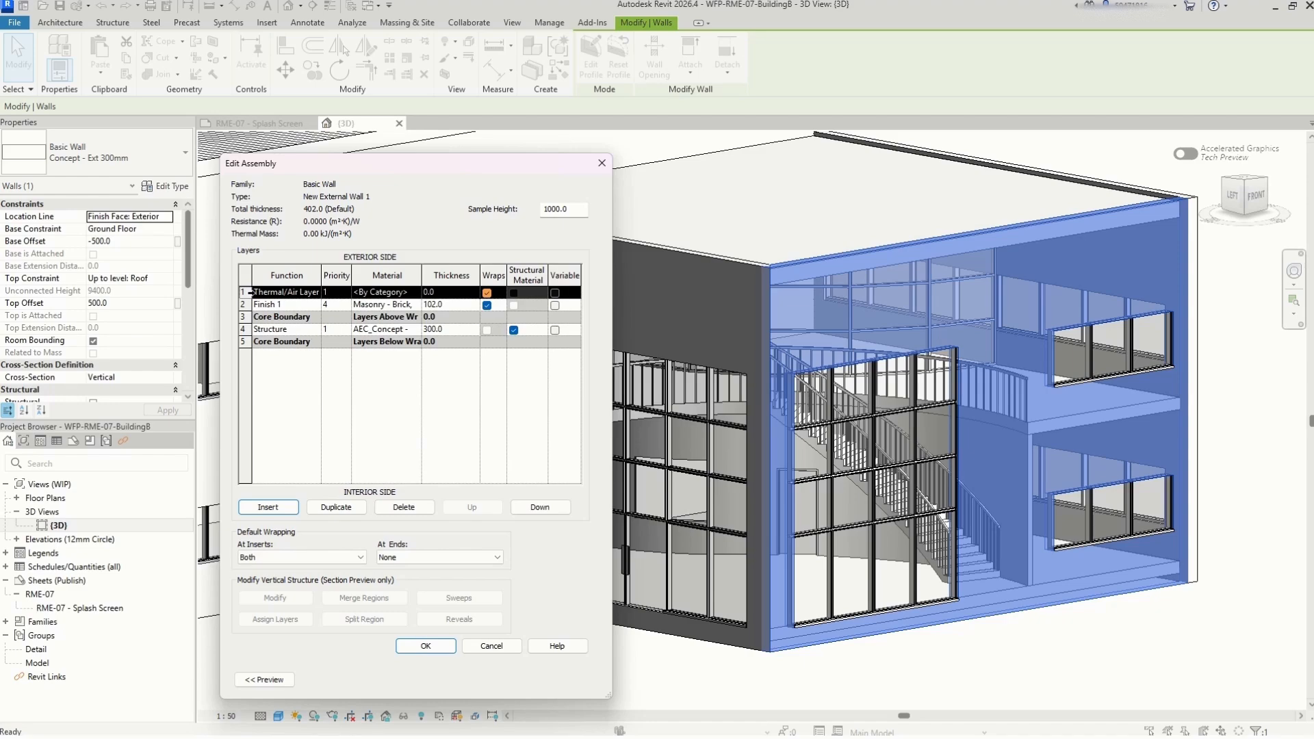
{"action": "left_click", "coordinate": [540, 507]}
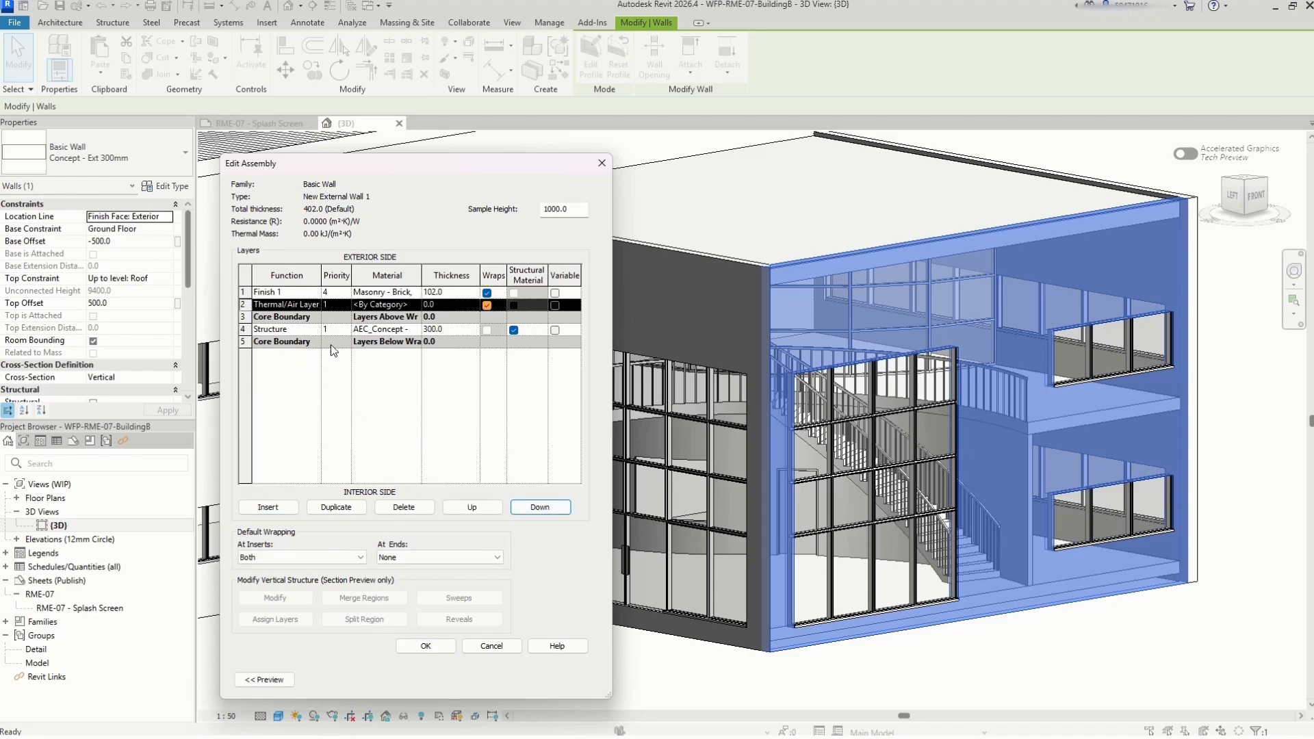
Give the Thermal/Air Layer the Air Barrier - Air Infiltration Barrier material and a thickness of 40
{"action": "left_click", "coordinate": [380, 305]}
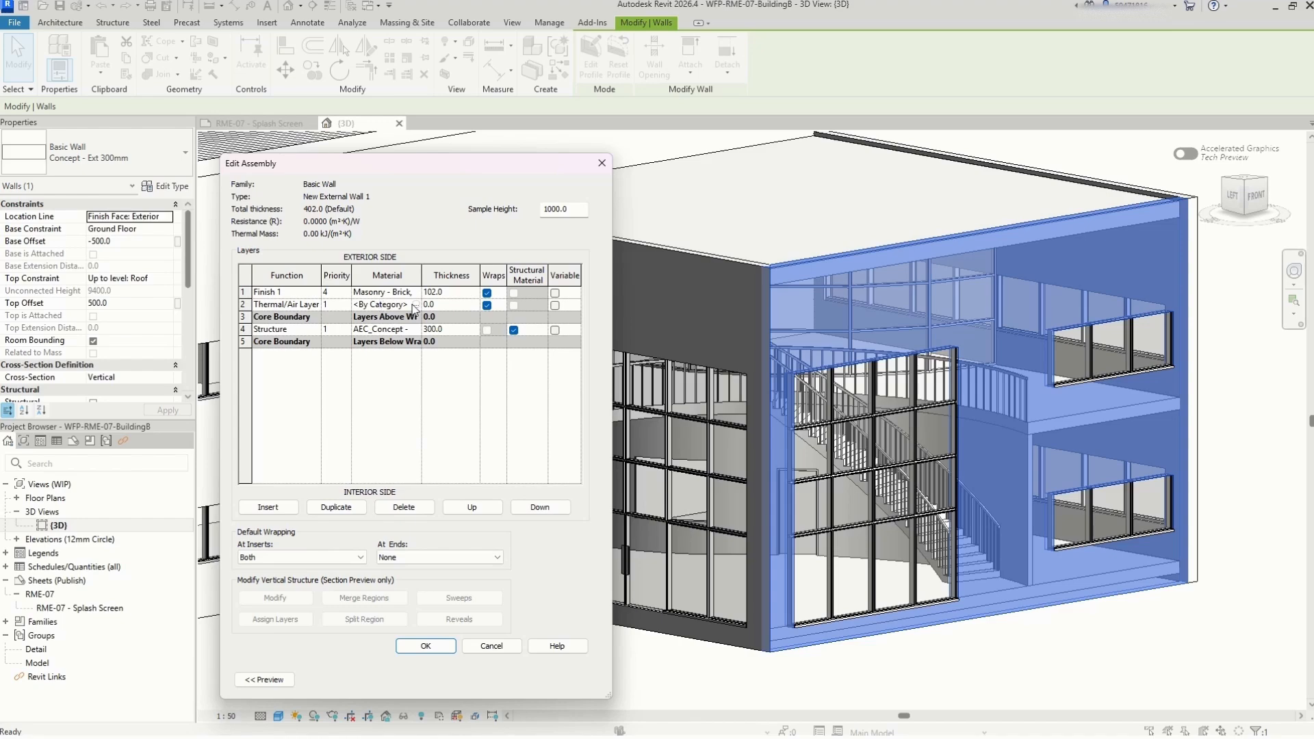
{"action": "left_click", "coordinate": [415, 306]}
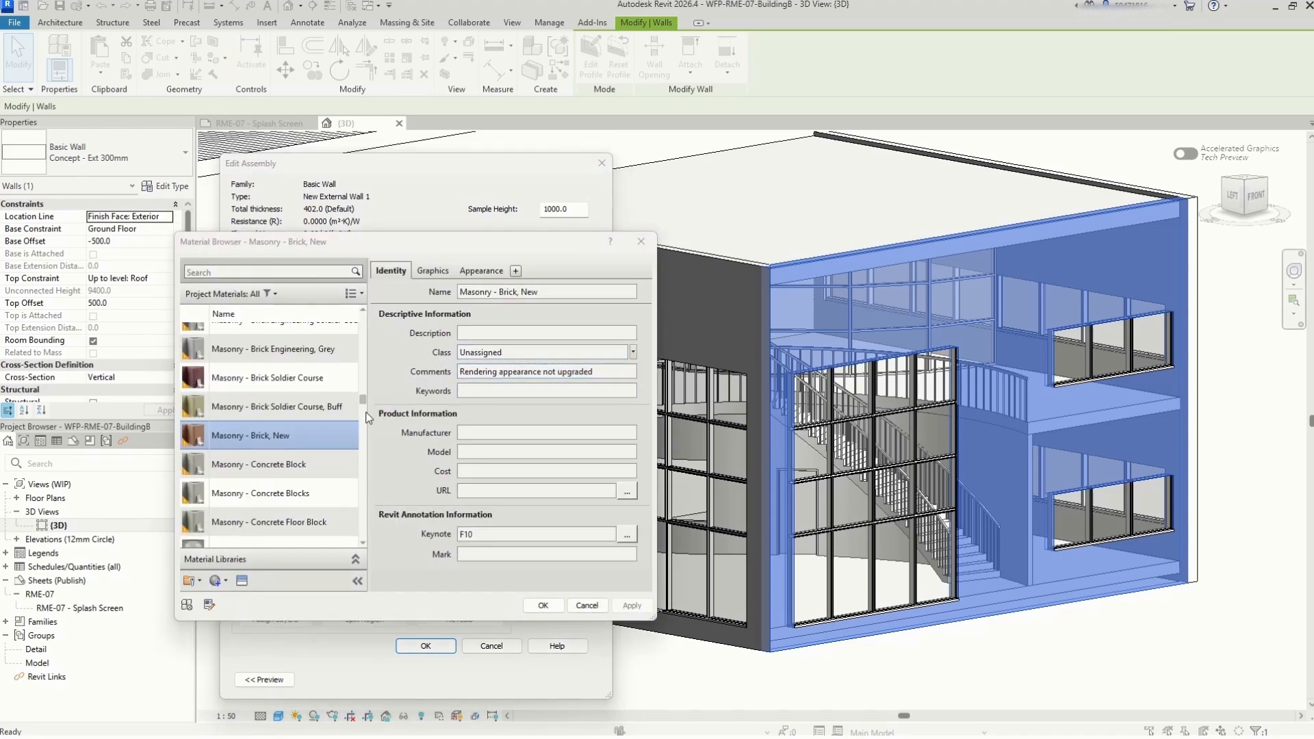
{"action": "scroll", "coordinate": [306, 489], "scroll_direction": "up", "scroll_amount": 5}
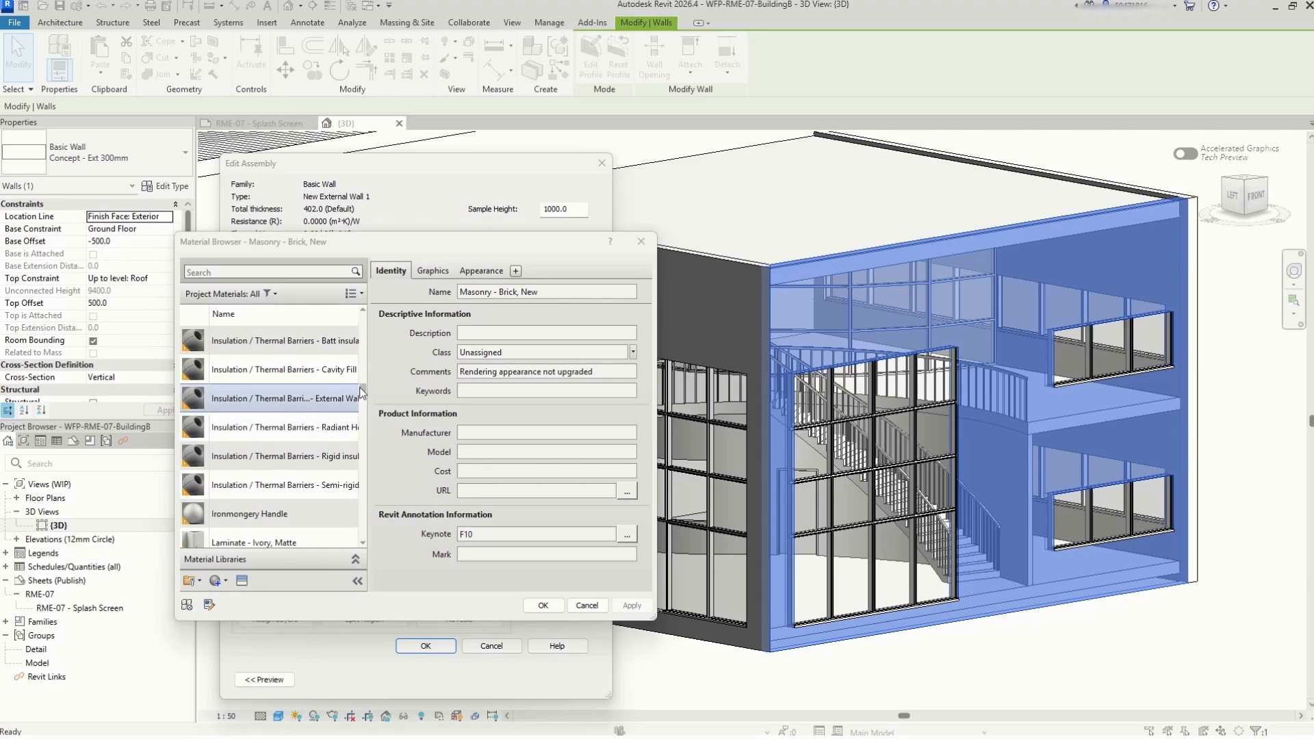
{"action": "left_click_drag", "start_coordinate": [360, 392], "coordinate": [380, 323]}
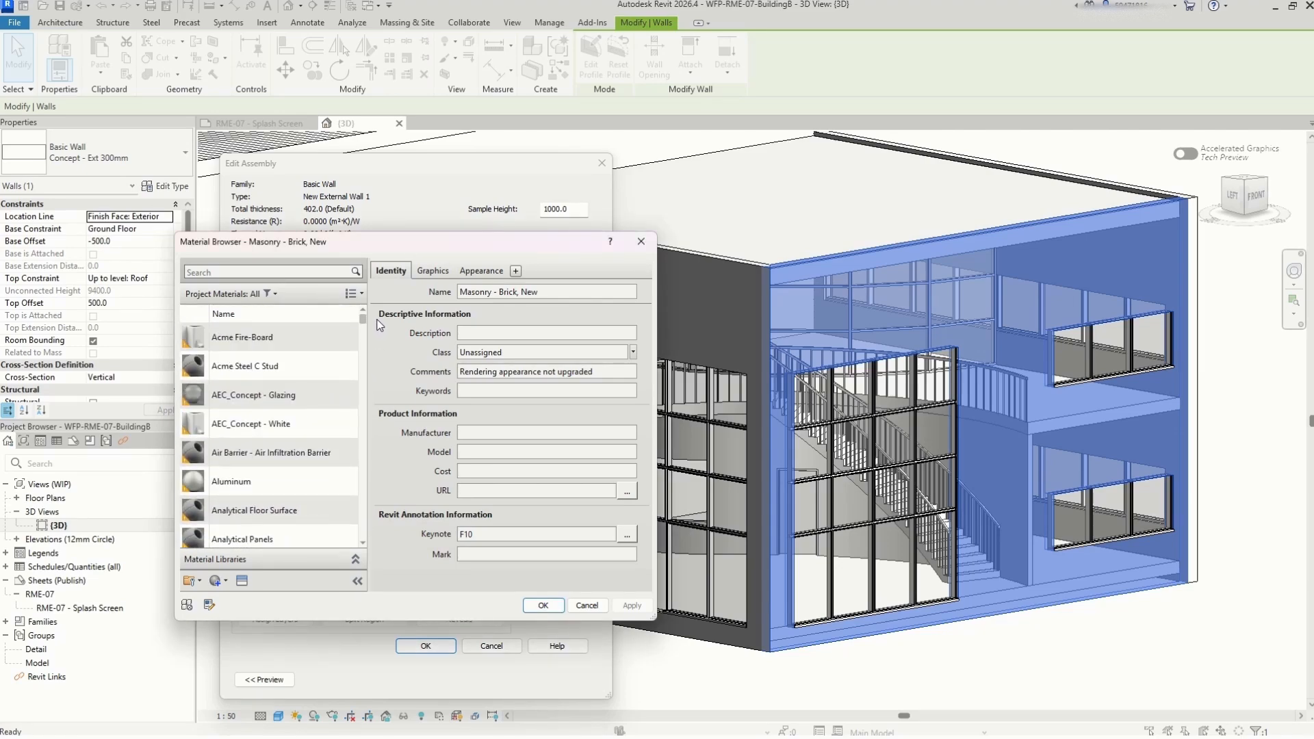
{"action": "left_click", "coordinate": [302, 459]}
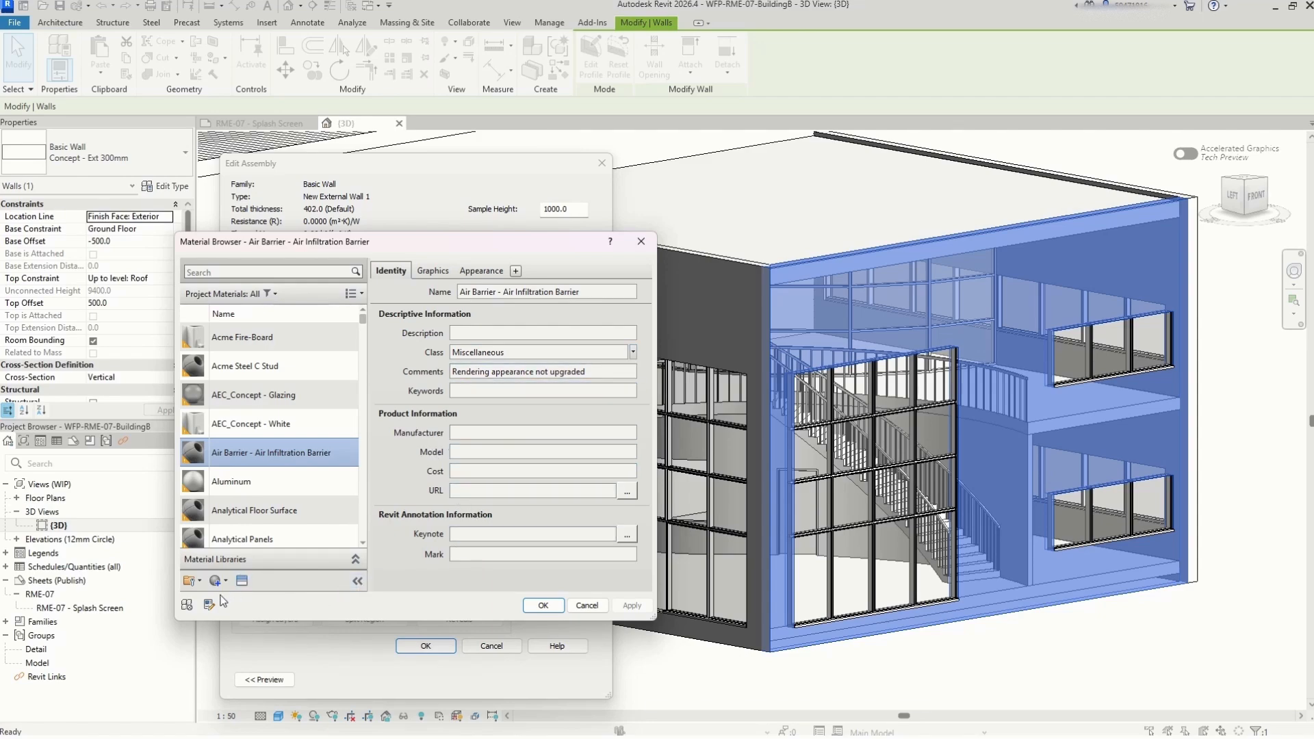
{"action": "left_click", "coordinate": [538, 605]}
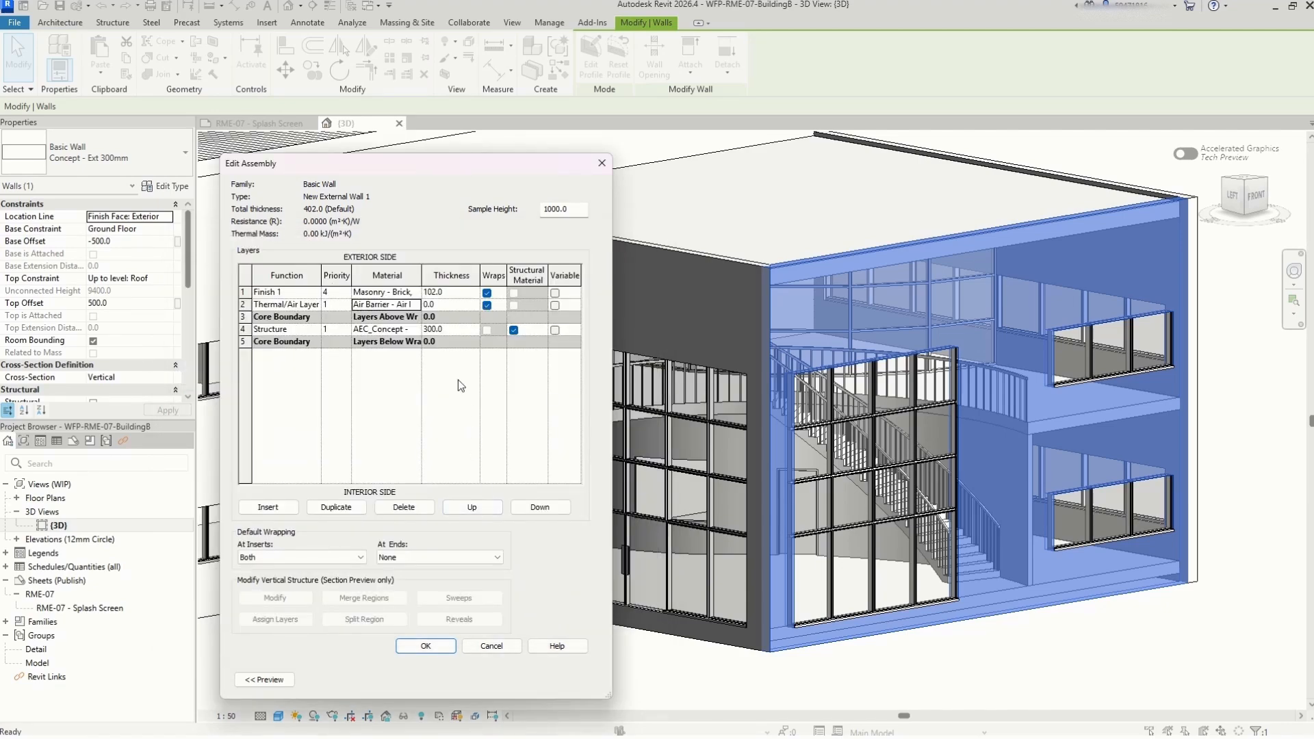
{"action": "left_click", "coordinate": [457, 306]}
{"action": "type", "text": "40"}
{"action": "left_click", "coordinate": [421, 460]}
Turn wrapping off for the brick and air barrier layers, and turn it back on for both
{"action": "left_click", "coordinate": [487, 305]}
{"action": "left_click", "coordinate": [487, 293]}
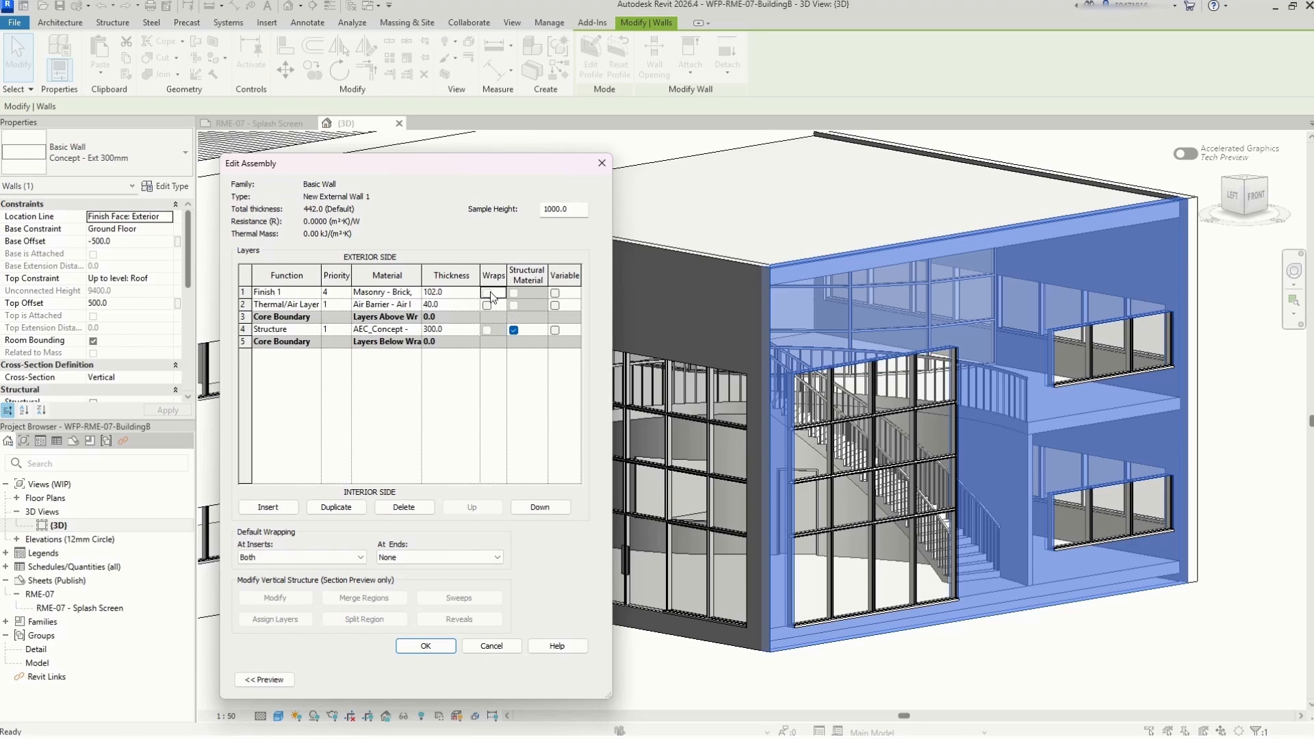
{"action": "left_click", "coordinate": [487, 293]}
{"action": "left_click", "coordinate": [487, 305]}
Insert a second Thermal/Air Layer between the air barrier layer and the exterior core boundary
{"action": "left_click", "coordinate": [281, 509]}
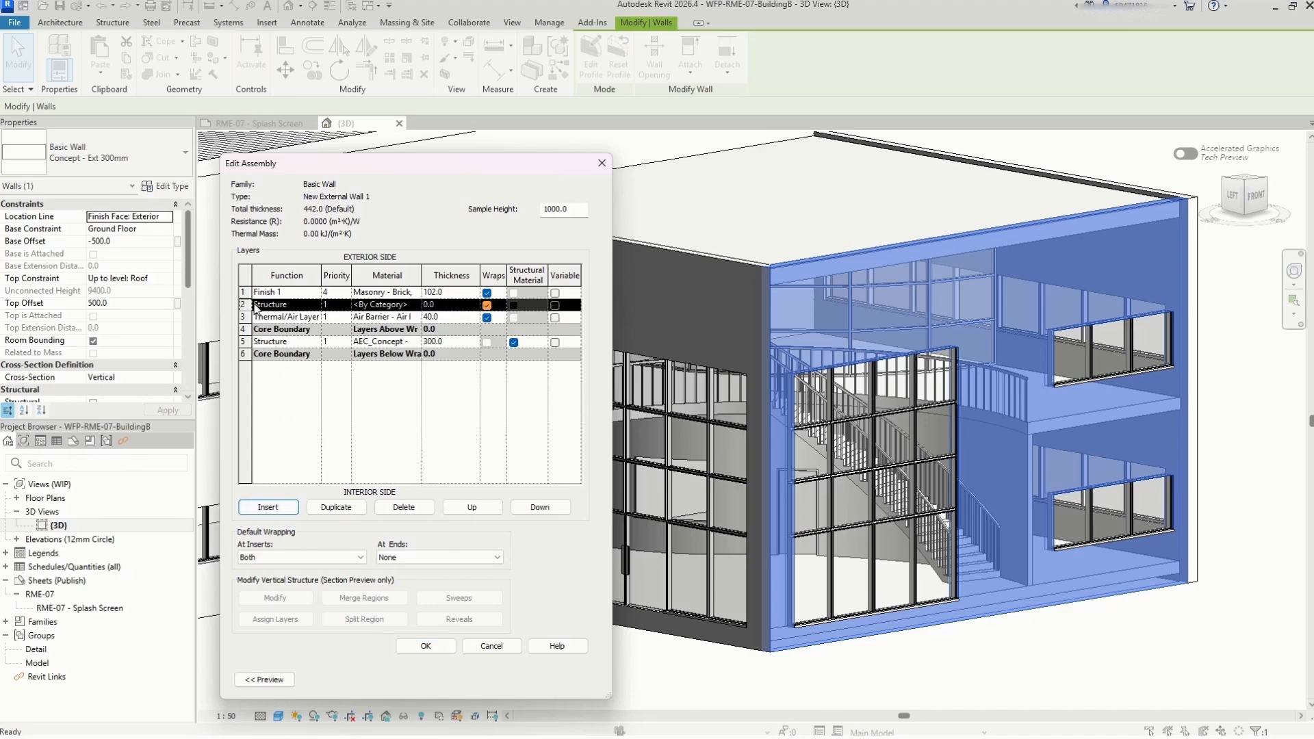
{"action": "left_click", "coordinate": [255, 306]}
{"action": "left_click", "coordinate": [247, 305]}
{"action": "left_click", "coordinate": [538, 508]}
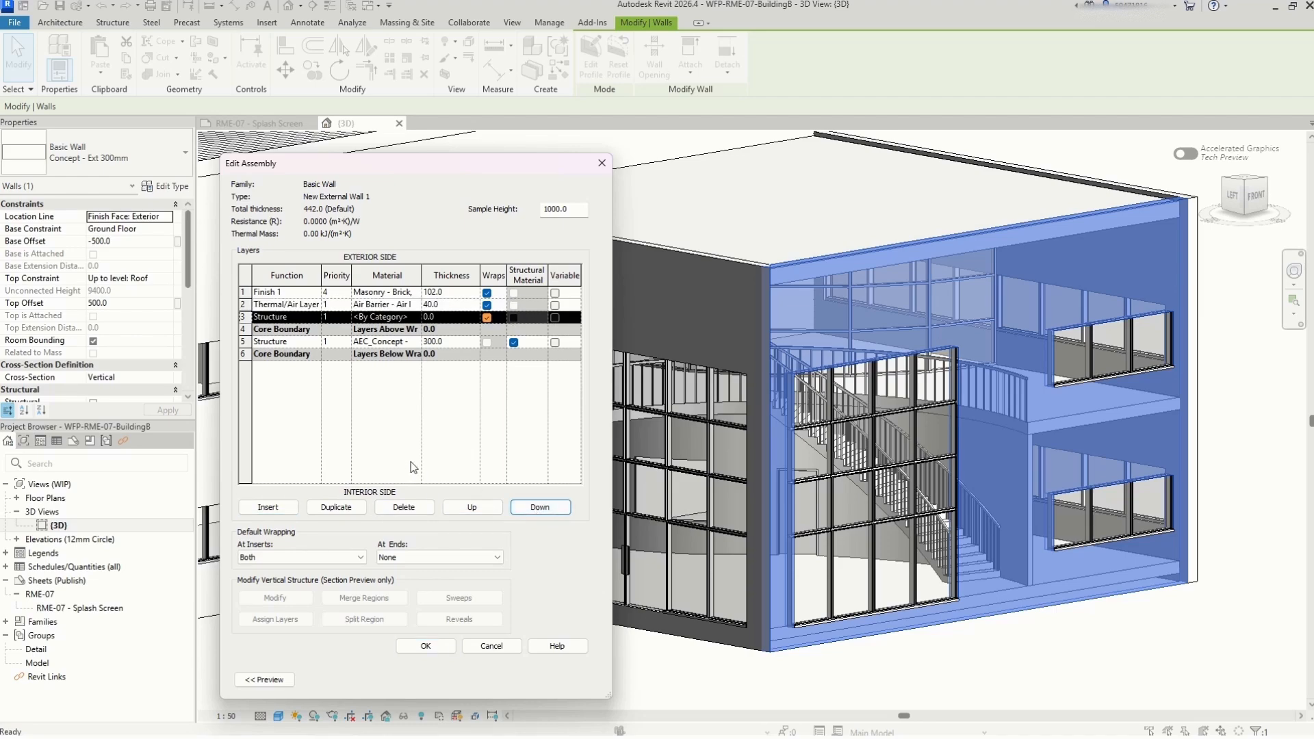
{"action": "left_click", "coordinate": [301, 318]}
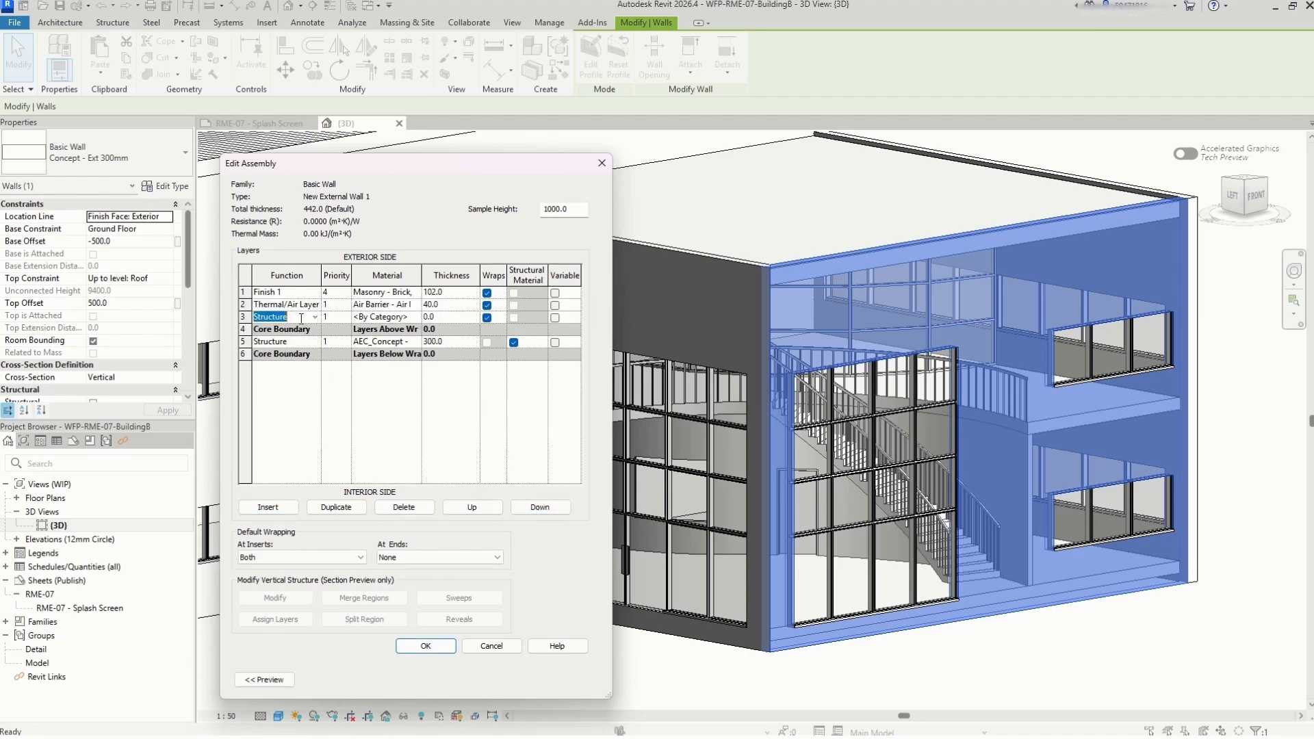
{"action": "left_click", "coordinate": [315, 317]}
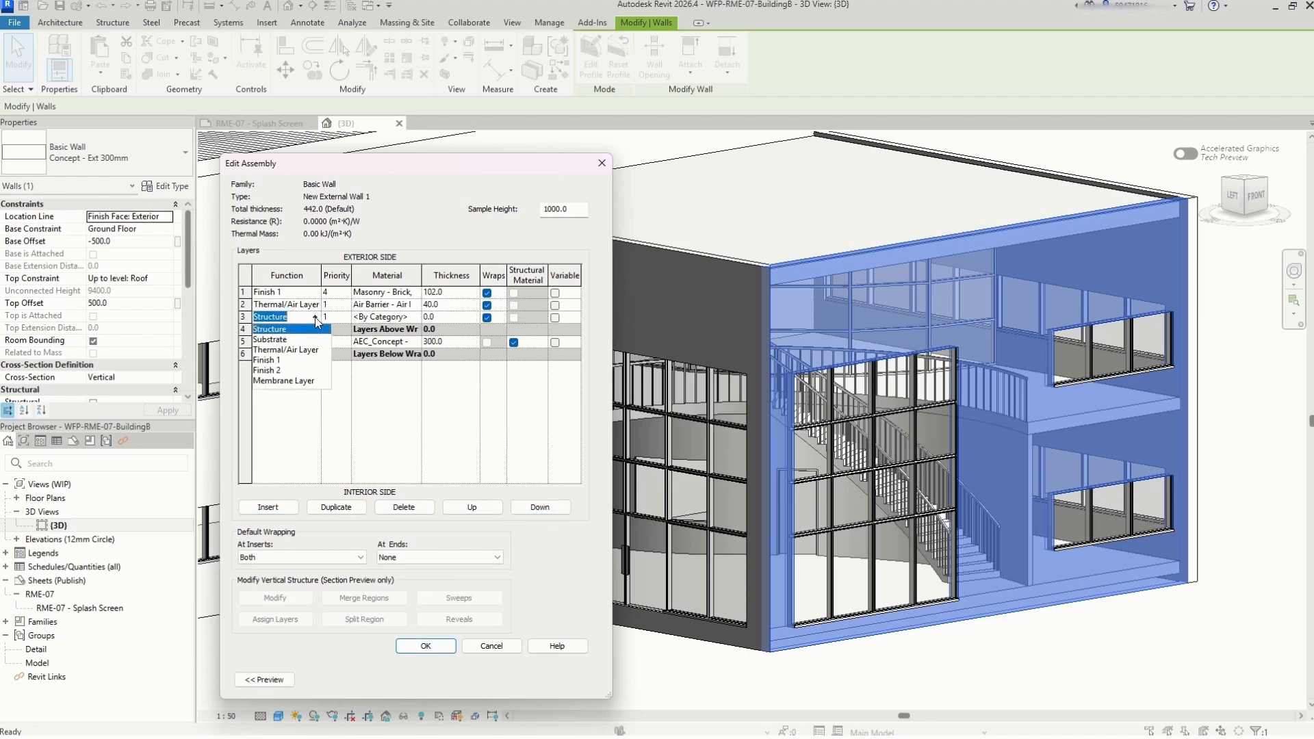
{"action": "left_click", "coordinate": [298, 351]}
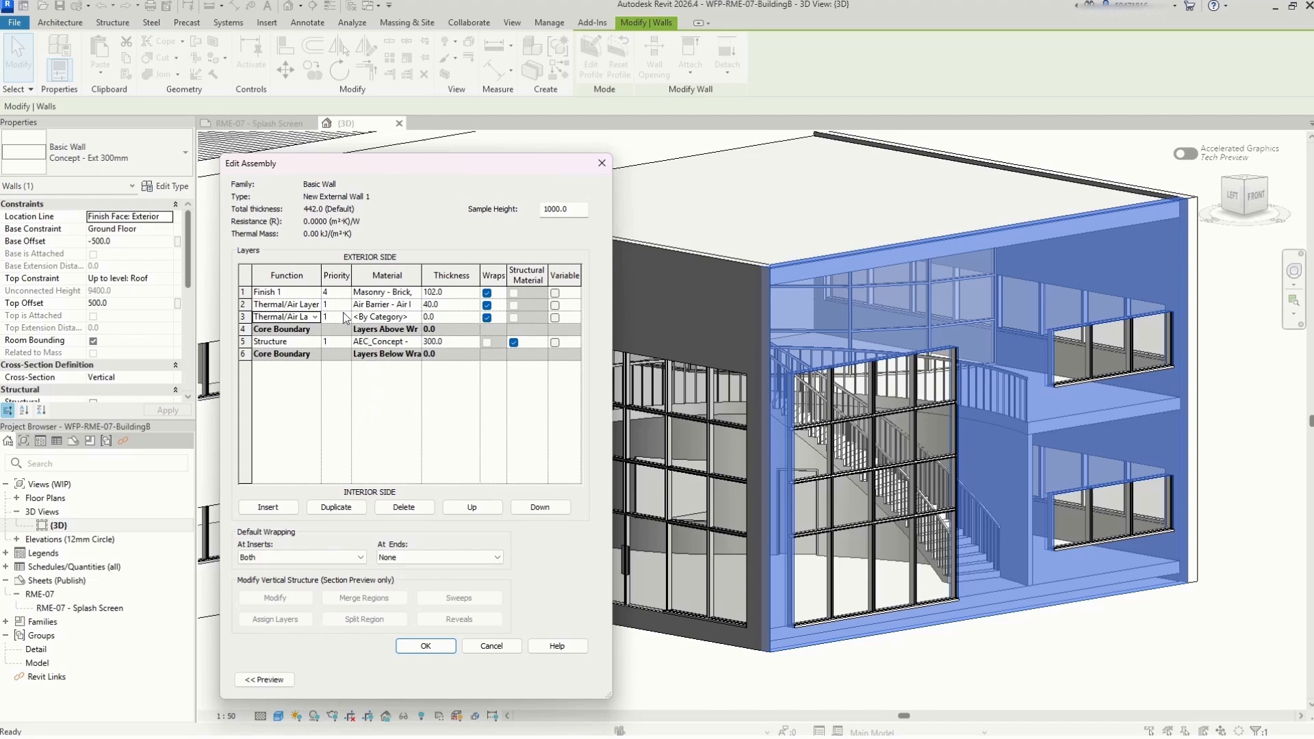
Set the air barrier layer's priority to 2, and return it to 1
{"action": "left_click", "coordinate": [332, 305]}
{"action": "left_click", "coordinate": [345, 306]}
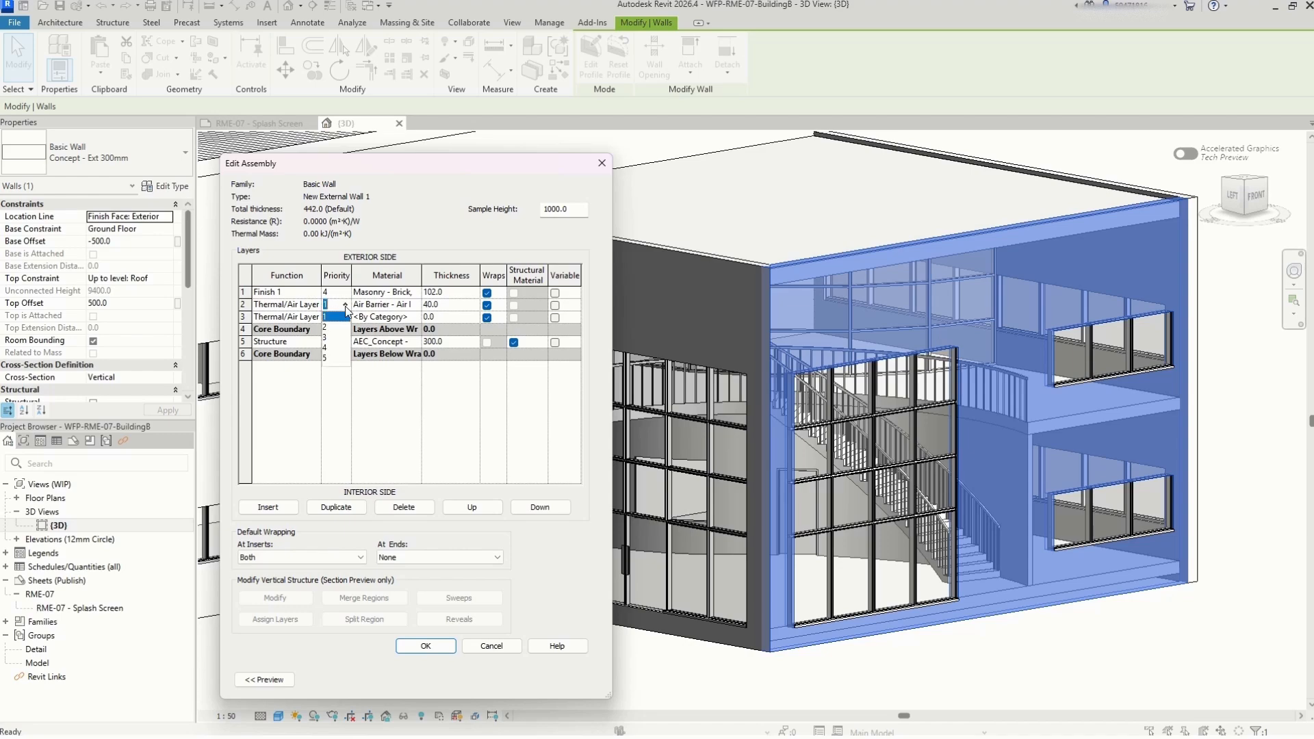
{"action": "left_click", "coordinate": [329, 329]}
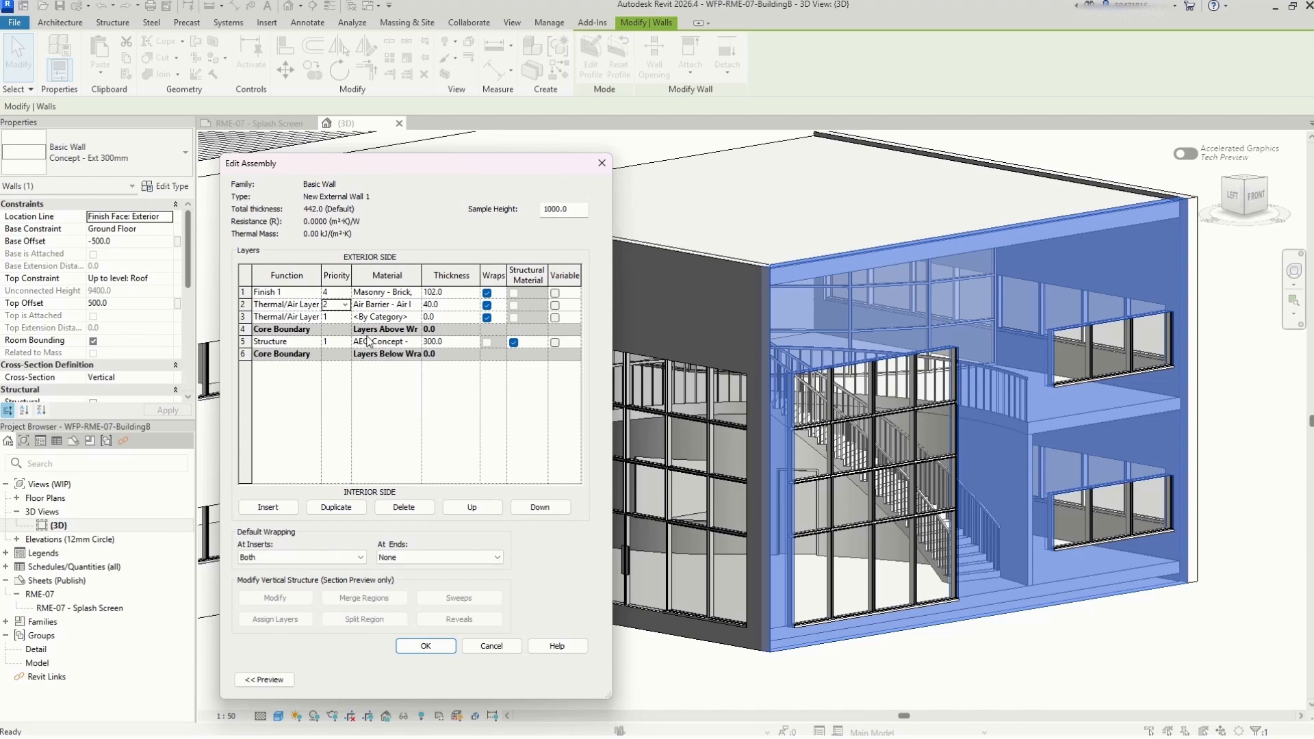
{"action": "left_click", "coordinate": [344, 305]}
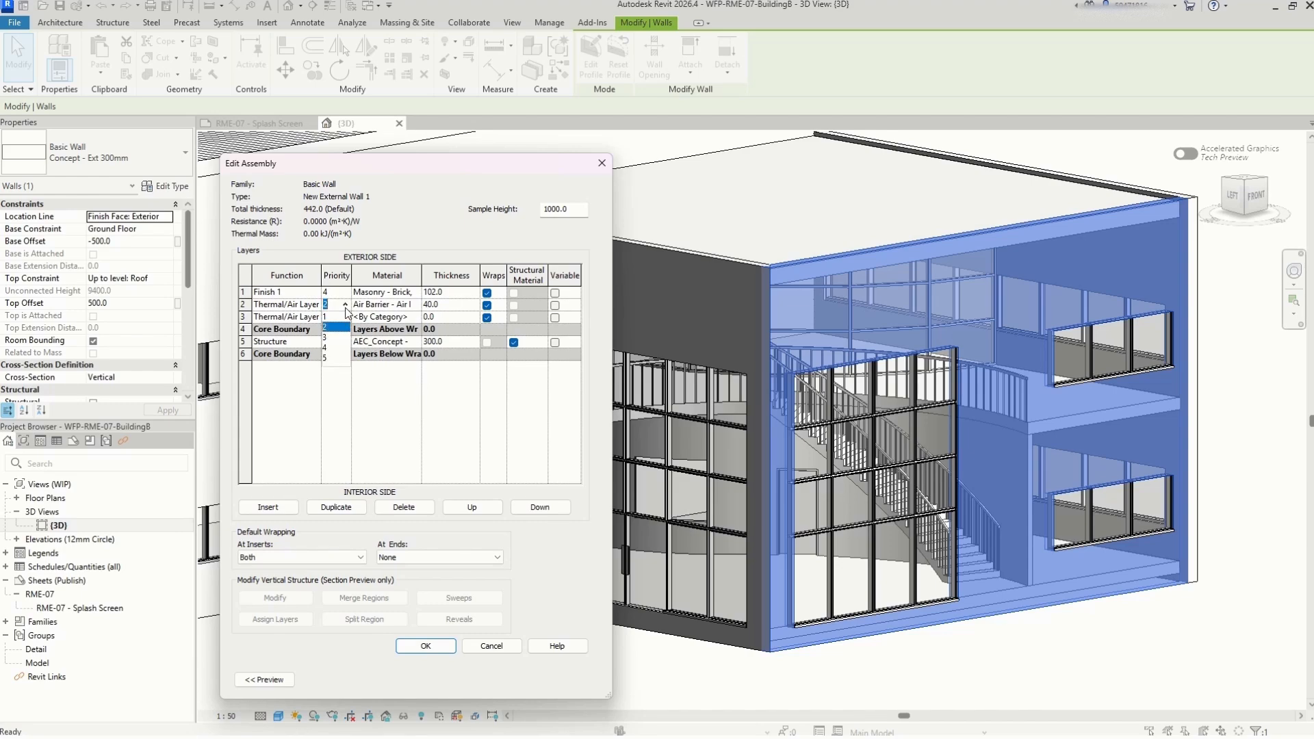
{"action": "left_click", "coordinate": [338, 317]}
Assign the Insulation / Thermal Barriers - Cavity Fill material to the second Thermal/Air Layer, beside the exterior core boundary
{"action": "left_click", "coordinate": [378, 317]}
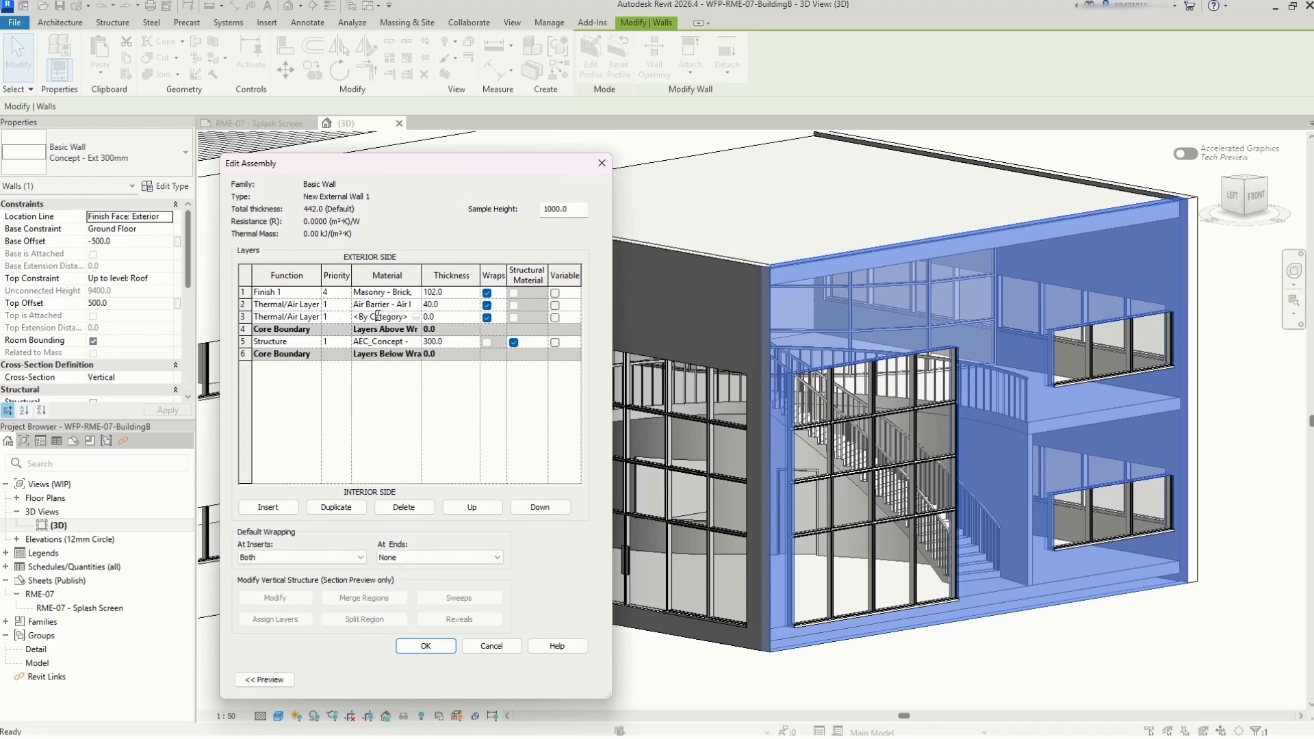
{"action": "left_click", "coordinate": [416, 317]}
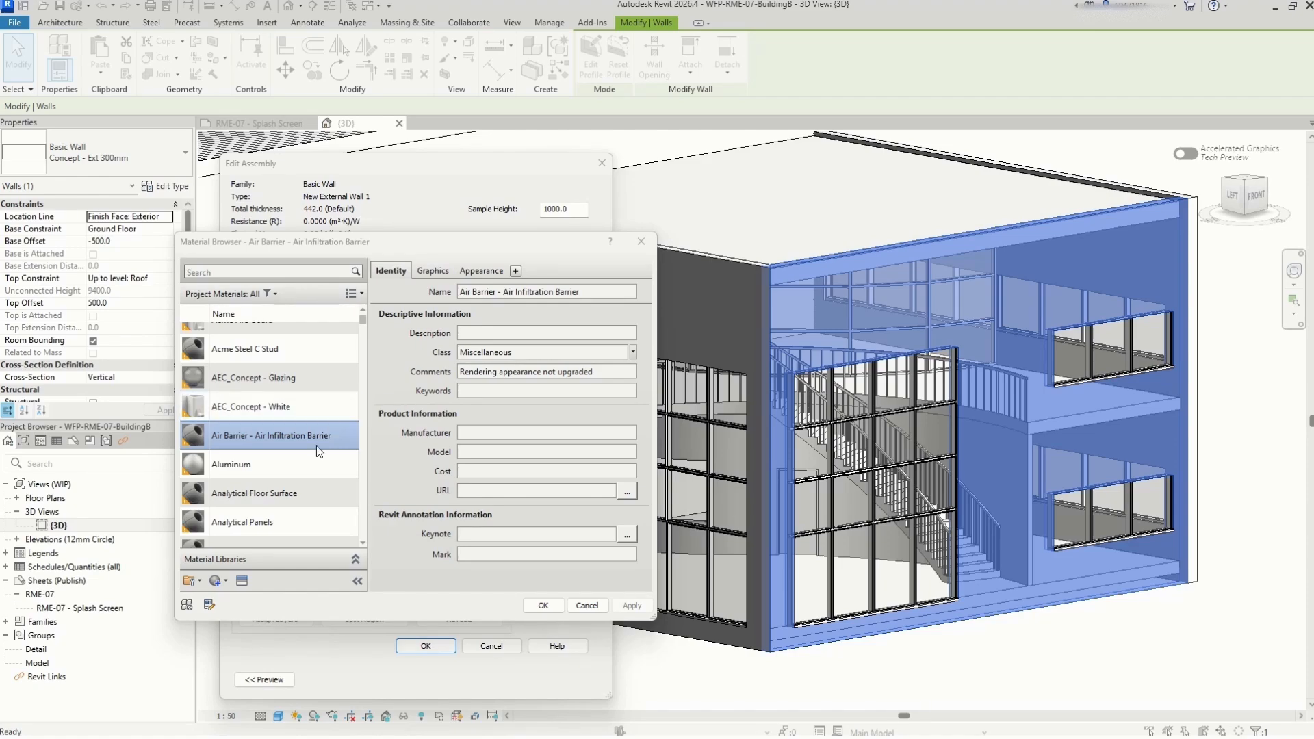
{"action": "scroll", "coordinate": [316, 445], "scroll_direction": "down", "scroll_amount": 8}
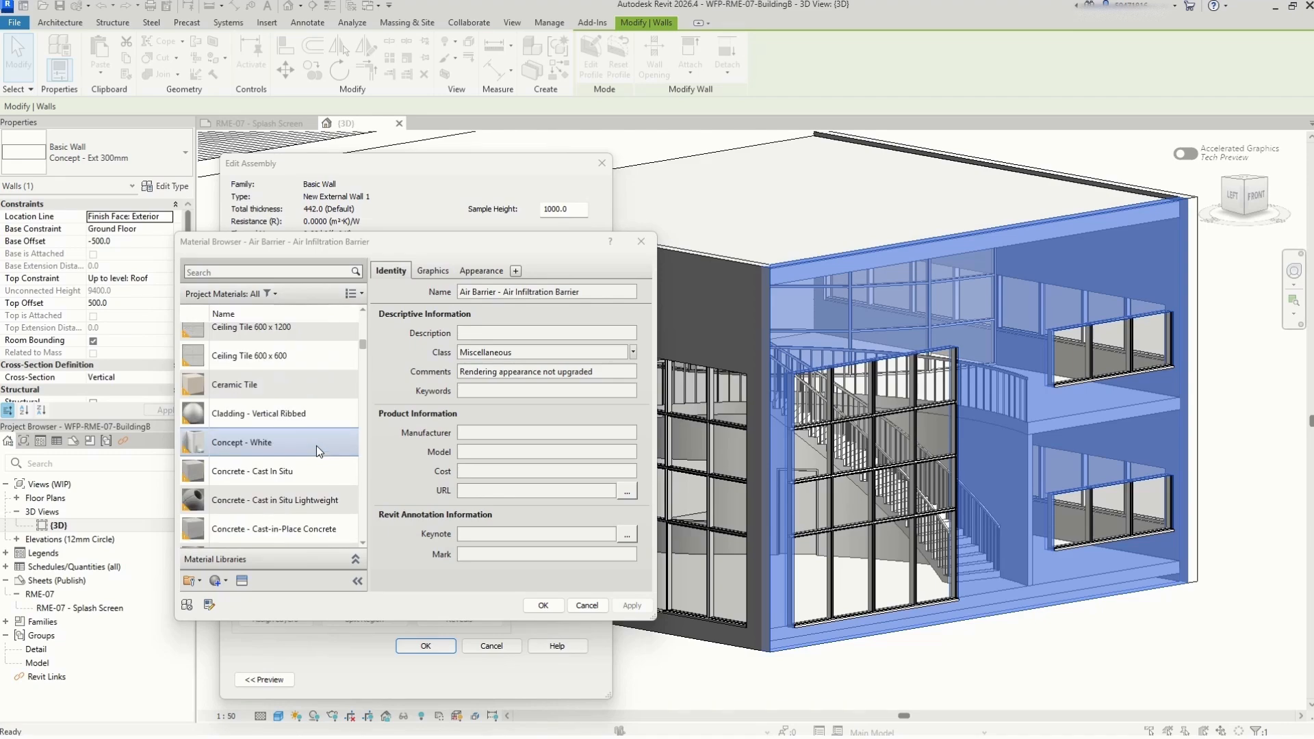
{"action": "scroll", "coordinate": [316, 445], "scroll_direction": "down", "scroll_amount": 10}
{"action": "scroll", "coordinate": [316, 445], "scroll_direction": "down", "scroll_amount": 6}
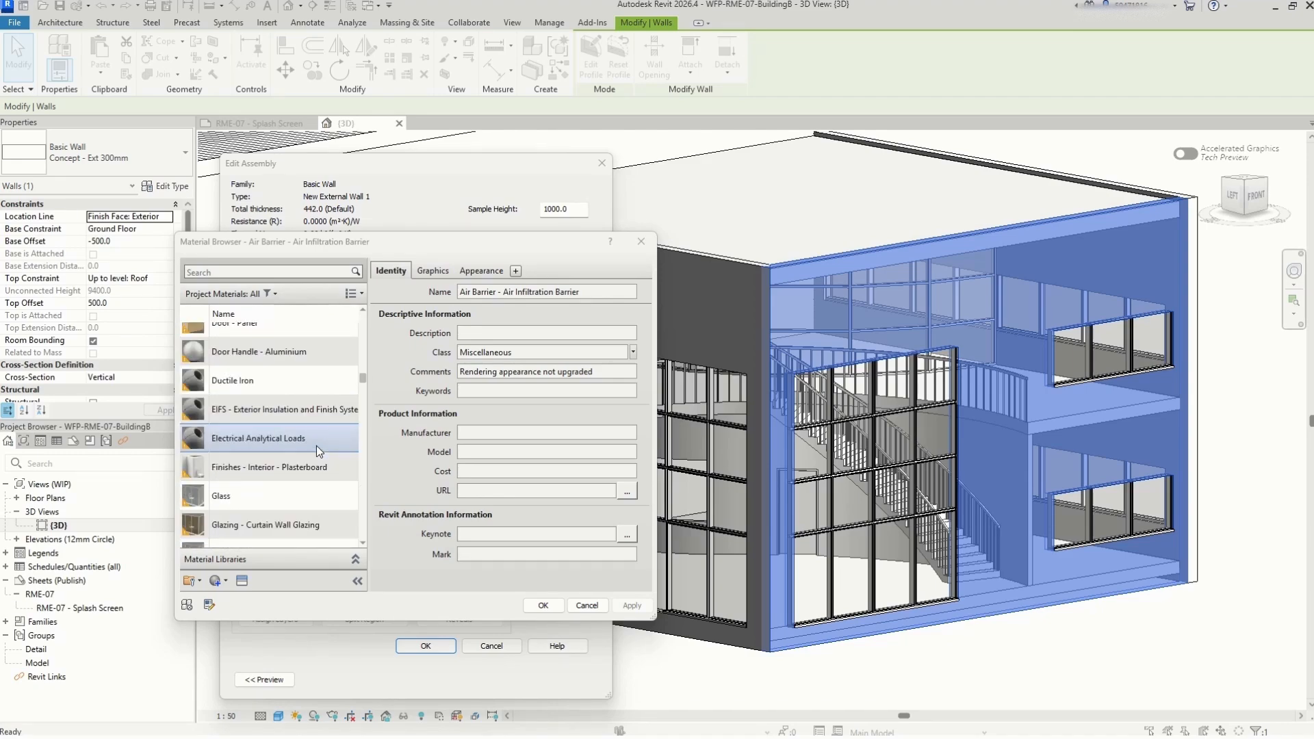
{"action": "scroll", "coordinate": [311, 520], "scroll_direction": "down", "scroll_amount": 6}
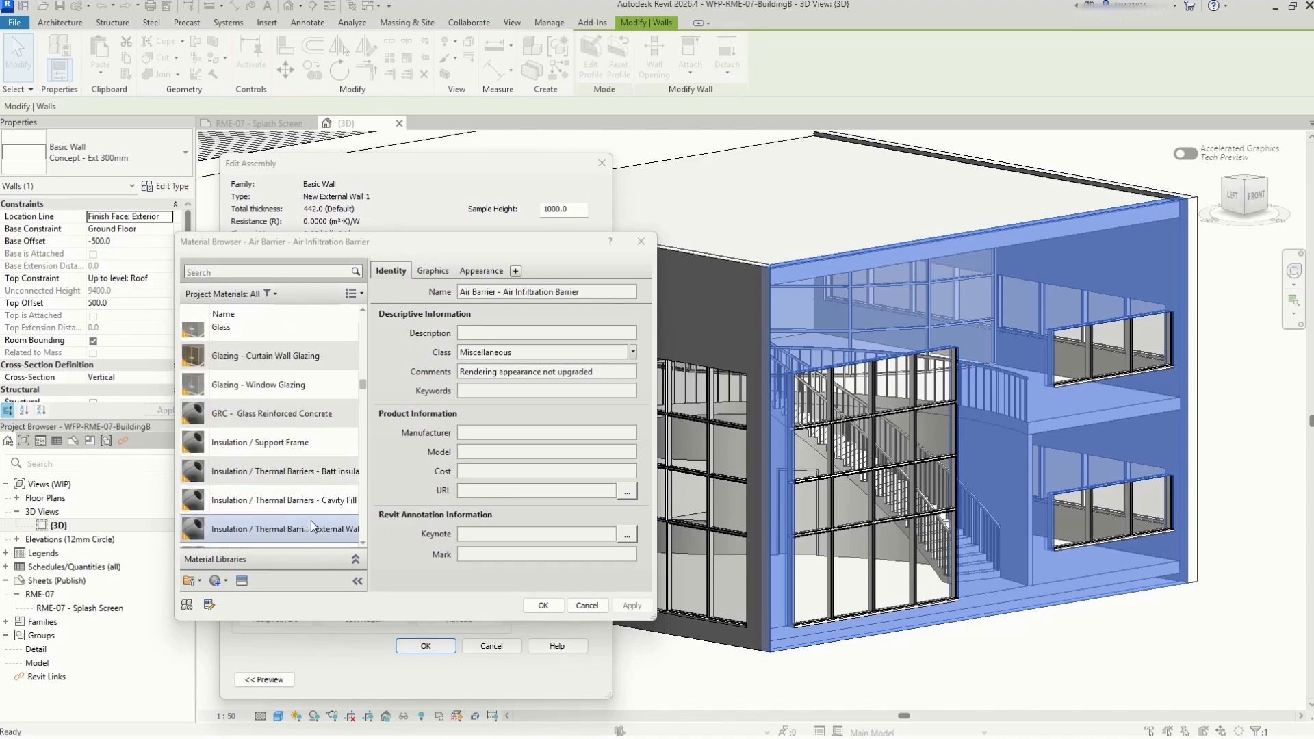
{"action": "scroll", "coordinate": [319, 509], "scroll_direction": "down", "scroll_amount": 6}
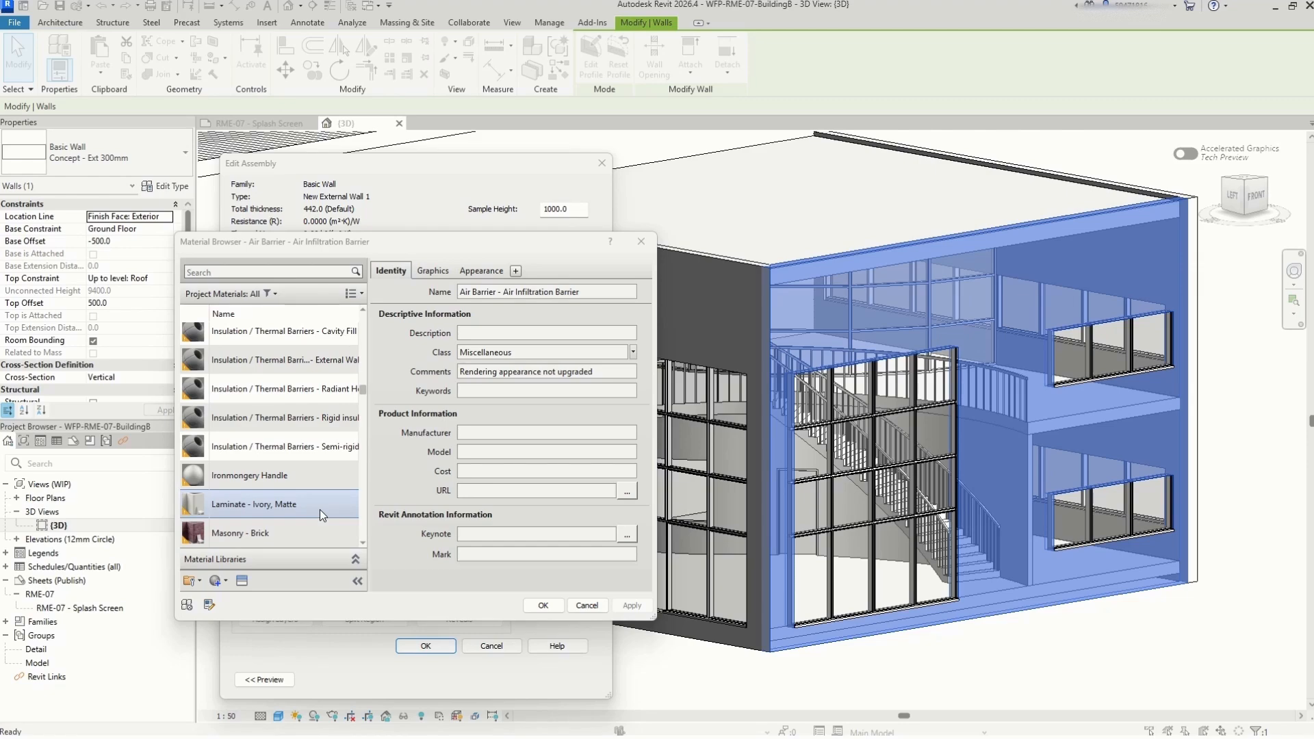
{"action": "scroll", "coordinate": [319, 509], "scroll_direction": "down", "scroll_amount": 1}
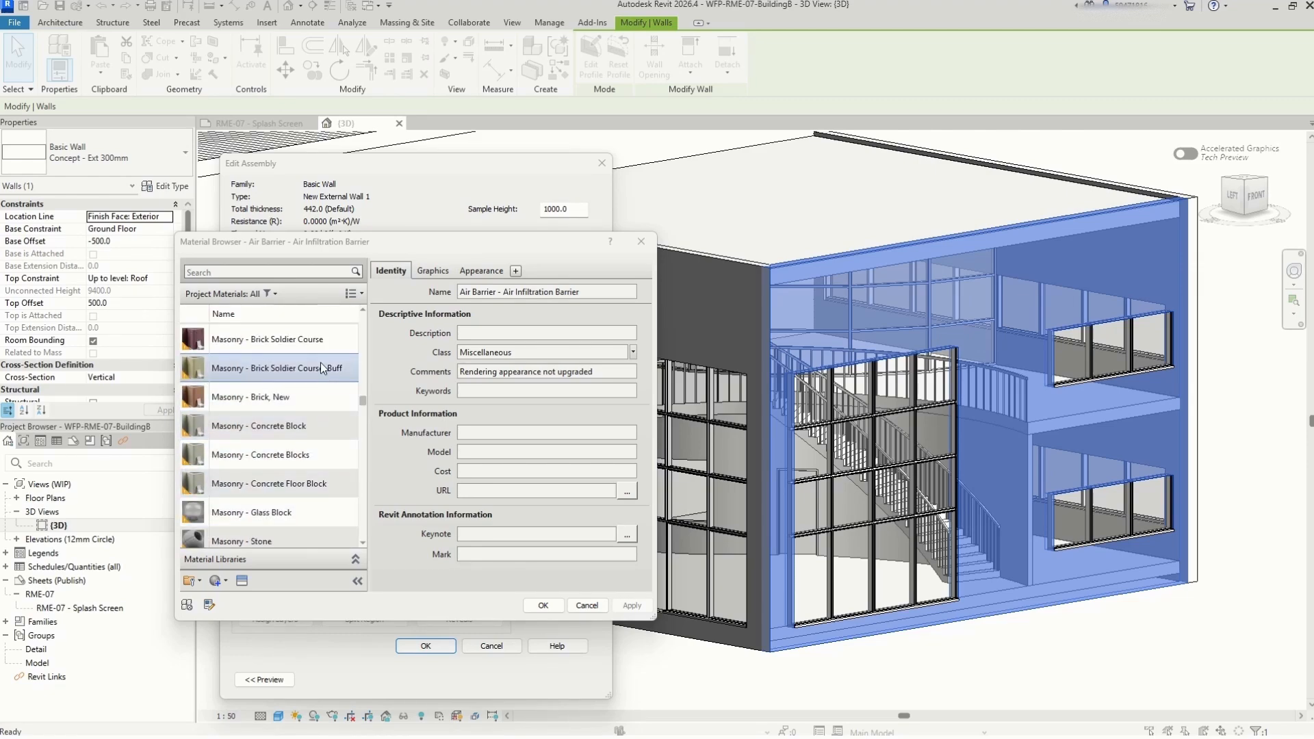
{"action": "scroll", "coordinate": [317, 369], "scroll_direction": "down", "scroll_amount": 1}
{"action": "scroll", "coordinate": [312, 403], "scroll_direction": "up", "scroll_amount": 2}
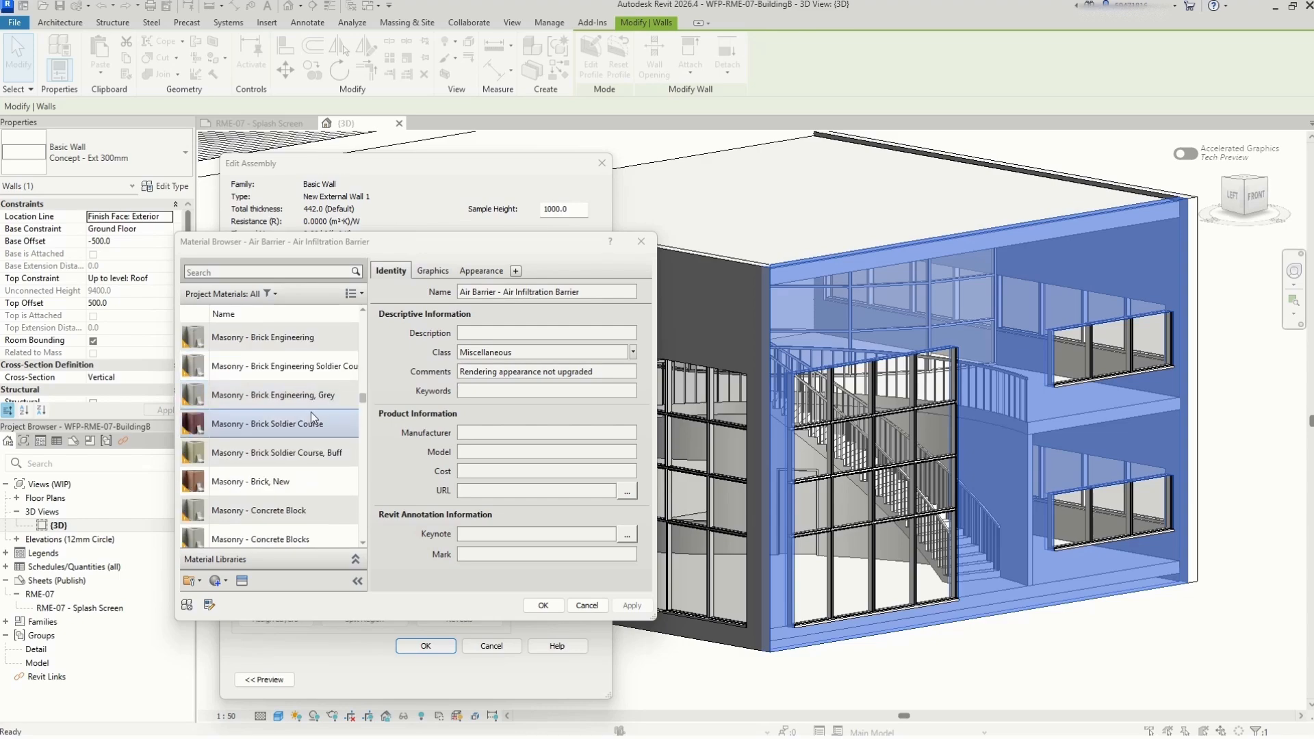
{"action": "scroll", "coordinate": [363, 394], "scroll_direction": "up", "scroll_amount": 2}
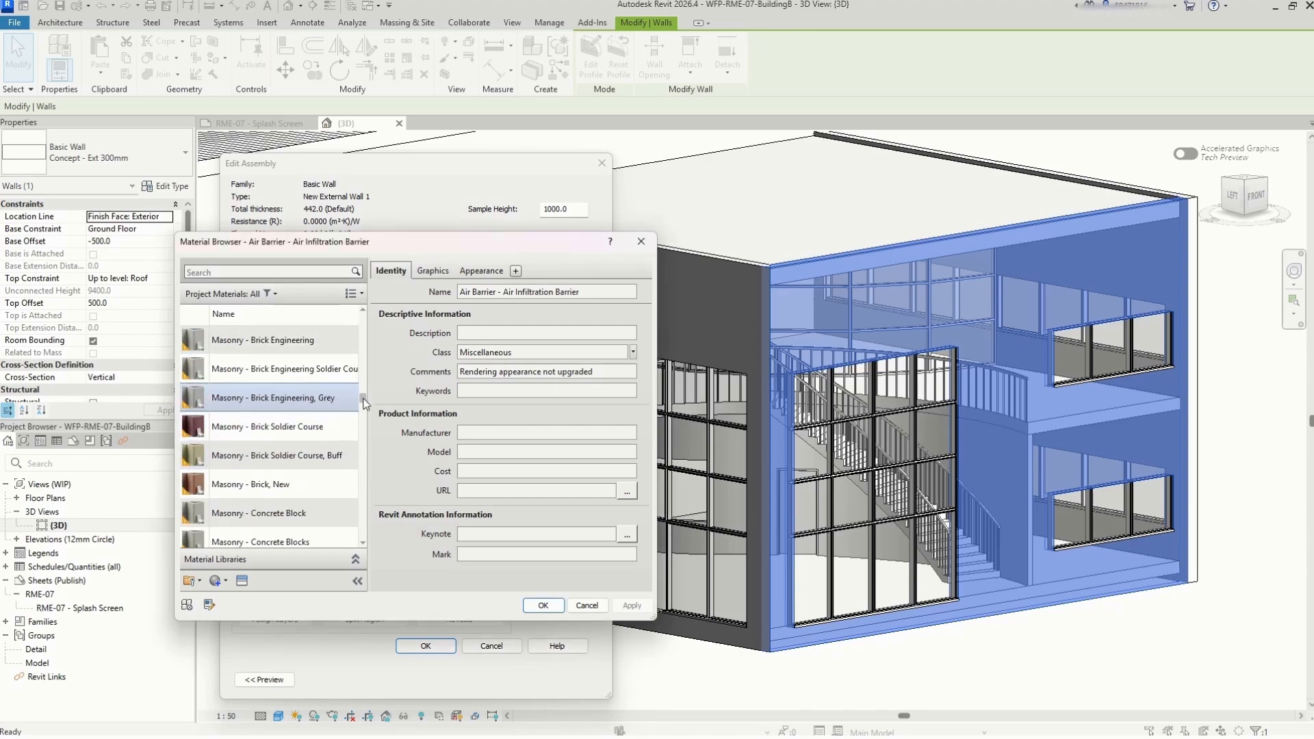
{"action": "scroll", "coordinate": [363, 393], "scroll_direction": "up", "scroll_amount": 2}
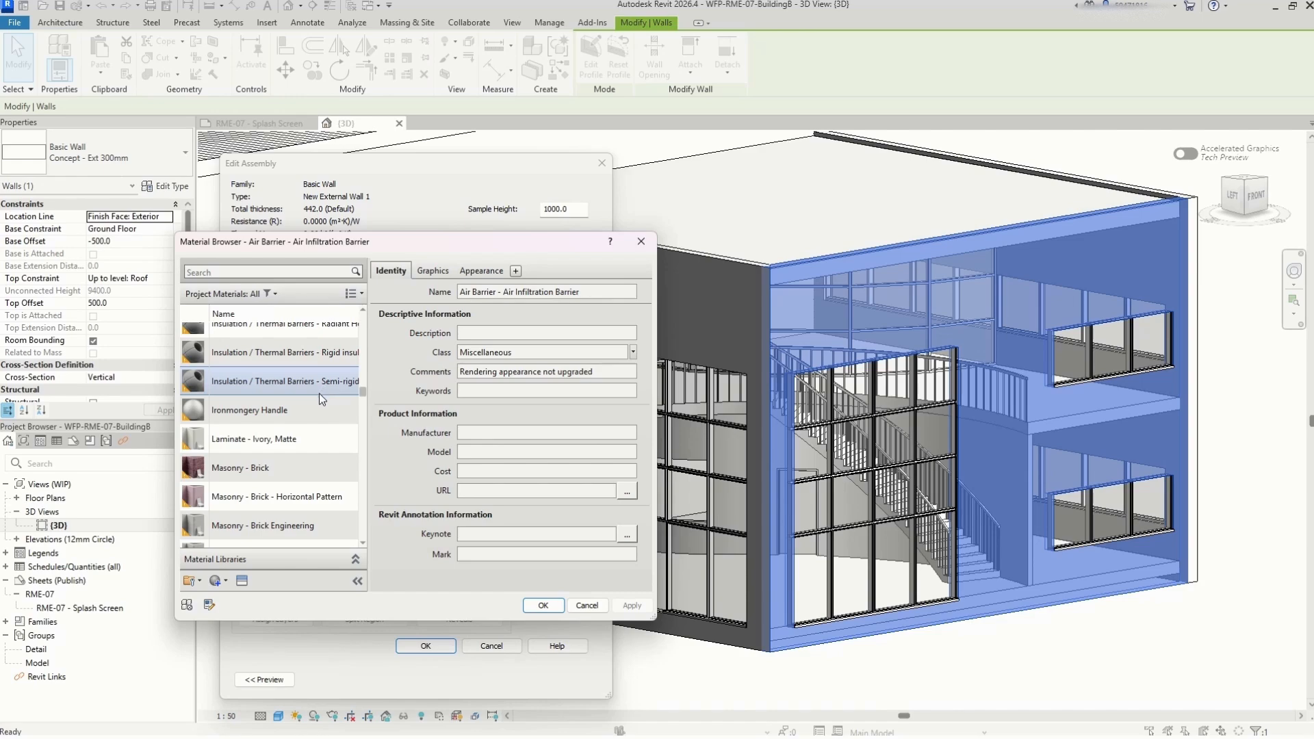
{"action": "scroll", "coordinate": [319, 393], "scroll_direction": "up", "scroll_amount": 1}
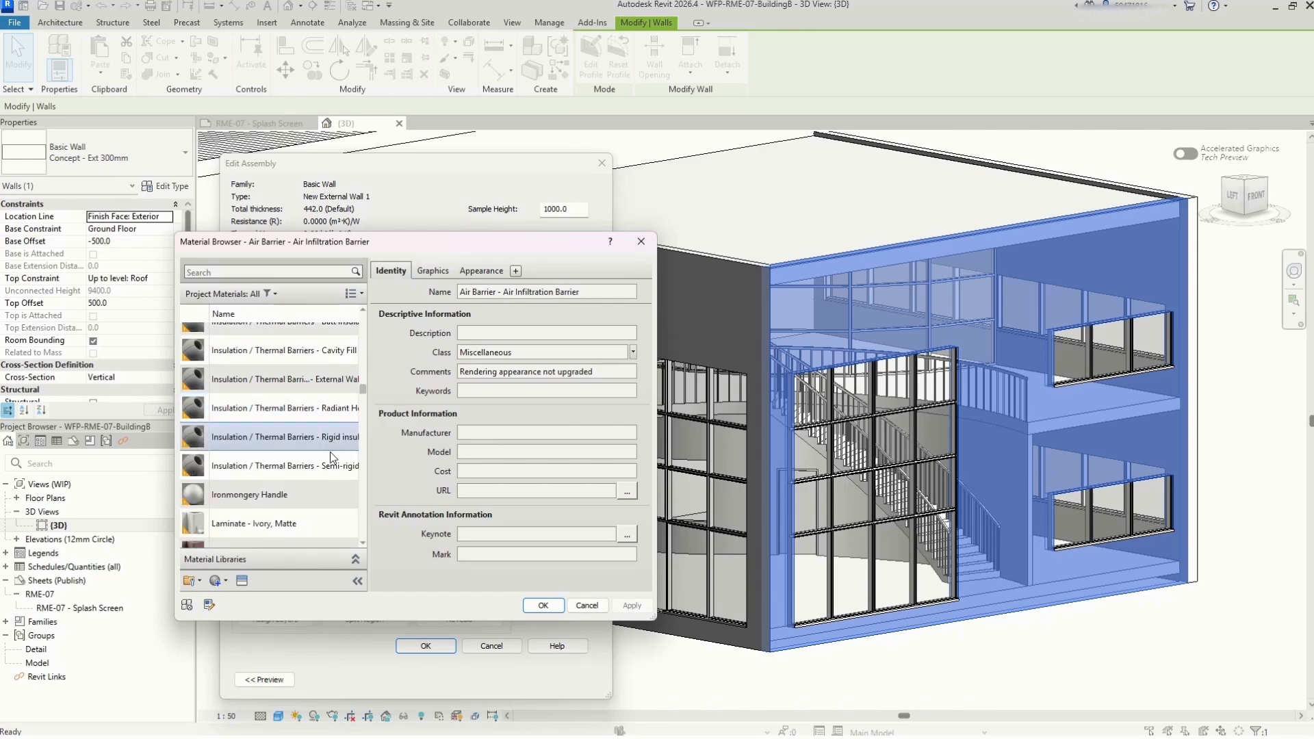
{"action": "left_click", "coordinate": [321, 354]}
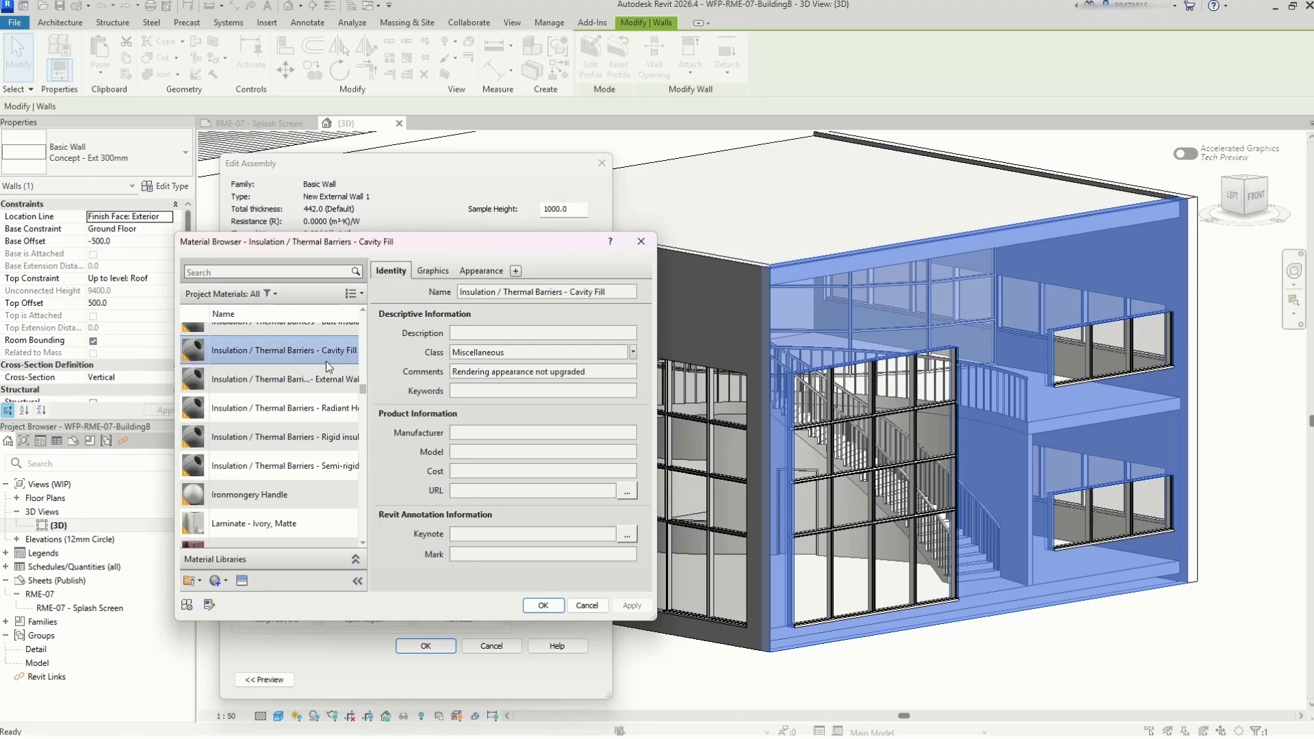
{"action": "left_click", "coordinate": [543, 606]}
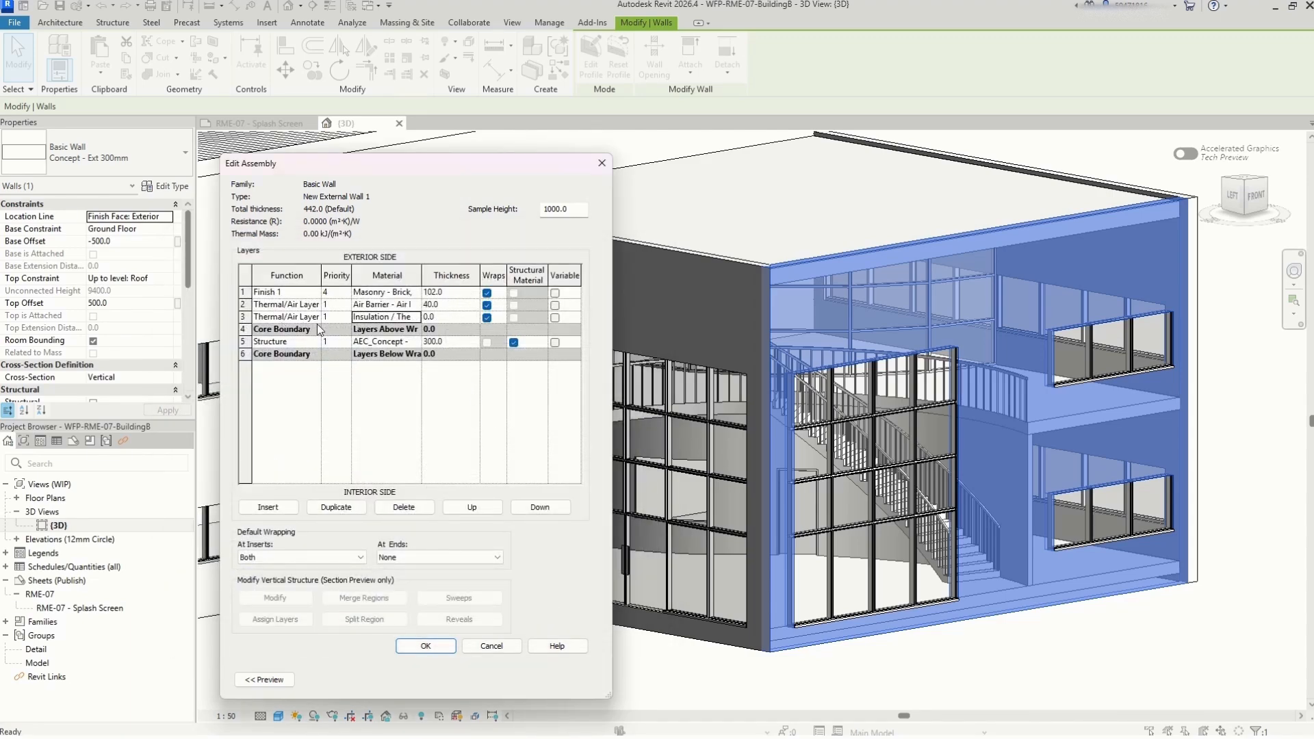
Set the cavity fill insulation layer's thickness to 45, and widen the Edit Assembly dialog to show full material names
{"action": "left_click", "coordinate": [461, 316]}
{"action": "type", "text": "45"}
{"action": "left_click", "coordinate": [448, 422]}
{"action": "left_click_drag", "start_coordinate": [611, 340], "coordinate": [862, 393]}
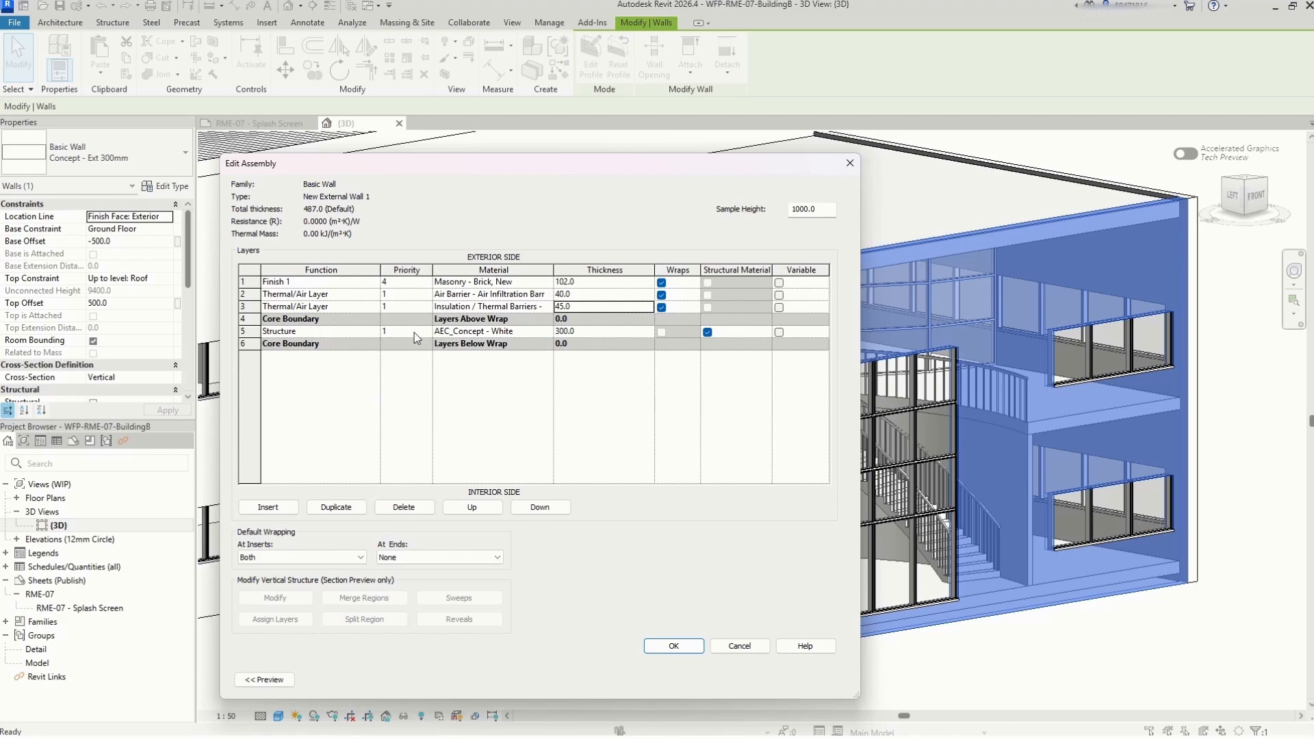
Set the thickness of the Structure layer inside the core to 100
{"action": "left_click", "coordinate": [514, 333]}
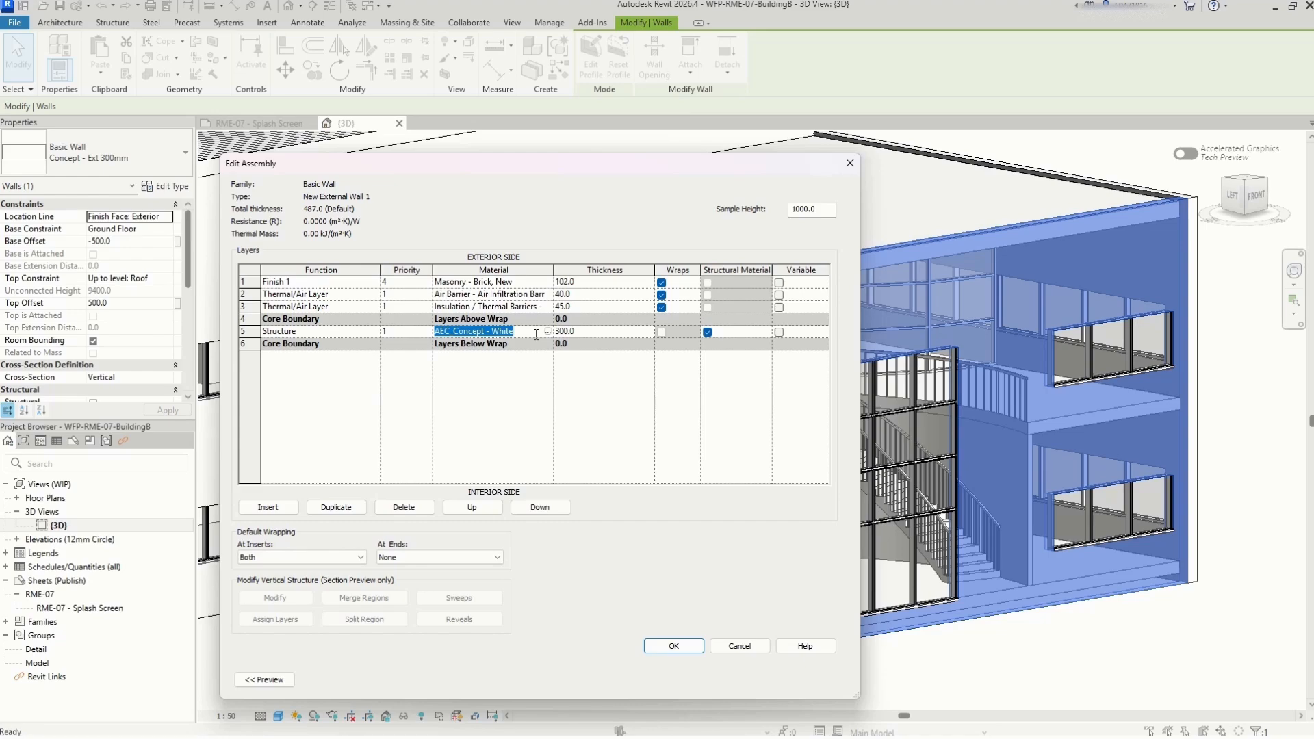
{"action": "left_click", "coordinate": [607, 333]}
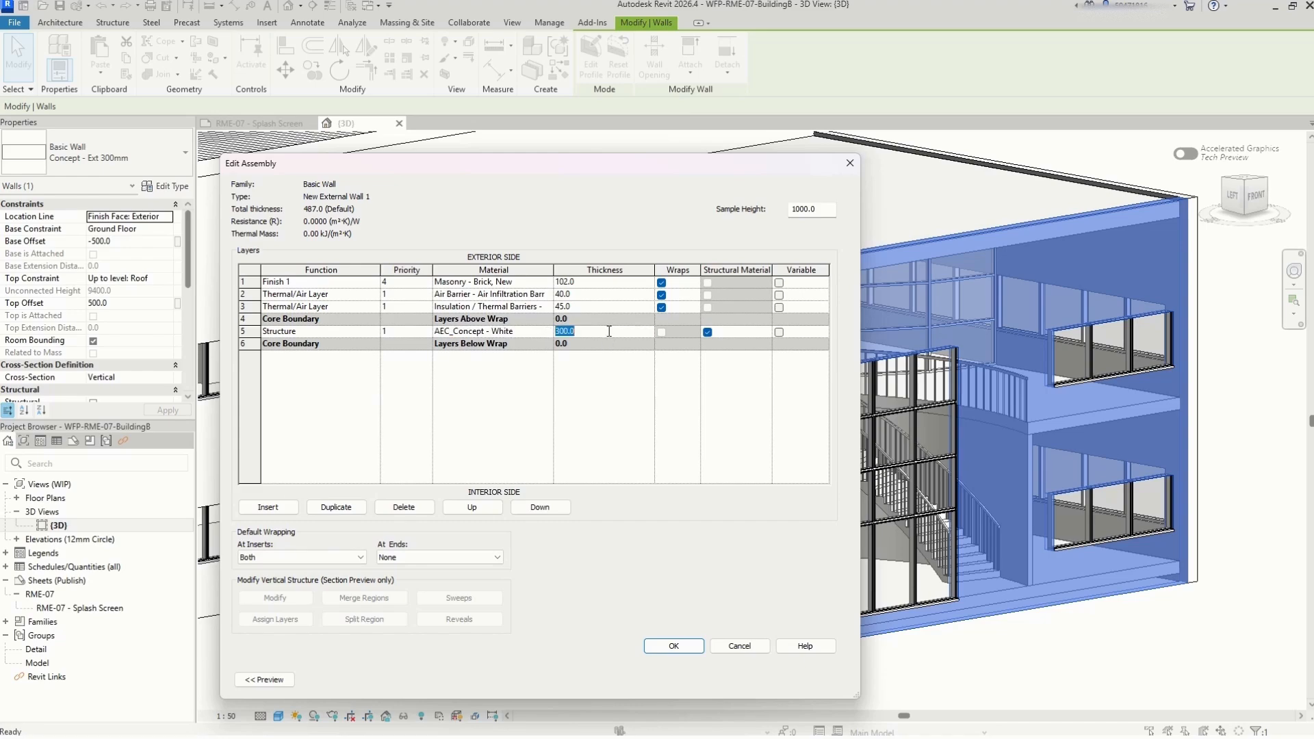
{"action": "type", "text": "100"}
Assign the Masonry - Concrete Blocks material to the Structure layer, reviewing its graphics and appearance settings
{"action": "left_click", "coordinate": [510, 333]}
{"action": "left_click", "coordinate": [548, 332]}
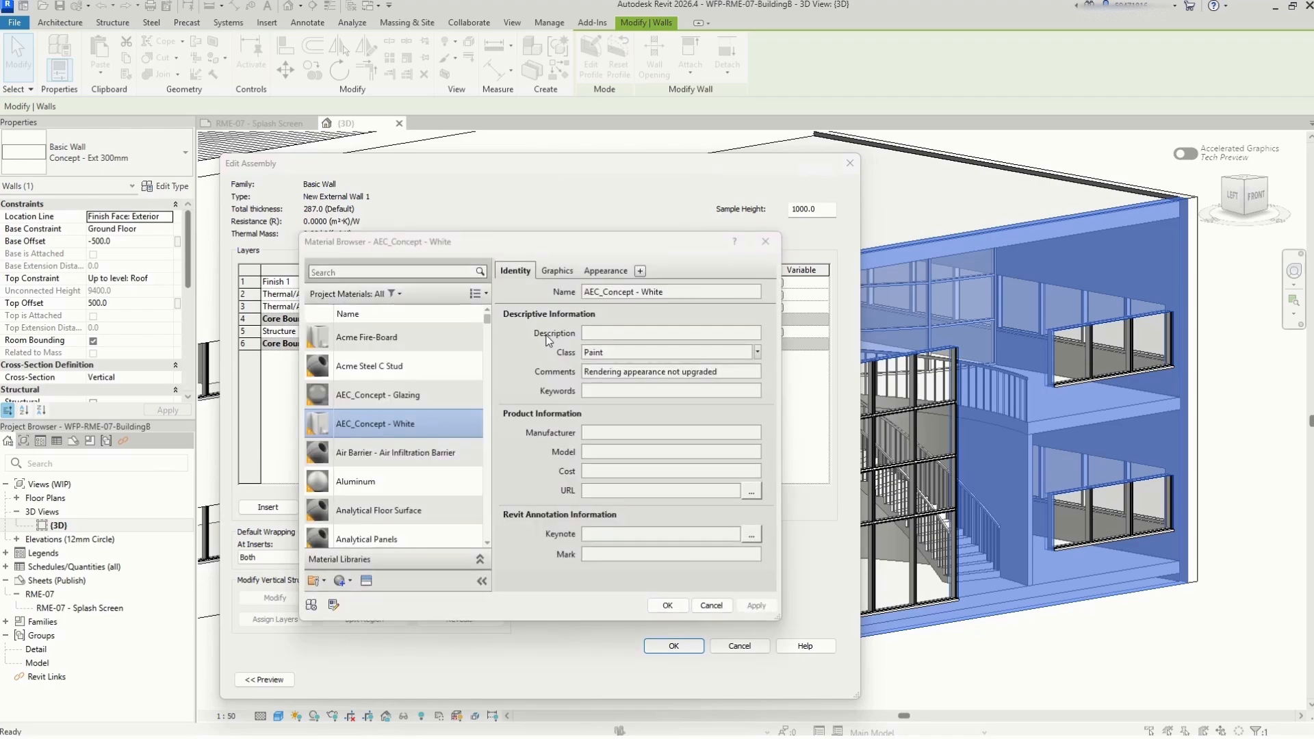
{"action": "scroll", "coordinate": [451, 507], "scroll_direction": "down", "scroll_amount": 2}
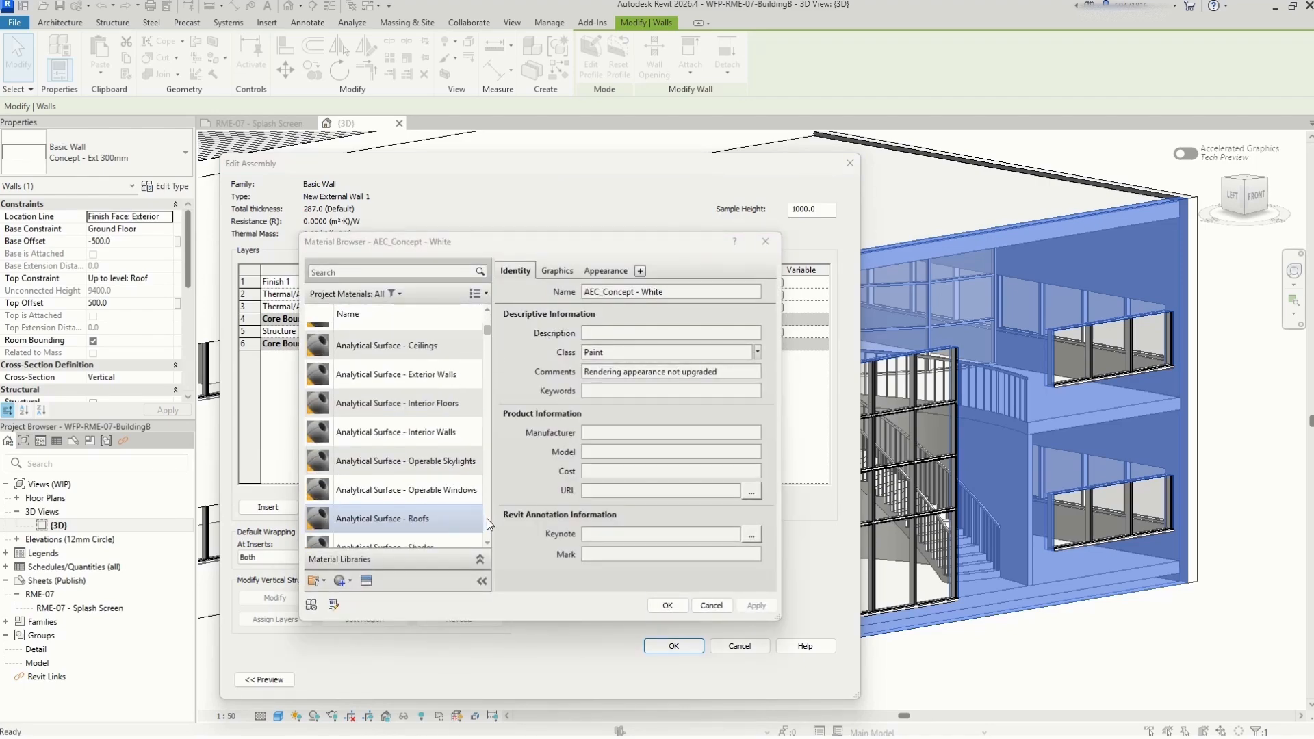
{"action": "scroll", "coordinate": [486, 519], "scroll_direction": "down", "scroll_amount": 8}
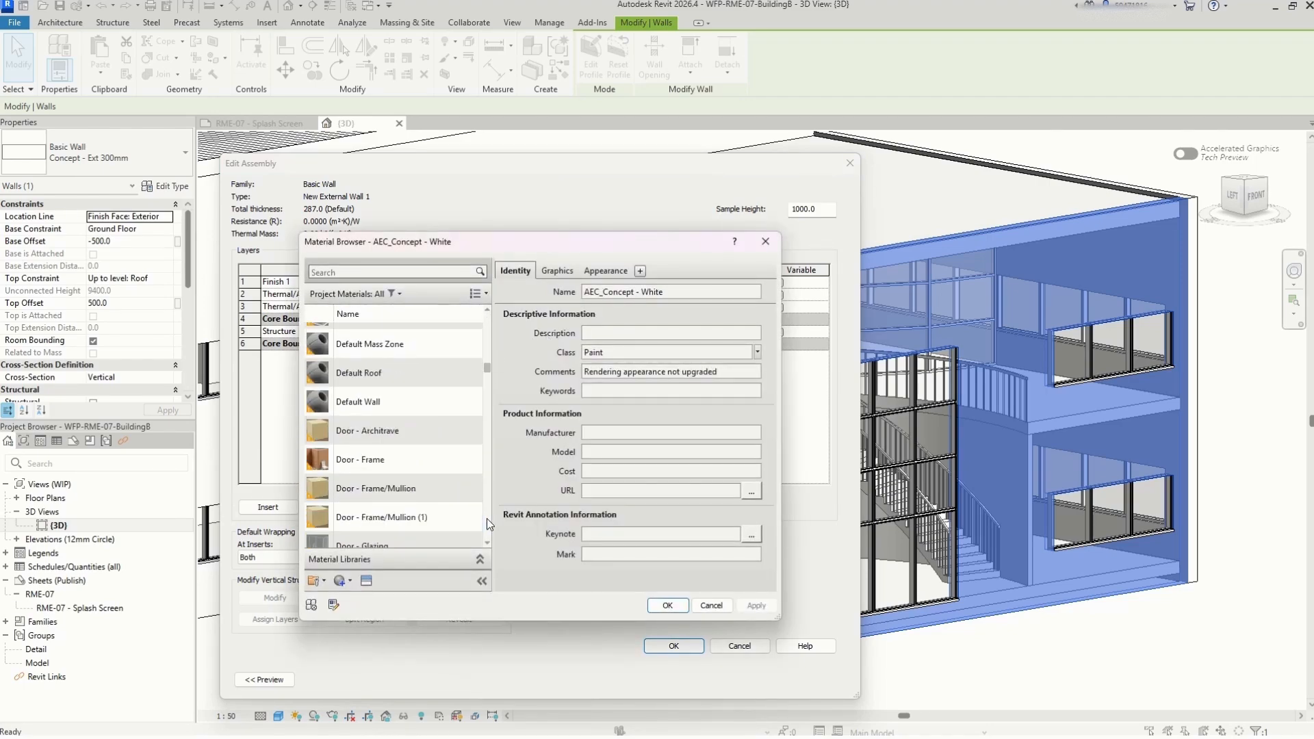
{"action": "scroll", "coordinate": [486, 519], "scroll_direction": "down", "scroll_amount": 10}
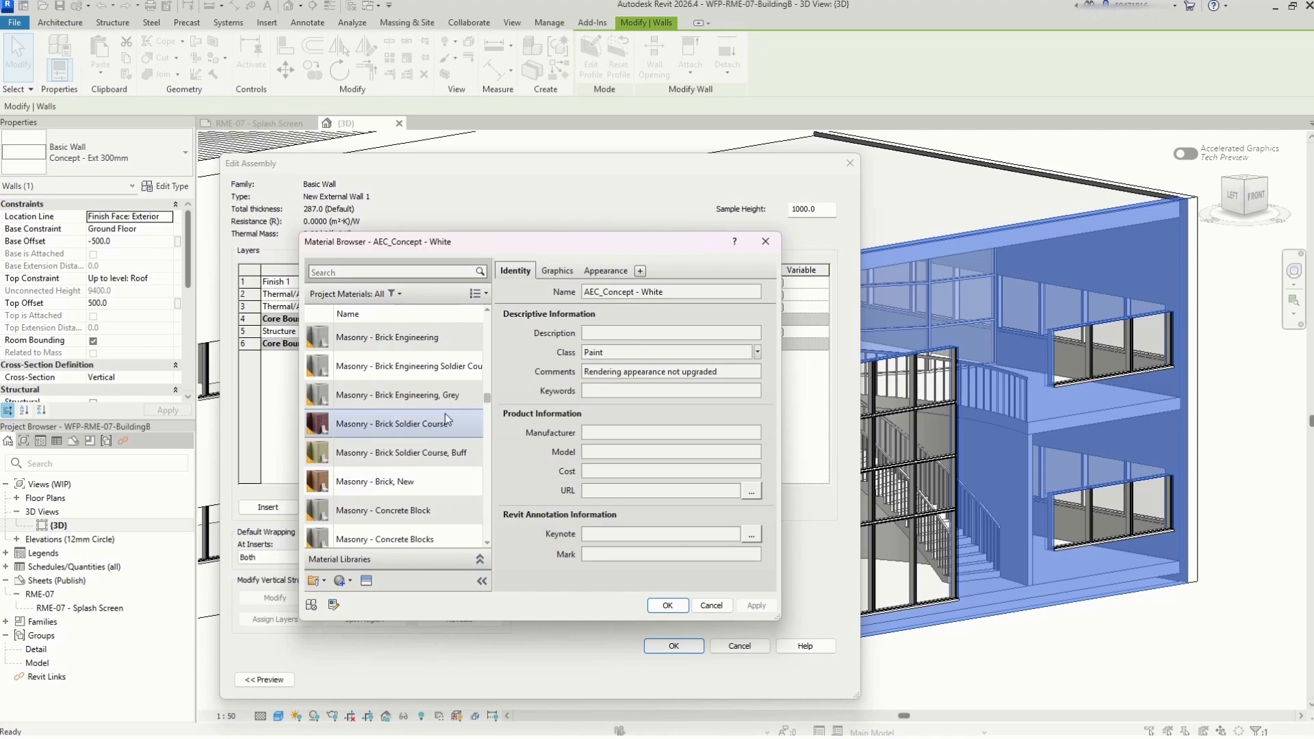
{"action": "scroll", "coordinate": [442, 408], "scroll_direction": "up", "scroll_amount": 1}
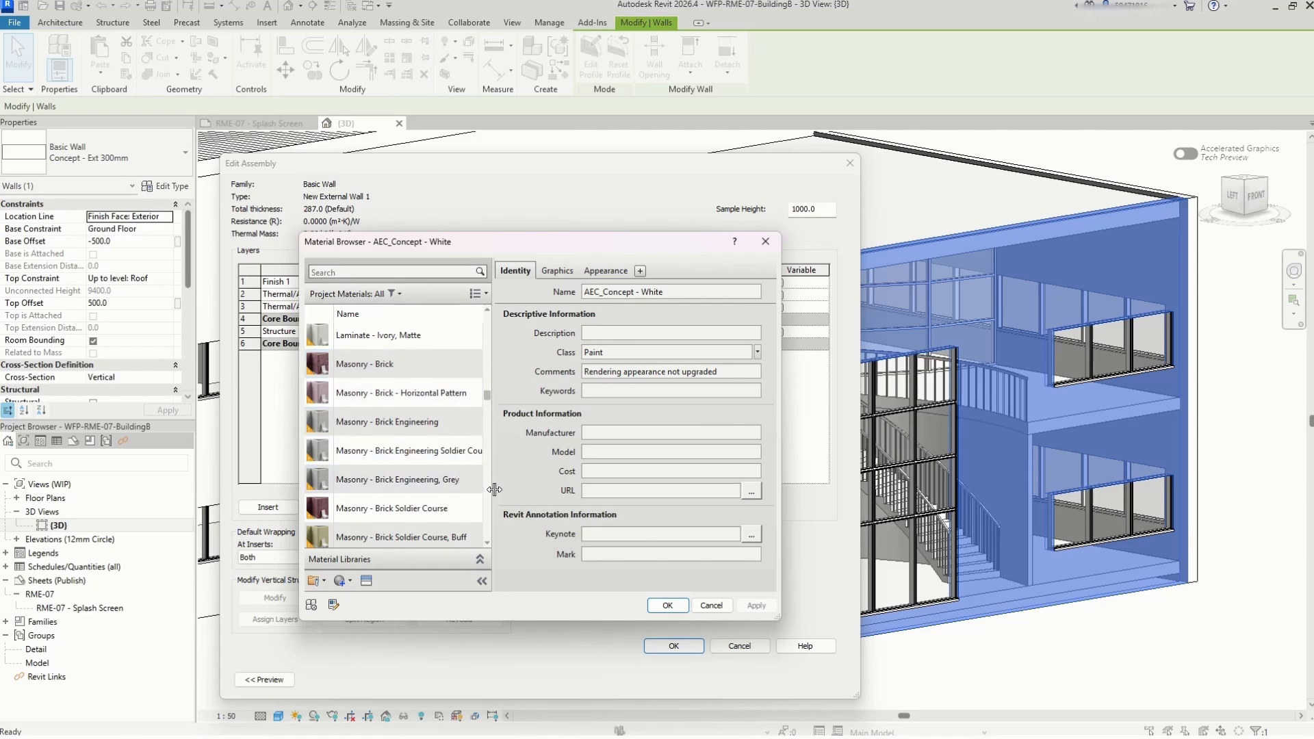
{"action": "scroll", "coordinate": [486, 490], "scroll_direction": "down", "scroll_amount": 3}
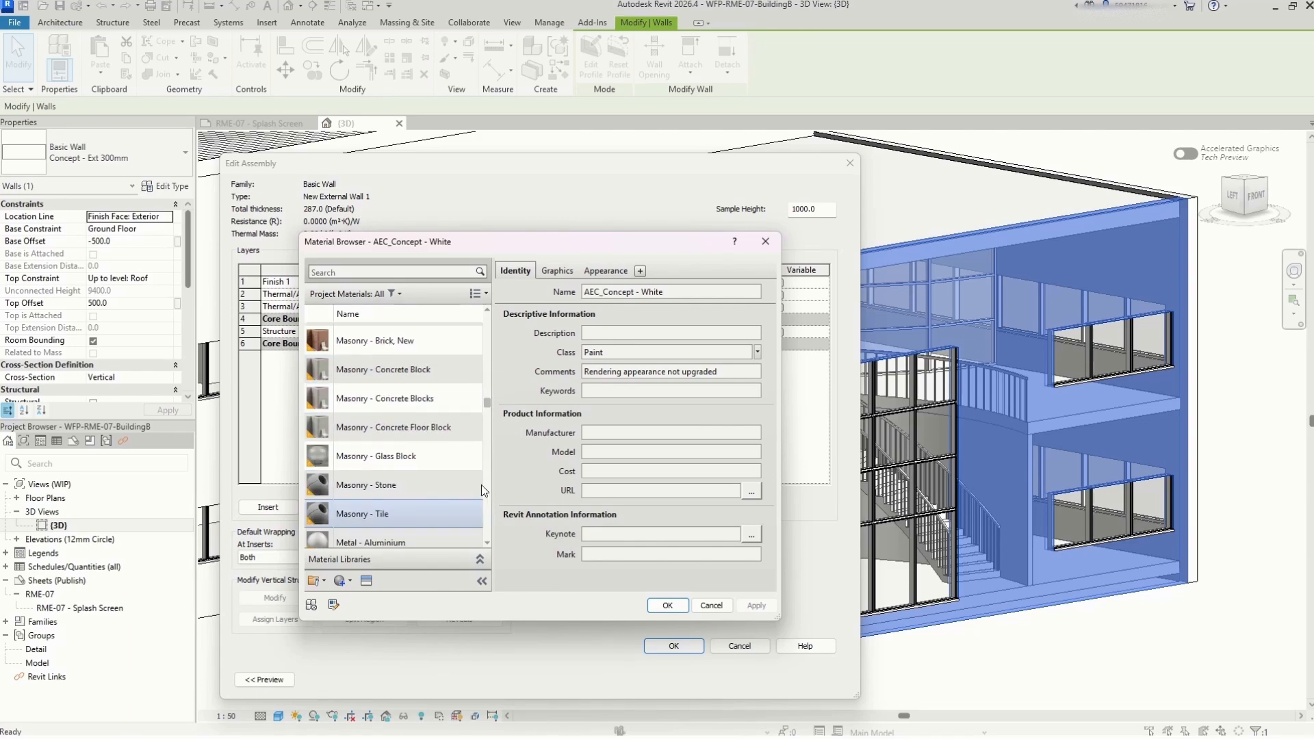
{"action": "left_click", "coordinate": [430, 400]}
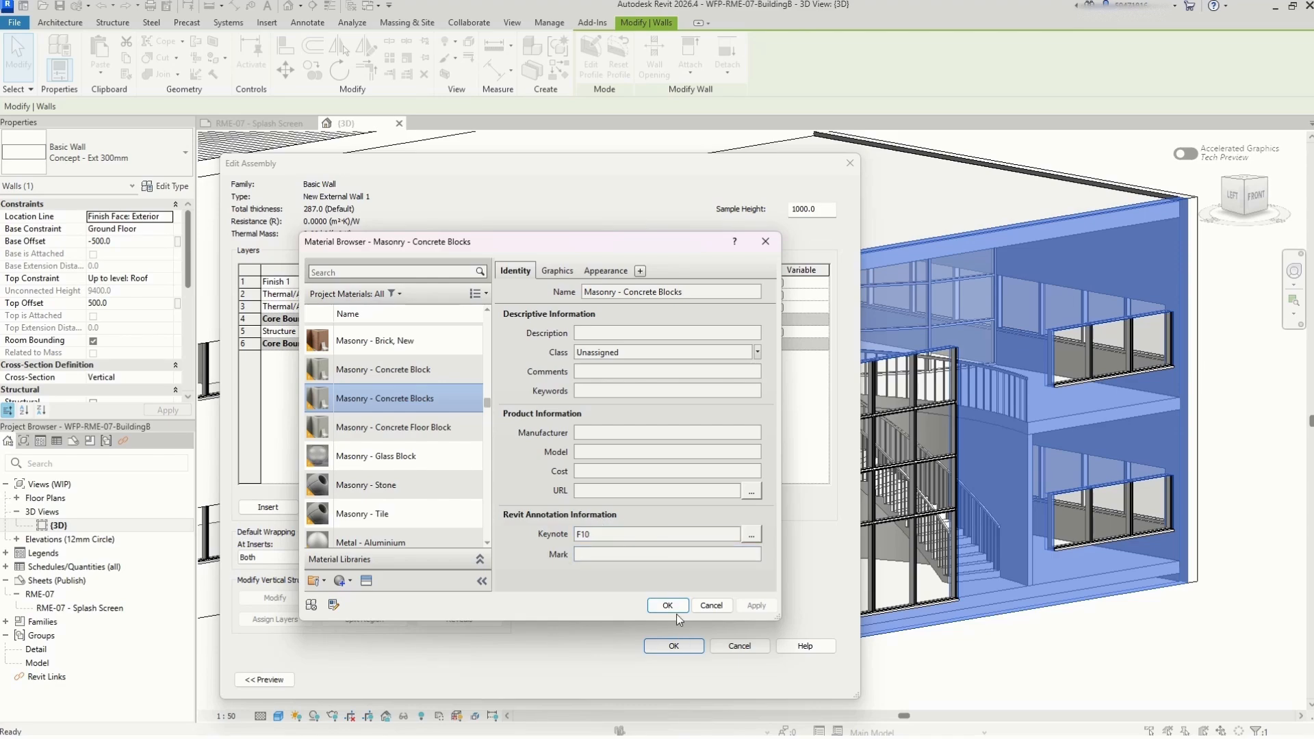
{"action": "left_click", "coordinate": [559, 272]}
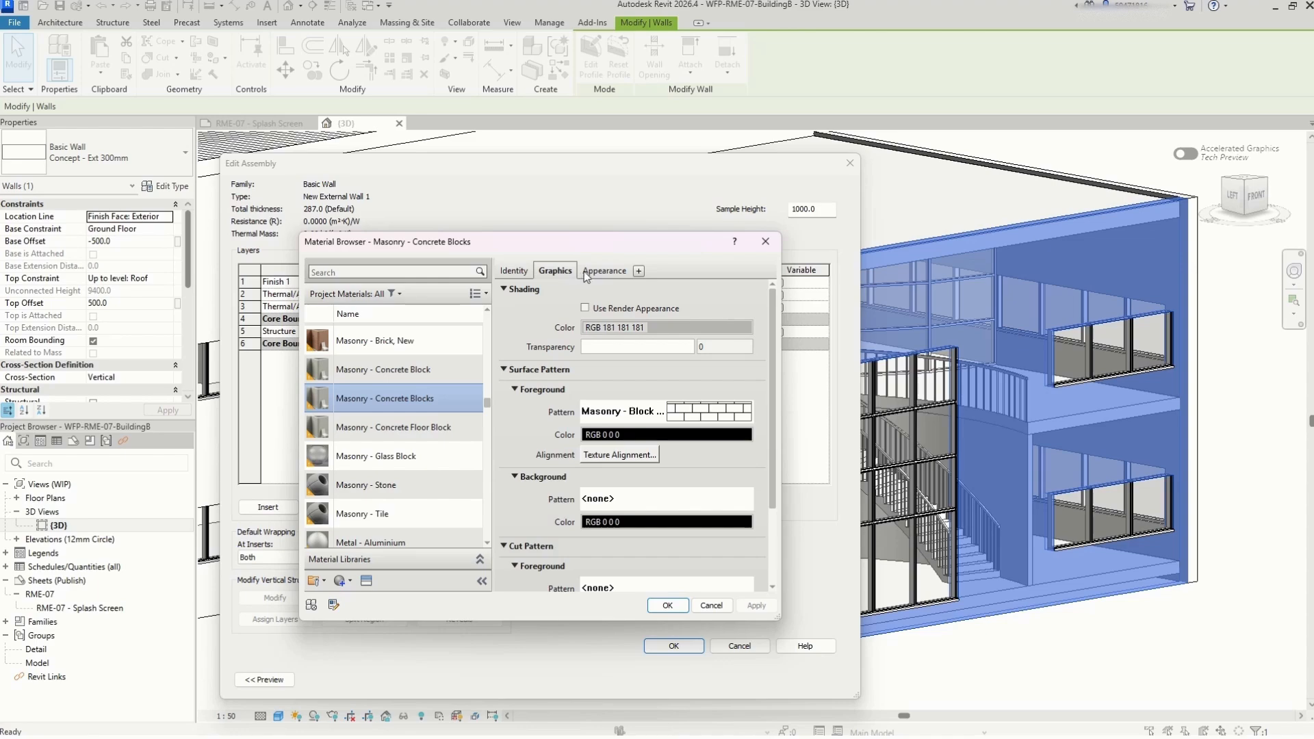
{"action": "left_click", "coordinate": [591, 272]}
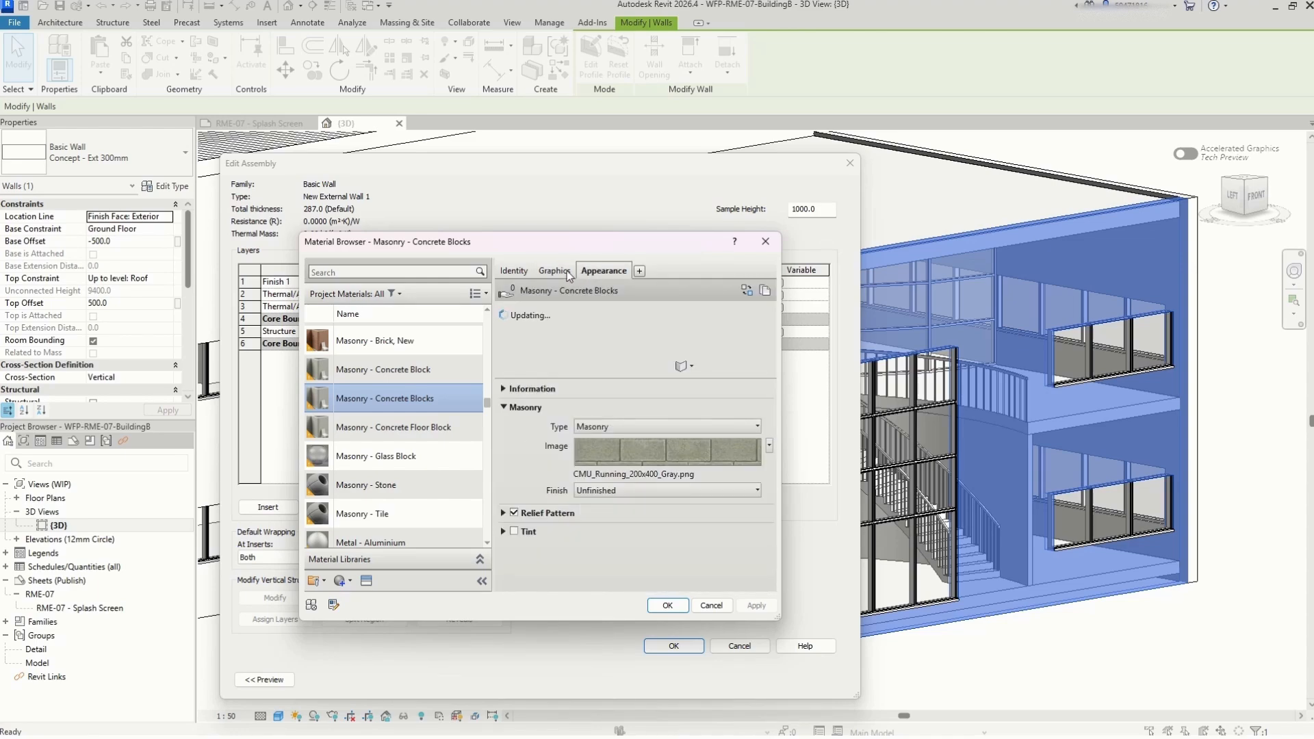
{"action": "left_click", "coordinate": [542, 272]}
{"action": "left_click", "coordinate": [517, 273]}
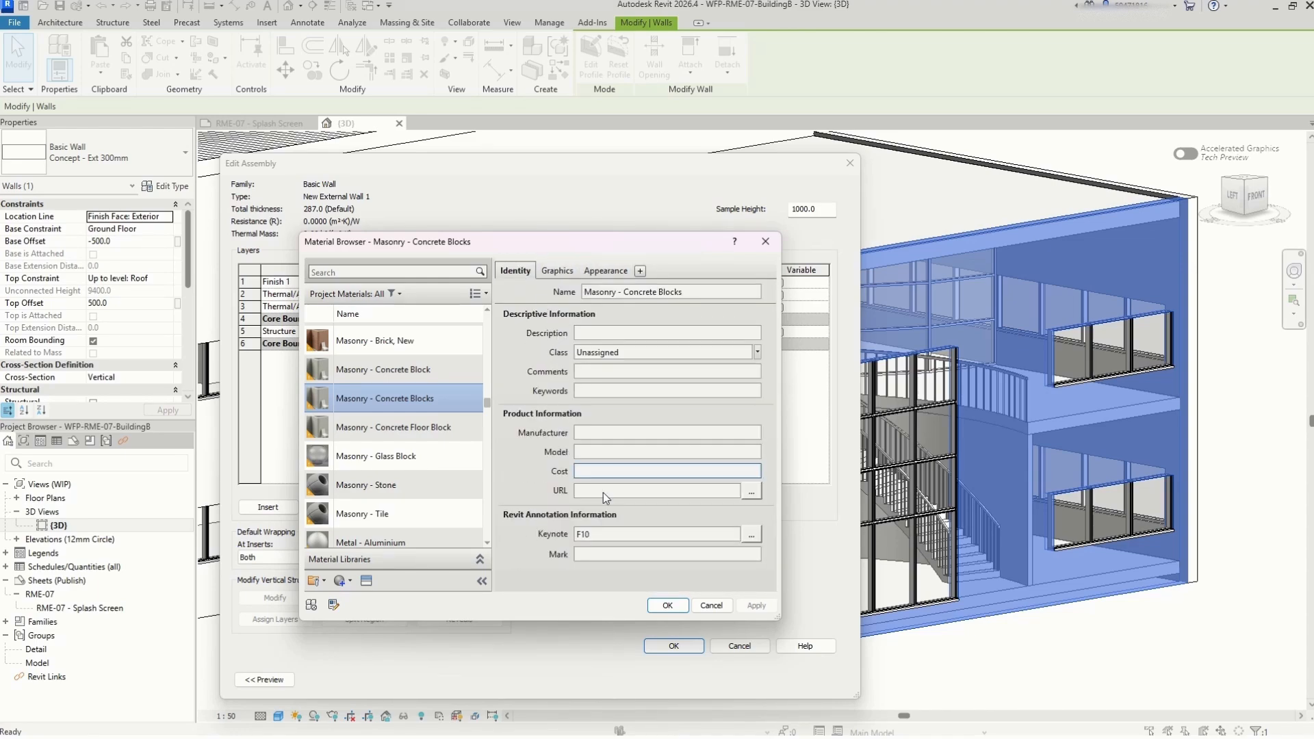
{"action": "left_click", "coordinate": [668, 605]}
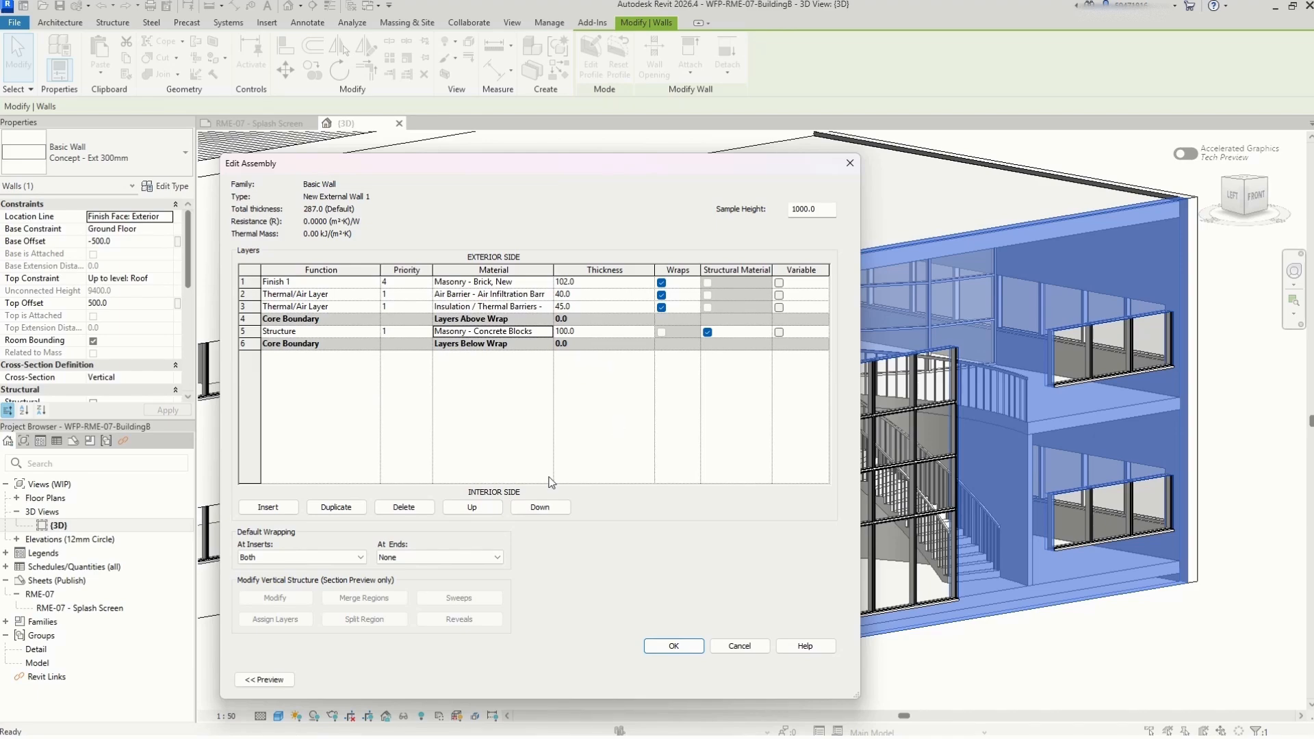
Insert a new layer on the interior side of the lower core boundary and set its function to Finish 2
{"action": "left_click", "coordinate": [267, 507]}
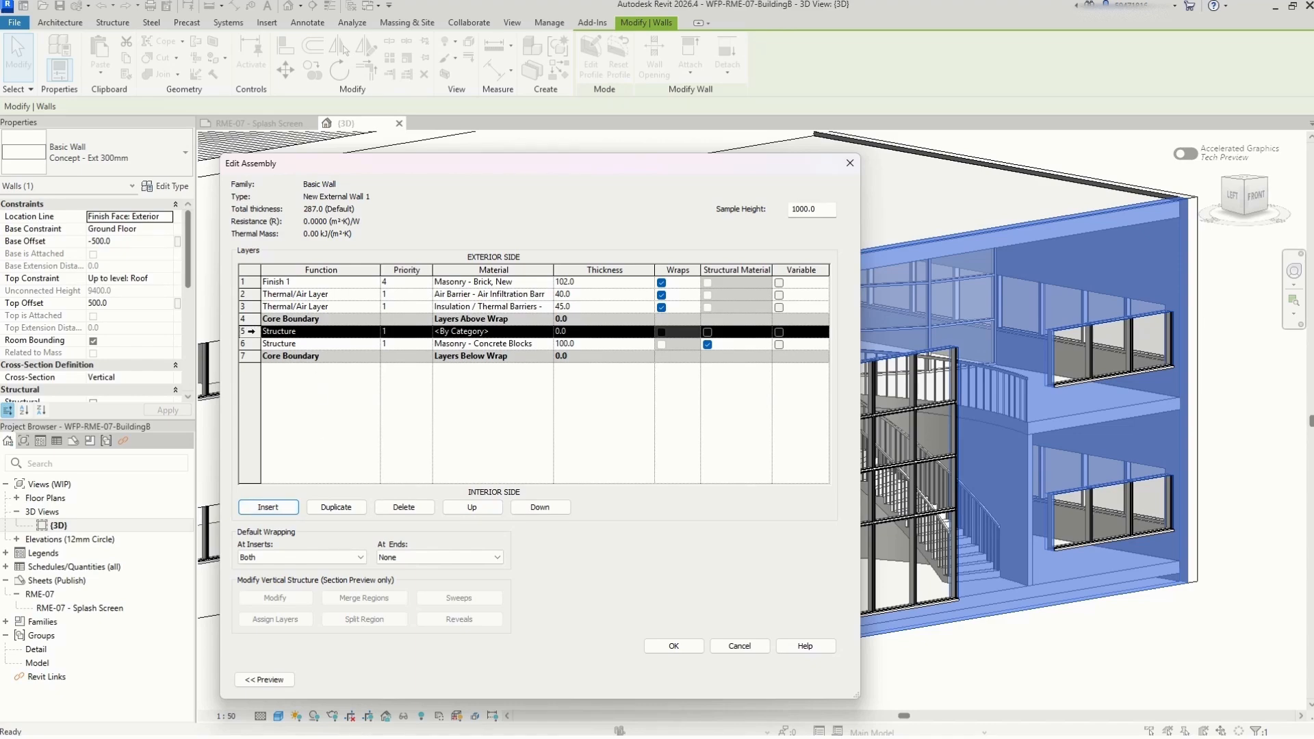
{"action": "left_click", "coordinate": [521, 509]}
{"action": "left_click", "coordinate": [521, 510]}
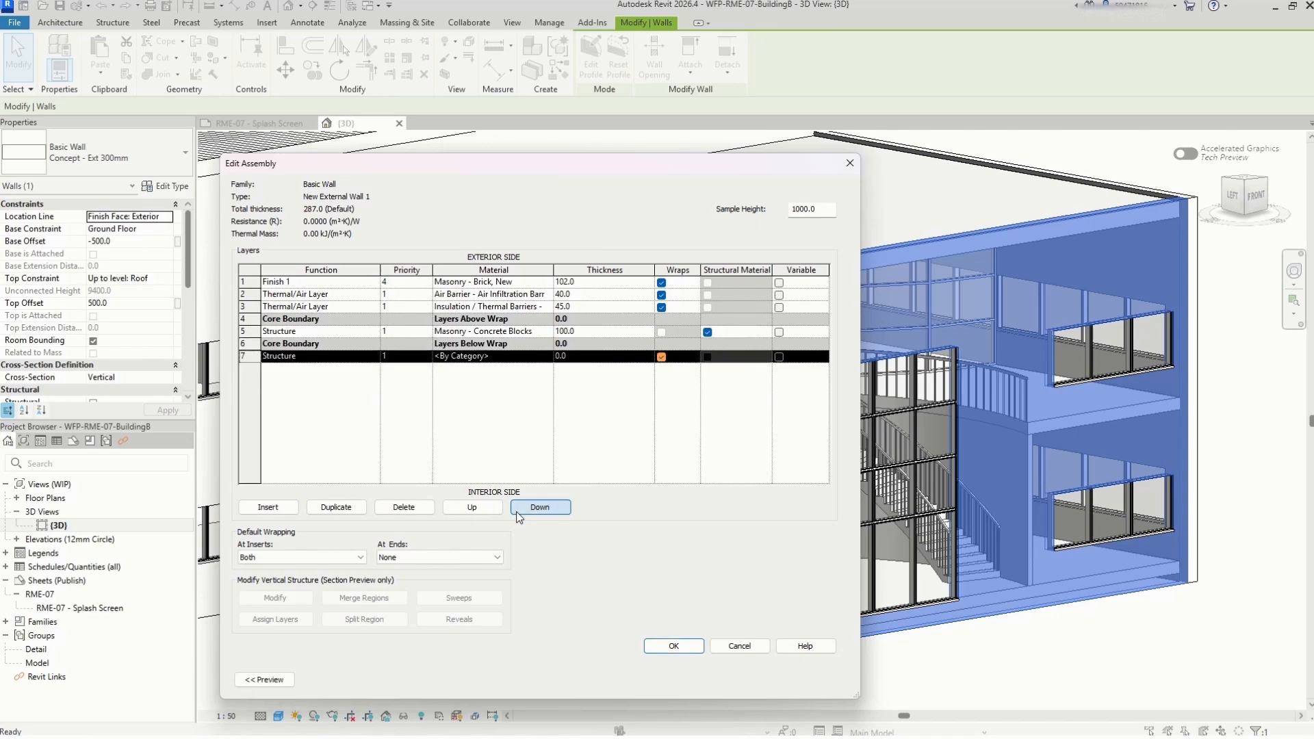
{"action": "left_click", "coordinate": [312, 356]}
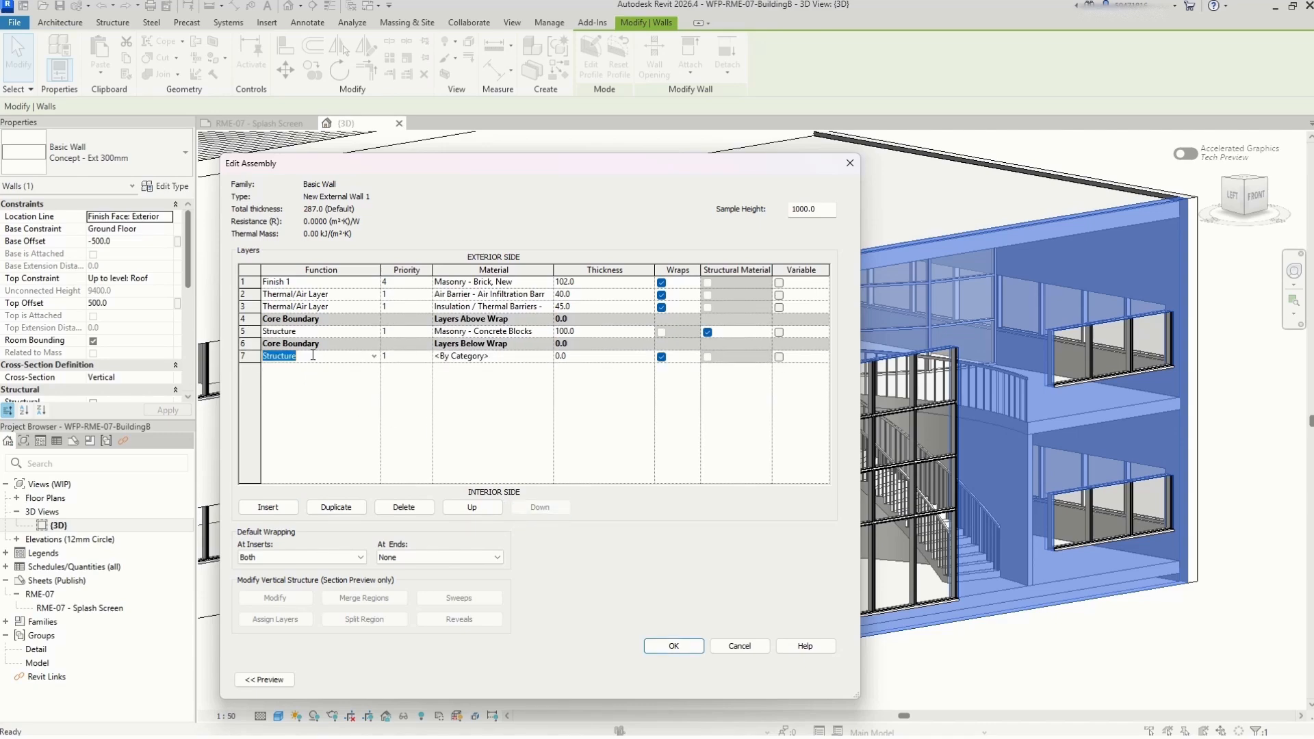
{"action": "left_click", "coordinate": [375, 357]}
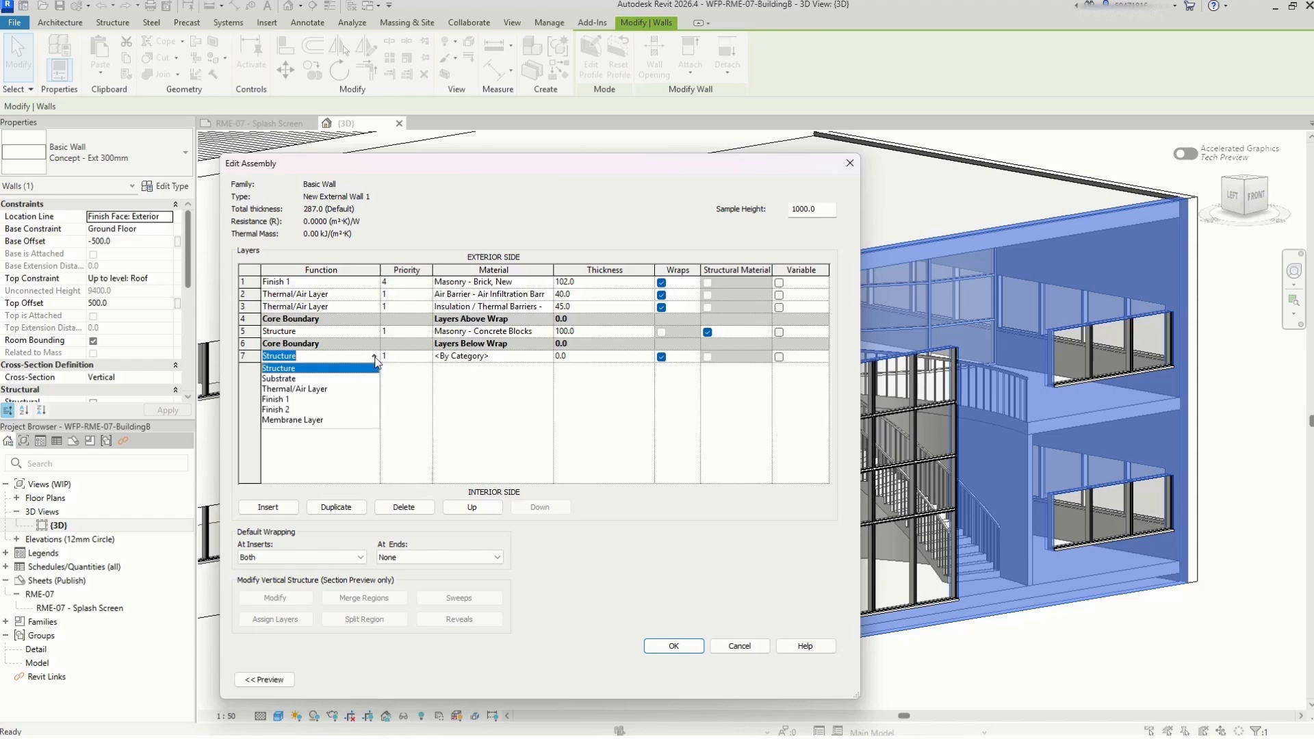
{"action": "left_click", "coordinate": [287, 410]}
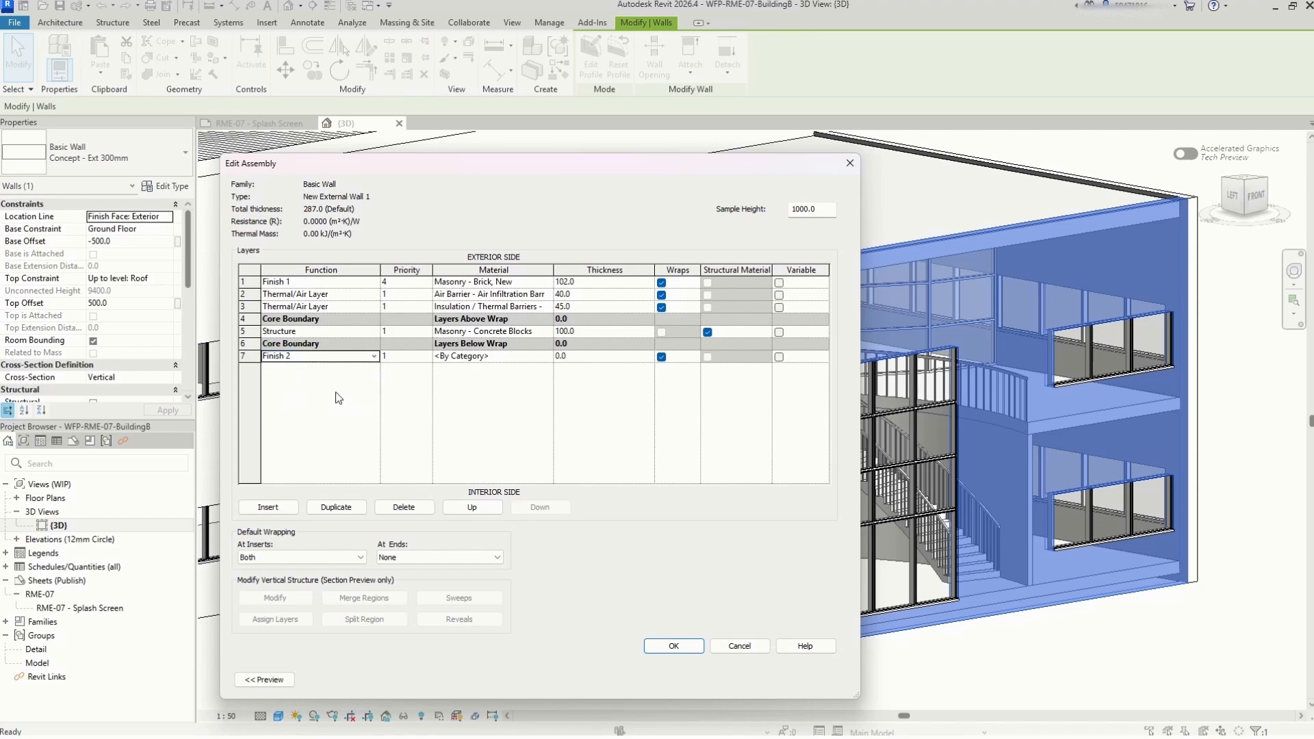
Set the priority of the interior Finish 2 layer to 5
{"action": "left_click", "coordinate": [415, 356]}
{"action": "left_click", "coordinate": [426, 356]}
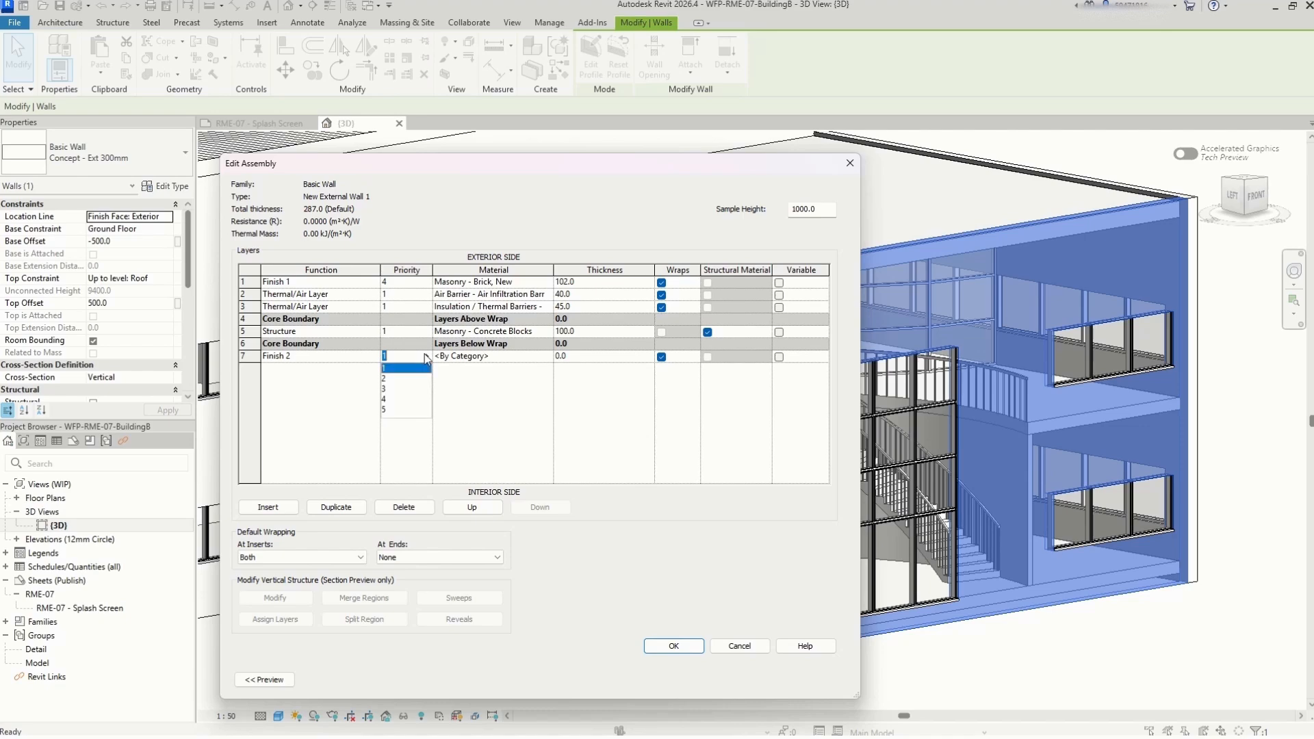
{"action": "left_click", "coordinate": [385, 410]}
Assign the Finishes - Interior - Plasterboard material to the Finish 2 layer, reviewing its appearance, graphics and identity settings
{"action": "left_click", "coordinate": [510, 356]}
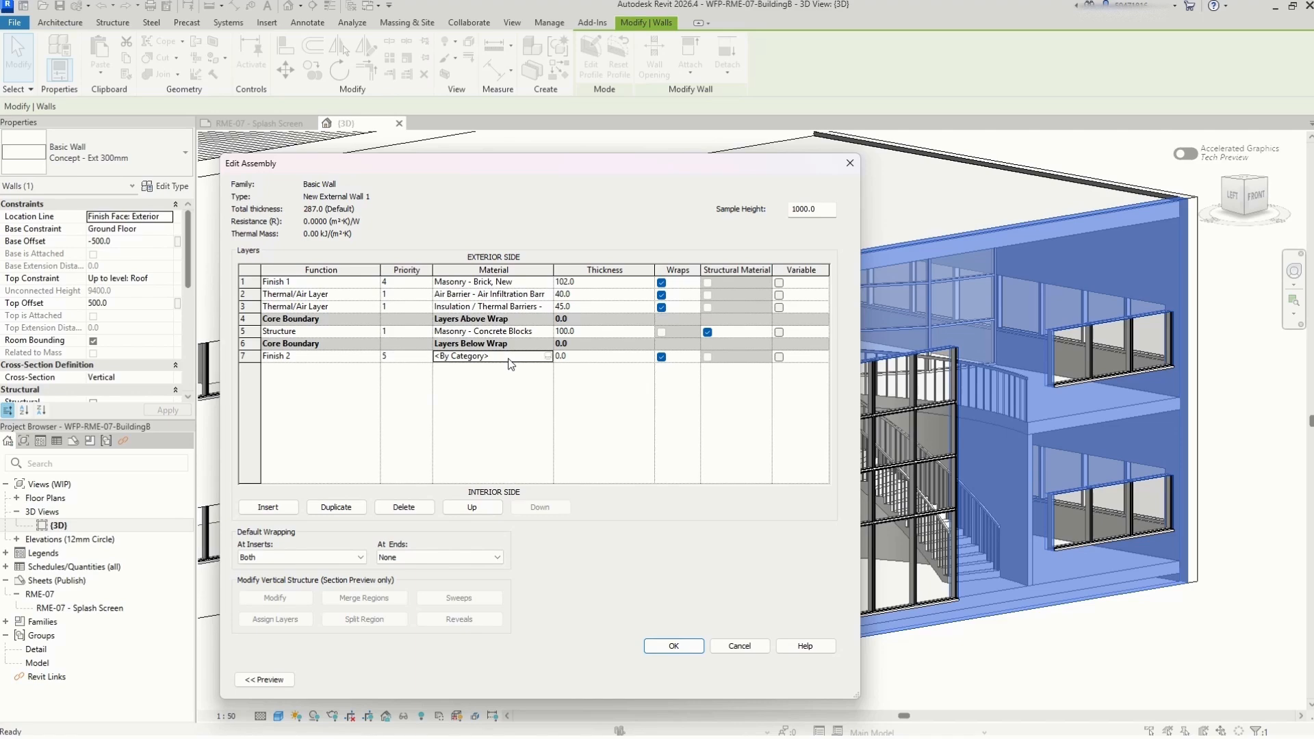
{"action": "left_click", "coordinate": [547, 356]}
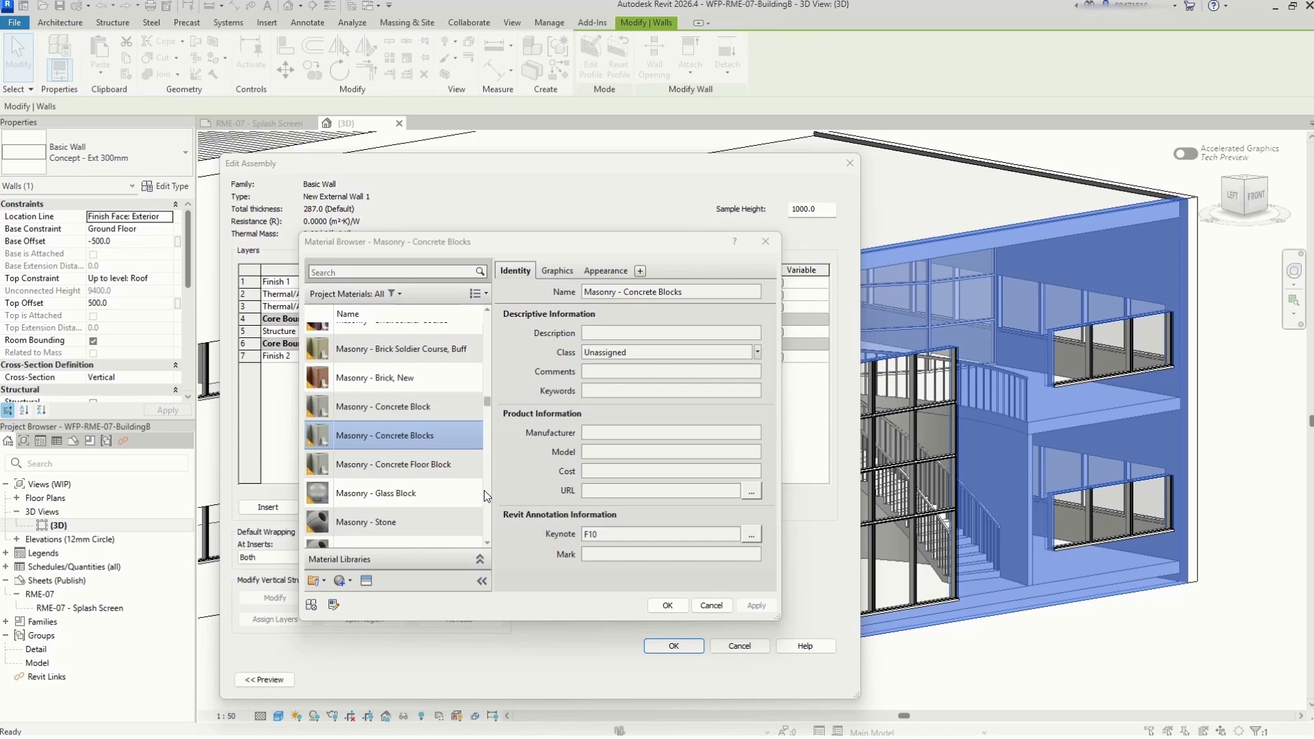
{"action": "scroll", "coordinate": [483, 490], "scroll_direction": "down", "scroll_amount": 3}
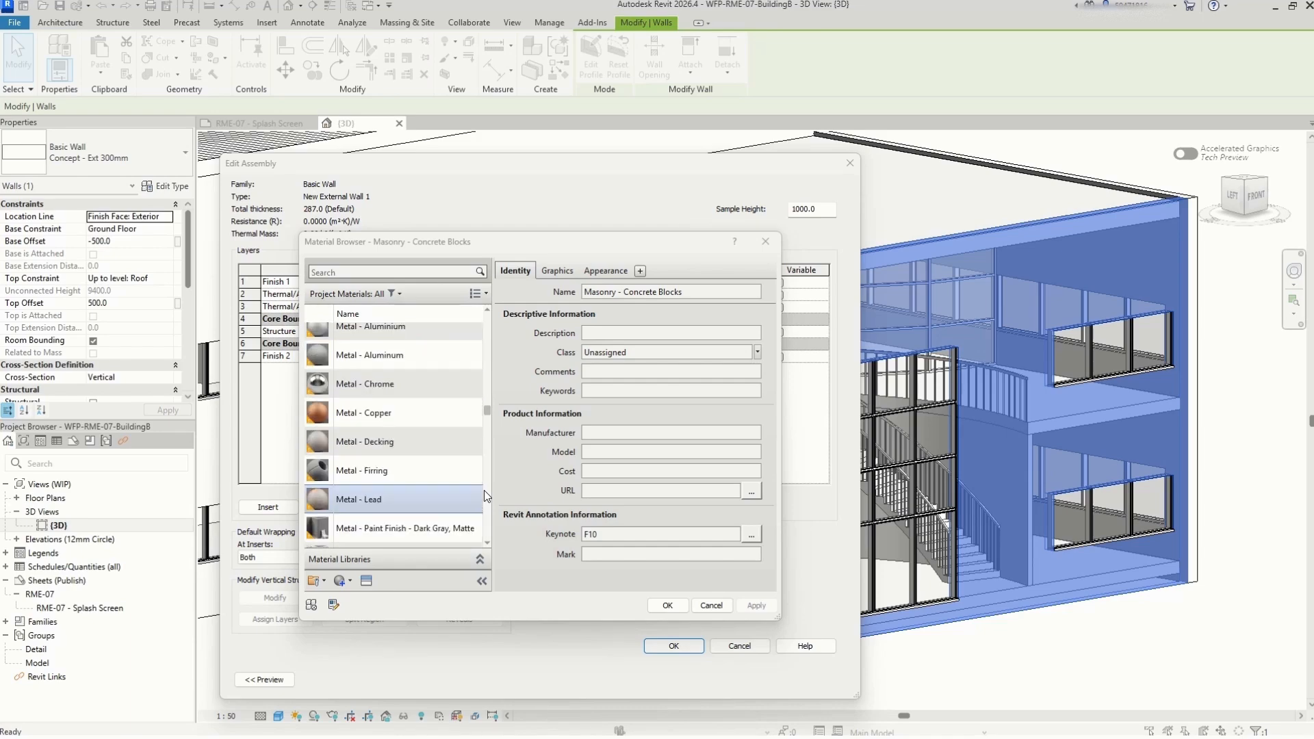
{"action": "scroll", "coordinate": [483, 490], "scroll_direction": "up", "scroll_amount": 5}
{"action": "scroll", "coordinate": [486, 469], "scroll_direction": "up", "scroll_amount": 3}
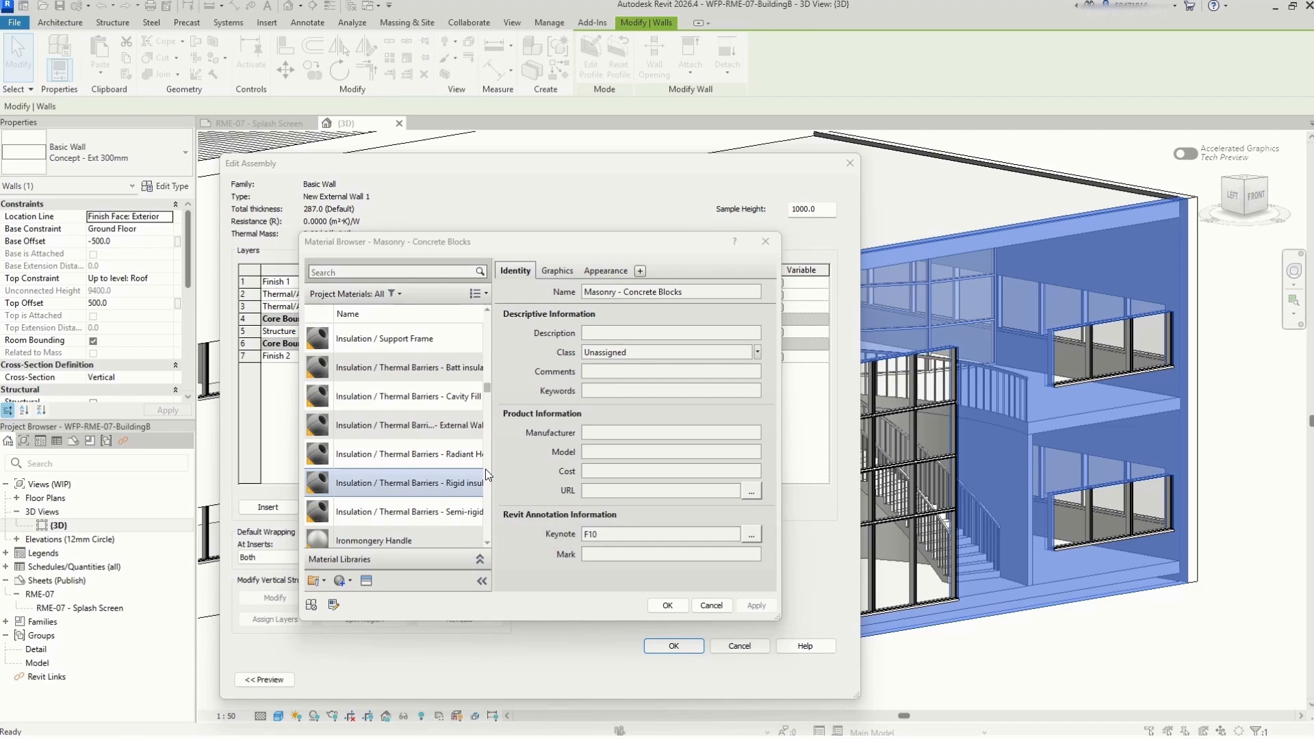
{"action": "scroll", "coordinate": [486, 469], "scroll_direction": "up", "scroll_amount": 2}
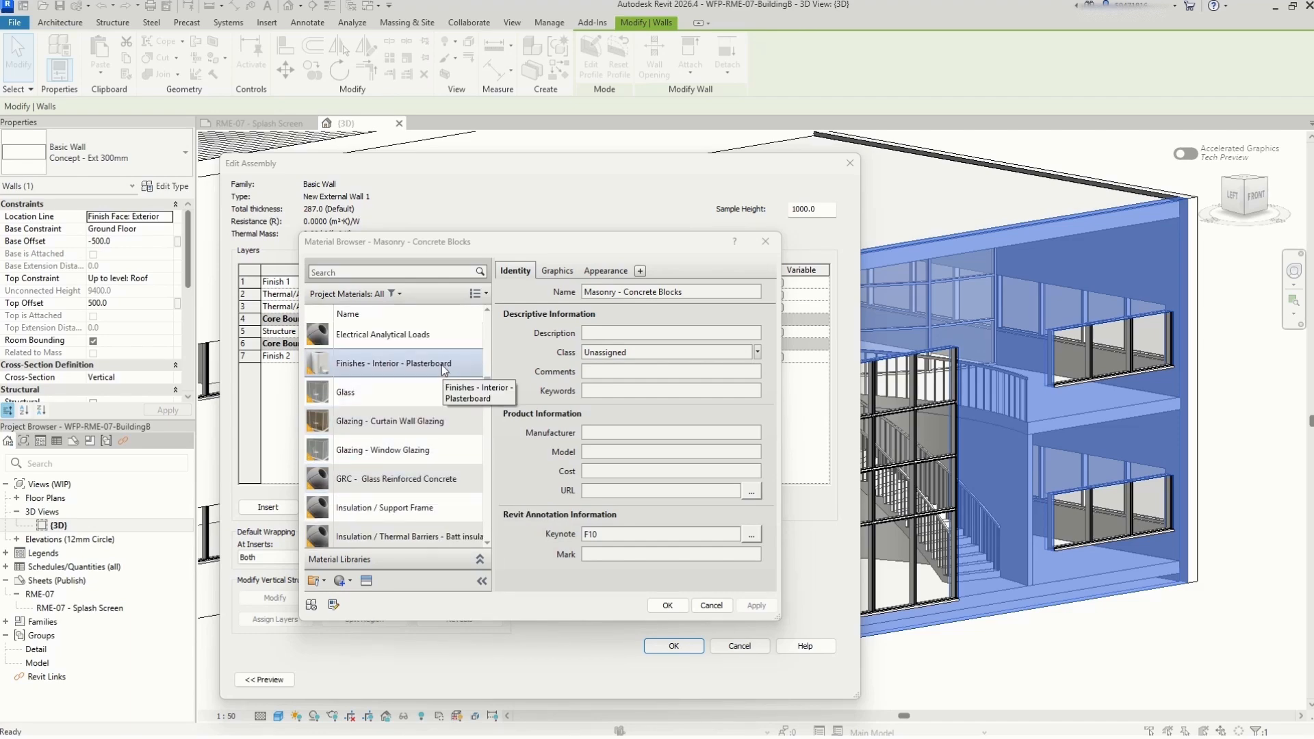
{"action": "left_click", "coordinate": [444, 370]}
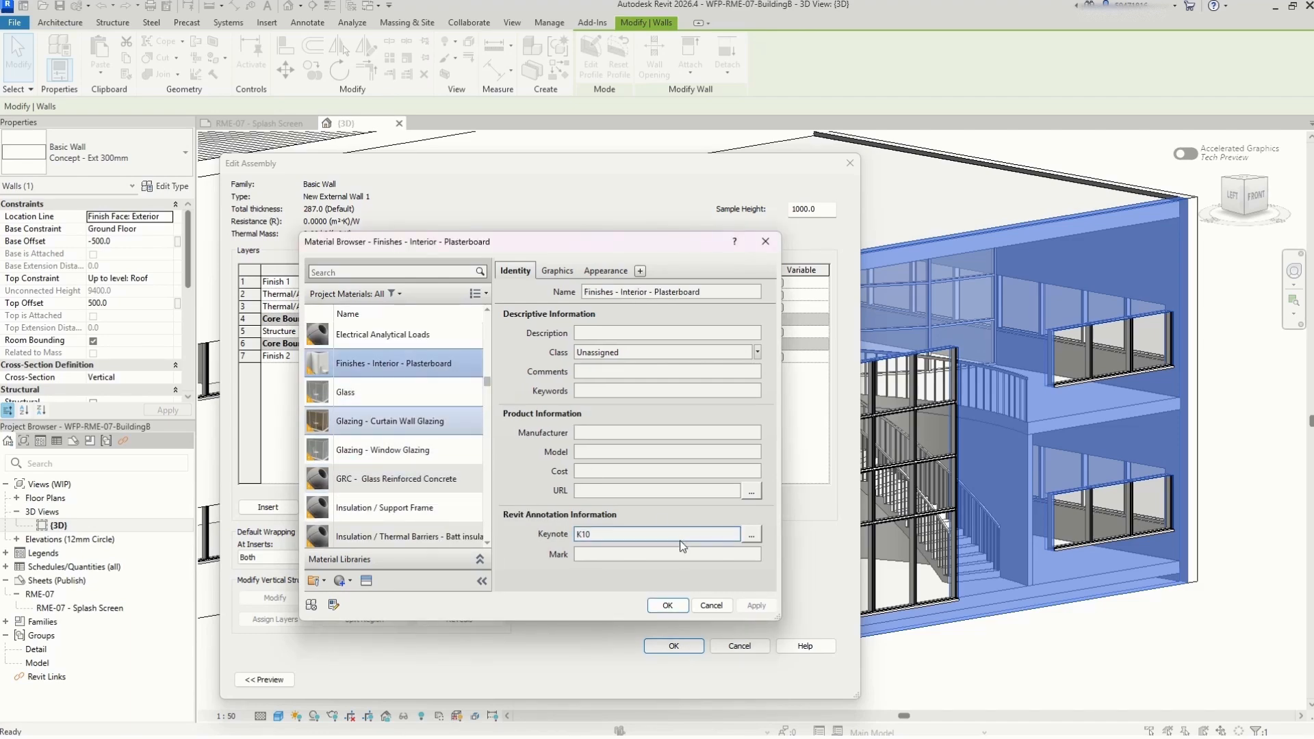
{"action": "left_click", "coordinate": [608, 272]}
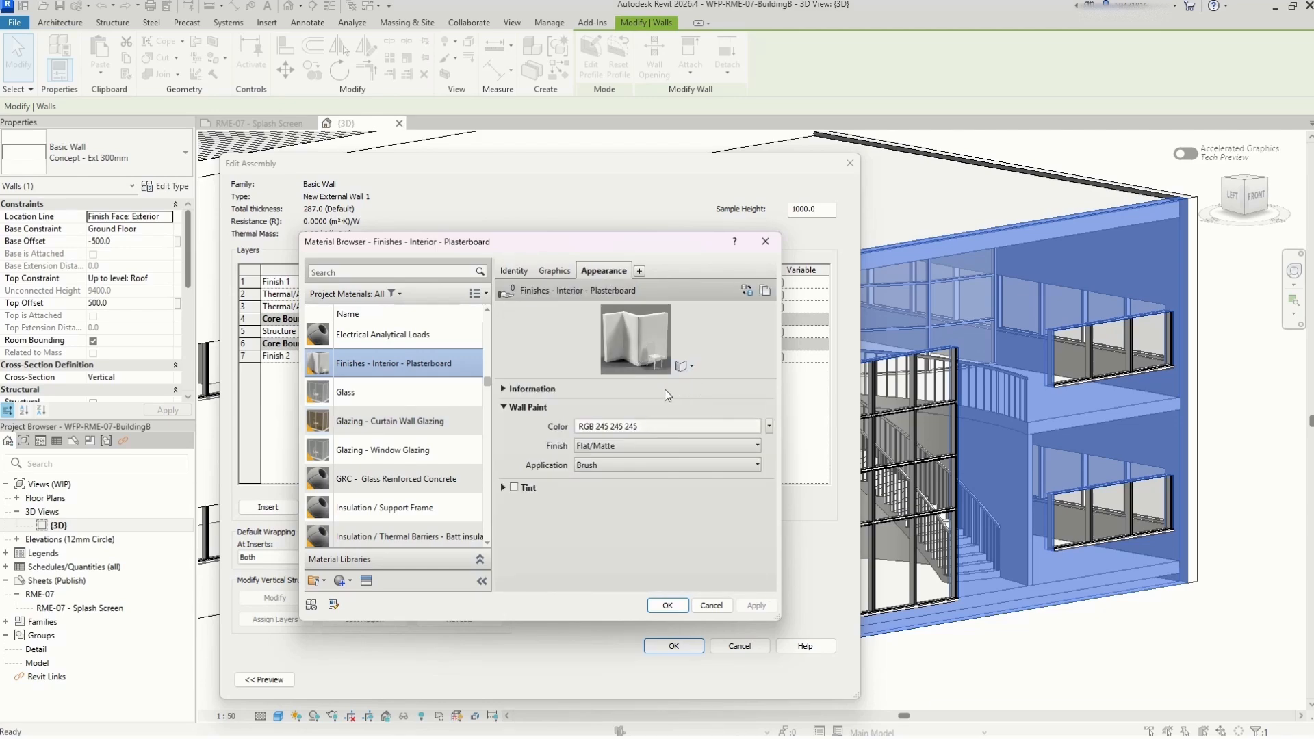
{"action": "left_click", "coordinate": [554, 271]}
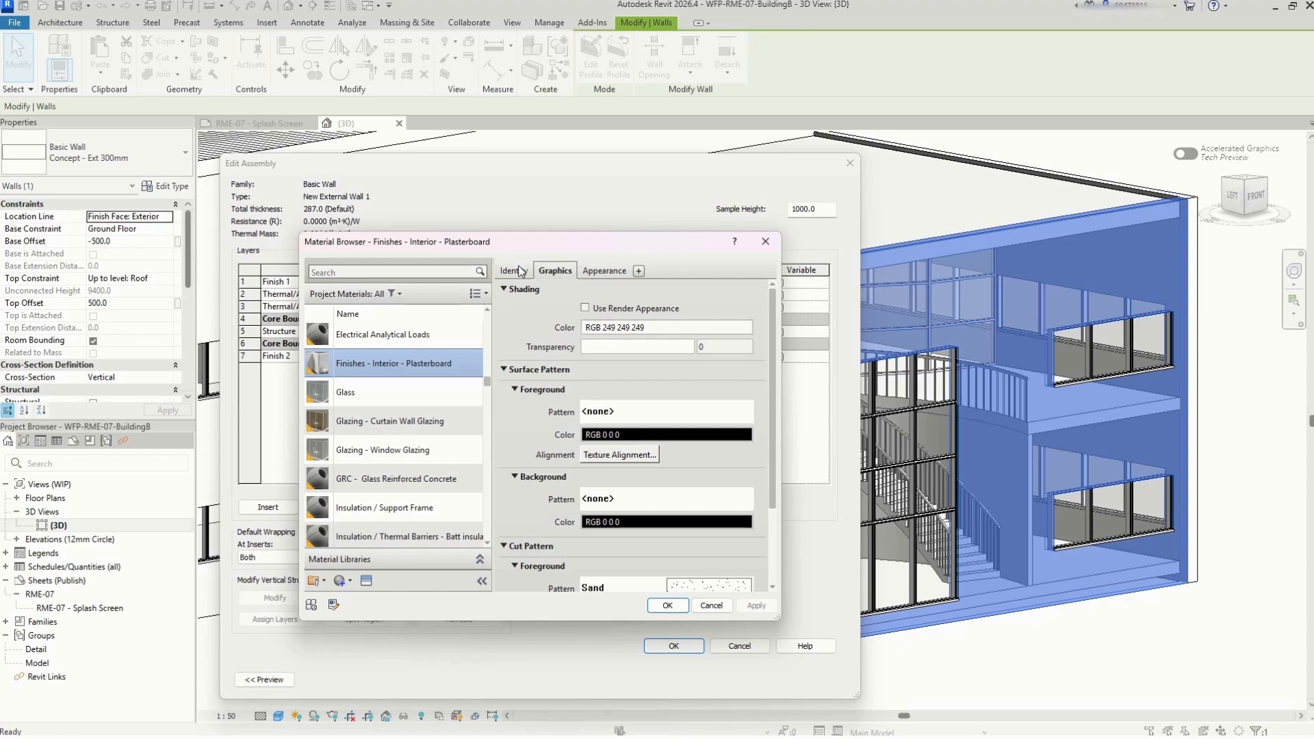
{"action": "left_click", "coordinate": [521, 270]}
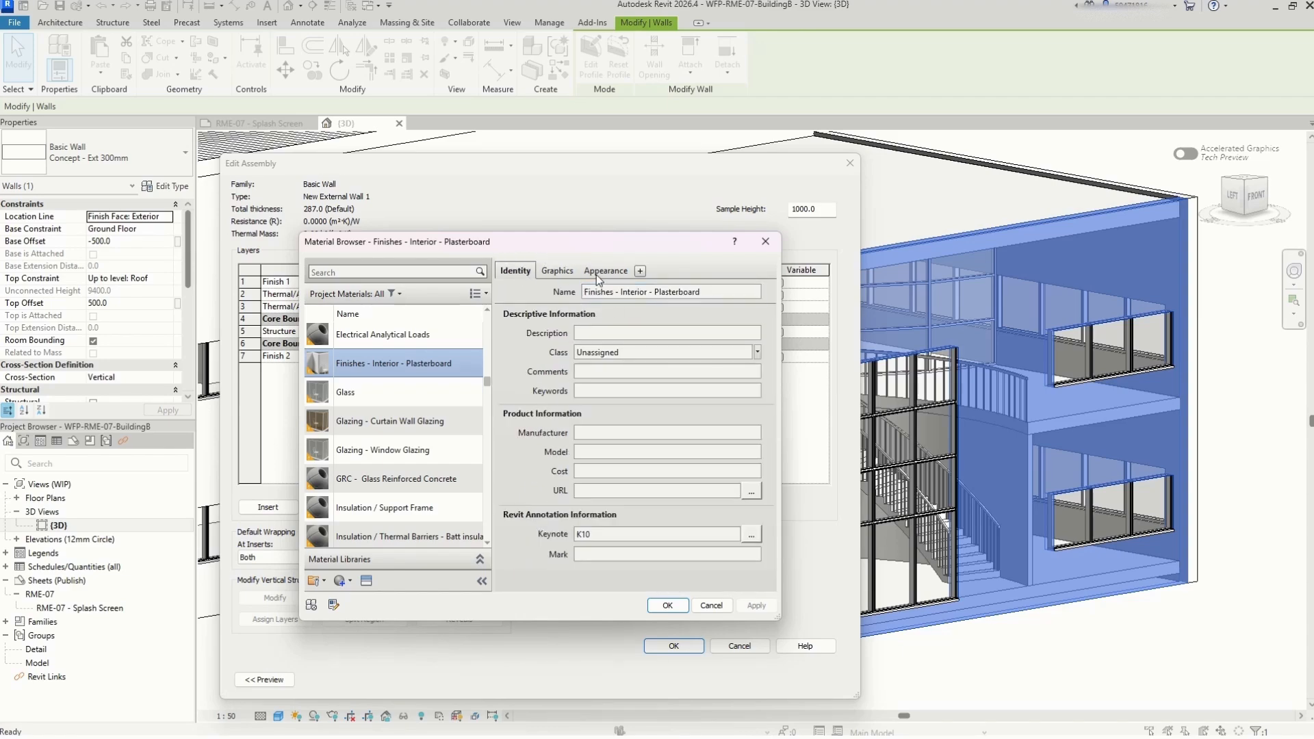
{"action": "left_click", "coordinate": [668, 606]}
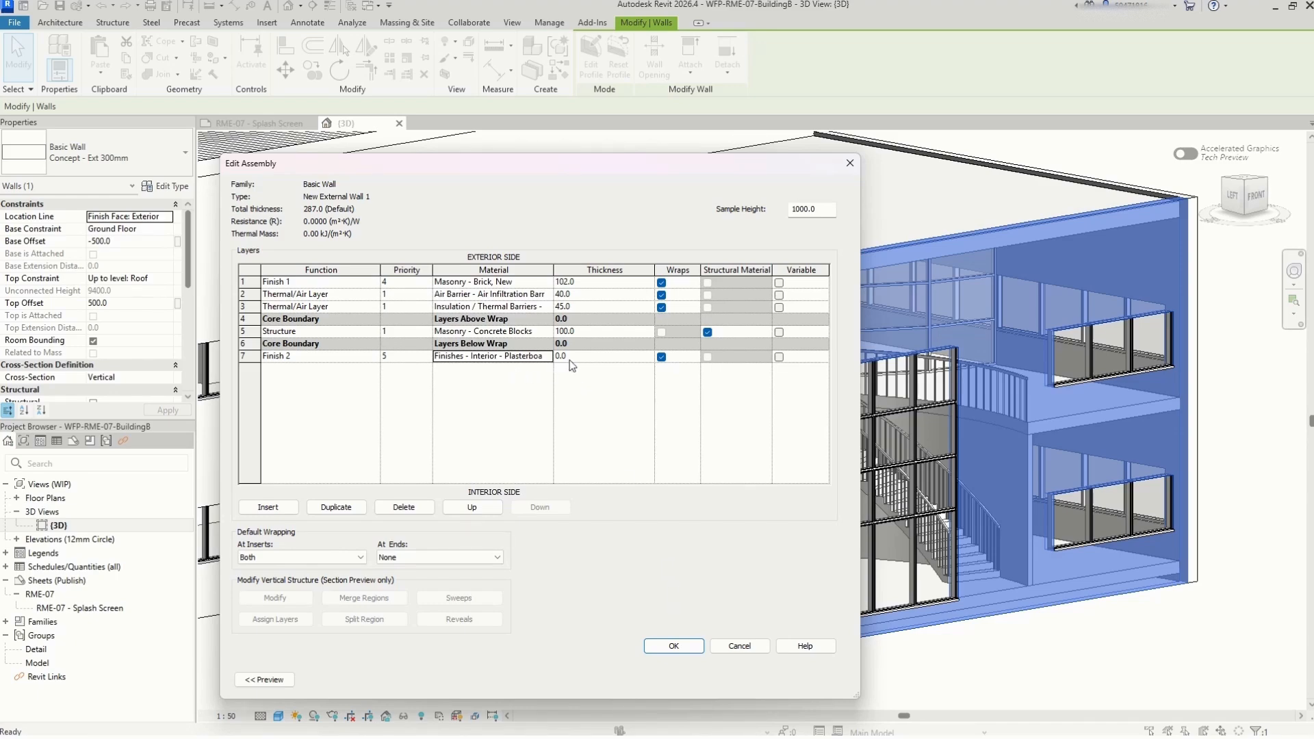
Set the plasterboard layer's thickness to 13 and apply the completed New External Wall 1 assembly to the selected wall
{"action": "left_click", "coordinate": [611, 356]}
{"action": "type", "text": "13"}
{"action": "key", "text": "Return"}
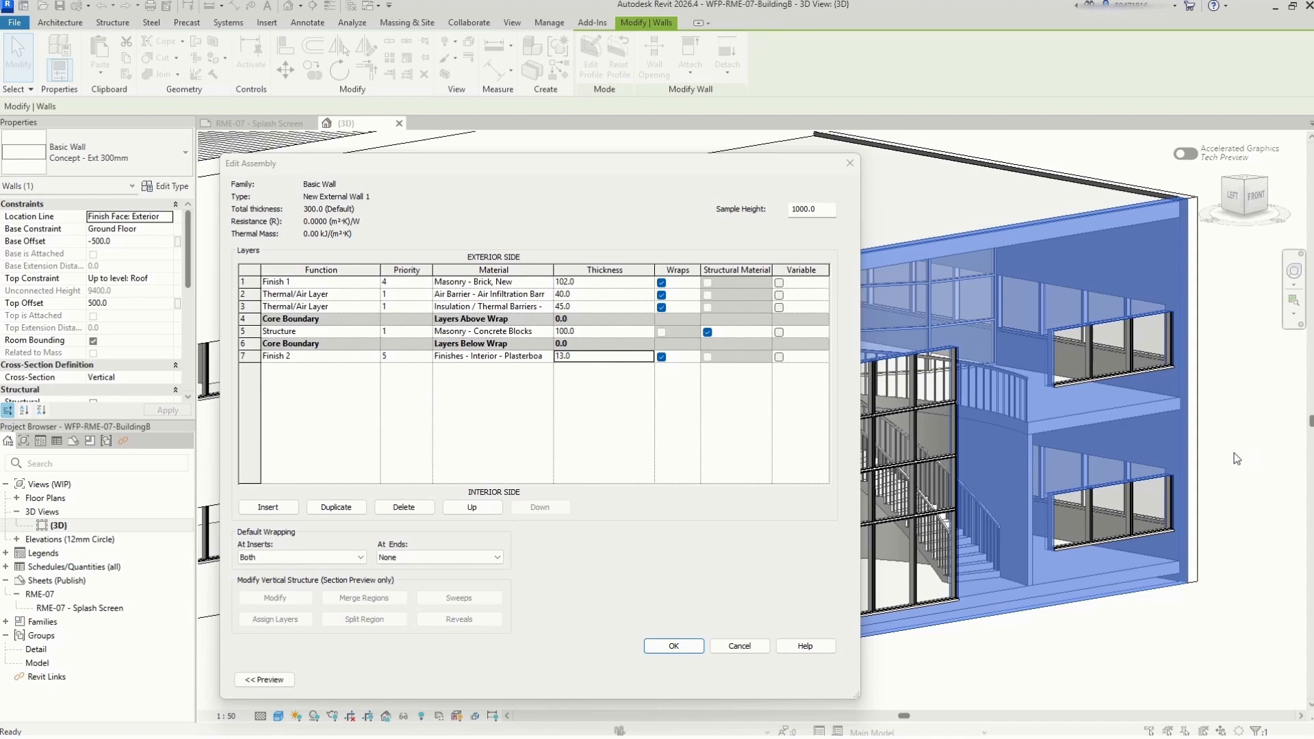
{"action": "left_click", "coordinate": [672, 649]}
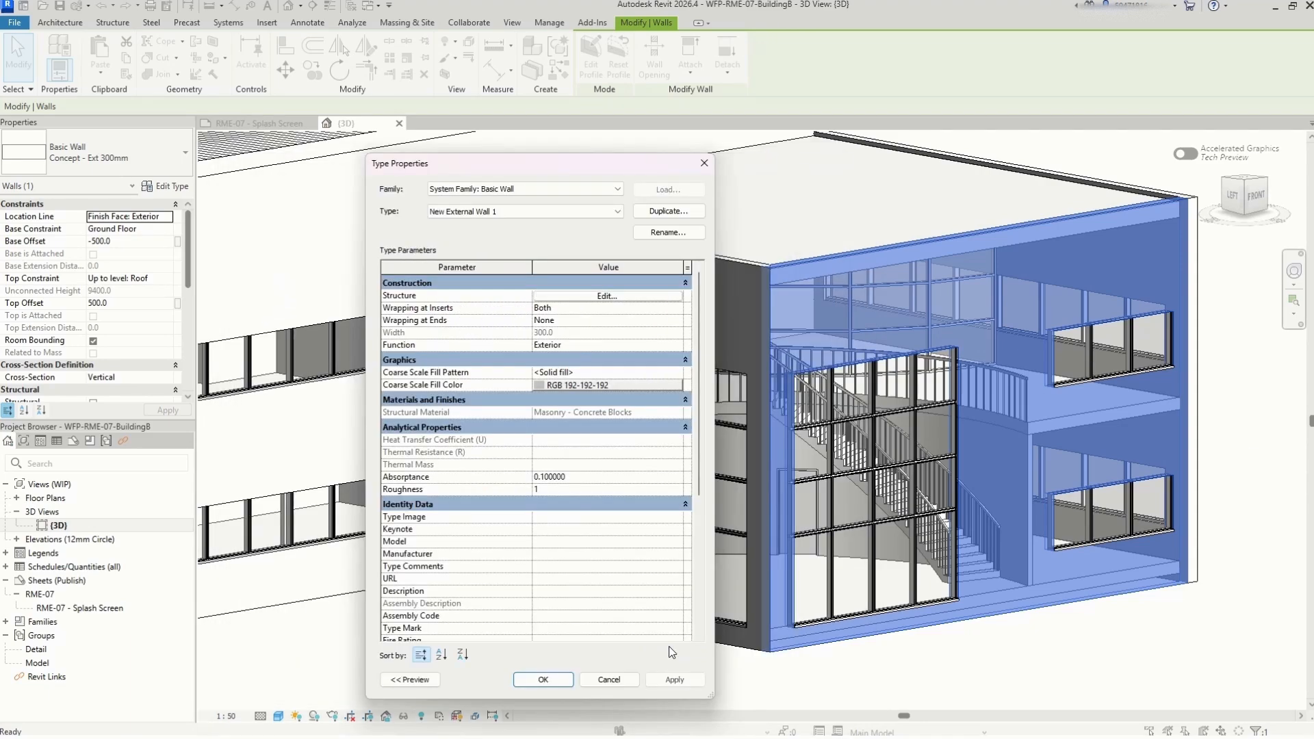
{"action": "left_click", "coordinate": [560, 687]}
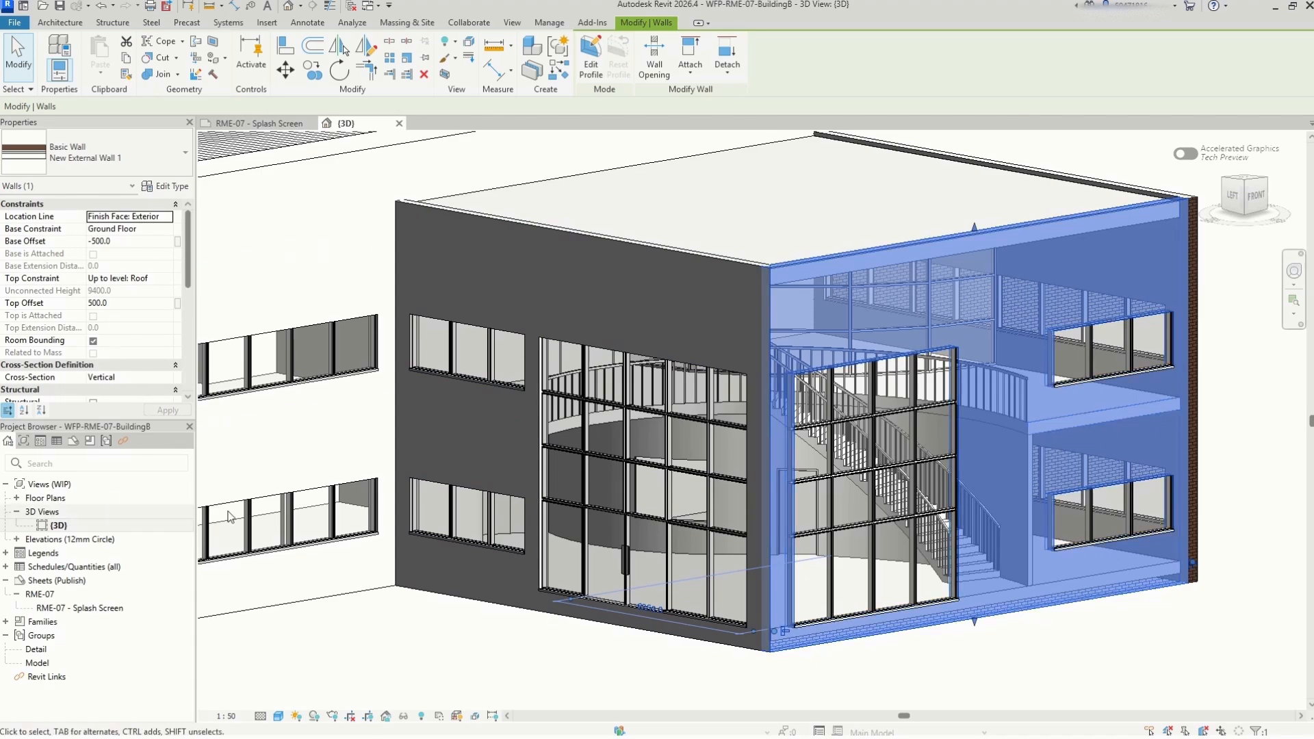
Examine the retyped wall's brick exterior in the 3D view from several angles, with the wall deselected
{"action": "scroll", "coordinate": [664, 449], "scroll_direction": "down", "scroll_amount": 4}
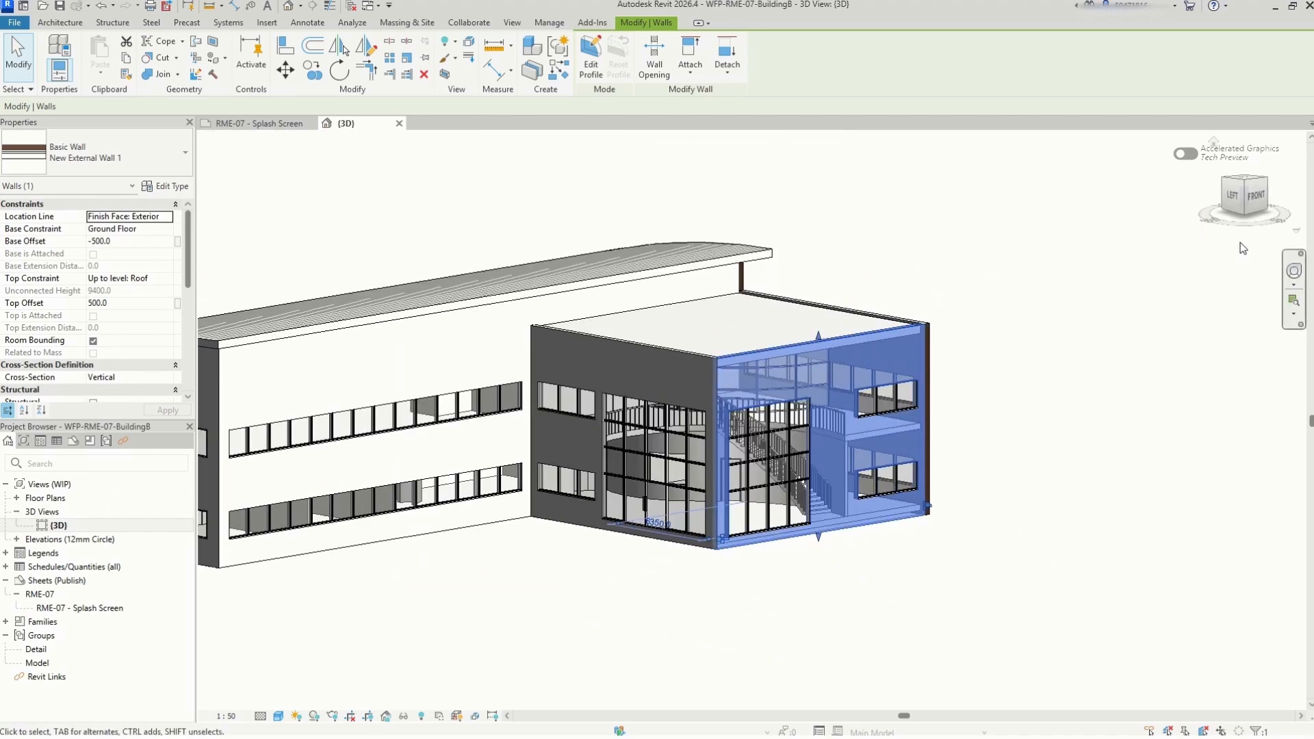
{"action": "mouse_move", "coordinate": [1236, 200]}
{"action": "left_mouse_down"}
{"action": "mouse_move", "coordinate": [1191, 246]}
{"action": "mouse_move", "coordinate": [1100, 279]}
{"action": "mouse_move", "coordinate": [1142, 284]}
{"action": "mouse_move", "coordinate": [1251, 236]}
{"action": "mouse_move", "coordinate": [1061, 306]}
{"action": "mouse_move", "coordinate": [909, 328]}
{"action": "mouse_move", "coordinate": [895, 311]}
{"action": "left_mouse_up"}
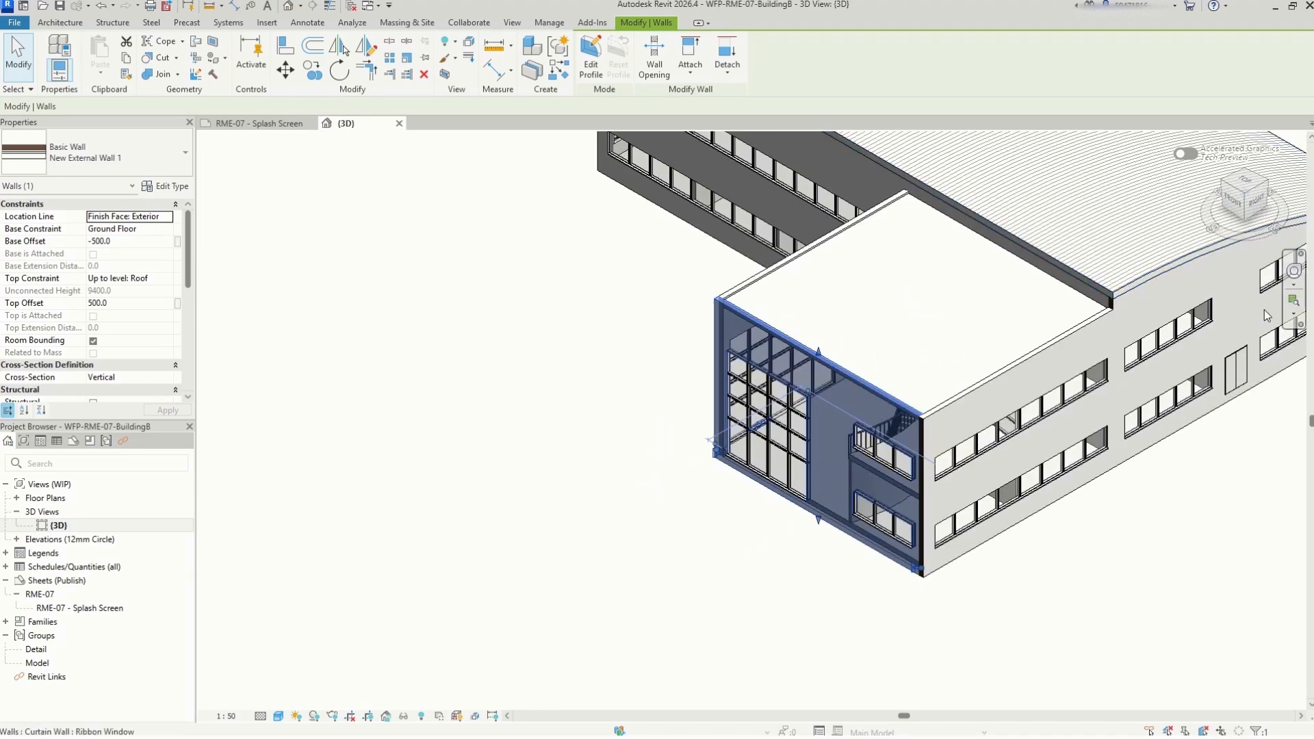
{"action": "scroll", "coordinate": [765, 472], "scroll_direction": "up", "scroll_amount": 4}
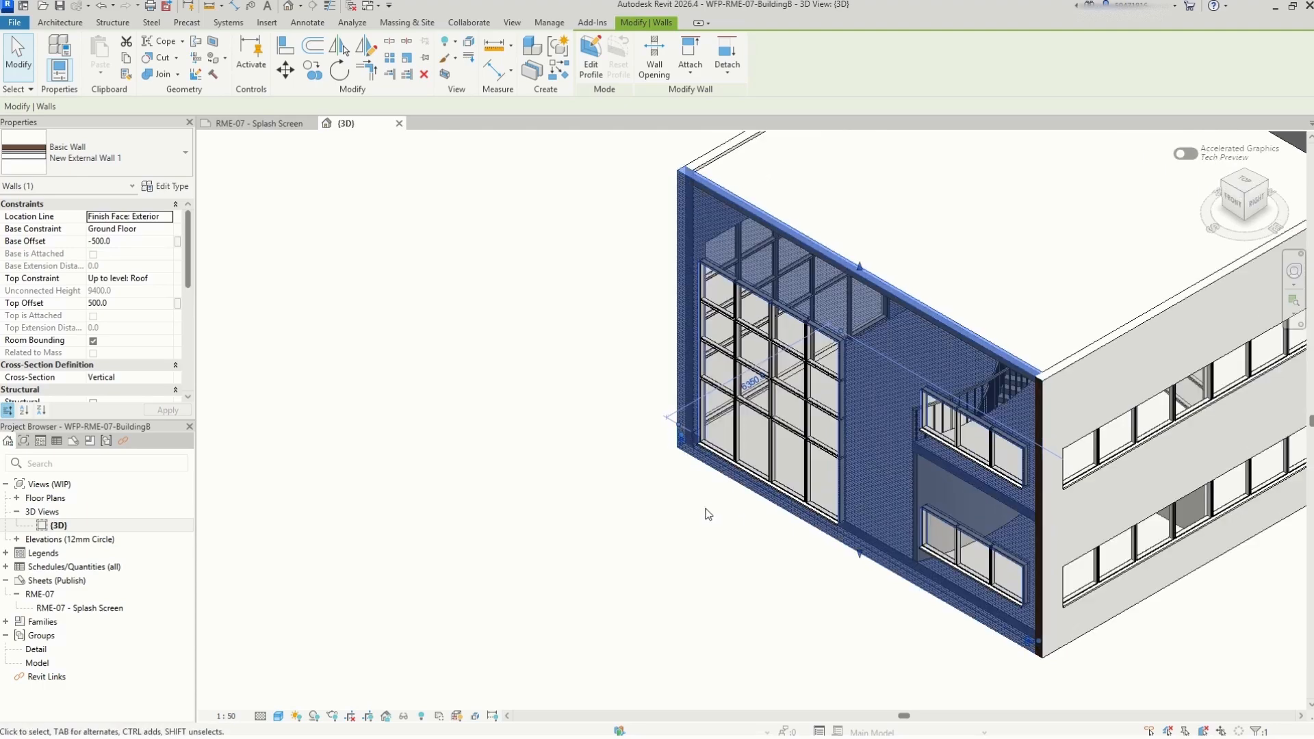
{"action": "scroll", "coordinate": [705, 511], "scroll_direction": "down", "scroll_amount": 5}
{"action": "left_click", "coordinate": [674, 535]}
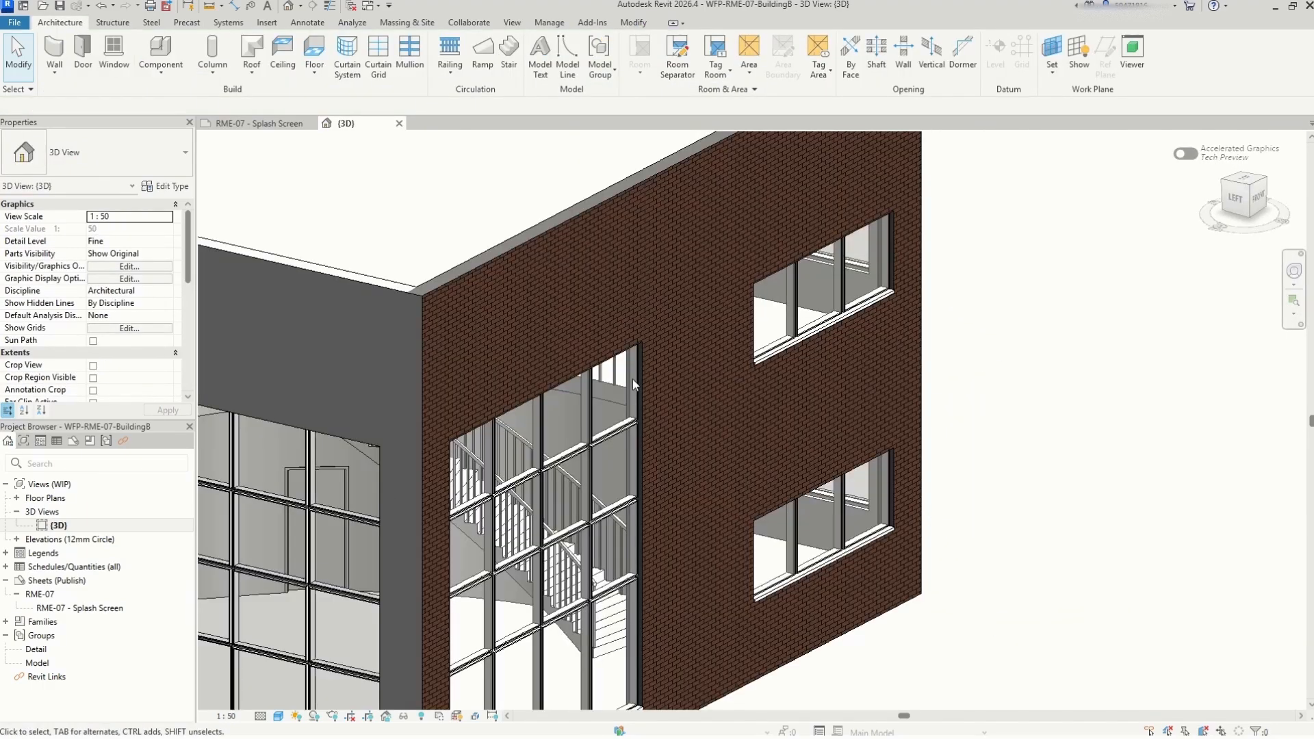
{"action": "scroll", "coordinate": [822, 381], "scroll_direction": "down", "scroll_amount": 3}
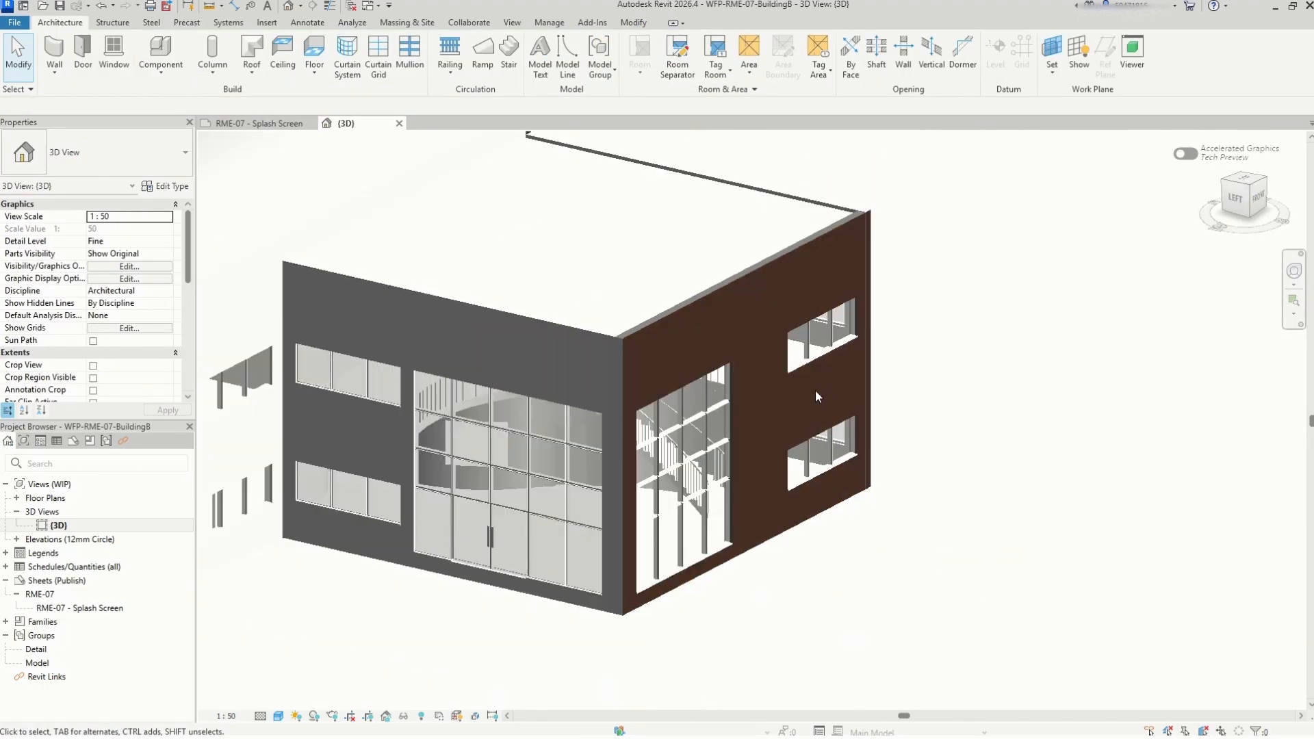
{"action": "middle_click_drag", "start_coordinate": [494, 327], "coordinate": [507, 373]}
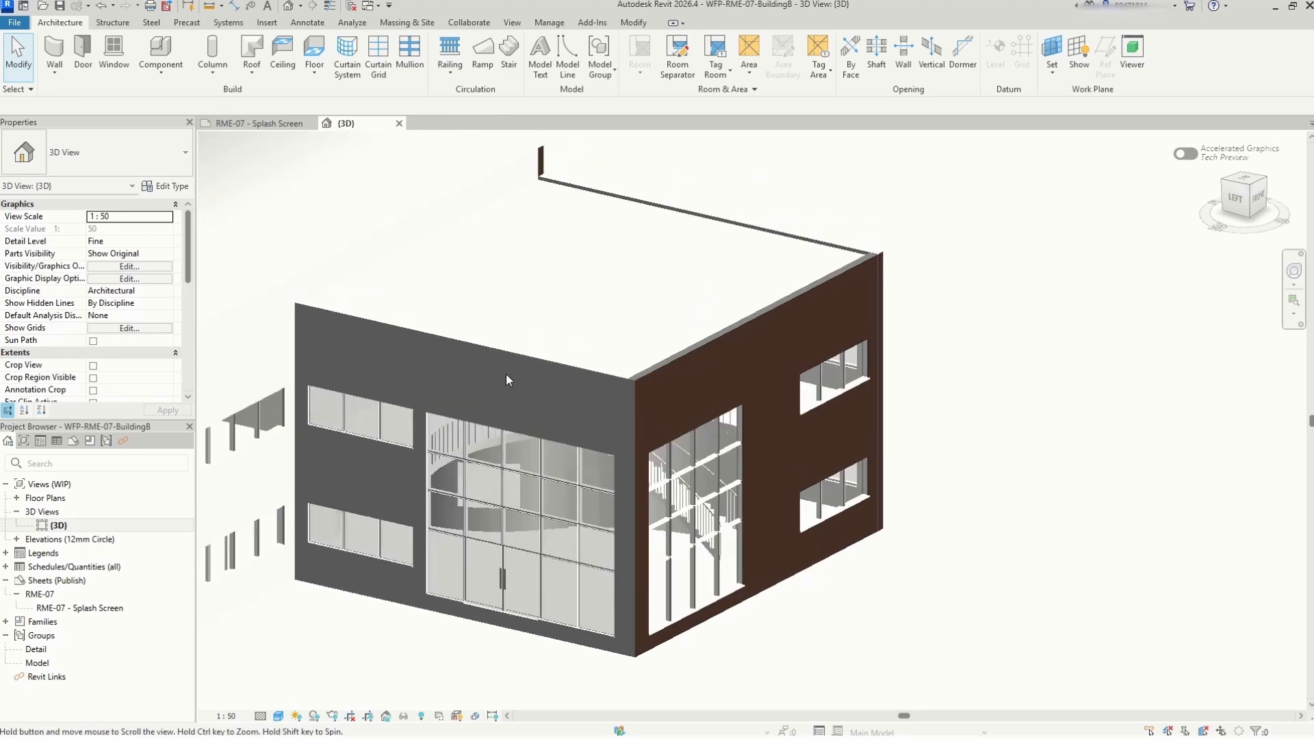
Change all Concept - Ext 300mm wall instances in the entire project to the New External Wall 1 type
{"action": "left_click", "coordinate": [416, 330]}
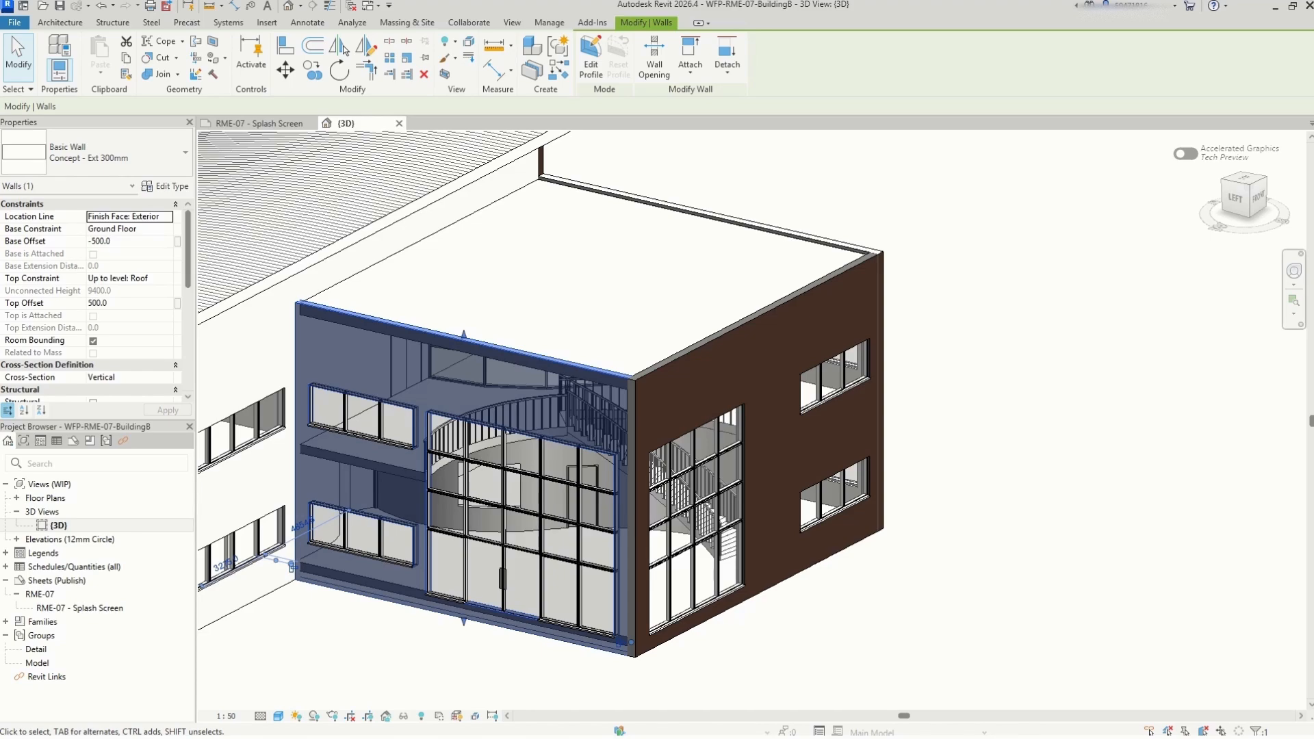
{"action": "right_click", "coordinate": [498, 396]}
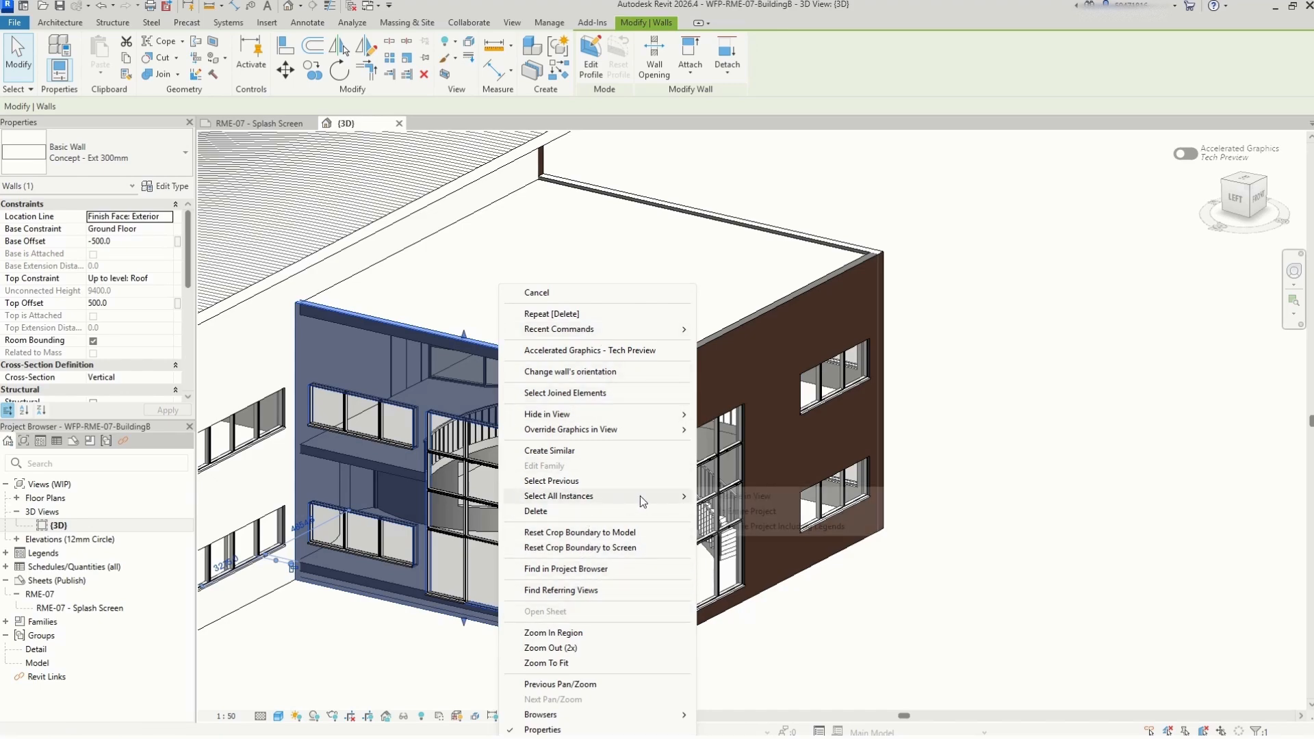
{"action": "mouse_move", "coordinate": [641, 500]}
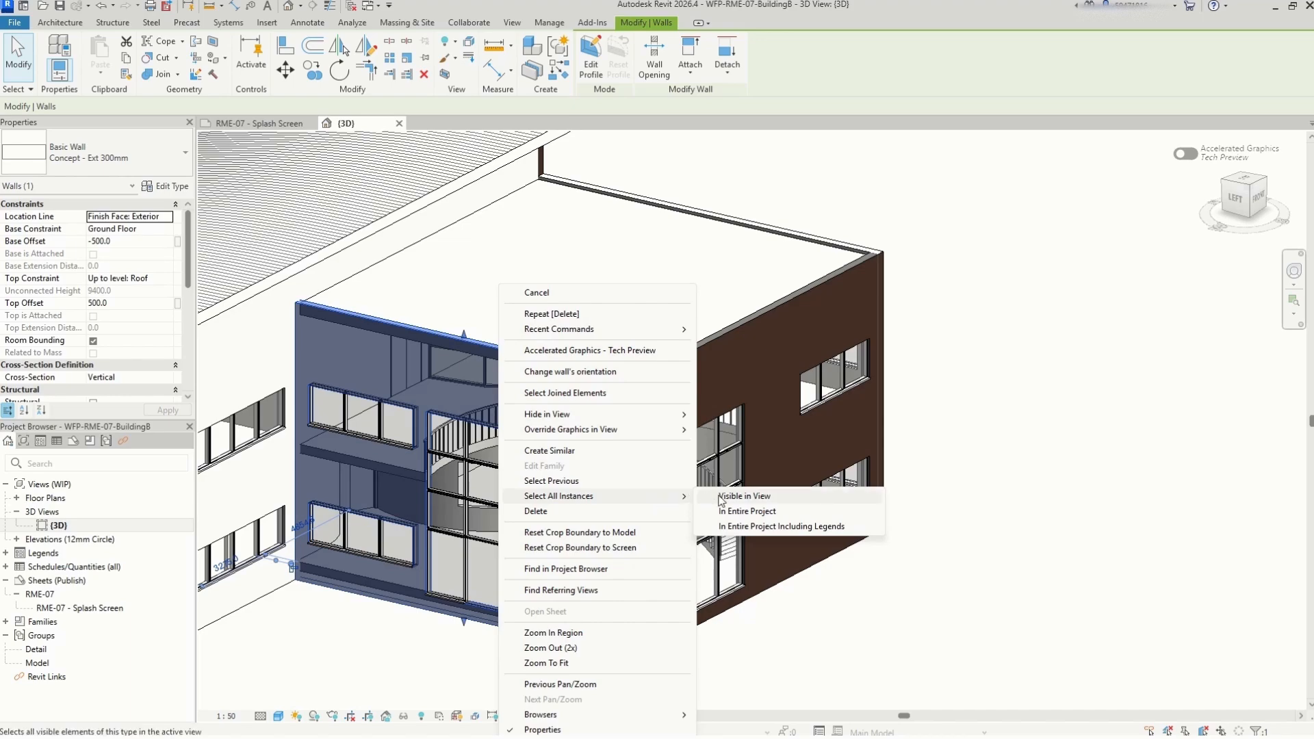
{"action": "left_click", "coordinate": [733, 513]}
{"action": "scroll", "coordinate": [733, 513], "scroll_direction": "down", "scroll_amount": 5}
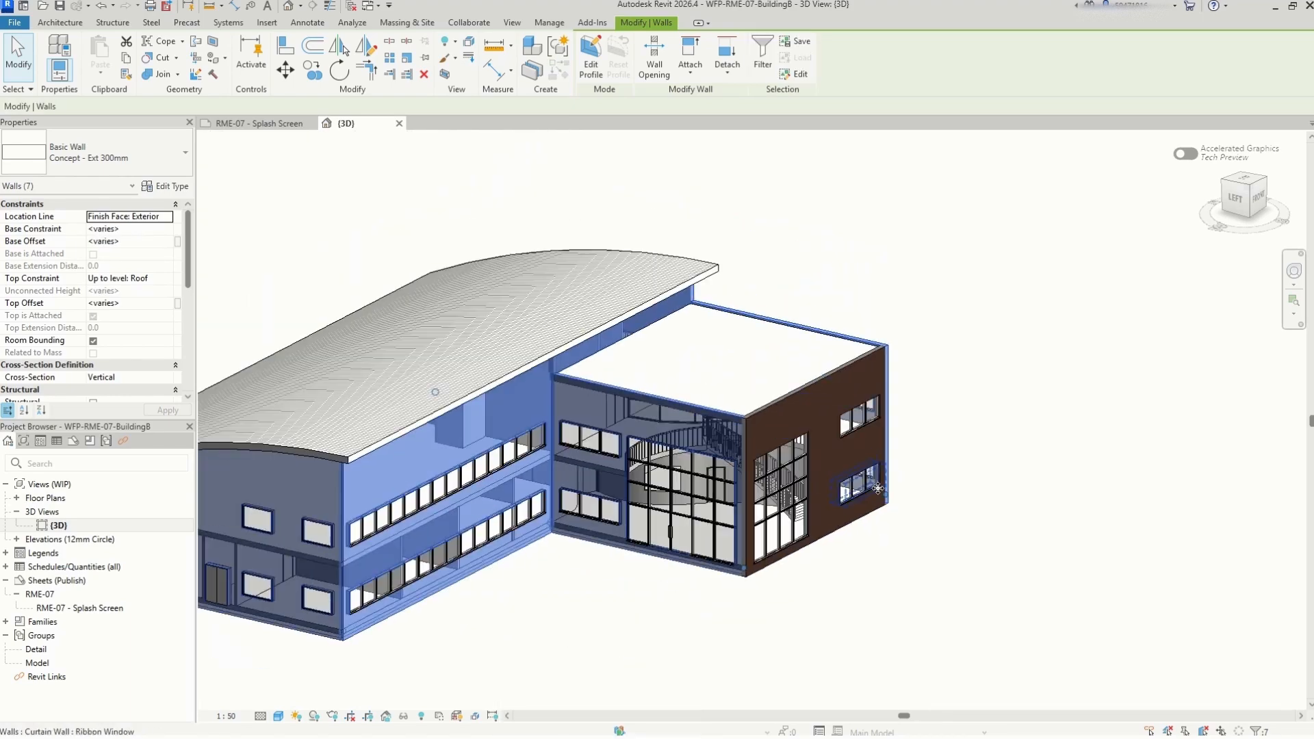
{"action": "scroll", "coordinate": [410, 568], "scroll_direction": "up", "scroll_amount": 2}
{"action": "scroll", "coordinate": [411, 568], "scroll_direction": "down", "scroll_amount": 3}
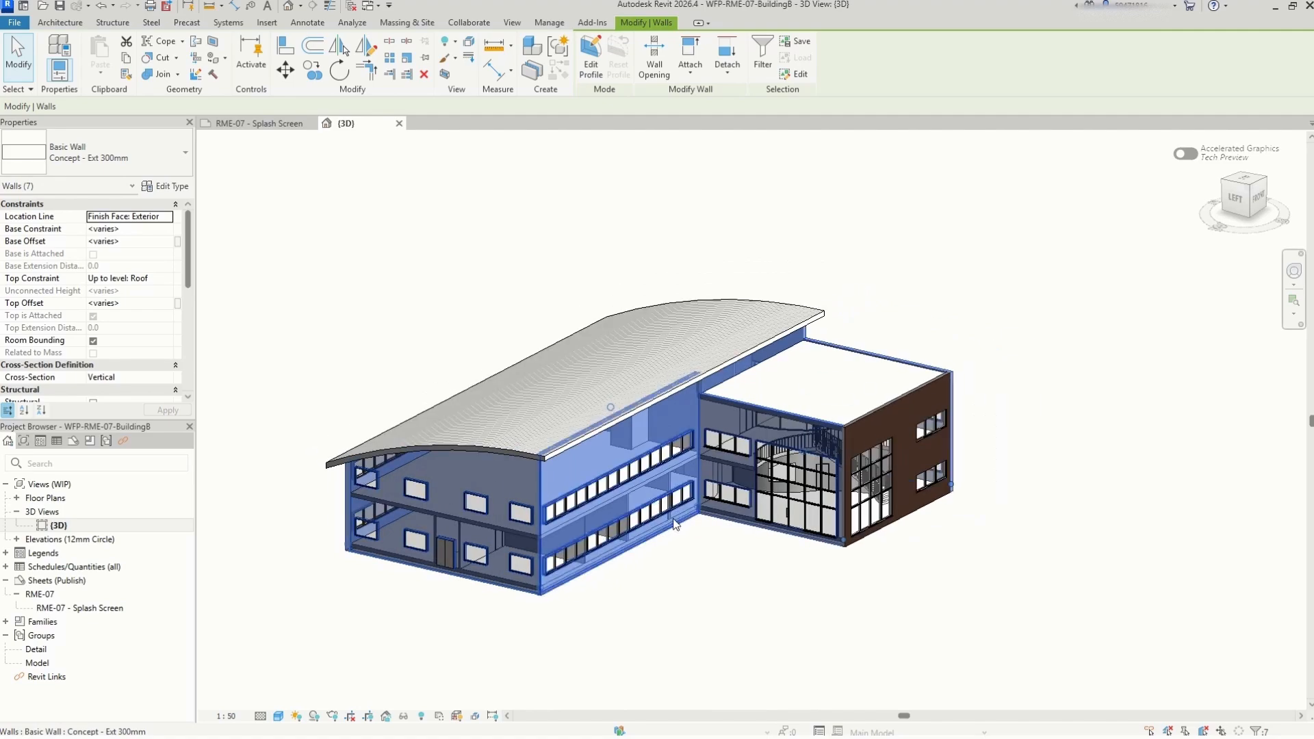
{"action": "mouse_move", "coordinate": [1255, 199]}
{"action": "left_mouse_down"}
{"action": "mouse_move", "coordinate": [963, 281]}
{"action": "mouse_move", "coordinate": [660, 232]}
{"action": "mouse_move", "coordinate": [618, 240]}
{"action": "mouse_move", "coordinate": [1024, 296]}
{"action": "mouse_move", "coordinate": [1241, 311]}
{"action": "mouse_move", "coordinate": [1230, 297]}
{"action": "left_mouse_up"}
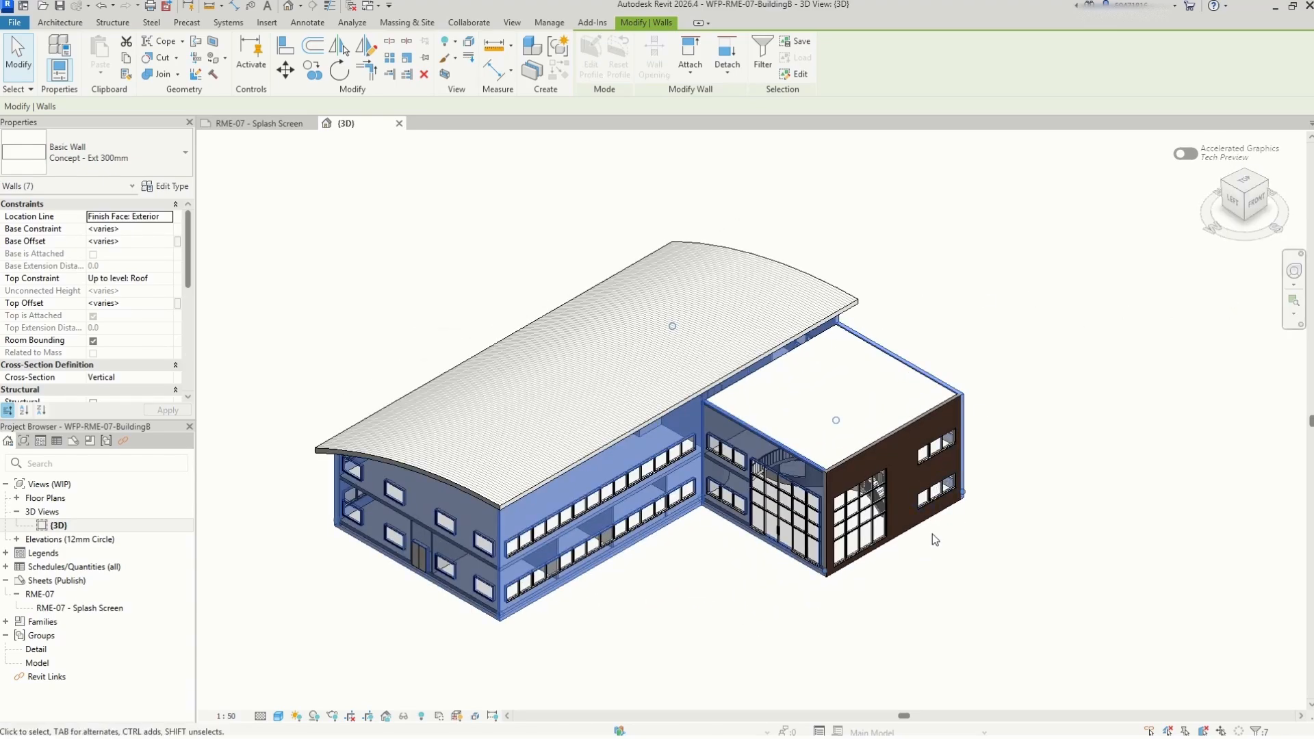
{"action": "scroll", "coordinate": [907, 548], "scroll_direction": "up", "scroll_amount": 4}
{"action": "scroll", "coordinate": [976, 561], "scroll_direction": "down", "scroll_amount": 3}
{"action": "scroll", "coordinate": [682, 613], "scroll_direction": "up", "scroll_amount": 2}
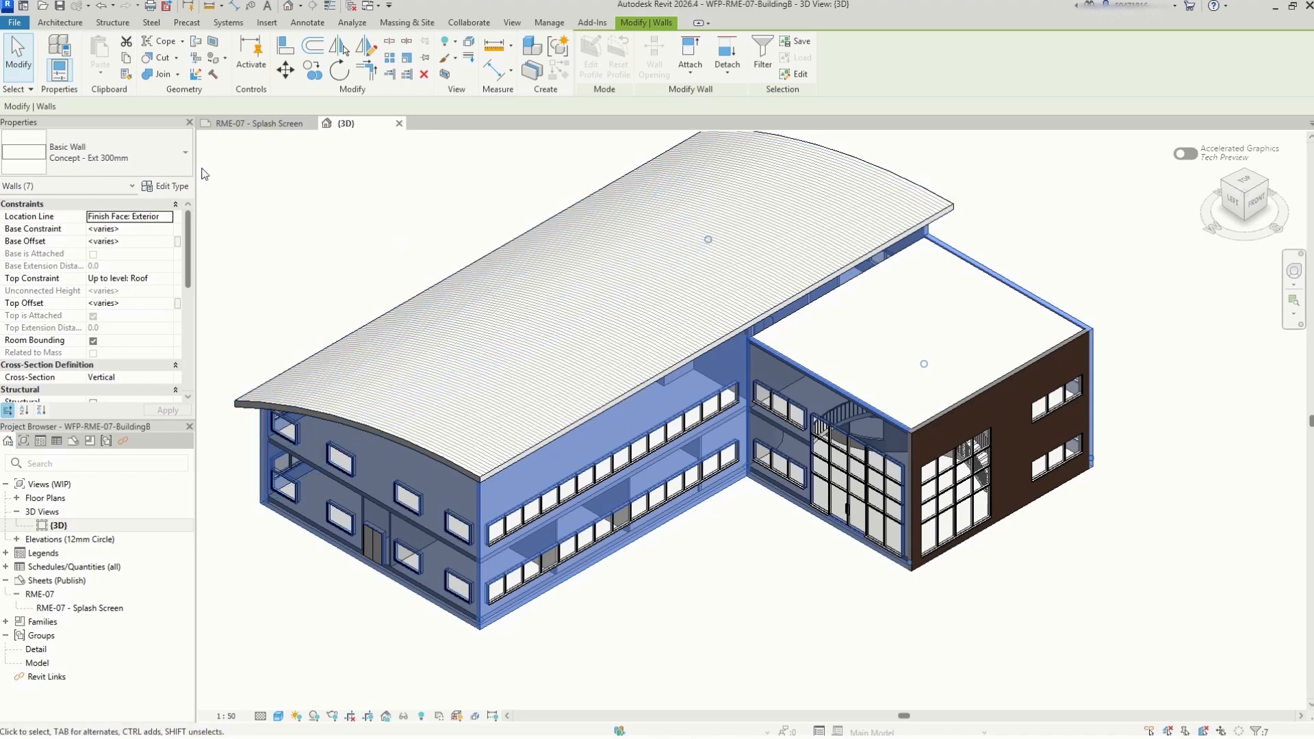
{"action": "left_click", "coordinate": [185, 155]}
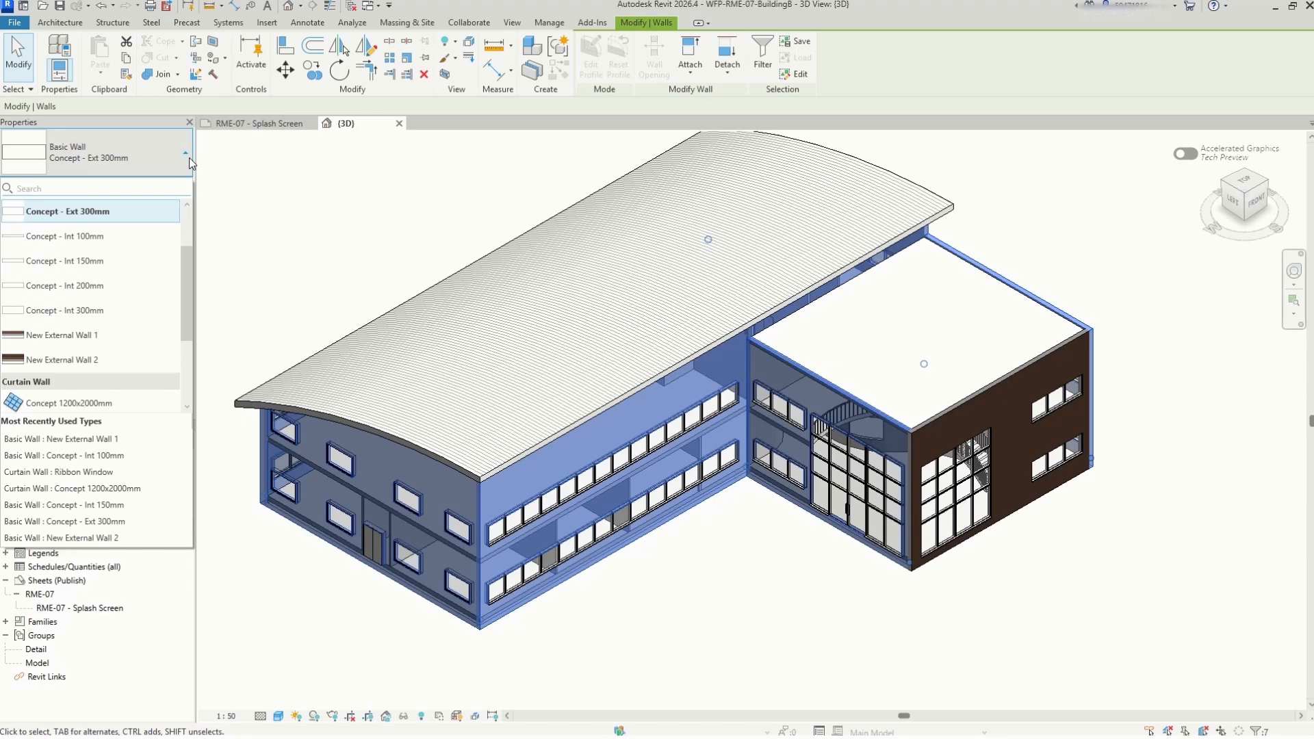
{"action": "left_click", "coordinate": [120, 335]}
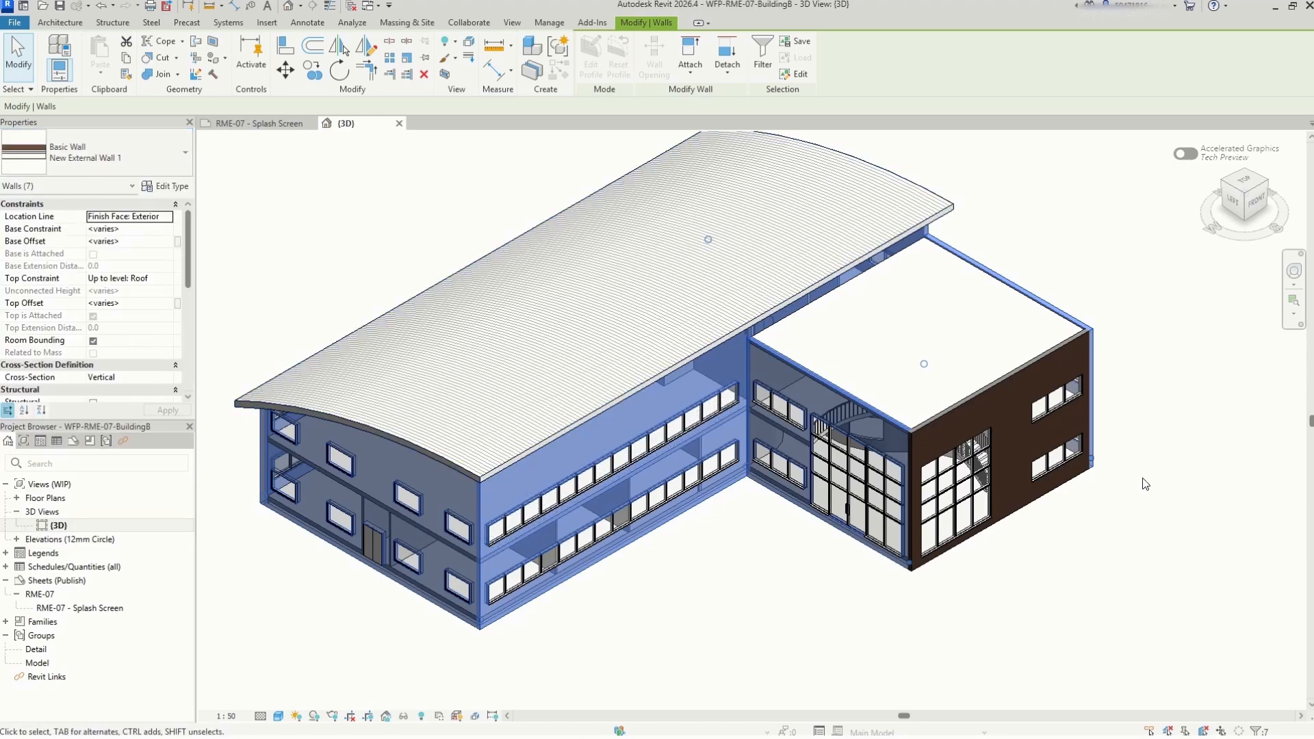
{"action": "left_click", "coordinate": [946, 564]}
Examine the brick surface pattern on the building's exterior walls up close, around the windows and roof corner
{"action": "scroll", "coordinate": [585, 472], "scroll_direction": "up", "scroll_amount": 3}
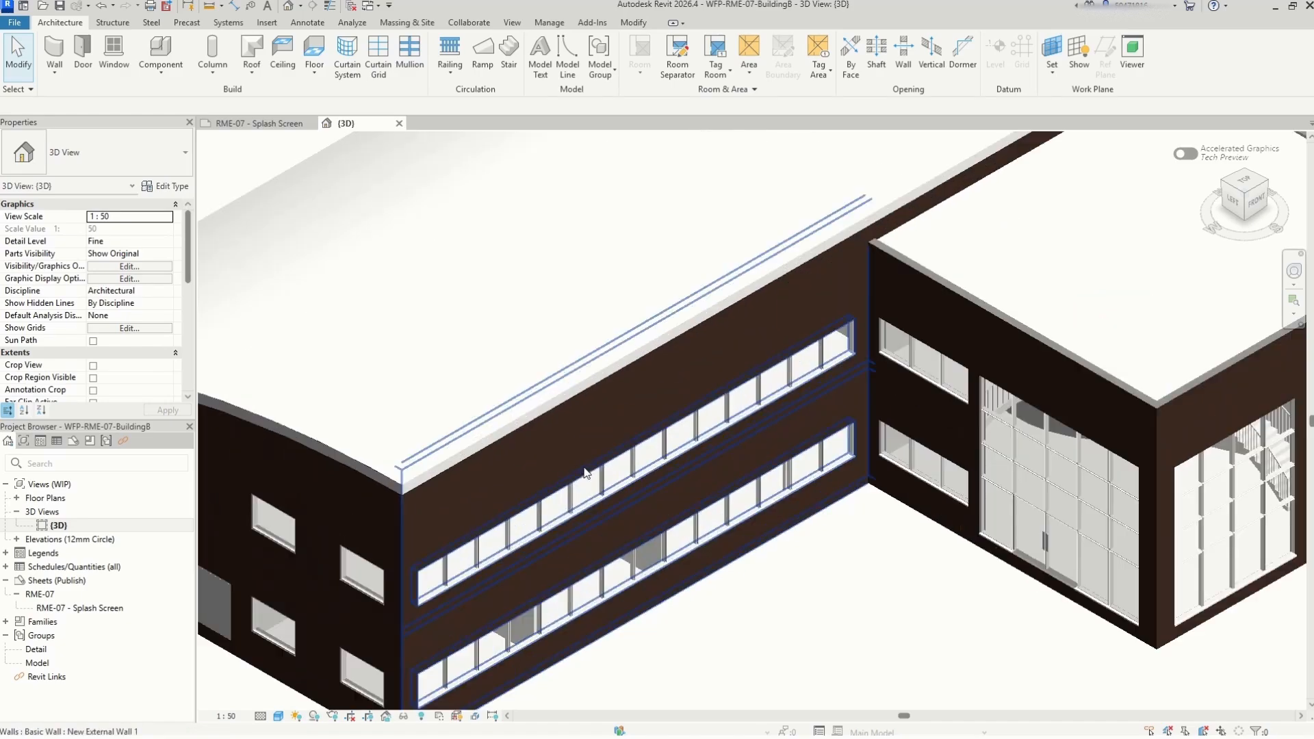
{"action": "scroll", "coordinate": [586, 472], "scroll_direction": "up", "scroll_amount": 4}
{"action": "scroll", "coordinate": [985, 289], "scroll_direction": "down", "scroll_amount": 6}
{"action": "scroll", "coordinate": [708, 503], "scroll_direction": "up", "scroll_amount": 4}
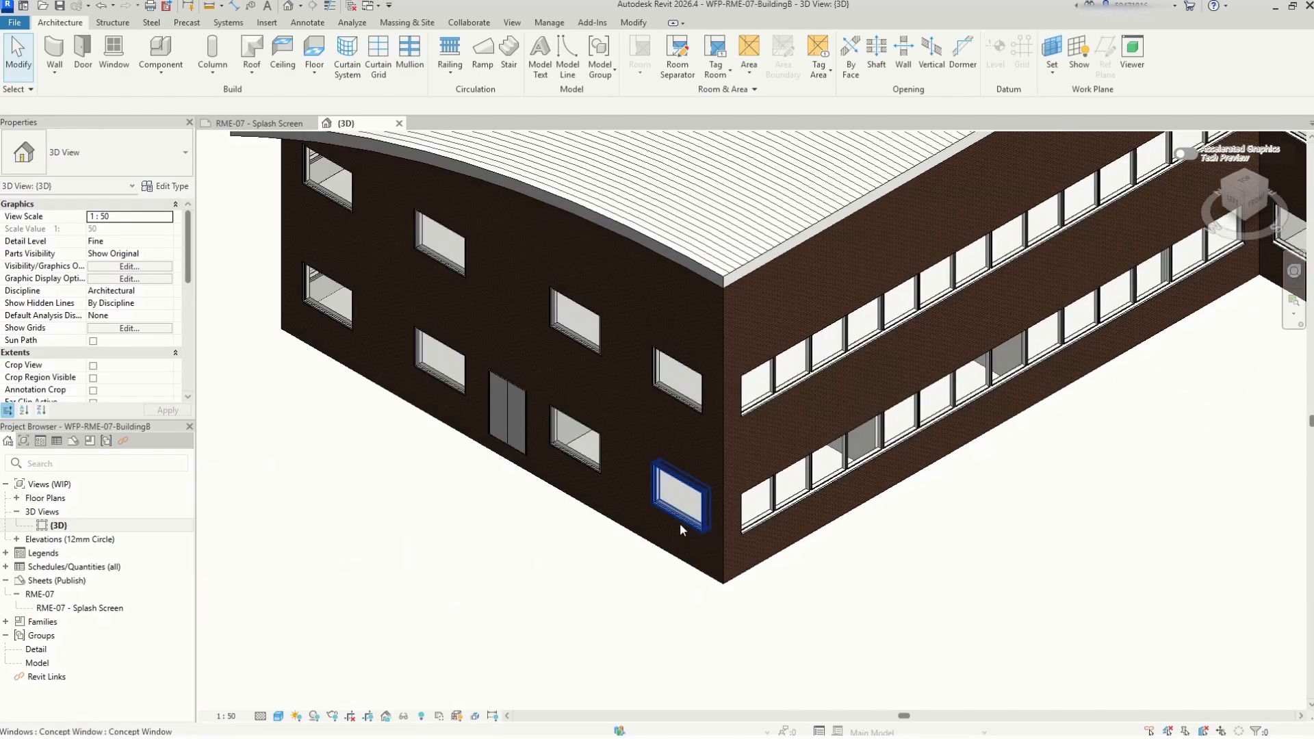
{"action": "scroll", "coordinate": [645, 353], "scroll_direction": "up", "scroll_amount": 5}
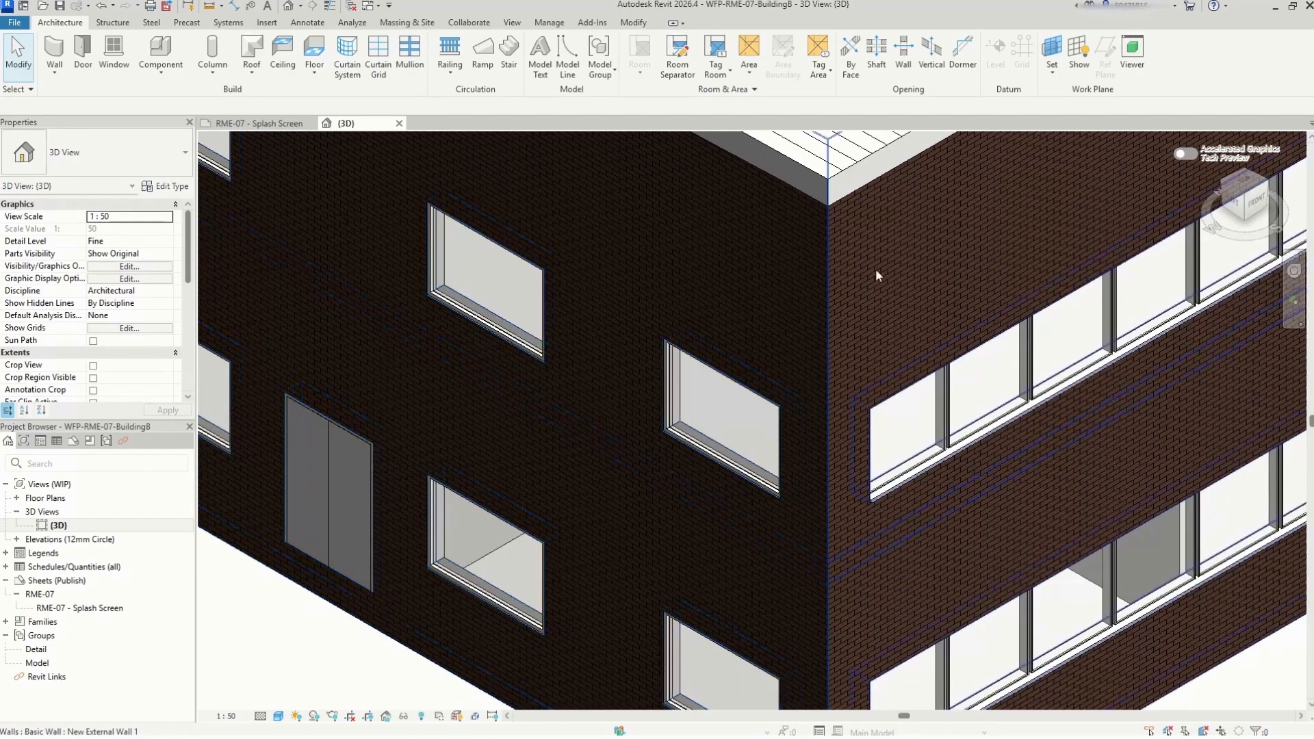
{"action": "scroll", "coordinate": [890, 265], "scroll_direction": "down", "scroll_amount": 3}
{"action": "scroll", "coordinate": [748, 405], "scroll_direction": "up", "scroll_amount": 3}
{"action": "scroll", "coordinate": [862, 384], "scroll_direction": "up", "scroll_amount": 2}
{"action": "scroll", "coordinate": [921, 409], "scroll_direction": "up", "scroll_amount": 2}
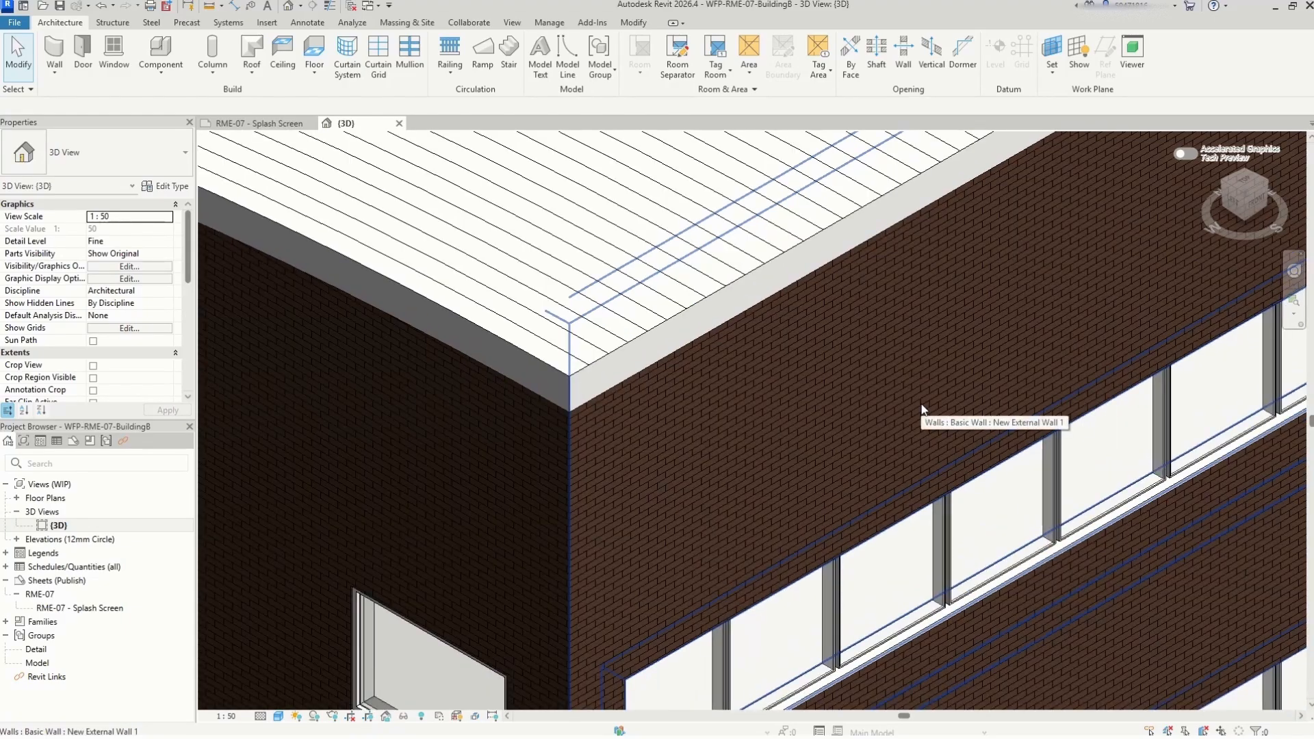
{"action": "scroll", "coordinate": [993, 421], "scroll_direction": "up", "scroll_amount": 2}
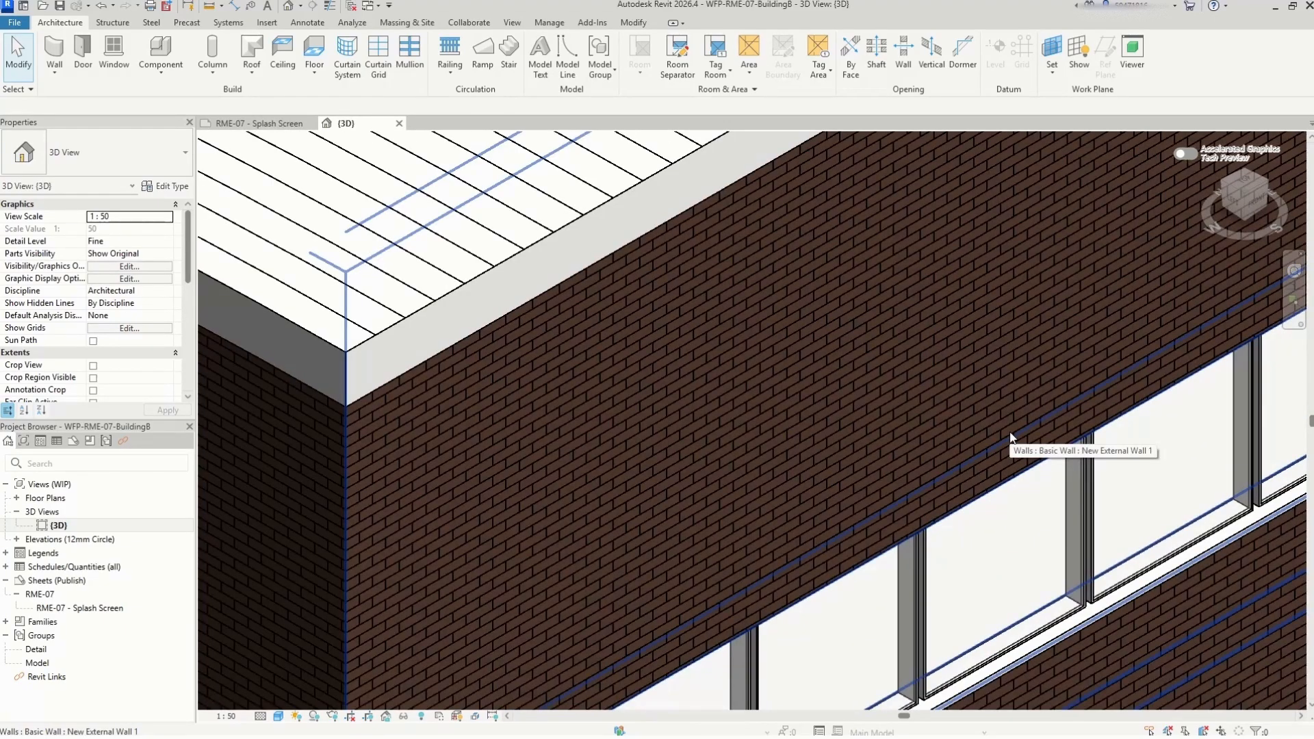
{"action": "scroll", "coordinate": [880, 463], "scroll_direction": "up", "scroll_amount": 3}
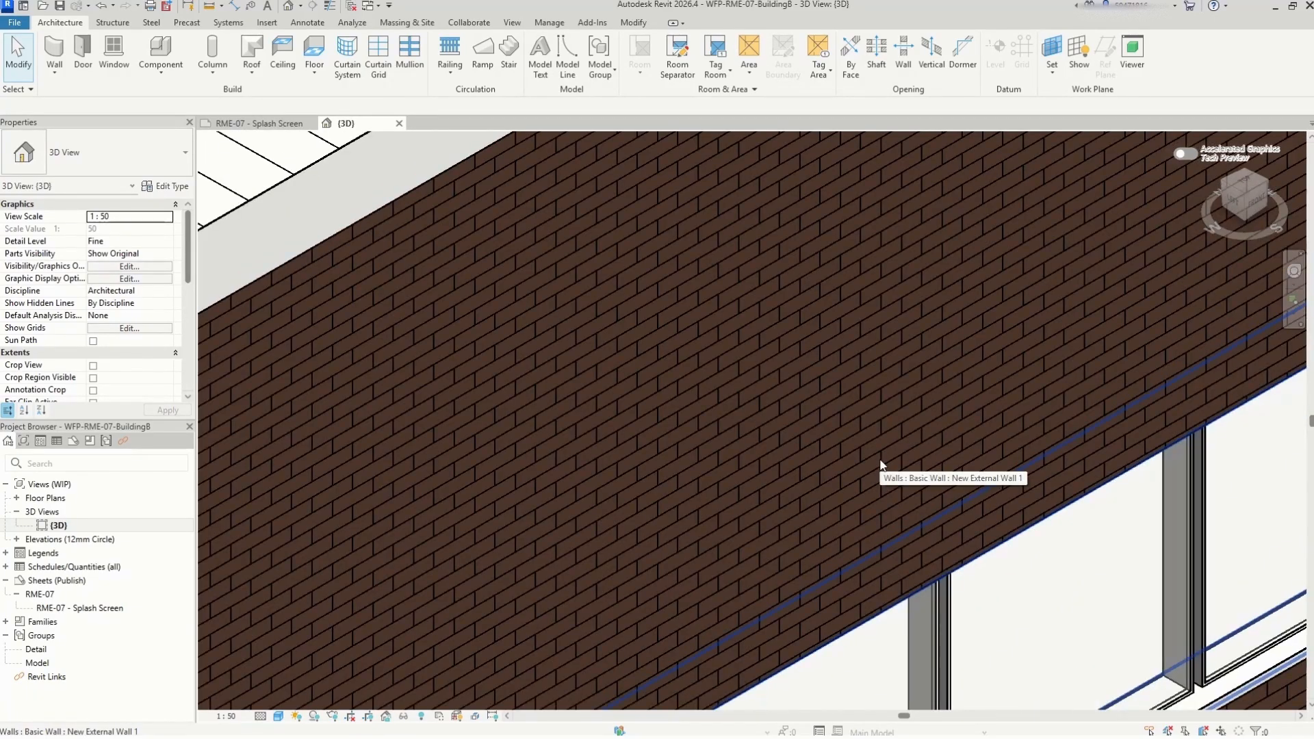
Examine the brick coursing around the window bands and along the wall base, finishing with the whole building in view
{"action": "scroll", "coordinate": [855, 368], "scroll_direction": "down", "scroll_amount": 4}
{"action": "scroll", "coordinate": [960, 606], "scroll_direction": "up", "scroll_amount": 4}
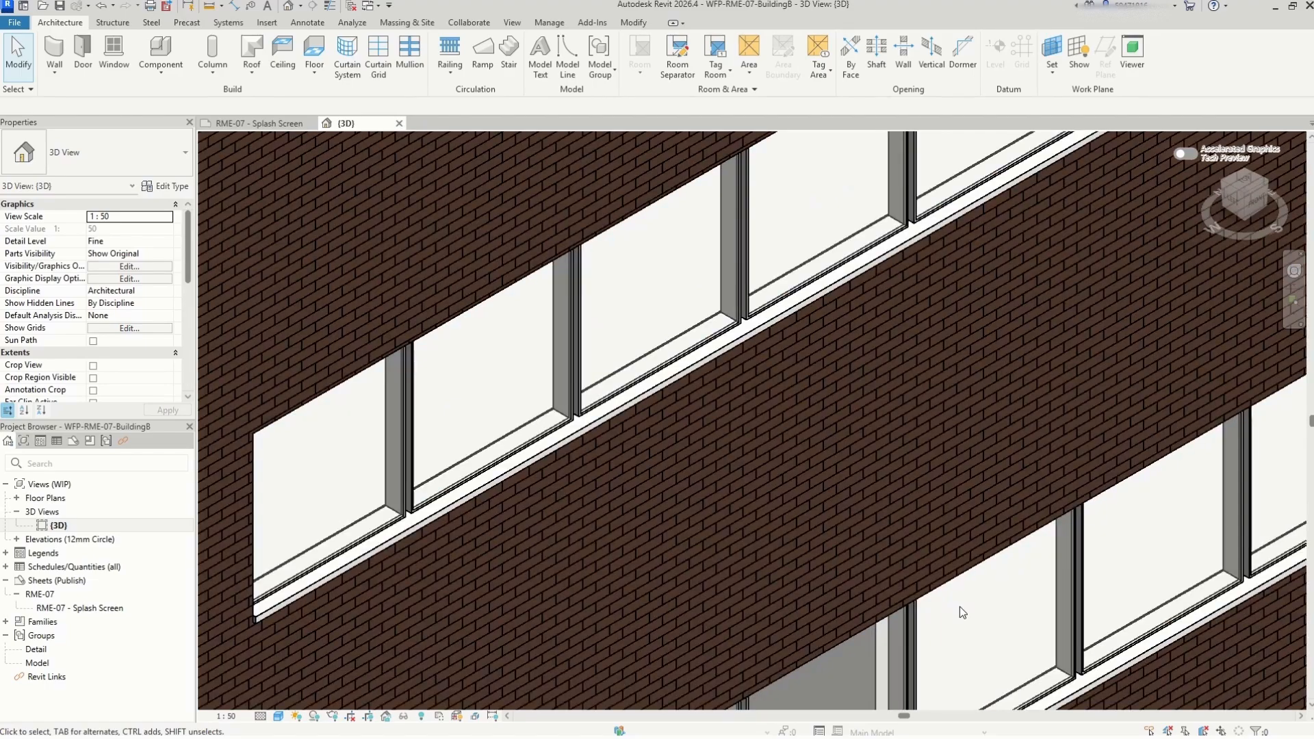
{"action": "scroll", "coordinate": [338, 265], "scroll_direction": "down", "scroll_amount": 4}
{"action": "scroll", "coordinate": [716, 514], "scroll_direction": "up", "scroll_amount": 4}
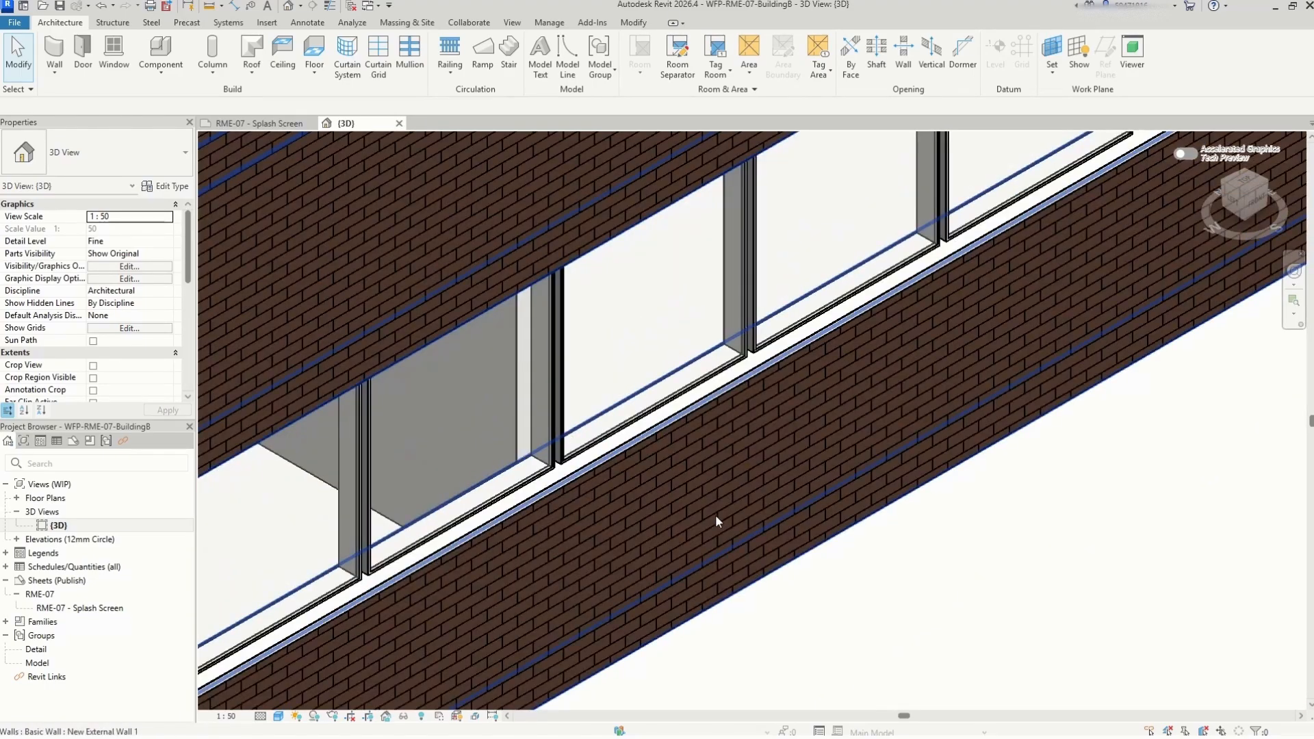
{"action": "scroll", "coordinate": [270, 514], "scroll_direction": "down", "scroll_amount": 5}
{"action": "scroll", "coordinate": [927, 545], "scroll_direction": "up", "scroll_amount": 2}
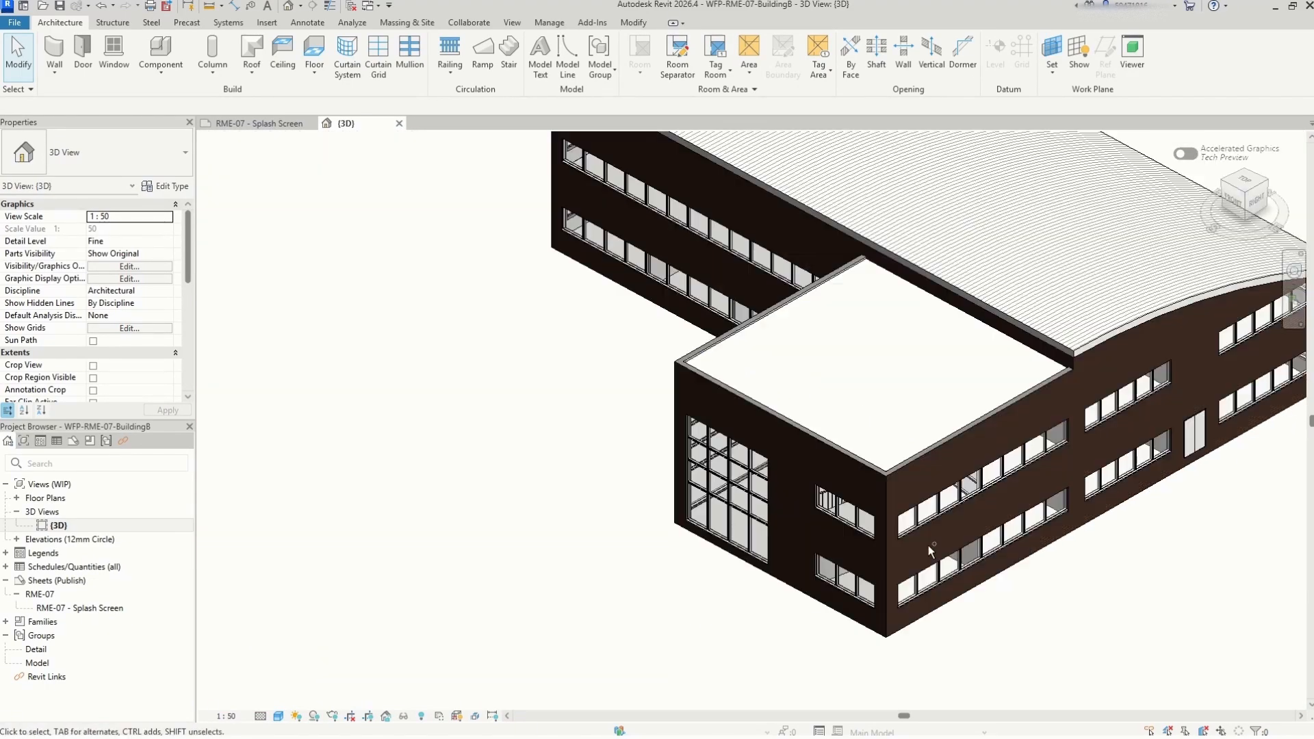
Change the three exterior walls of the flat-roofed entrance block to the New External Wall 2 type and deselect them
{"action": "left_click", "coordinate": [888, 561]}
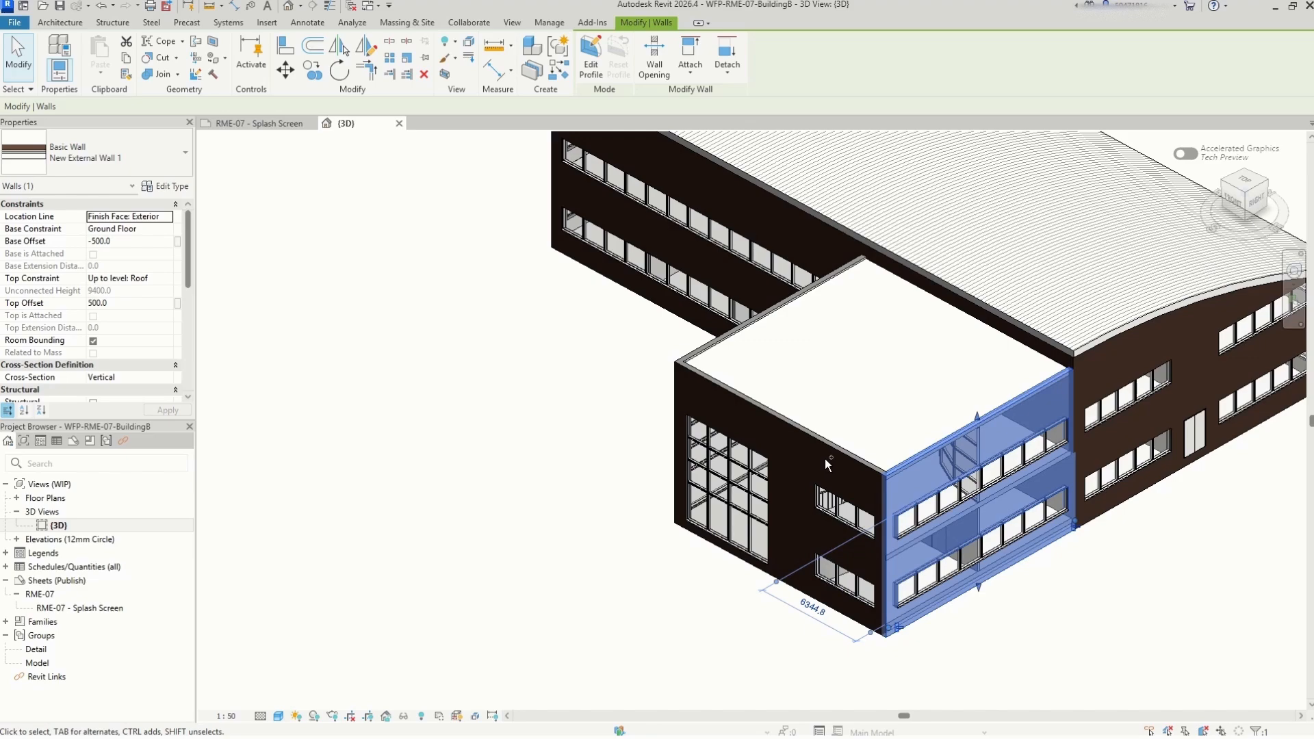
{"action": "left_click", "coordinate": [797, 428], "text": "ctrl"}
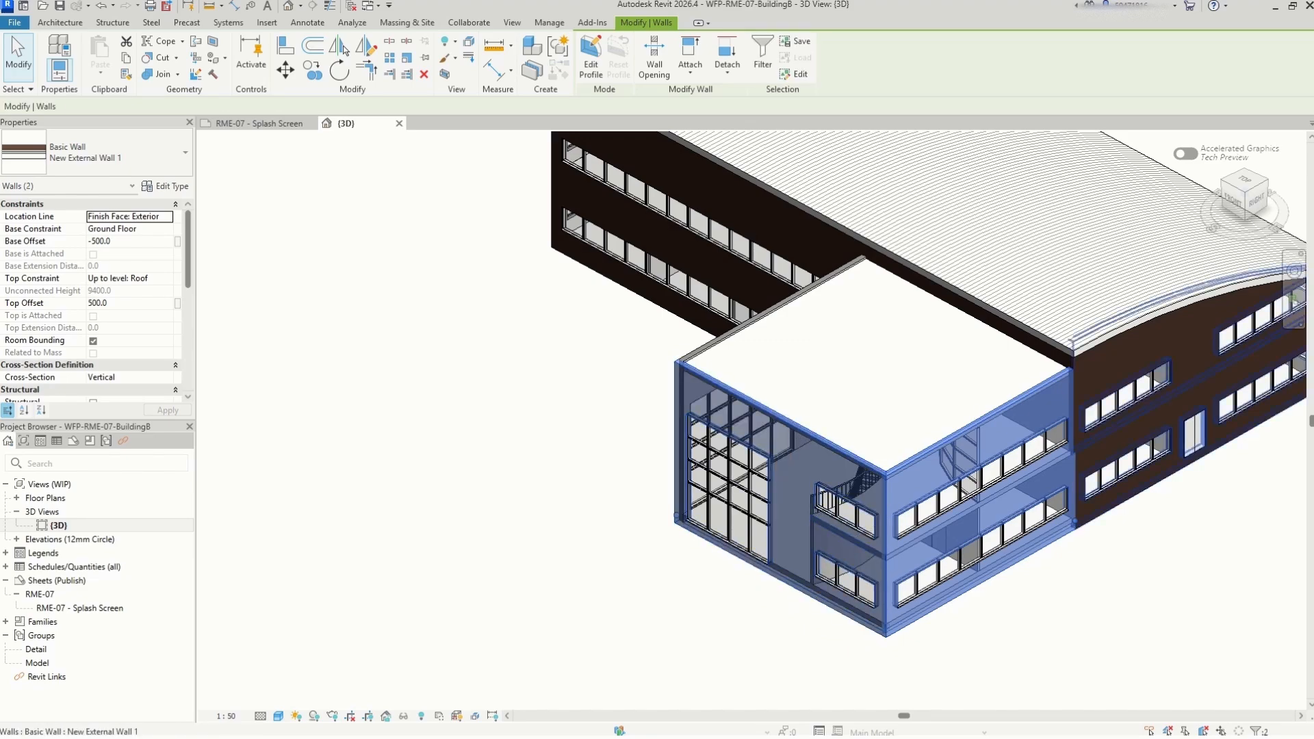
{"action": "scroll", "coordinate": [625, 457], "scroll_direction": "down", "scroll_amount": 3}
{"action": "middle_click_drag", "start_coordinate": [646, 522], "coordinate": [676, 554]}
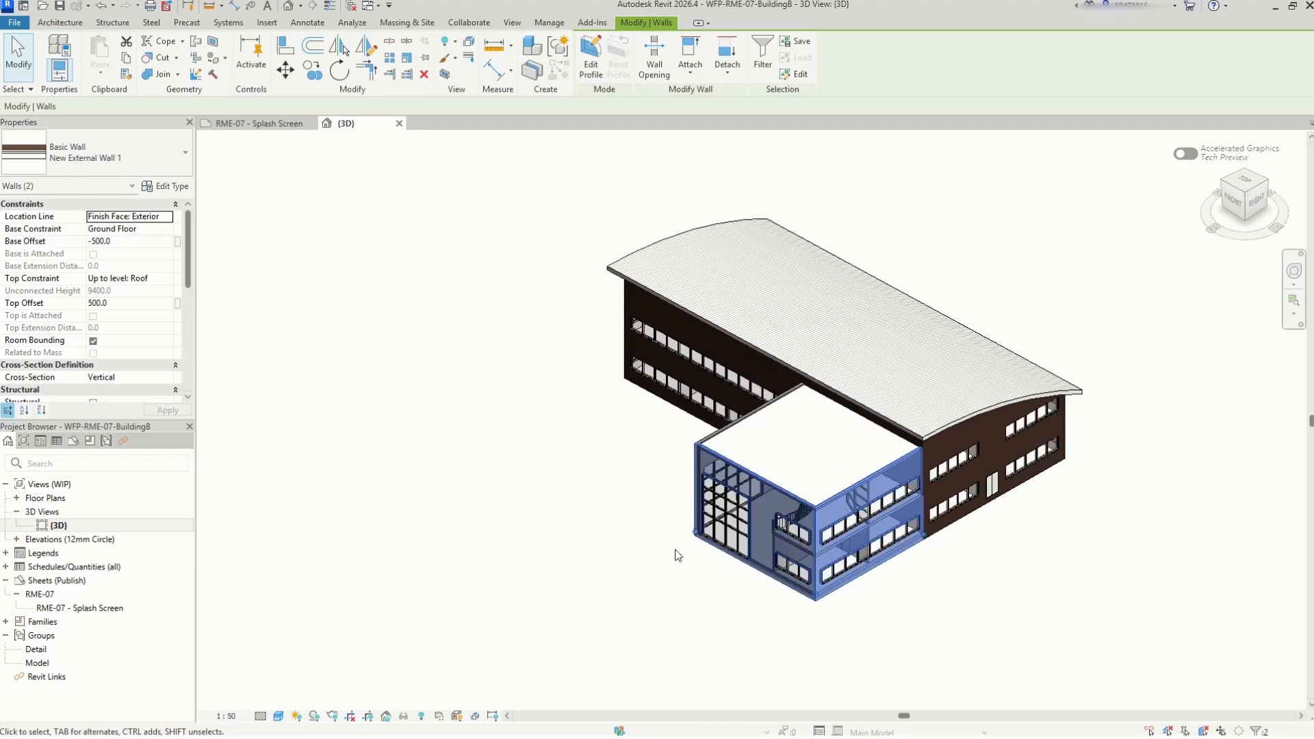
{"action": "mouse_move", "coordinate": [1239, 214]}
{"action": "left_mouse_down"}
{"action": "mouse_move", "coordinate": [1277, 225]}
{"action": "mouse_move", "coordinate": [347, 213]}
{"action": "mouse_move", "coordinate": [388, 191]}
{"action": "left_mouse_up"}
{"action": "scroll", "coordinate": [773, 510], "scroll_direction": "up", "scroll_amount": 3}
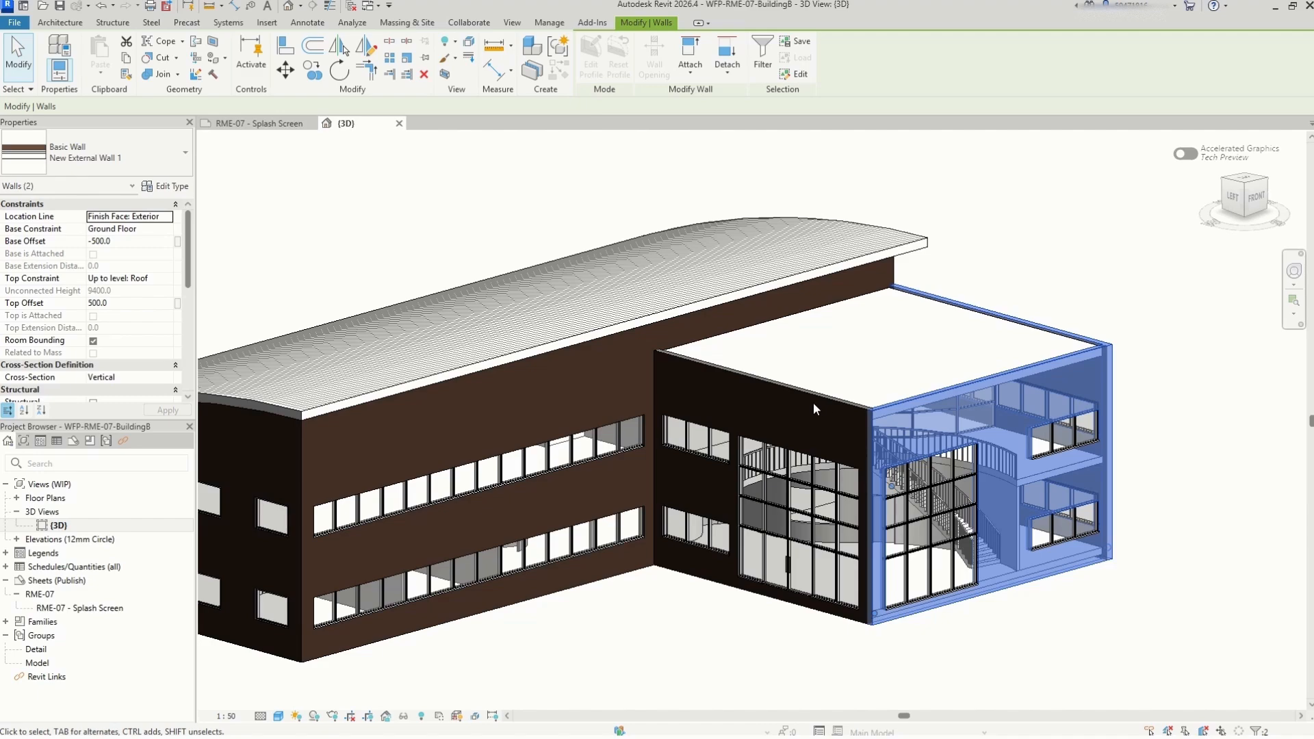
{"action": "left_click", "coordinate": [815, 405], "text": "ctrl"}
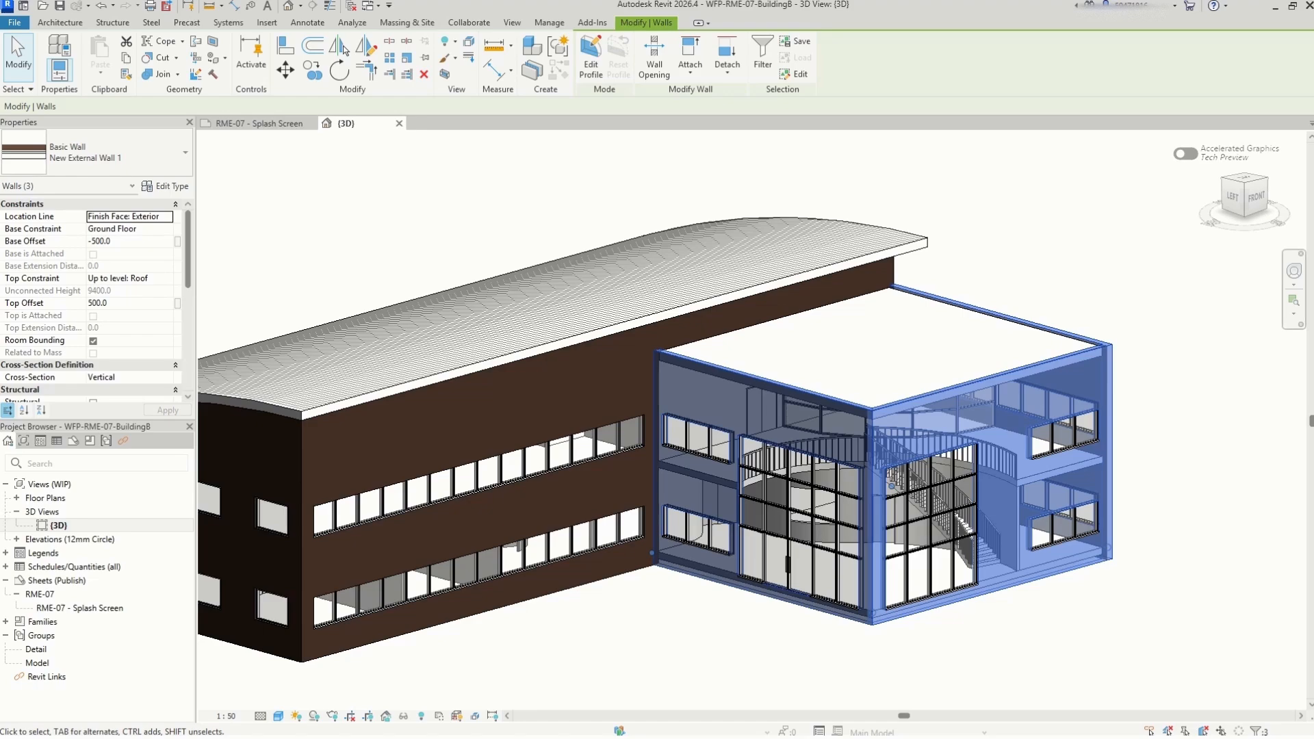
{"action": "left_click", "coordinate": [179, 155]}
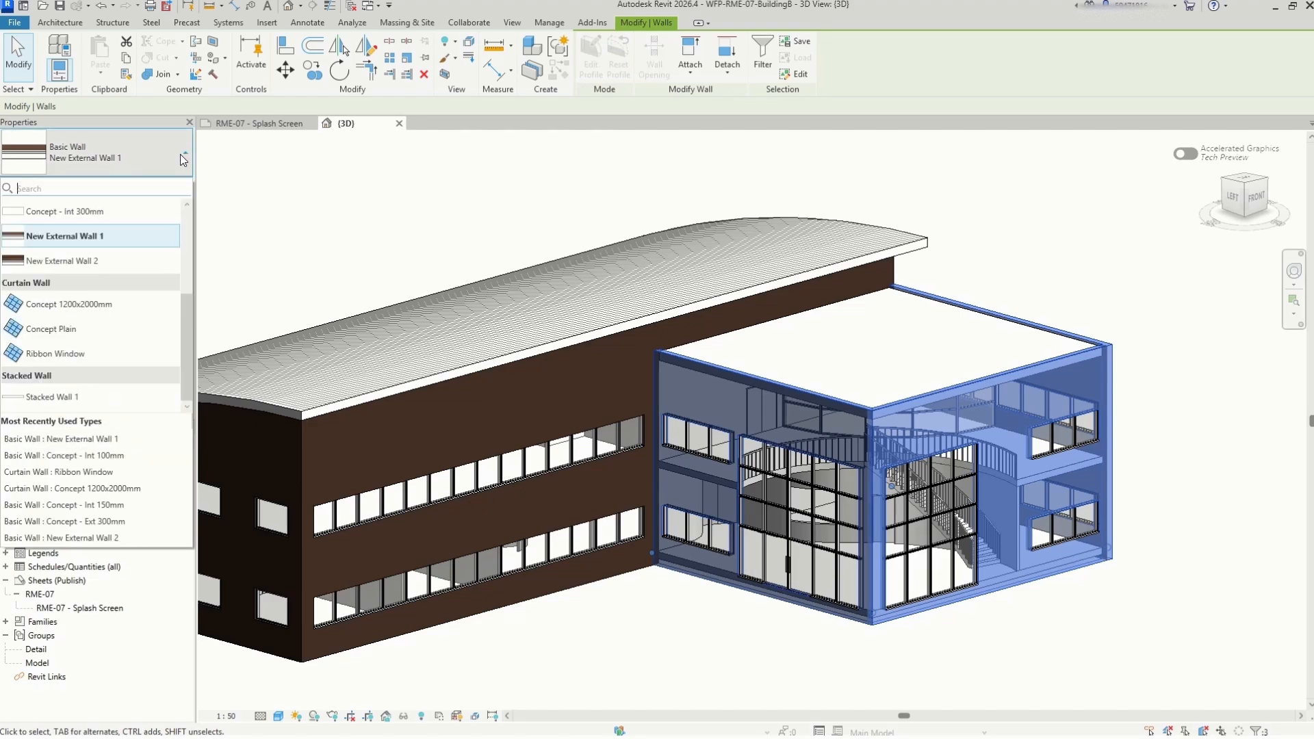
{"action": "left_click", "coordinate": [116, 264]}
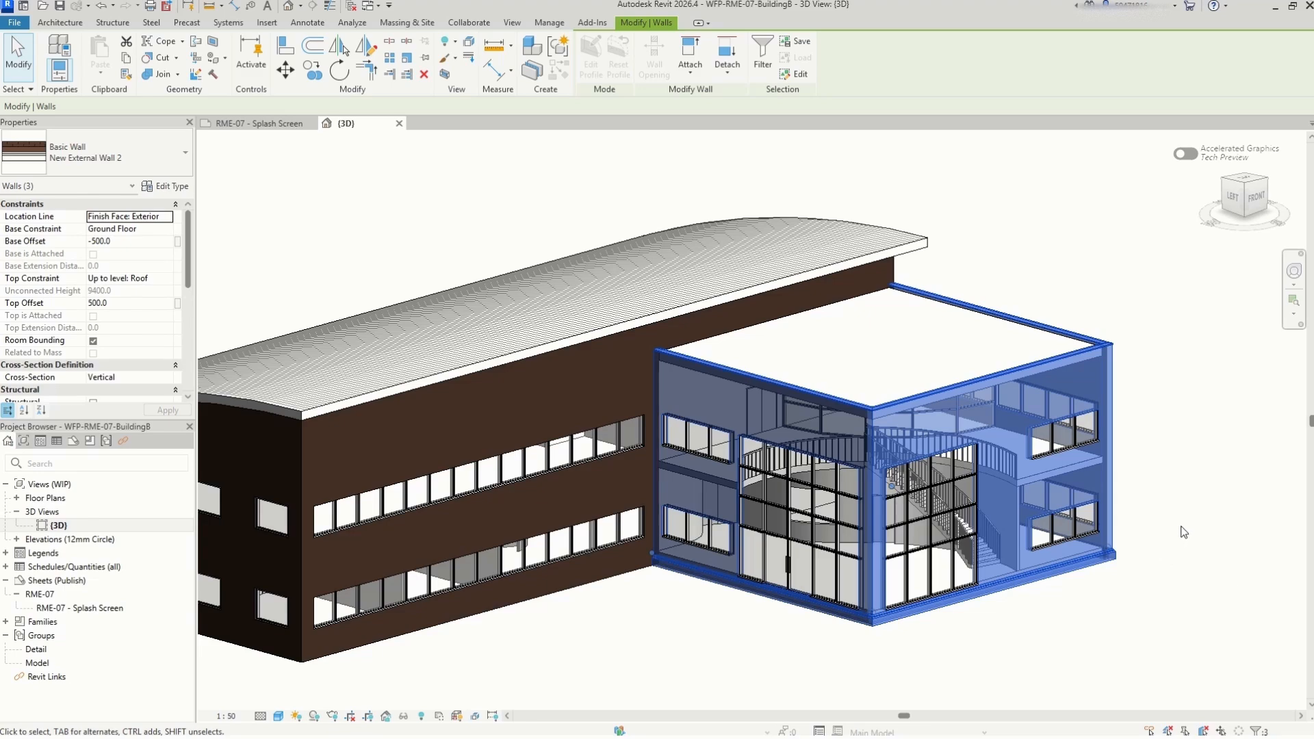
{"action": "left_click", "coordinate": [1195, 441]}
Examine the coping and brickwork at the entrance block's parapet corner up close in the 3D view
{"action": "scroll", "coordinate": [958, 411], "scroll_direction": "up", "scroll_amount": 10}
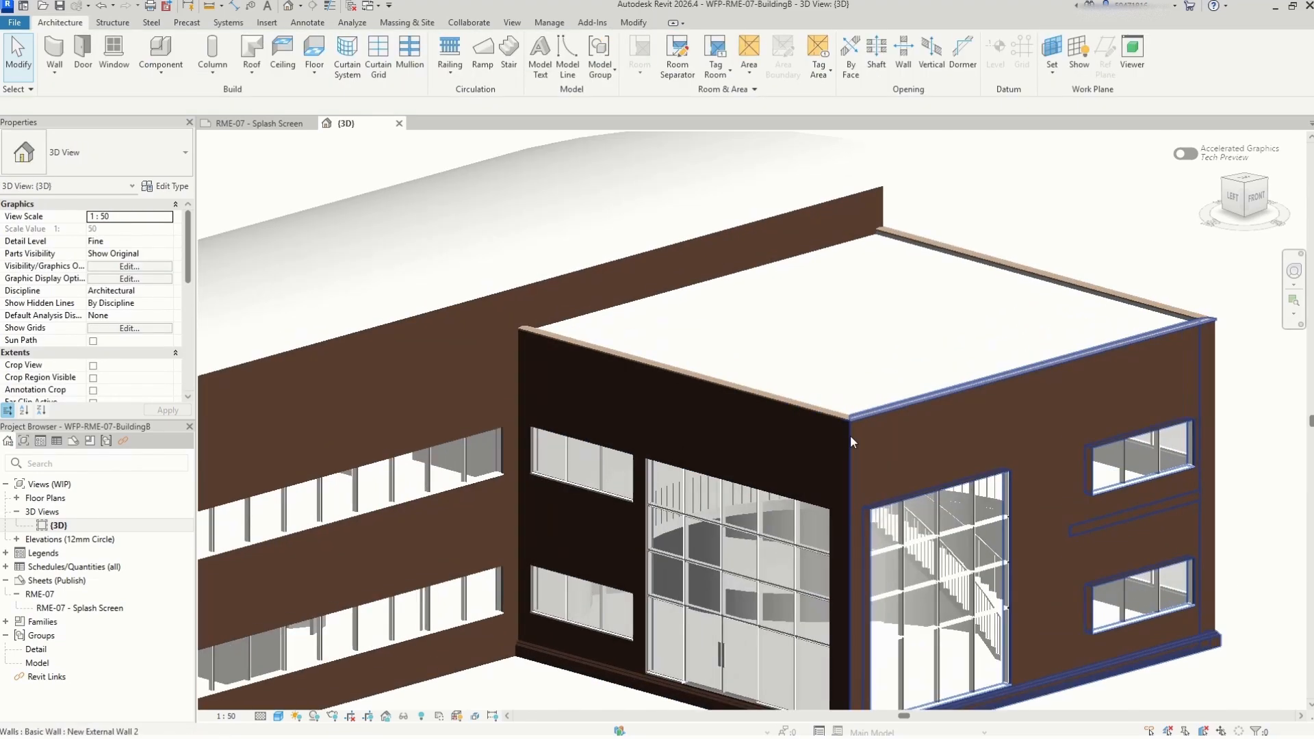
{"action": "scroll", "coordinate": [1019, 432], "scroll_direction": "up", "scroll_amount": 5}
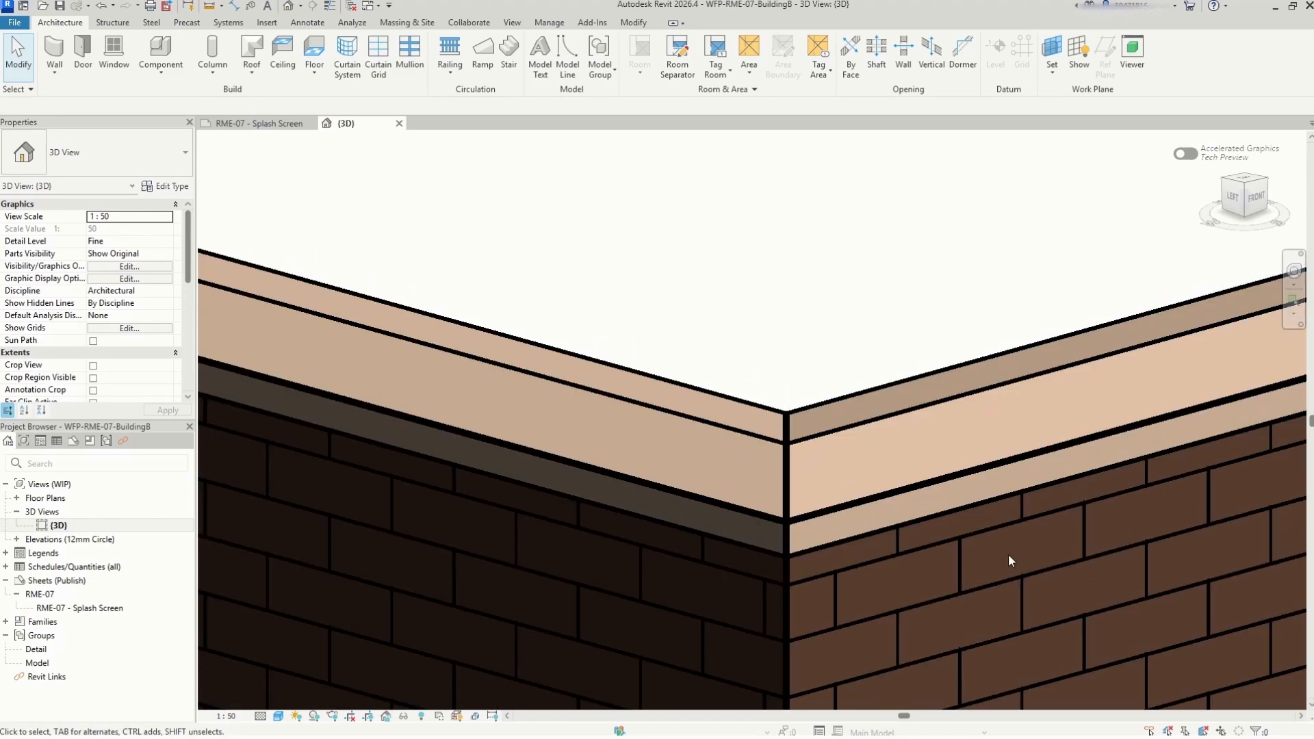
{"action": "left_click", "coordinate": [1230, 218]}
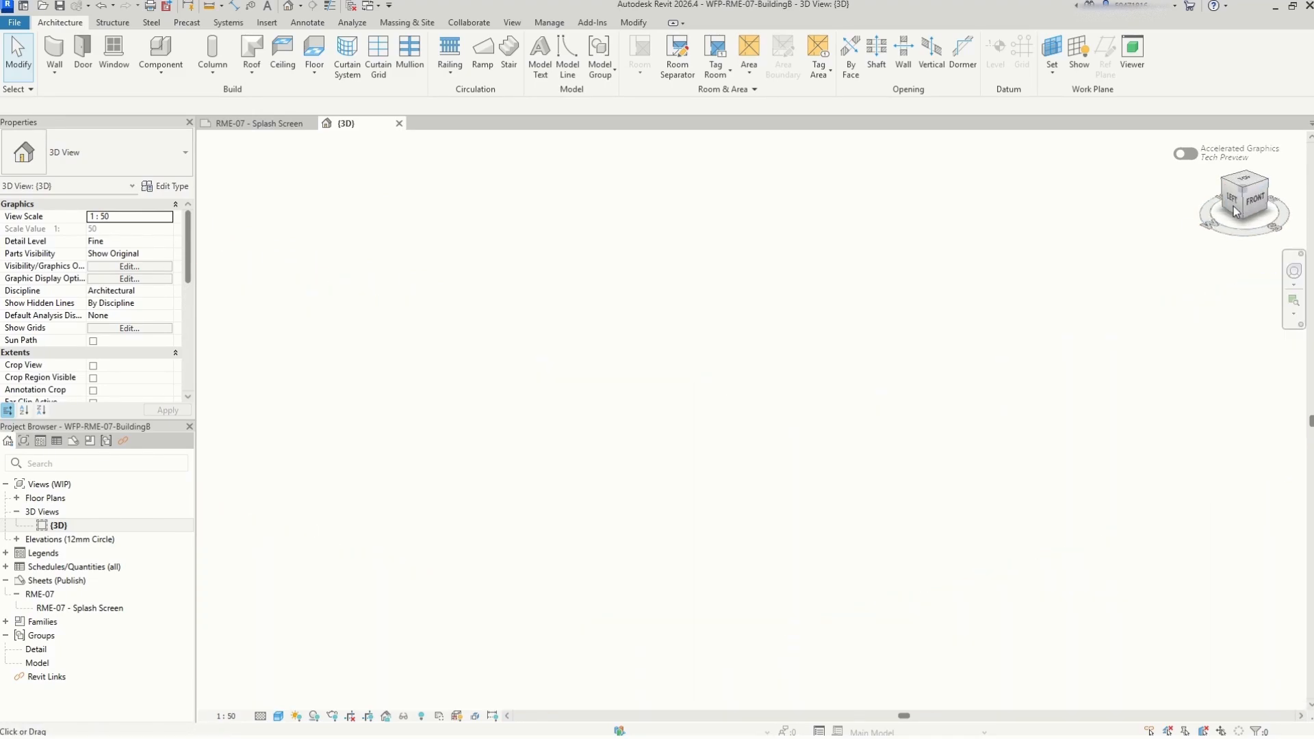
{"action": "scroll", "coordinate": [1000, 358], "scroll_direction": "down", "scroll_amount": 5}
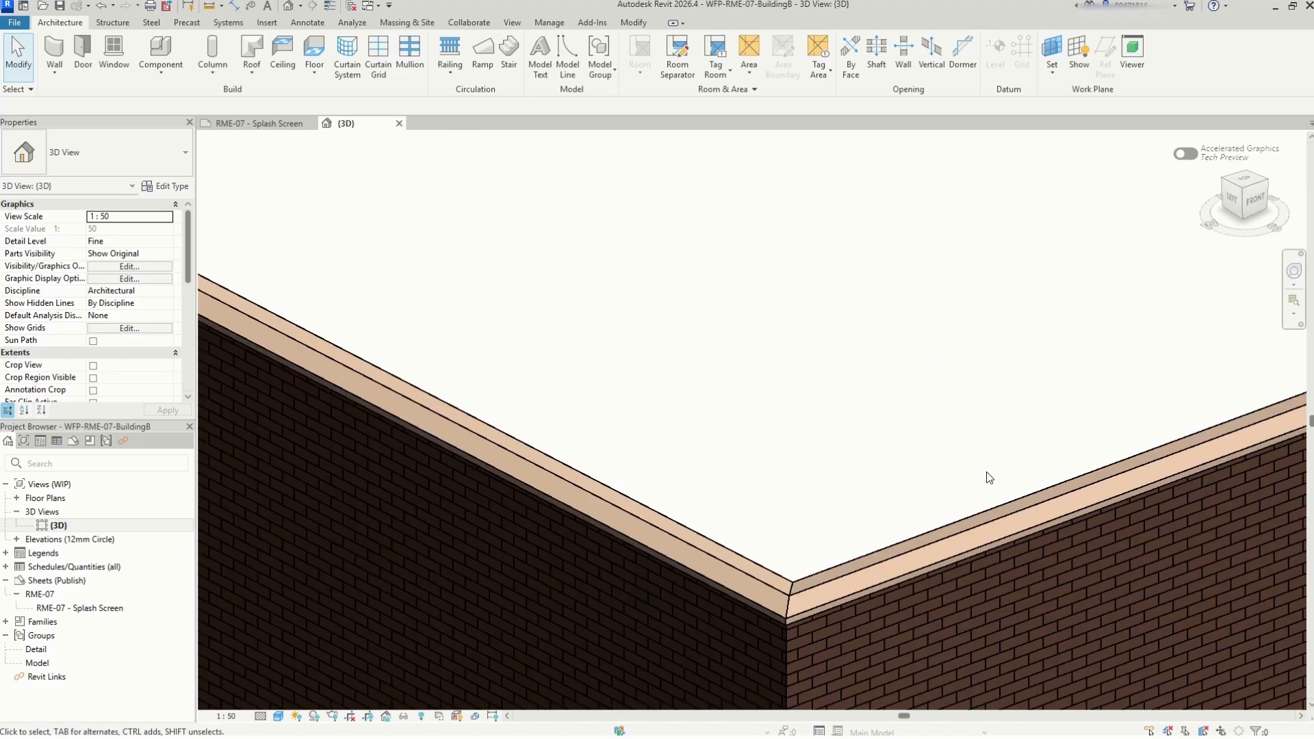
{"action": "scroll", "coordinate": [896, 386], "scroll_direction": "down", "scroll_amount": 4}
{"action": "scroll", "coordinate": [1037, 376], "scroll_direction": "down", "scroll_amount": 2}
{"action": "scroll", "coordinate": [1129, 390], "scroll_direction": "up", "scroll_amount": 4}
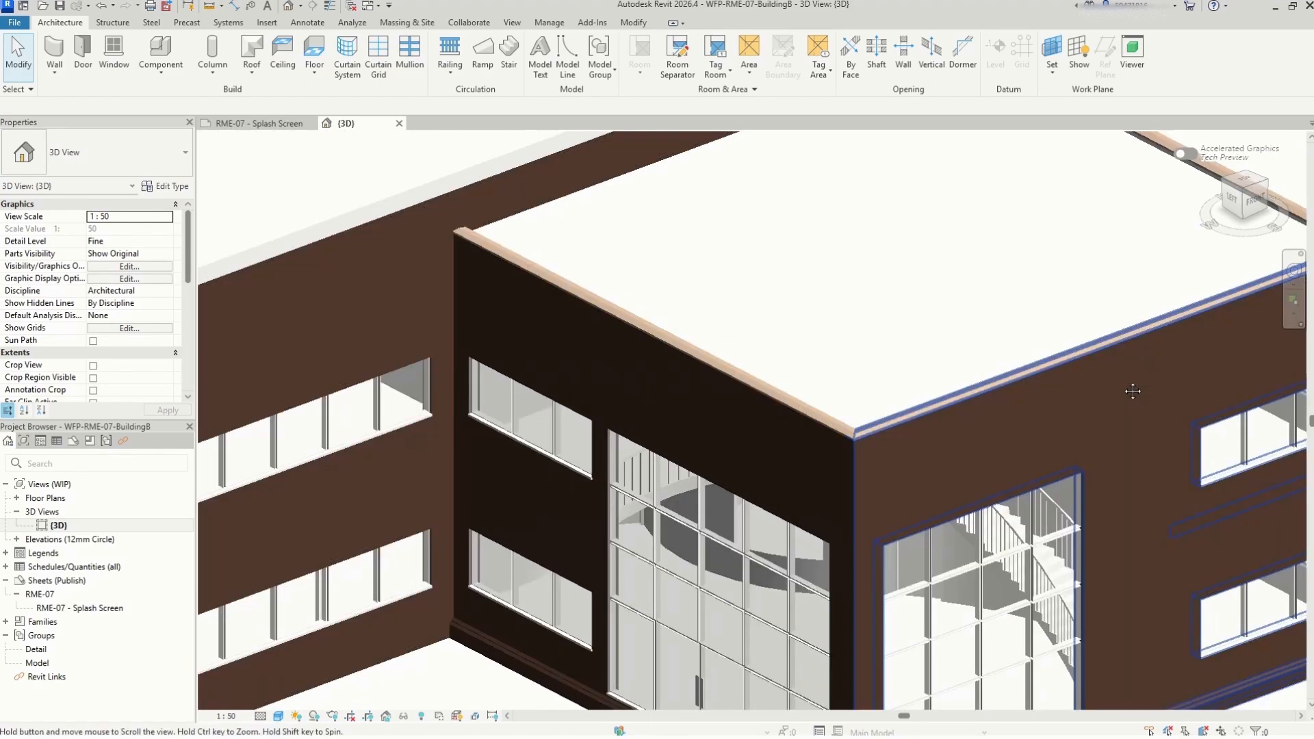
Examine where the entrance block's walls and coping meet the main building, including from straight in front and from above
{"action": "mouse_move", "coordinate": [1265, 205]}
{"action": "left_mouse_down"}
{"action": "mouse_move", "coordinate": [1225, 218]}
{"action": "mouse_move", "coordinate": [1081, 184]}
{"action": "mouse_move", "coordinate": [1054, 234]}
{"action": "left_mouse_up"}
{"action": "scroll", "coordinate": [856, 495], "scroll_direction": "down", "scroll_amount": 3}
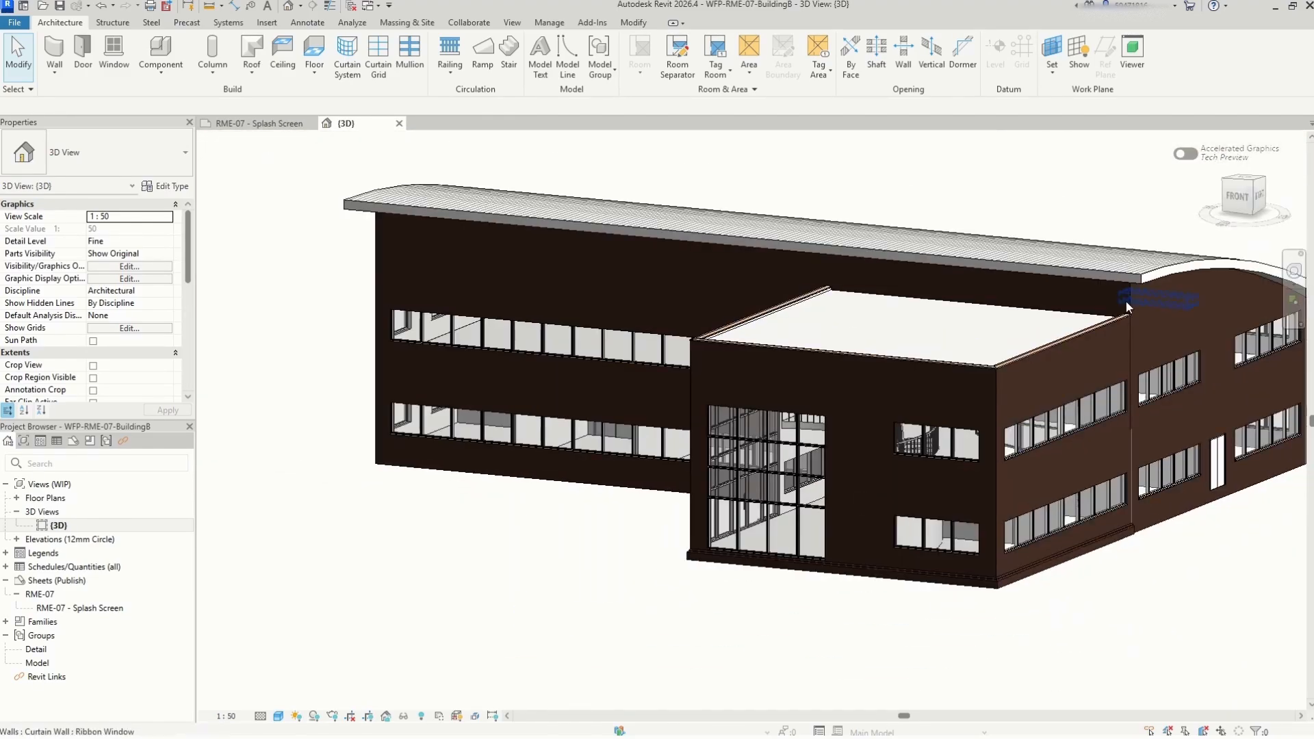
{"action": "scroll", "coordinate": [1163, 362], "scroll_direction": "up", "scroll_amount": 3}
{"action": "middle_click_drag", "start_coordinate": [1168, 363], "coordinate": [1054, 401]}
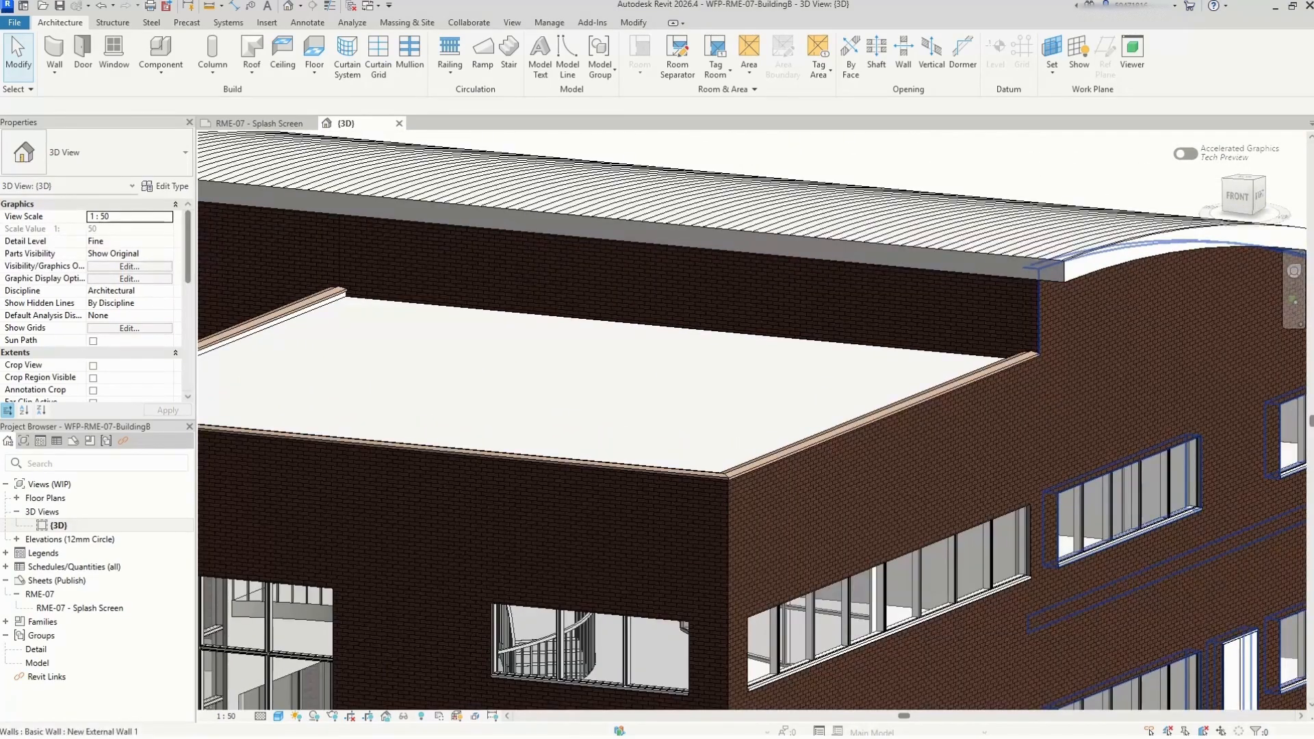
{"action": "left_click_drag", "start_coordinate": [1258, 205], "coordinate": [1227, 213]}
{"action": "left_click", "coordinate": [1227, 210]}
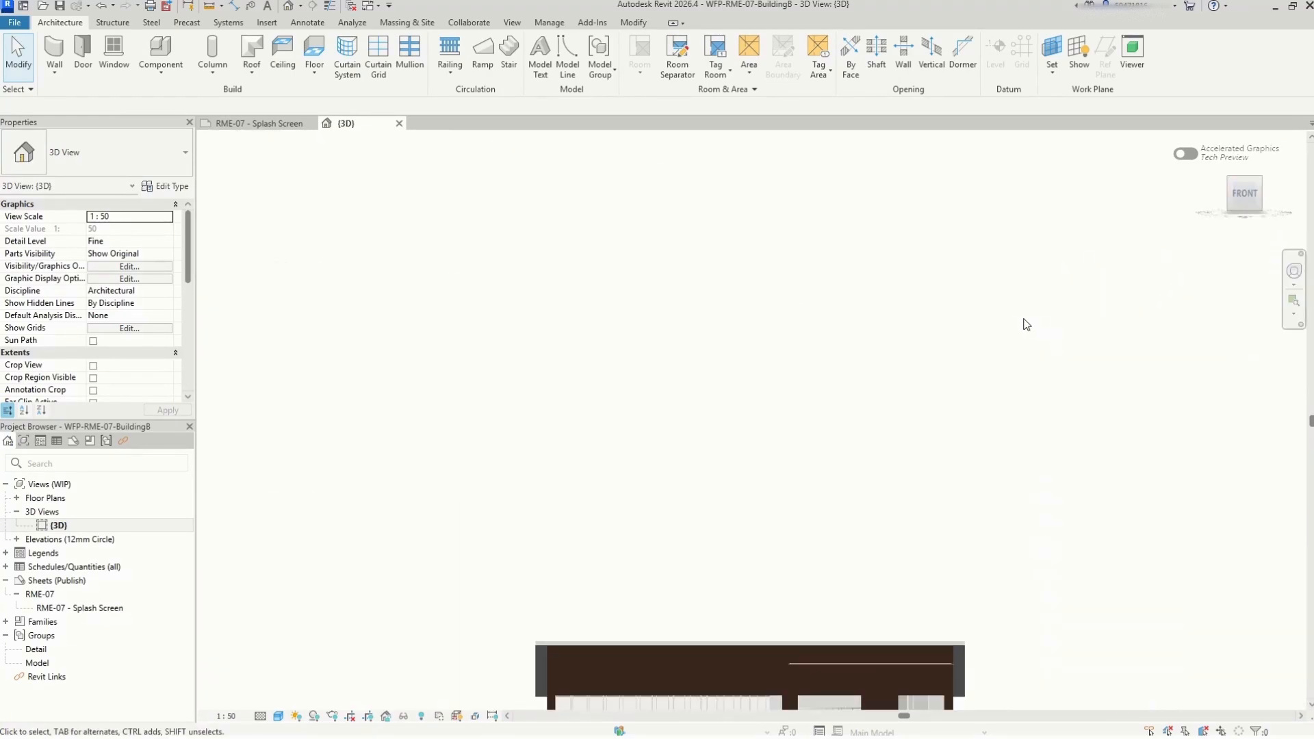
{"action": "scroll", "coordinate": [882, 363], "scroll_direction": "up", "scroll_amount": 3}
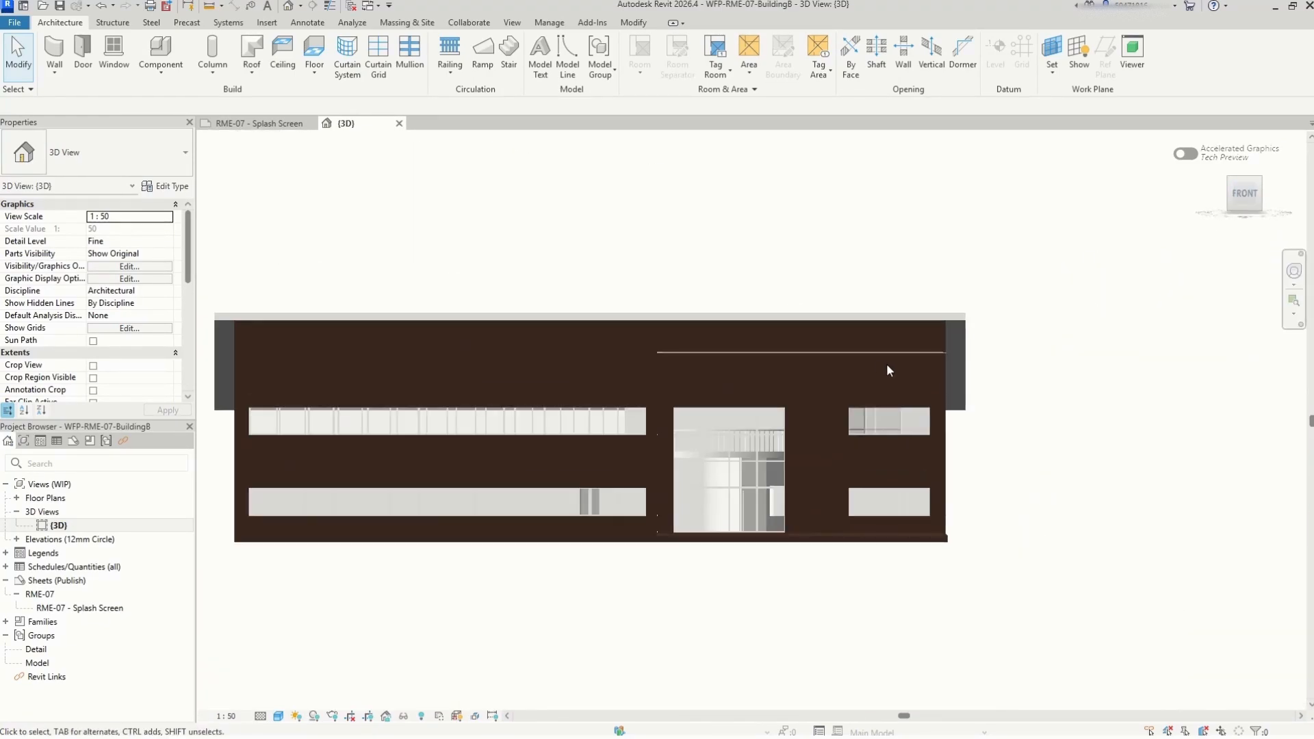
{"action": "middle_click_drag", "start_coordinate": [1103, 272], "coordinate": [1197, 235]}
{"action": "left_click_drag", "start_coordinate": [1243, 184], "coordinate": [1161, 240]}
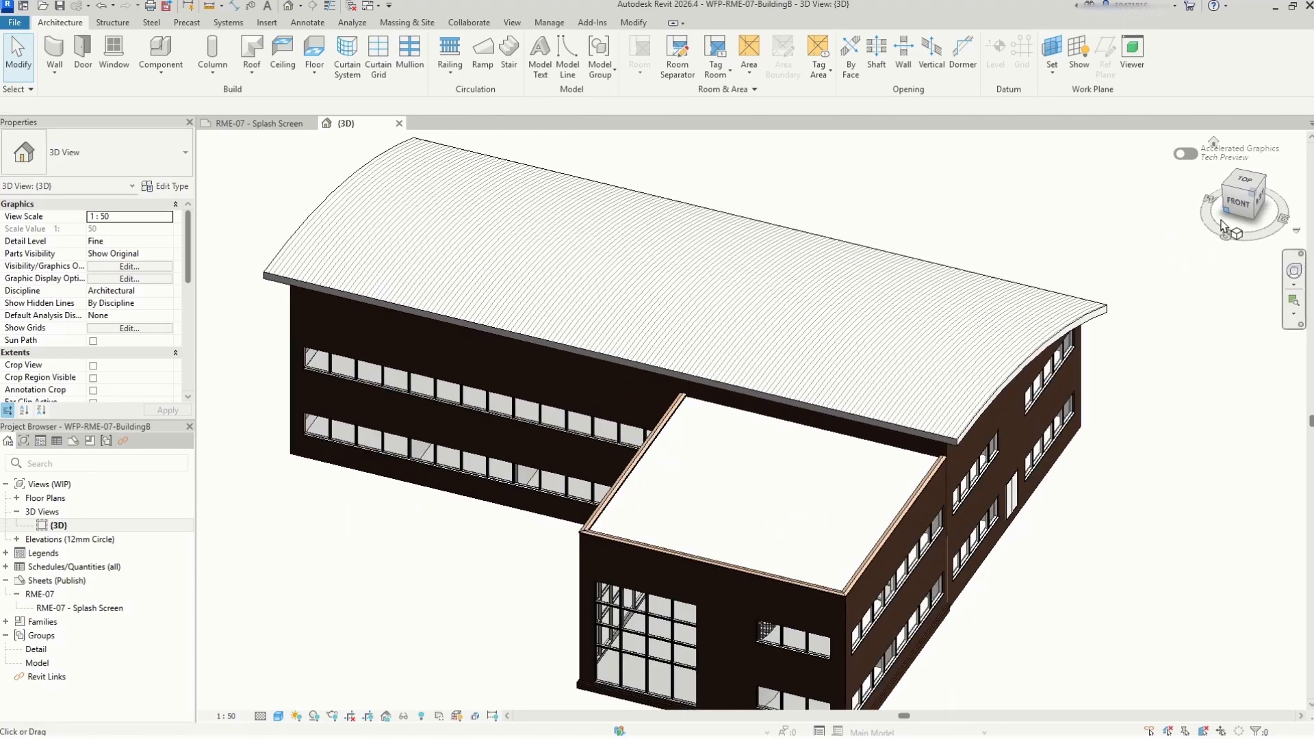
Examine the coping around the flat roof and the projecting plinth along the entrance block's base from an elevated front angle
{"action": "scroll", "coordinate": [1057, 284], "scroll_direction": "down", "scroll_amount": 1}
{"action": "scroll", "coordinate": [898, 626], "scroll_direction": "up", "scroll_amount": 1}
{"action": "scroll", "coordinate": [904, 630], "scroll_direction": "up", "scroll_amount": 1}
{"action": "scroll", "coordinate": [903, 629], "scroll_direction": "down", "scroll_amount": 2}
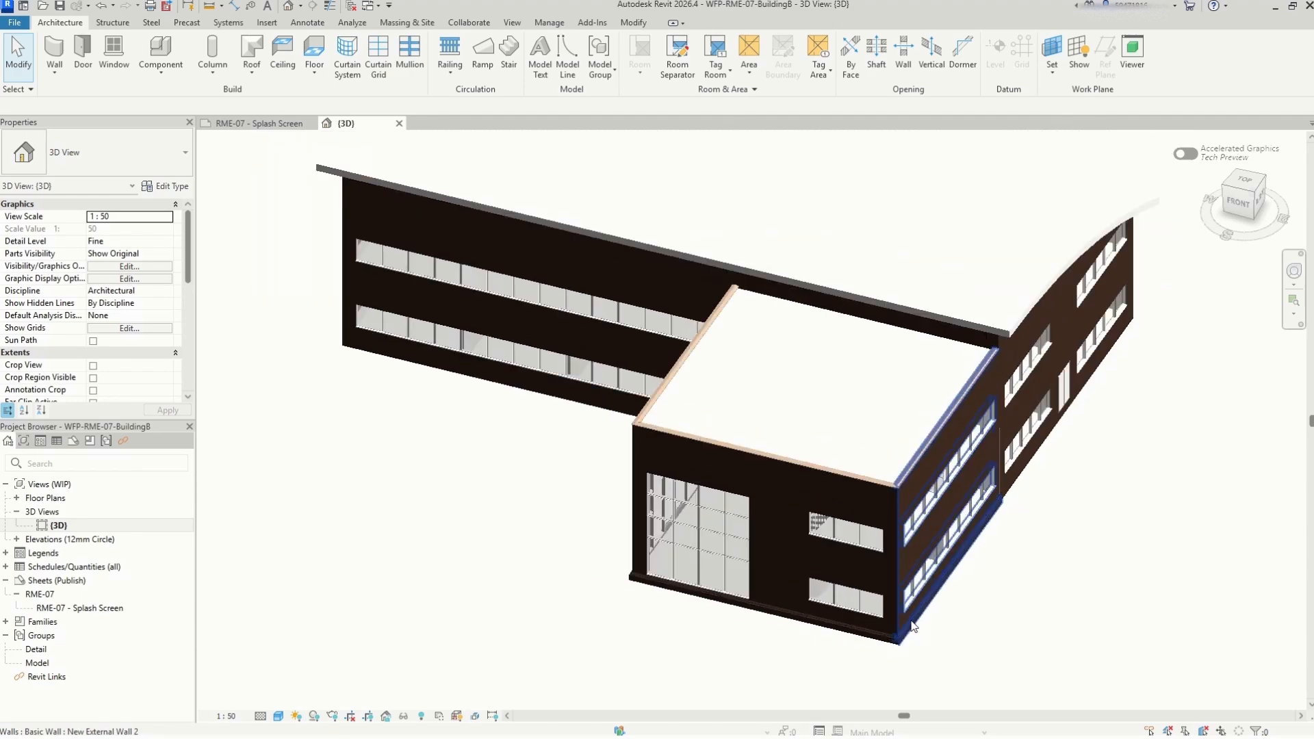
{"action": "scroll", "coordinate": [844, 490], "scroll_direction": "up", "scroll_amount": 4}
{"action": "scroll", "coordinate": [845, 491], "scroll_direction": "up", "scroll_amount": 3}
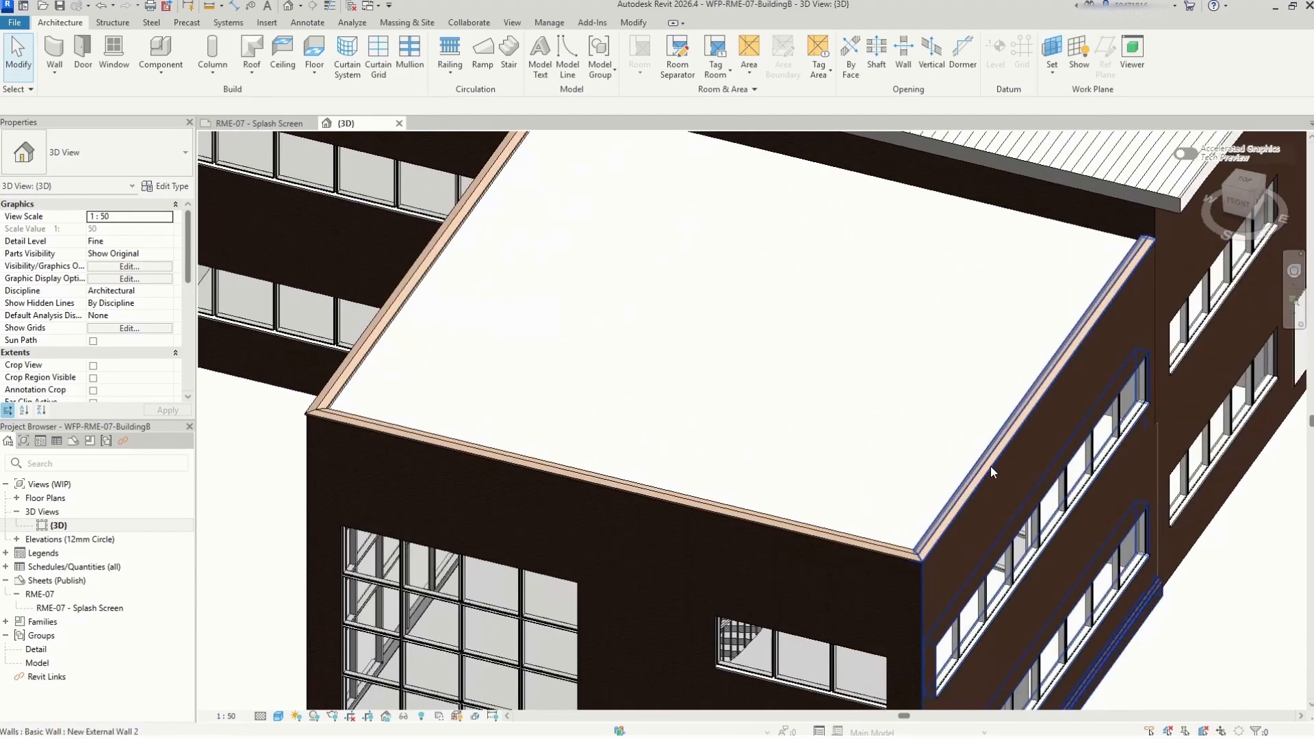
{"action": "scroll", "coordinate": [616, 438], "scroll_direction": "down", "scroll_amount": 3}
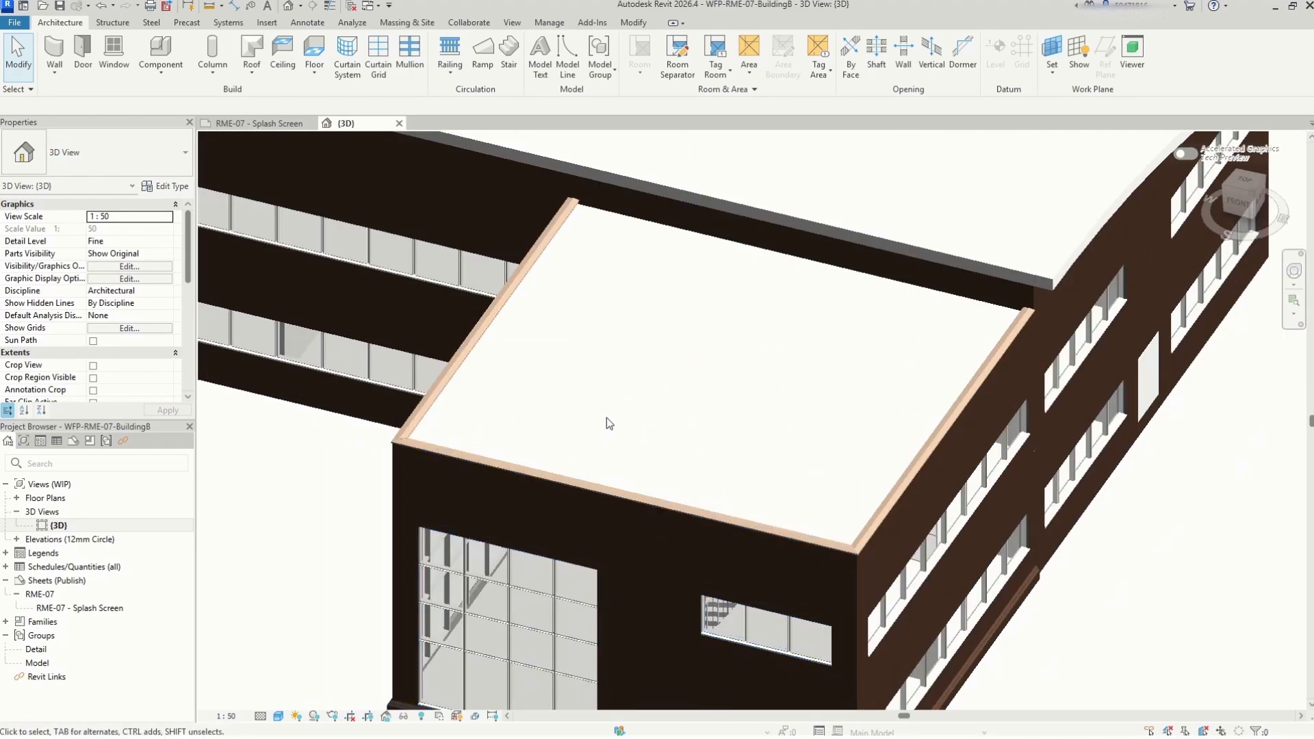
{"action": "scroll", "coordinate": [526, 278], "scroll_direction": "up", "scroll_amount": 2}
{"action": "scroll", "coordinate": [1094, 479], "scroll_direction": "down", "scroll_amount": 3}
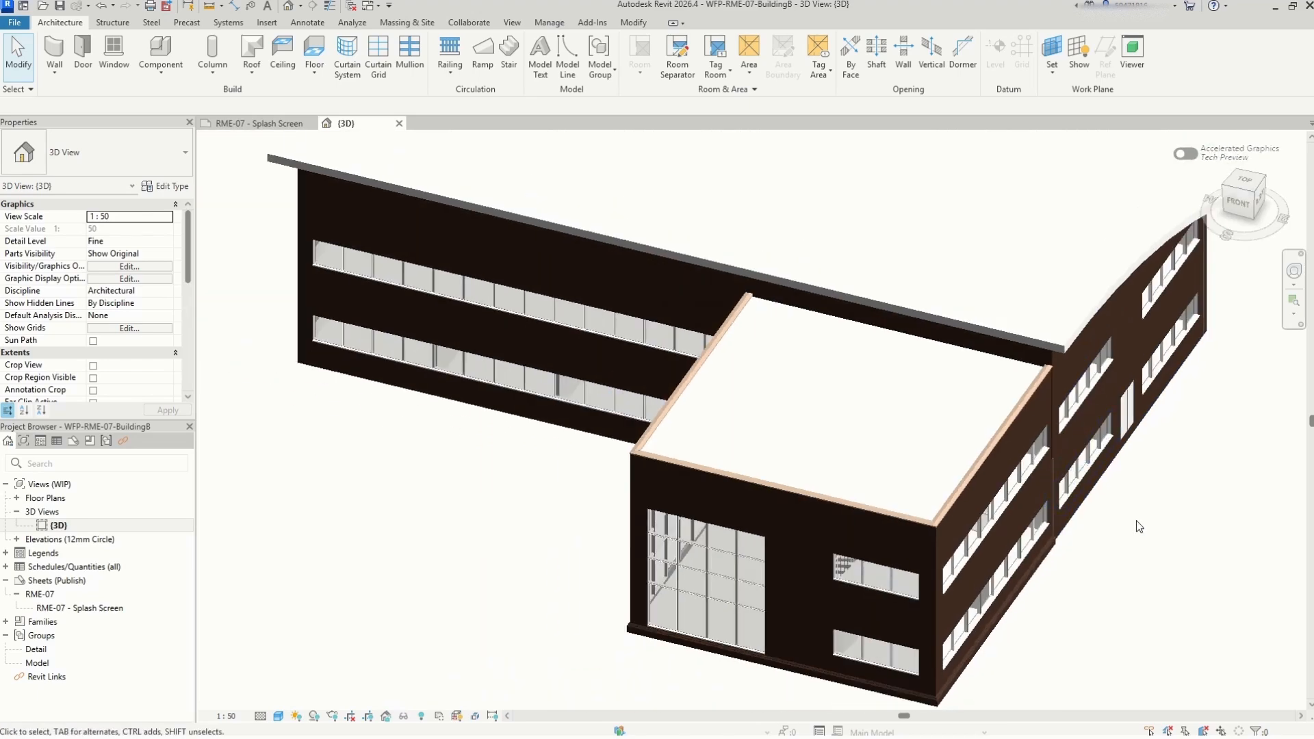